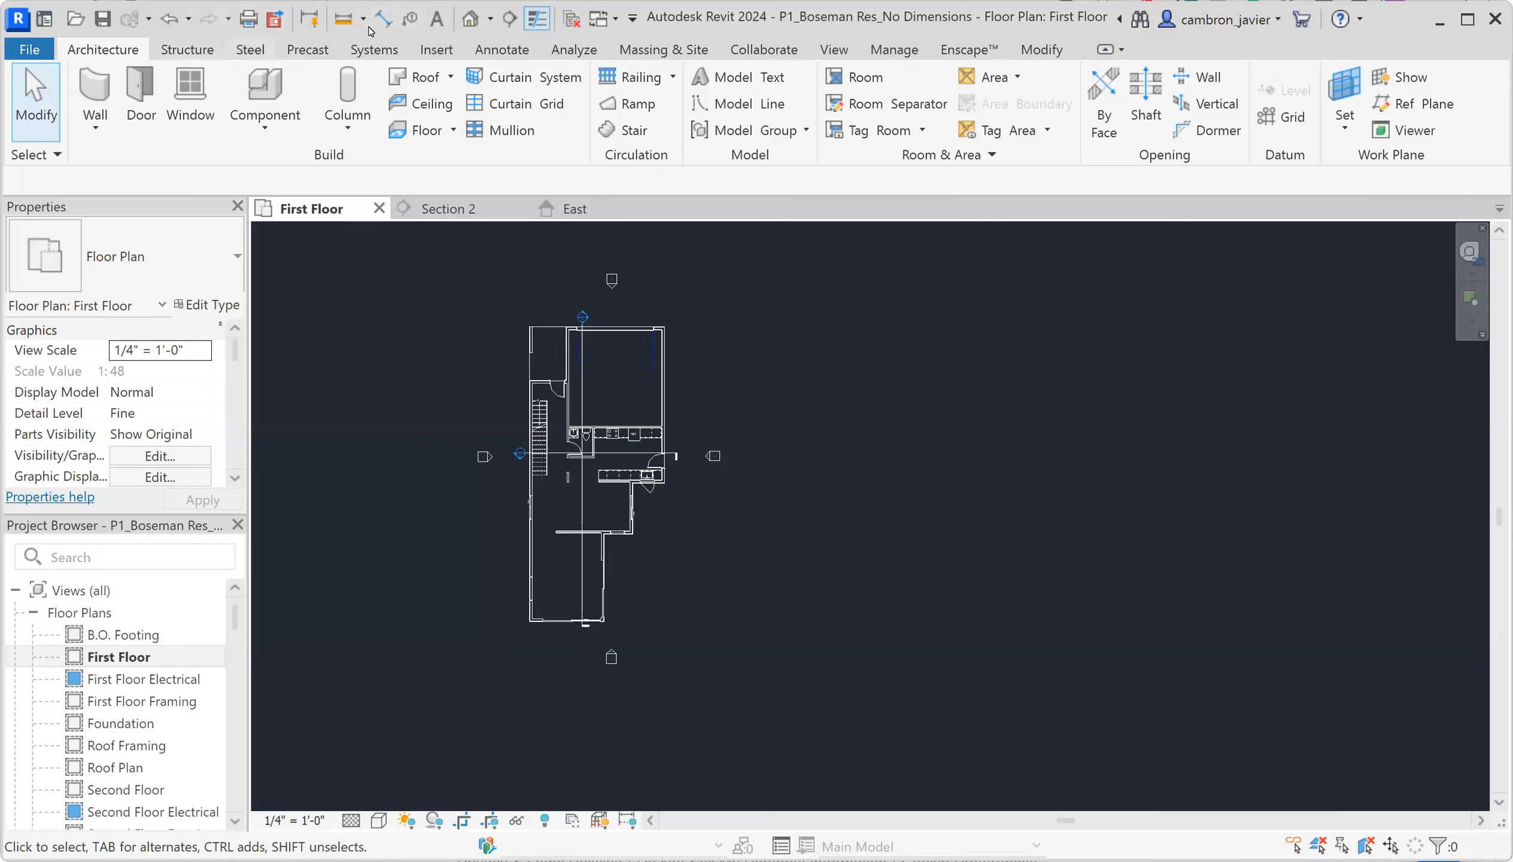
left_click(506, 53)
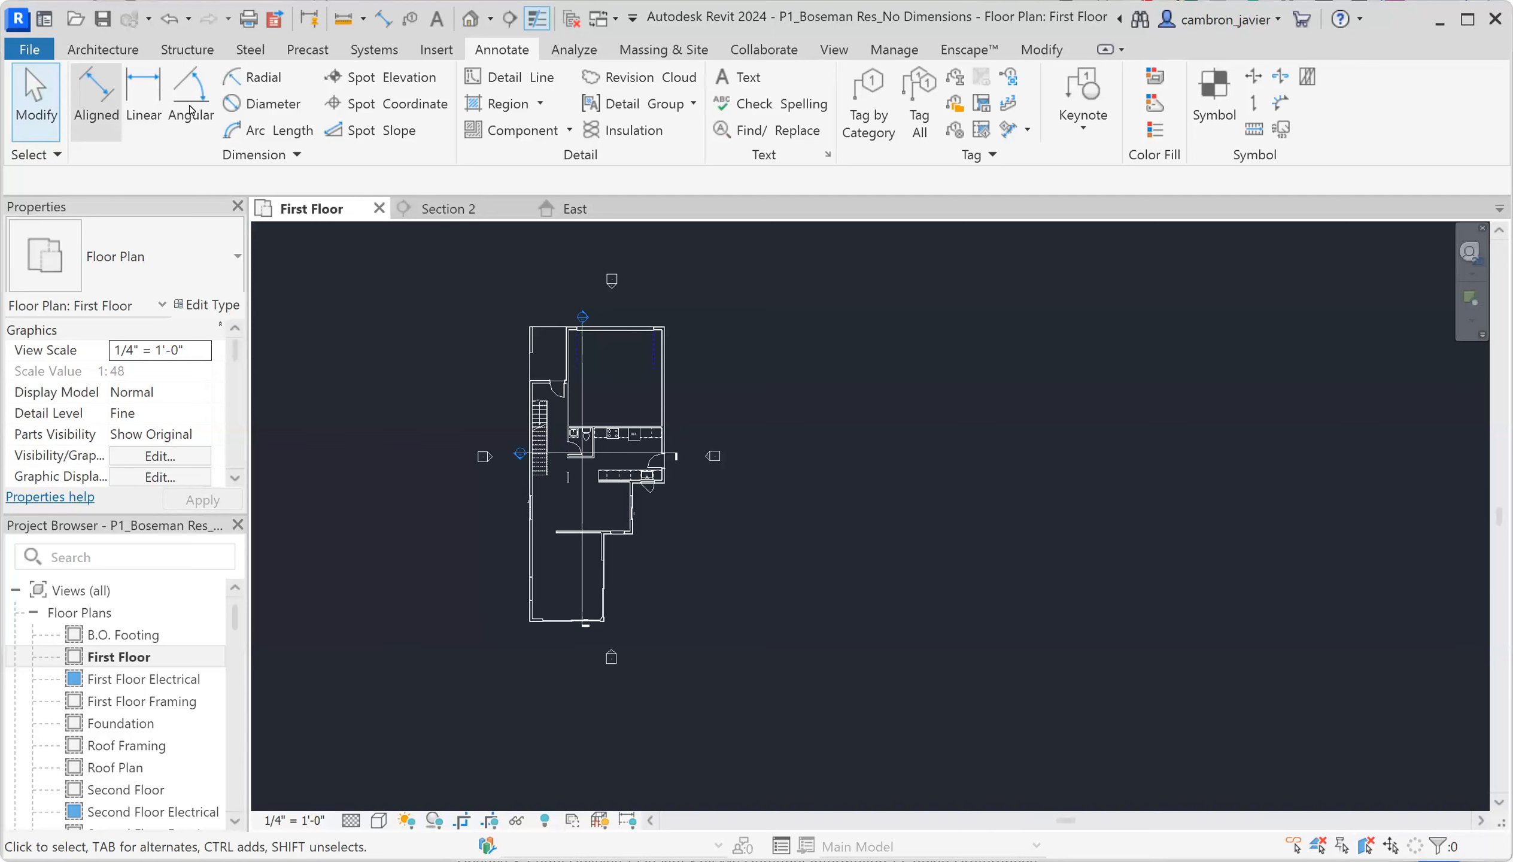
left_click(103, 50)
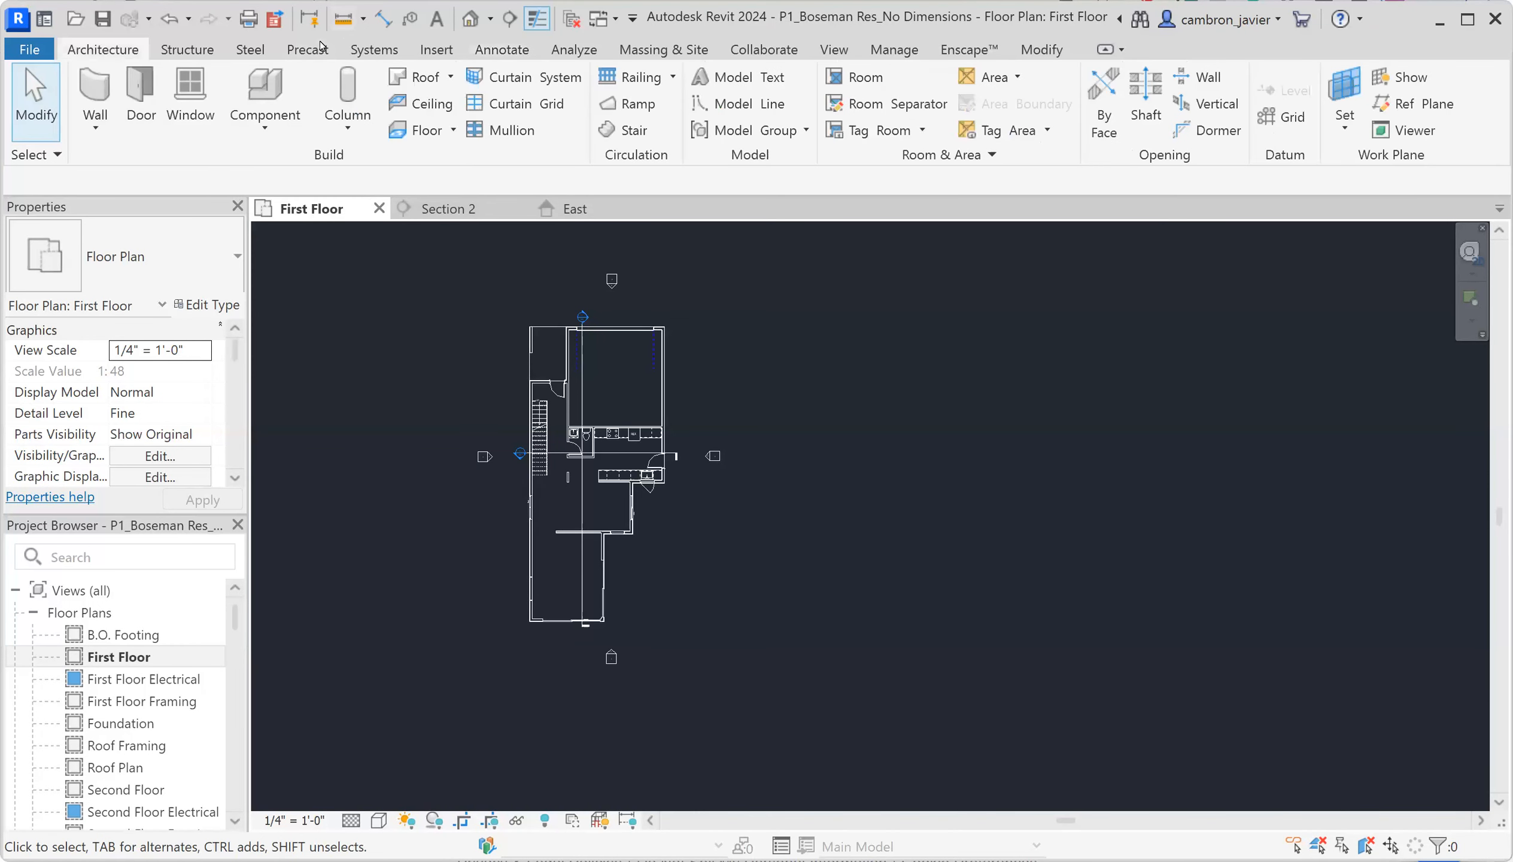
Start an aligned dimension with faces of core as the wall reference.
left_click(379, 27)
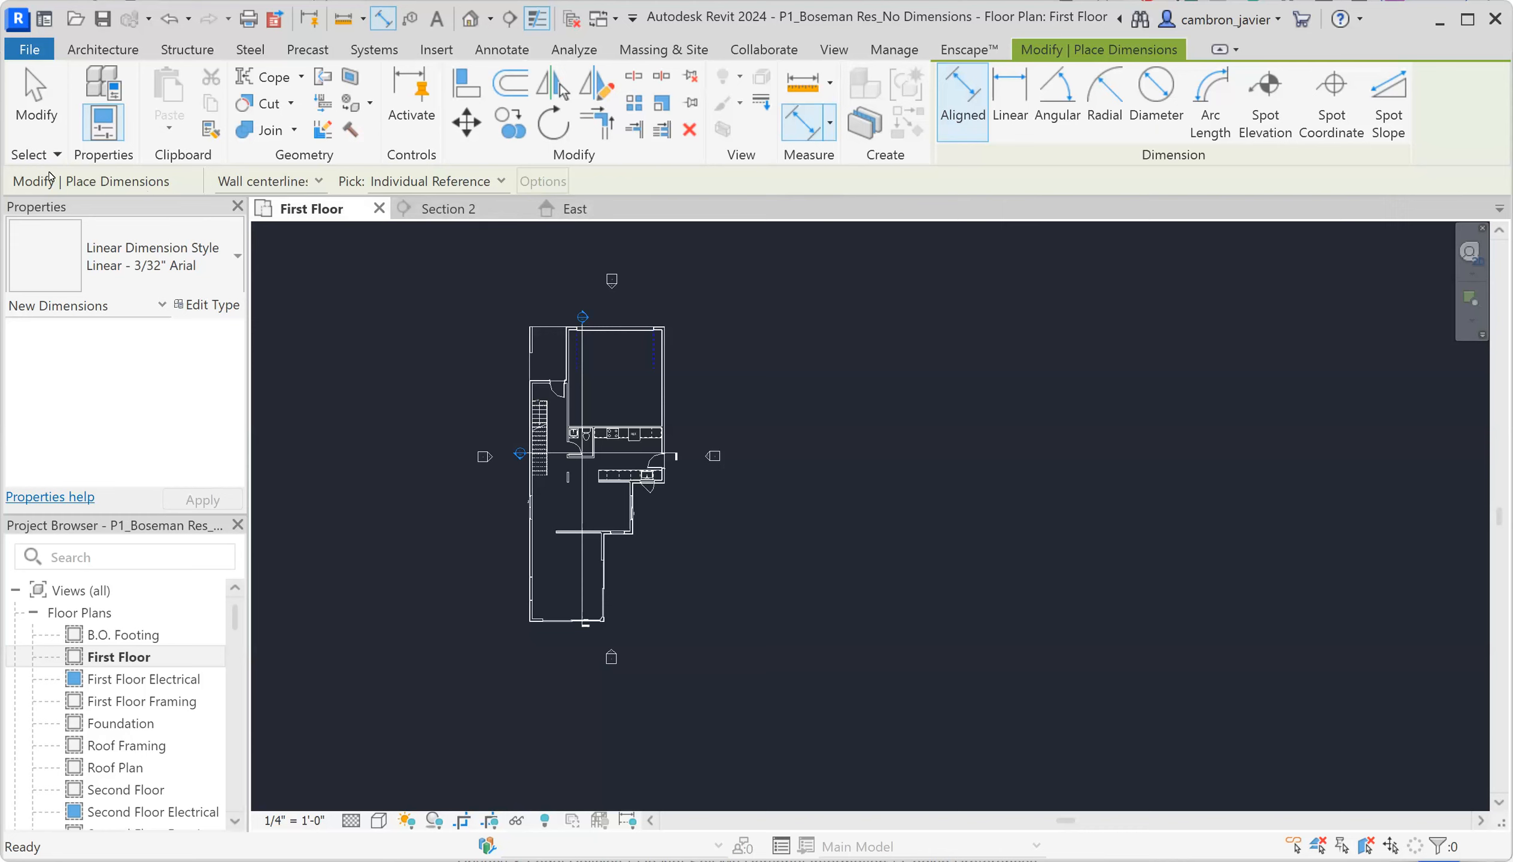
left_click(317, 181)
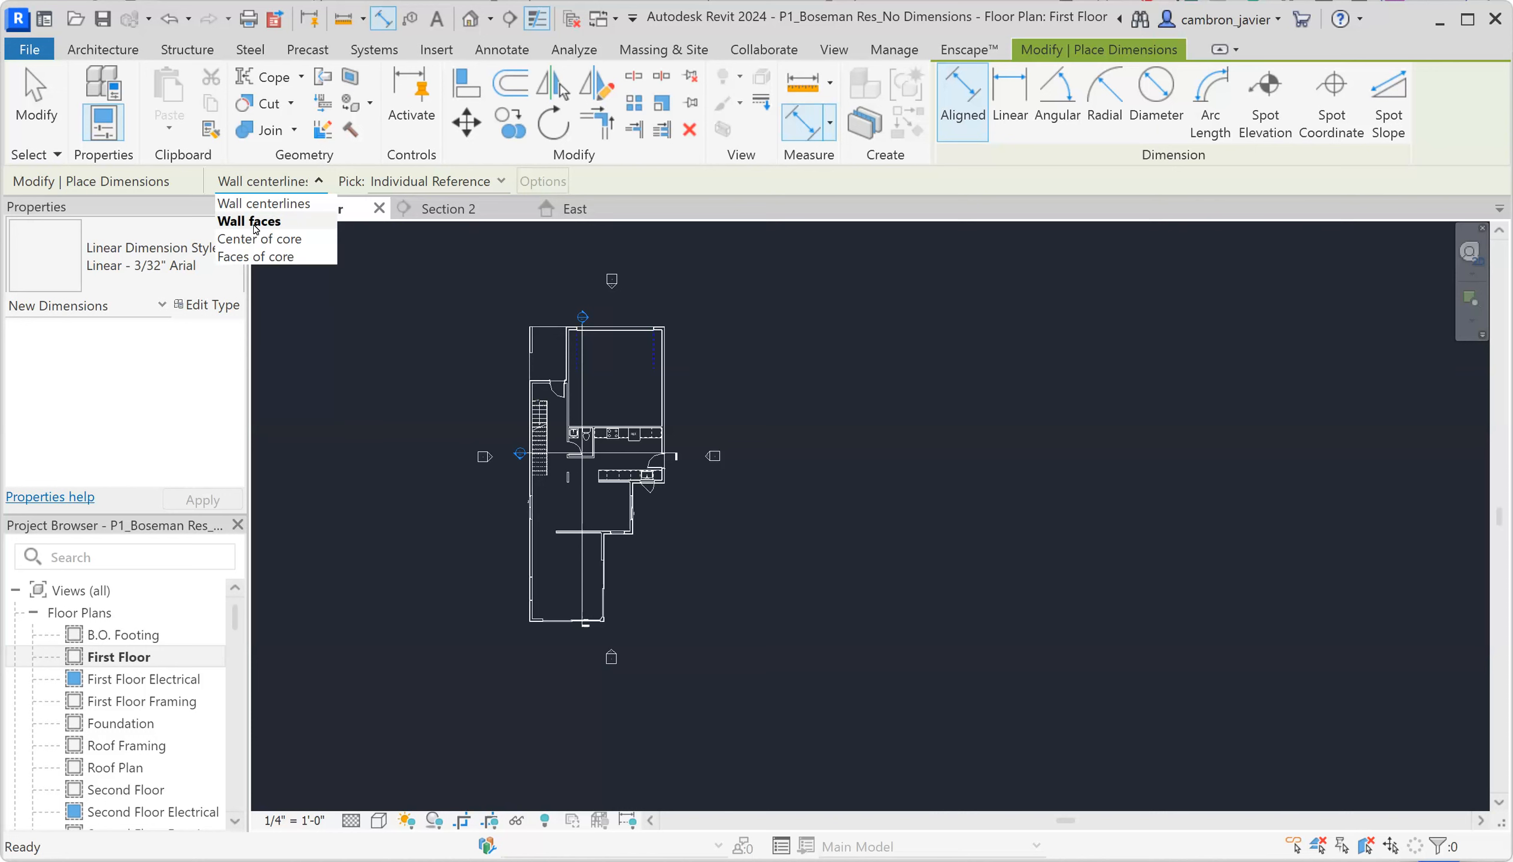
left_click(249, 258)
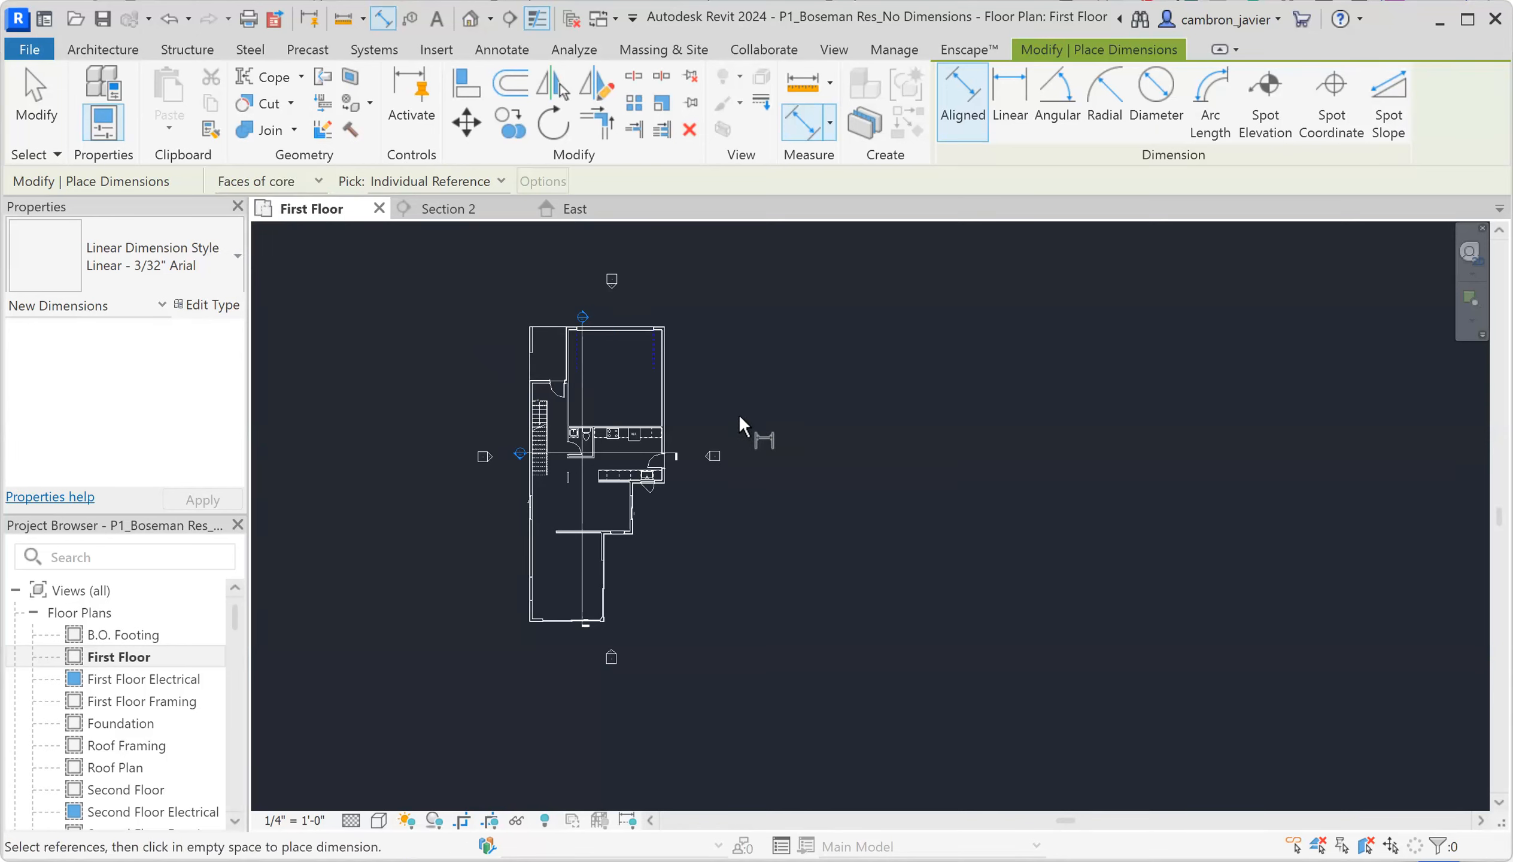
Place an aligned dimension outside the right exterior wall, from the outer core face of the garage-door wall to that of the kitchen sink wall.
scroll(696, 468, "up", 4)
scroll(640, 414, "down", 4)
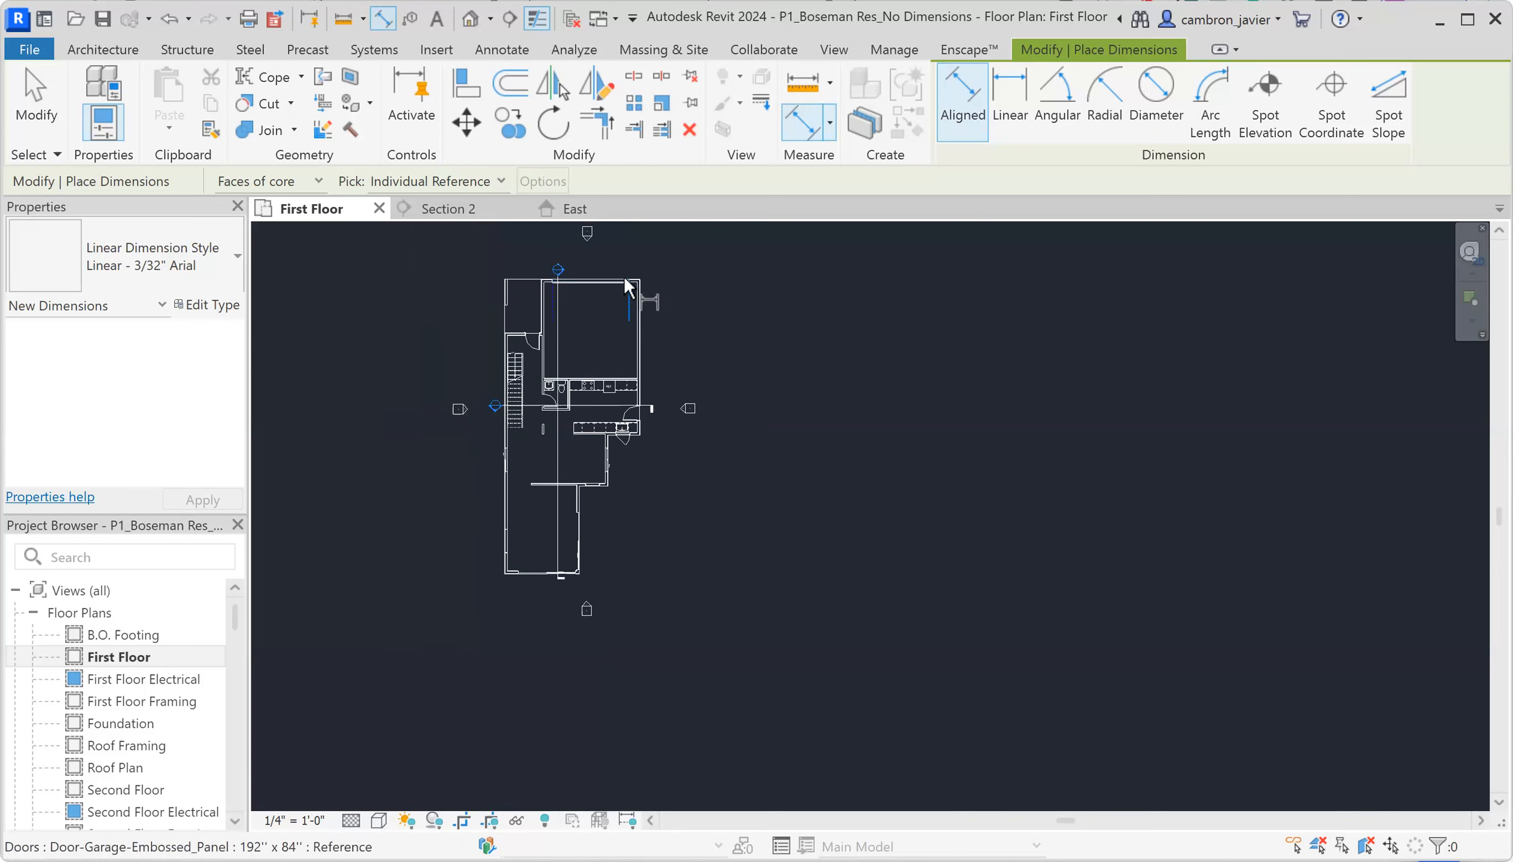
scroll(622, 266, "up", 6)
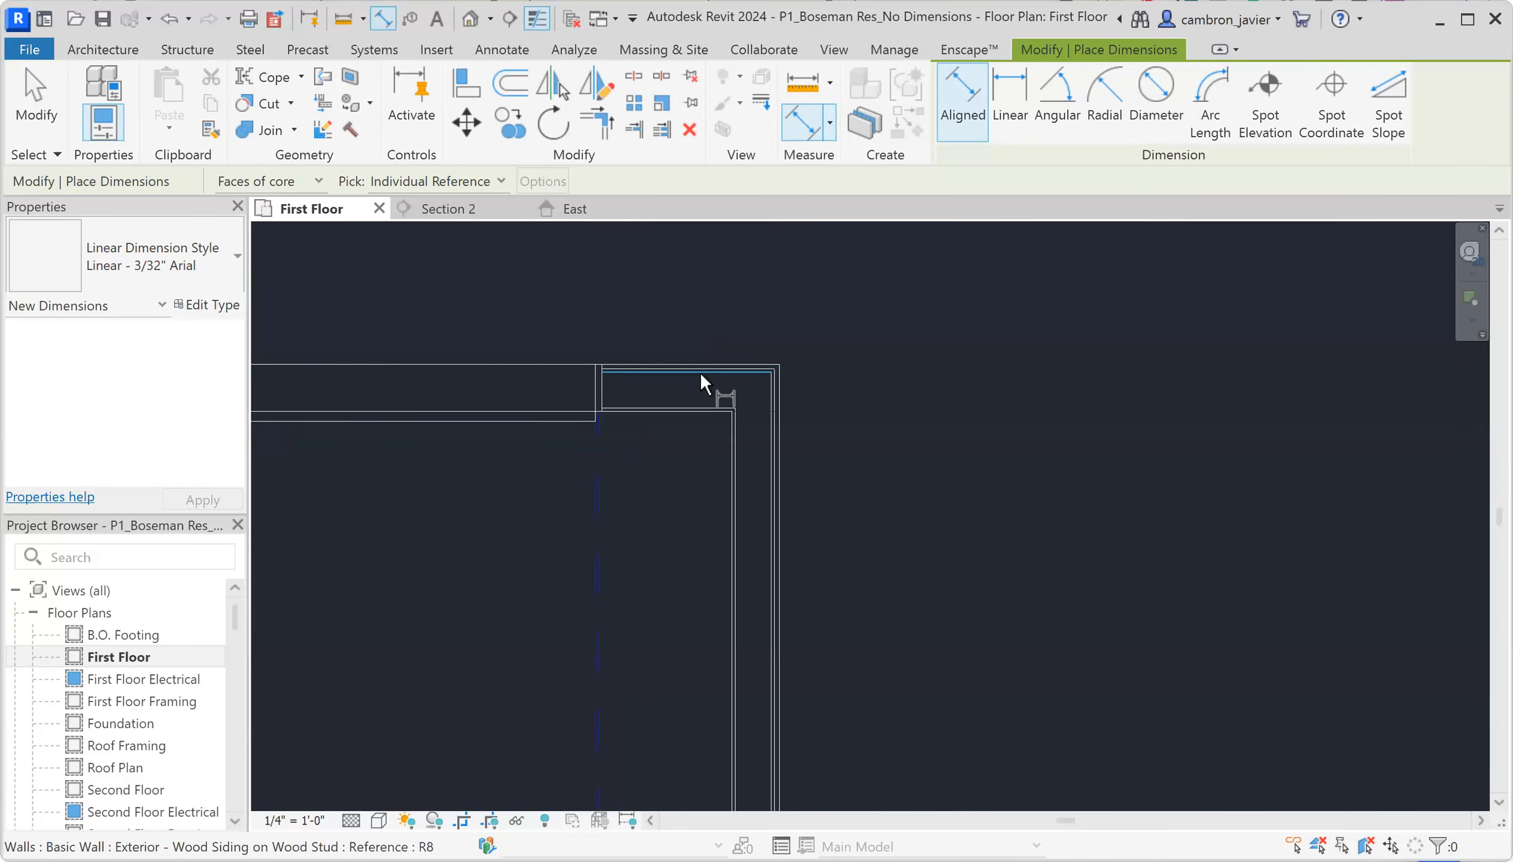
scroll(704, 365, "up", 3)
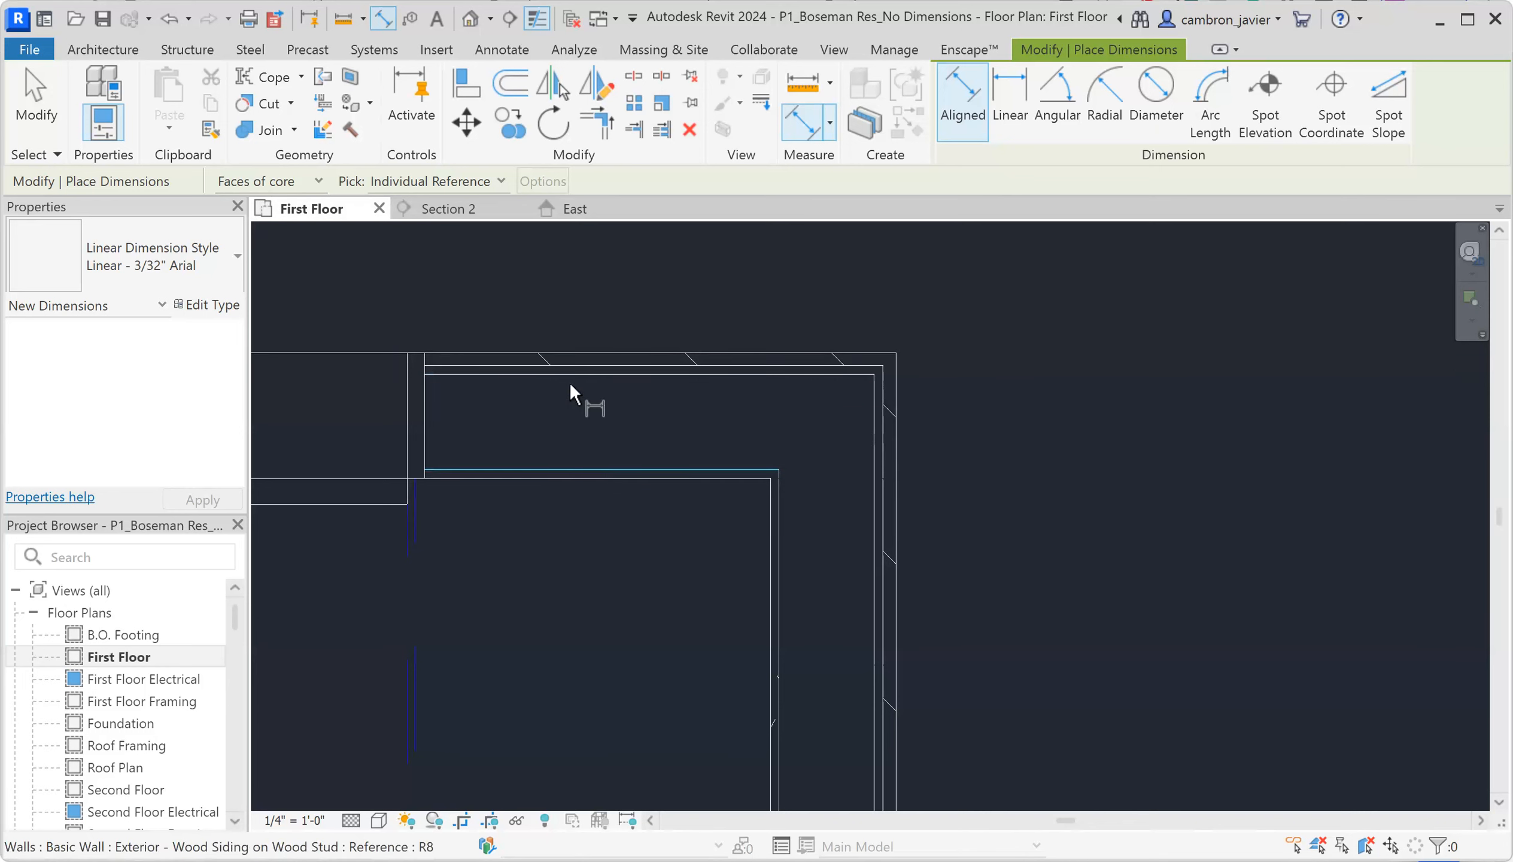
left_click(627, 372)
scroll(651, 418, "down", 5)
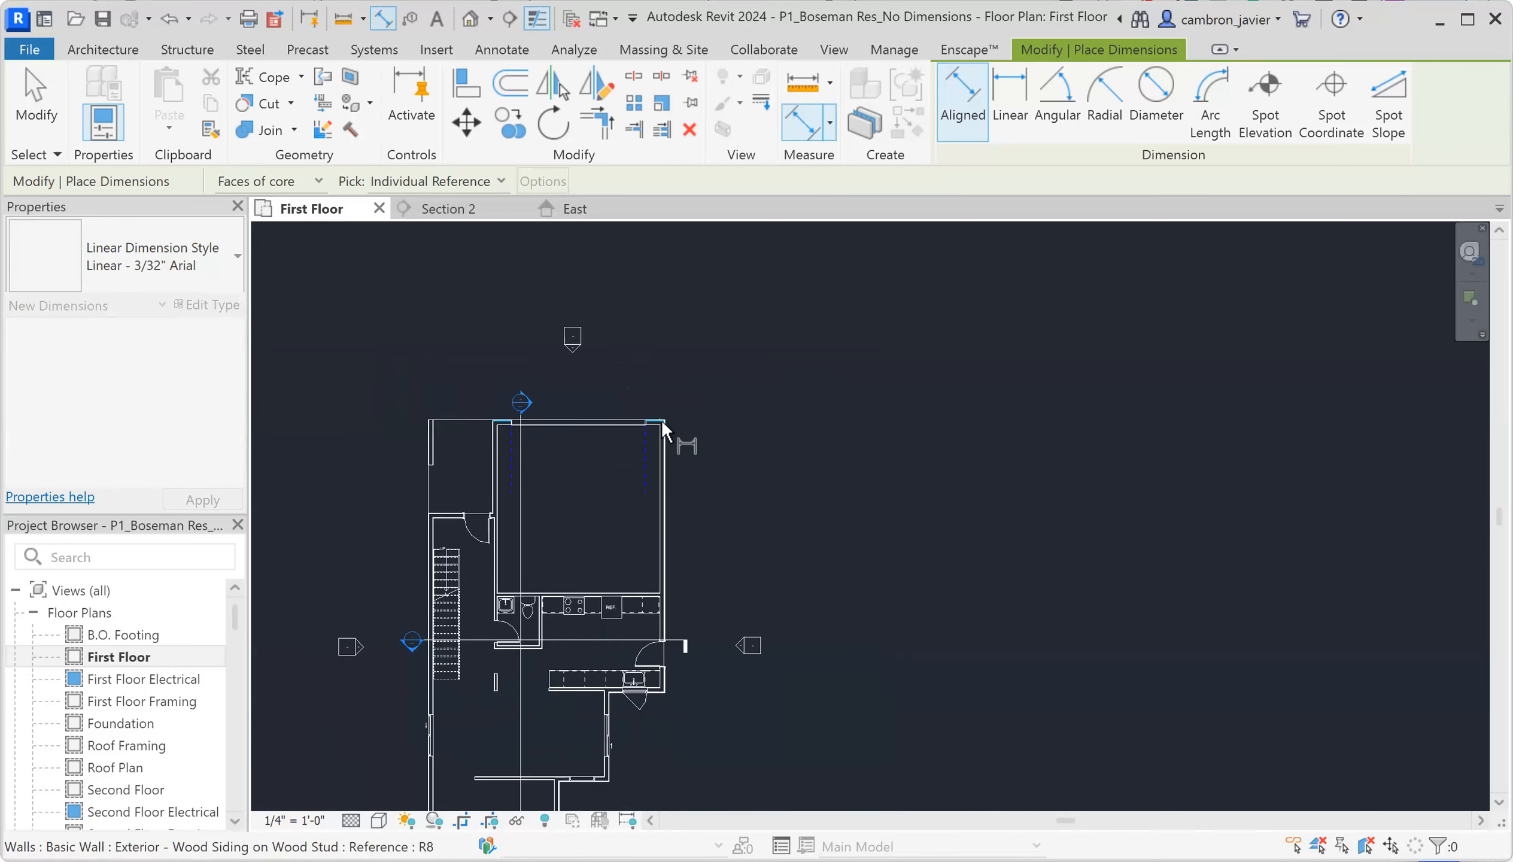
scroll(657, 672, "up", 7)
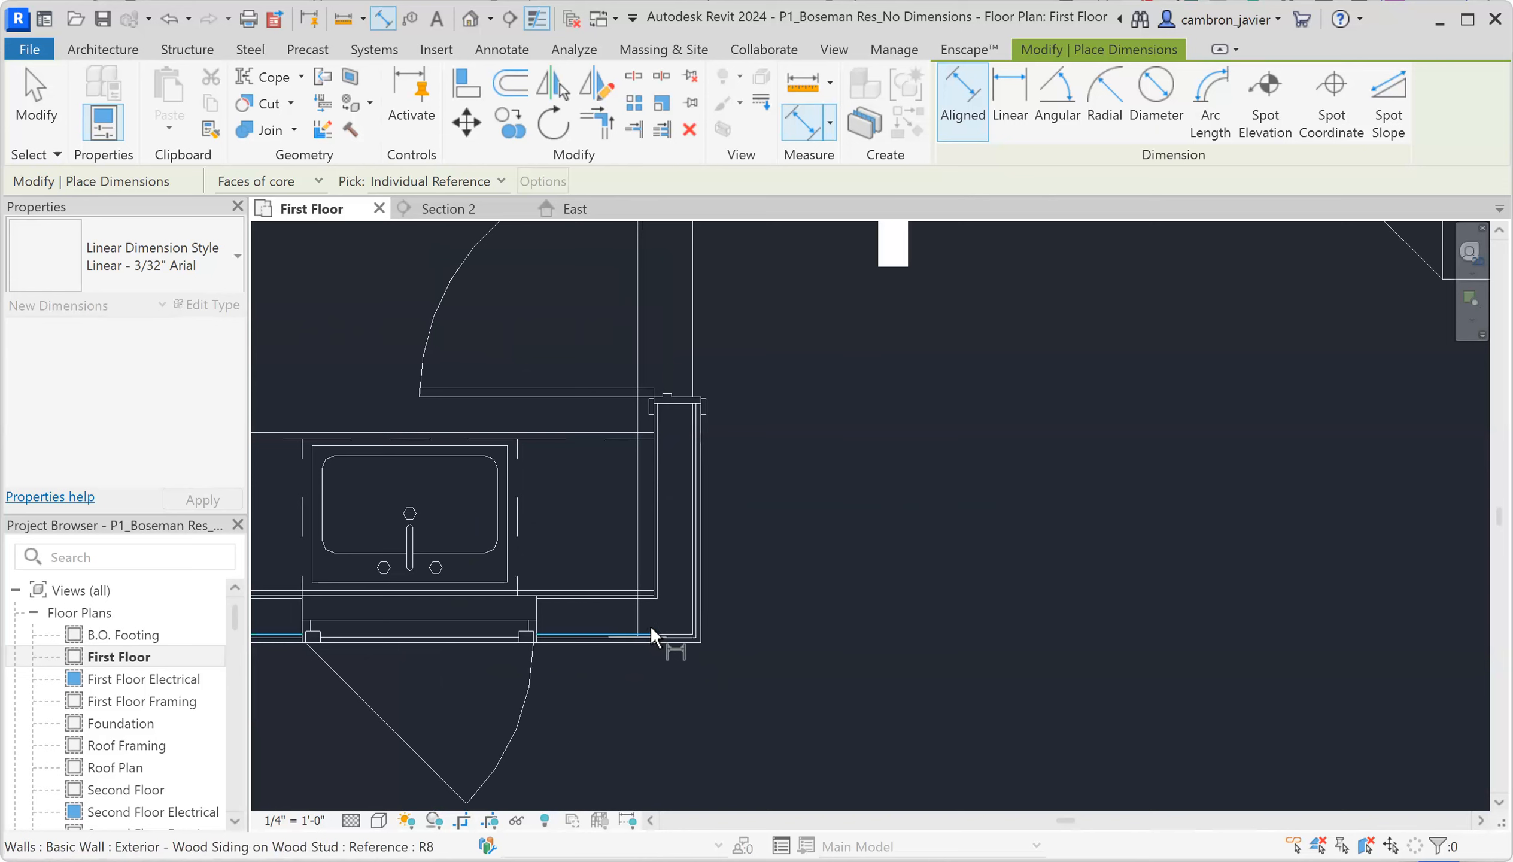
scroll(651, 631, "up", 3)
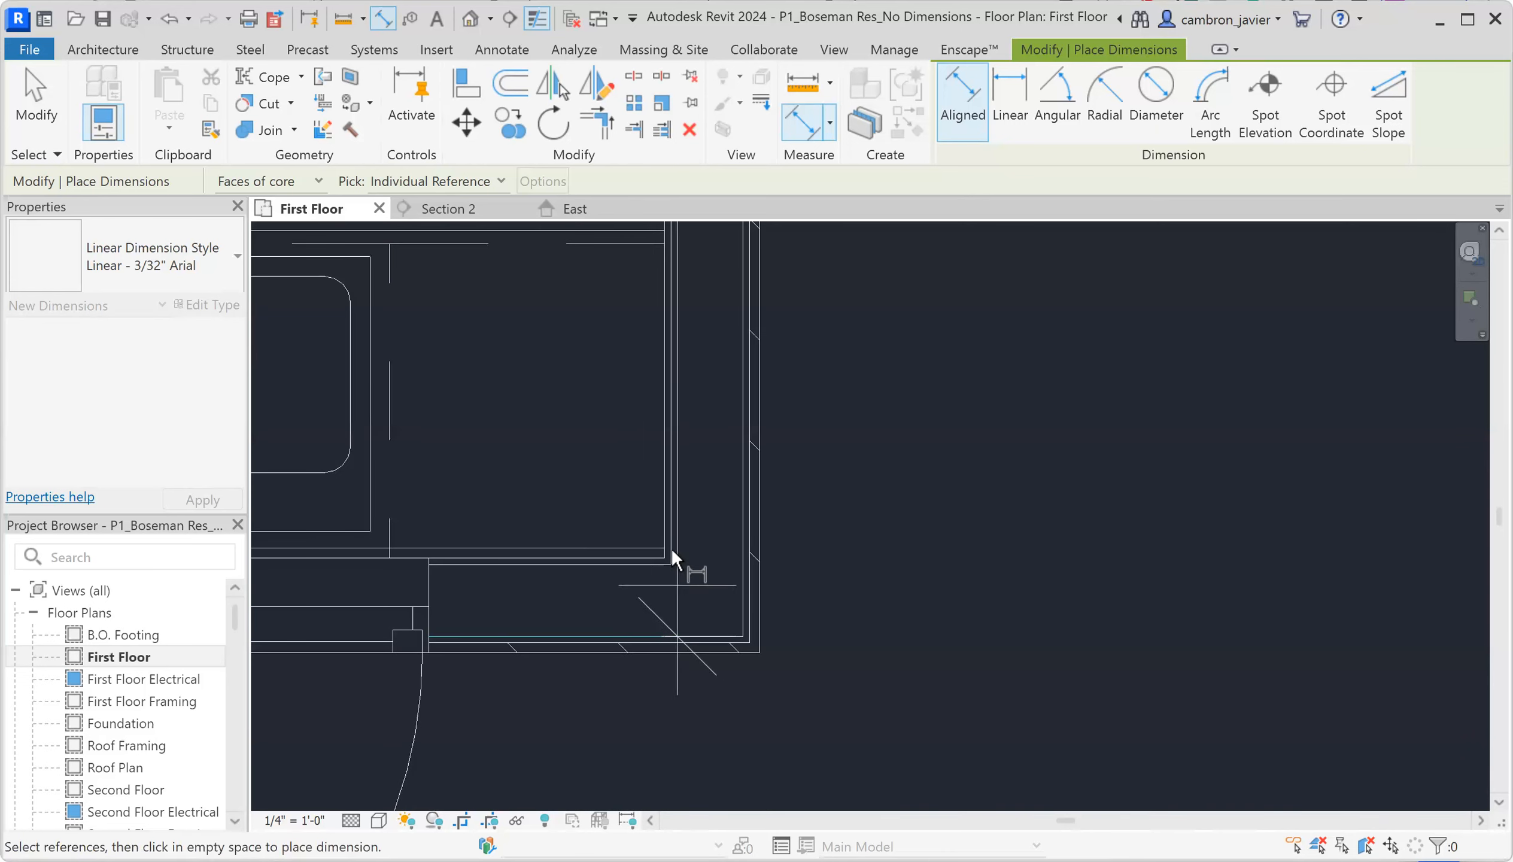
scroll(671, 548, "down", 10)
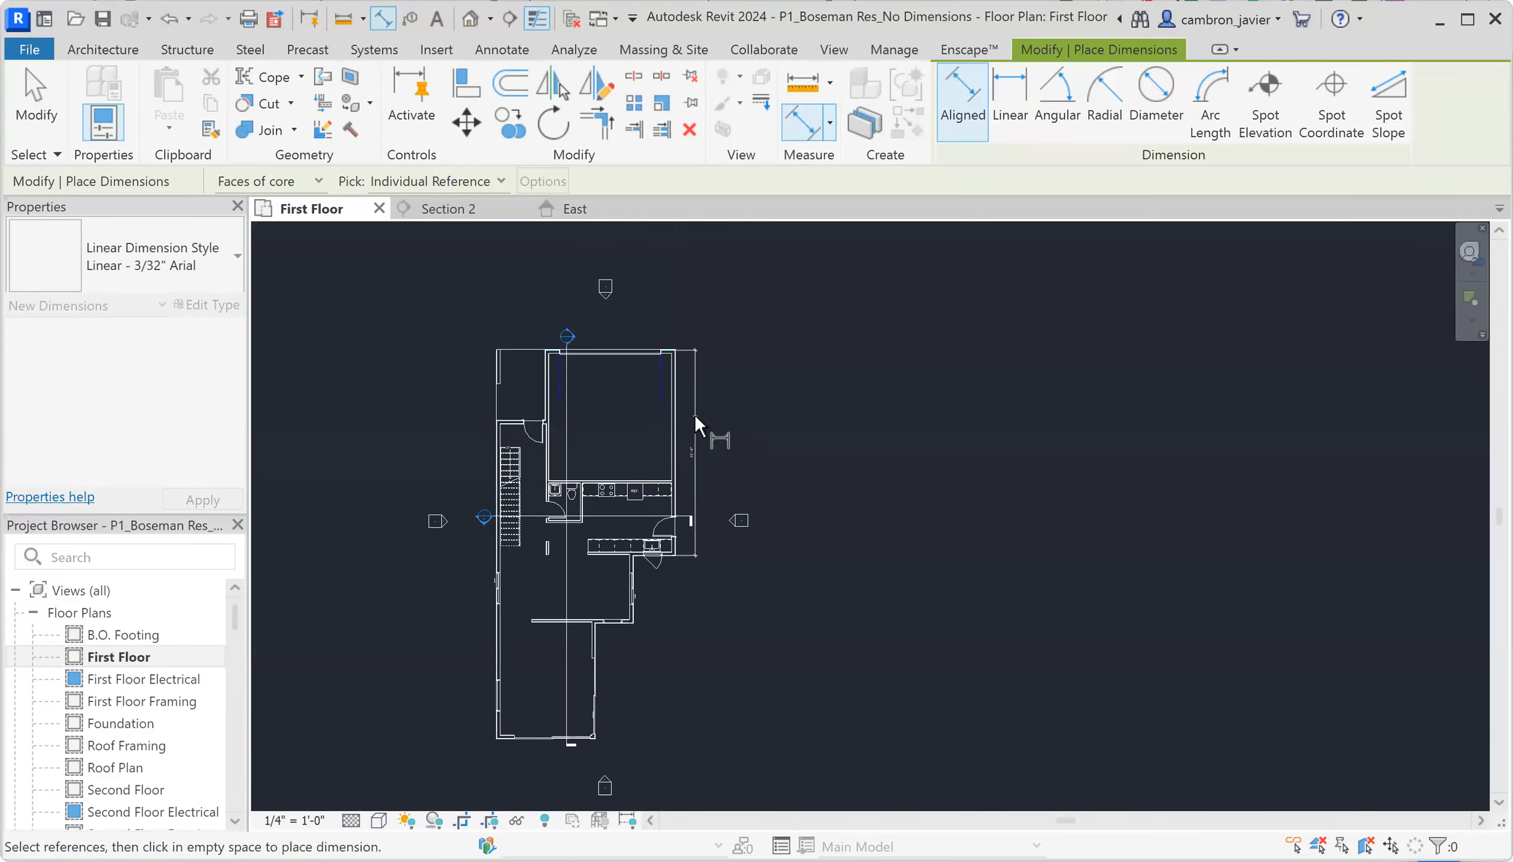
left_click(667, 432)
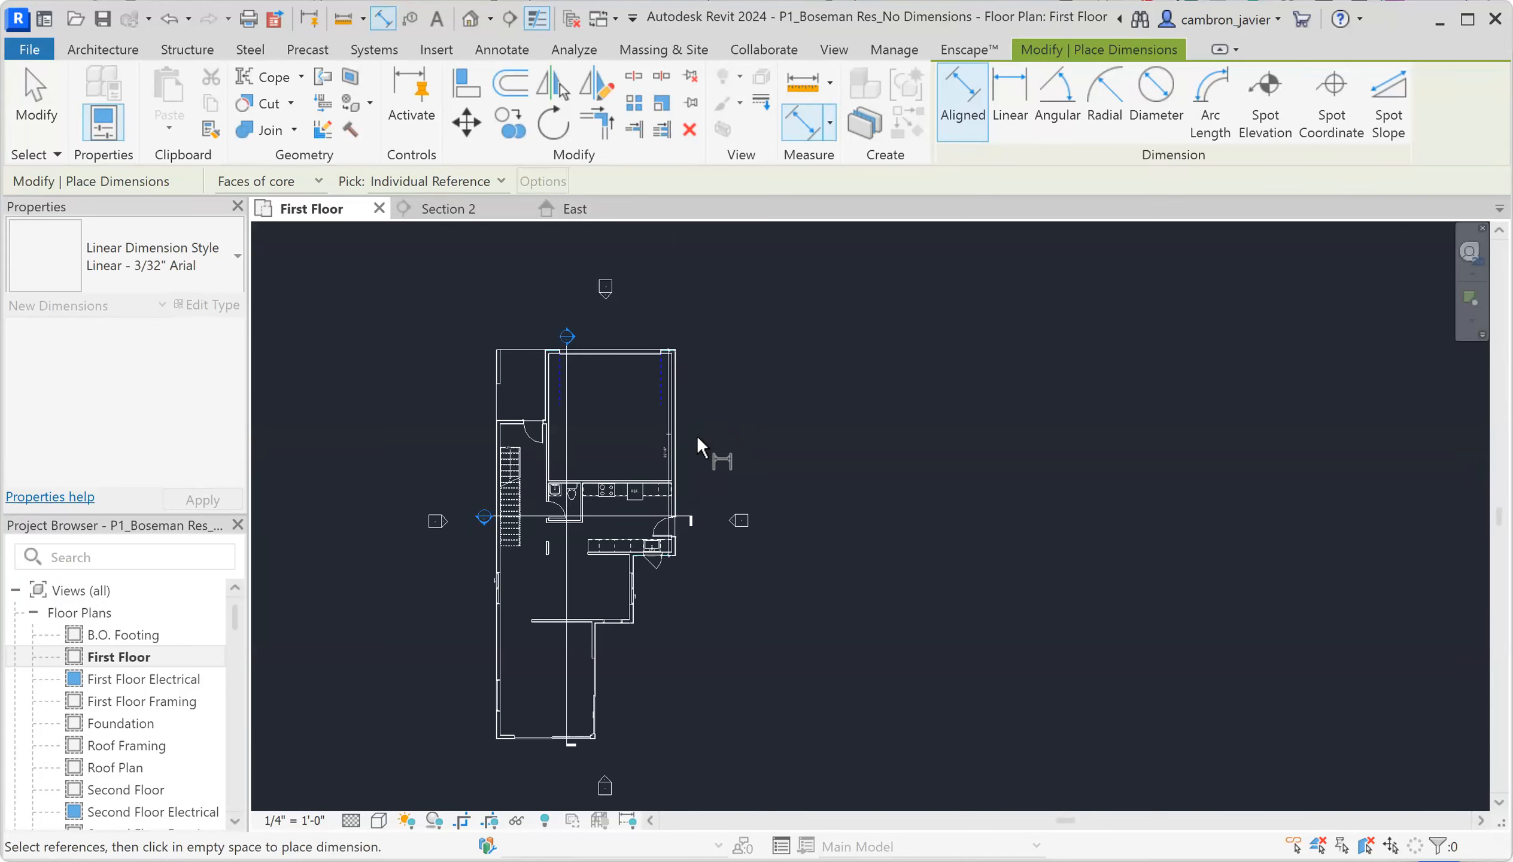
left_click(716, 441)
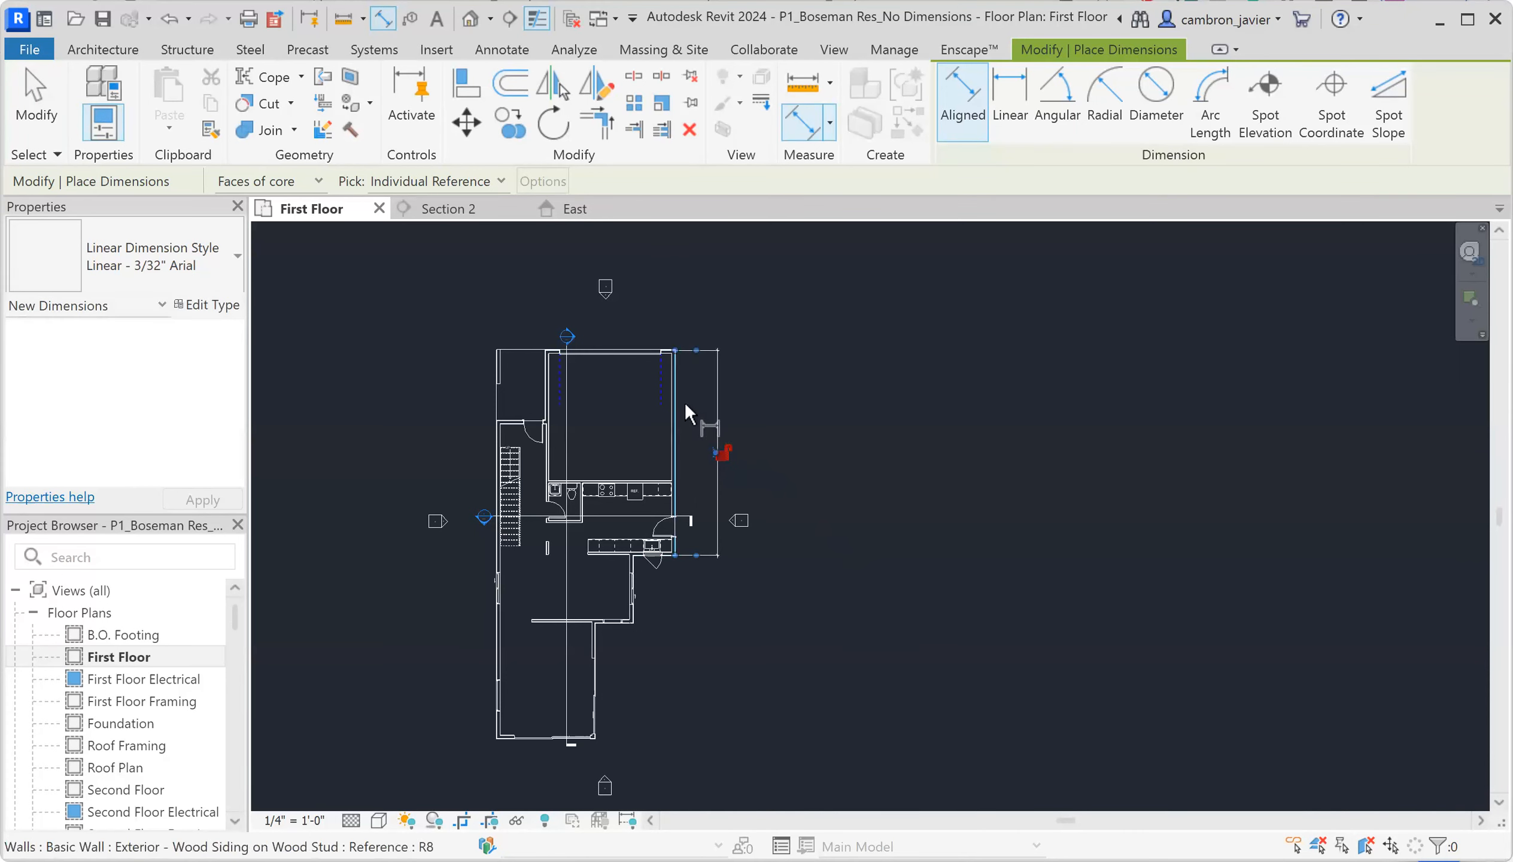
scroll(685, 399, "up", 2)
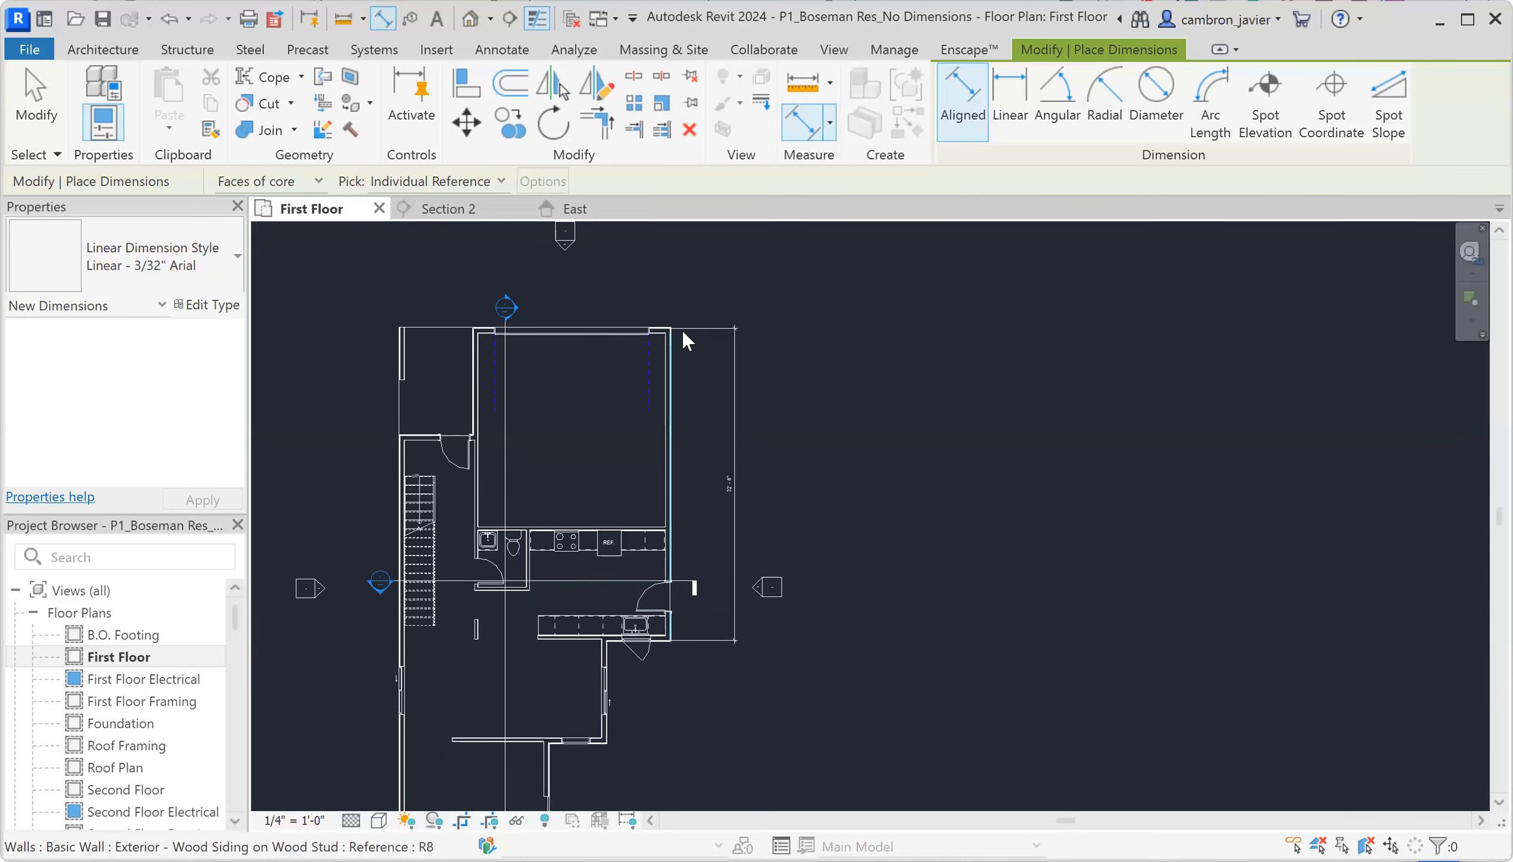
key("Escape")
key("Escape")
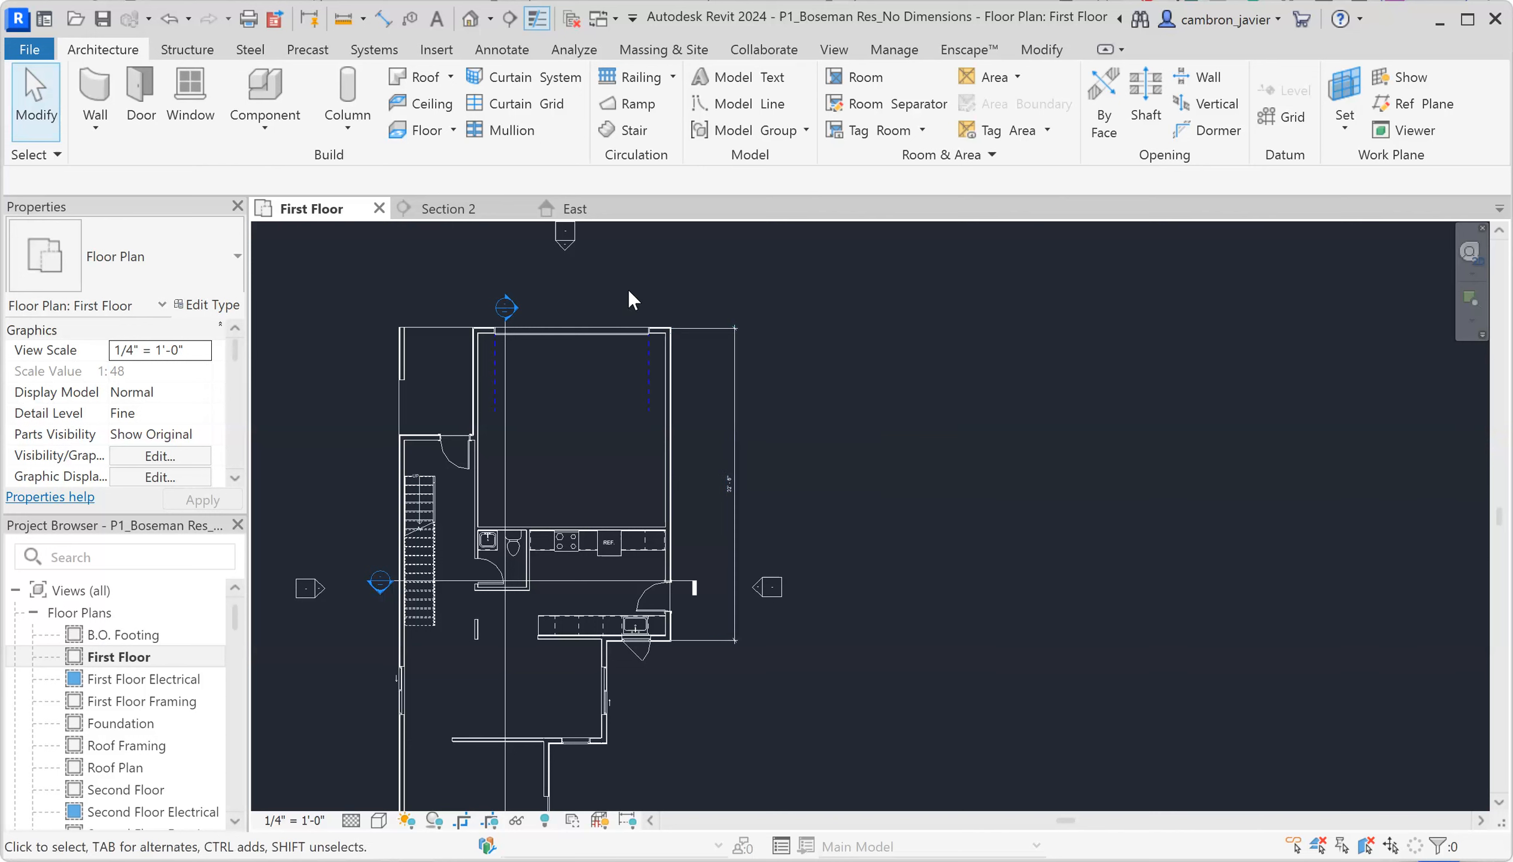
Delete the vertical dimension beside the right exterior wall.
left_click(737, 370)
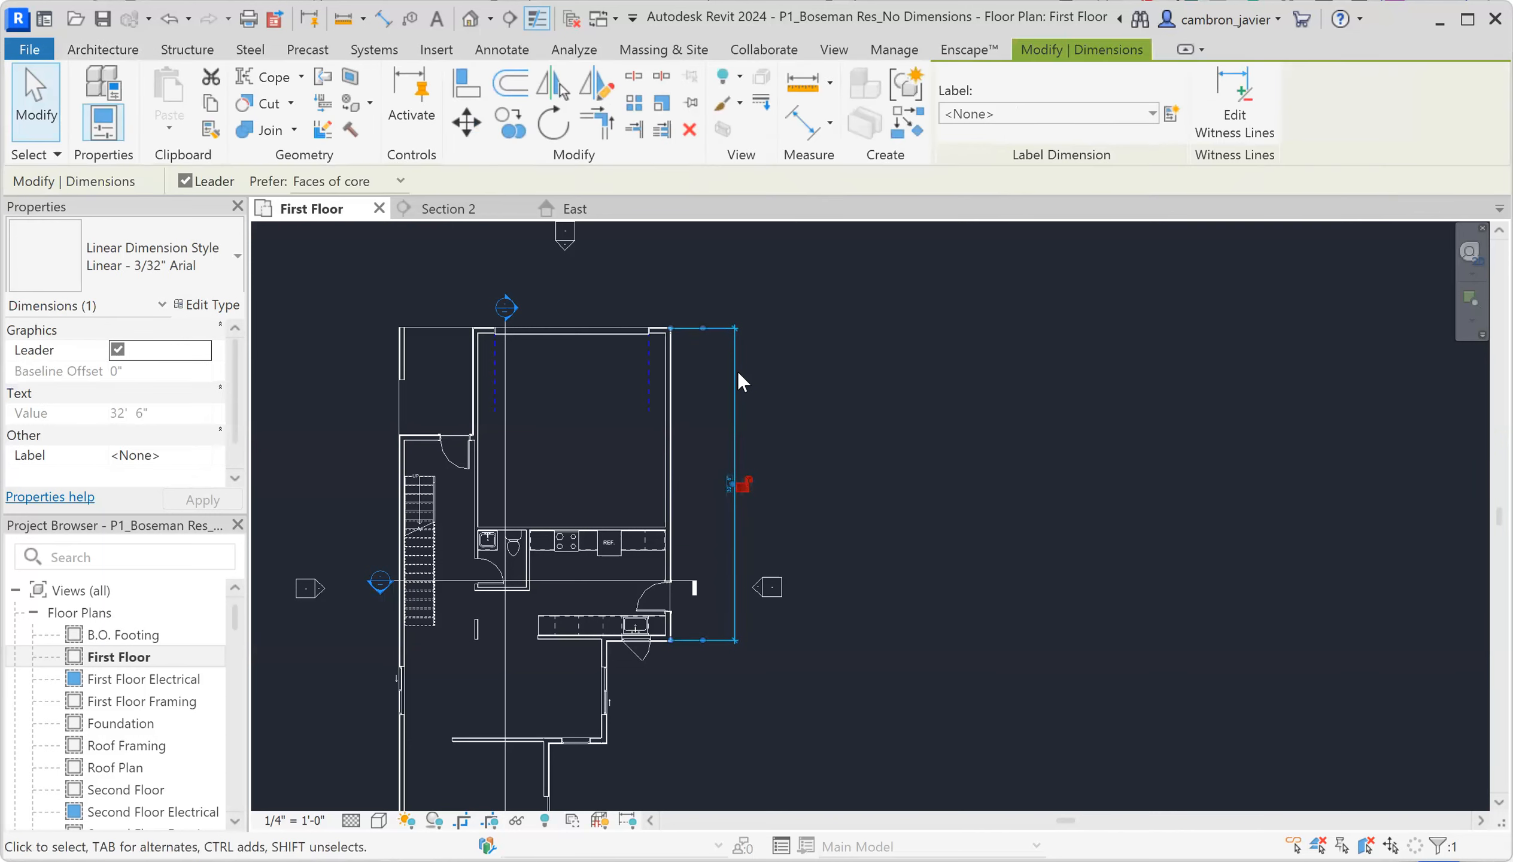
key("Delete")
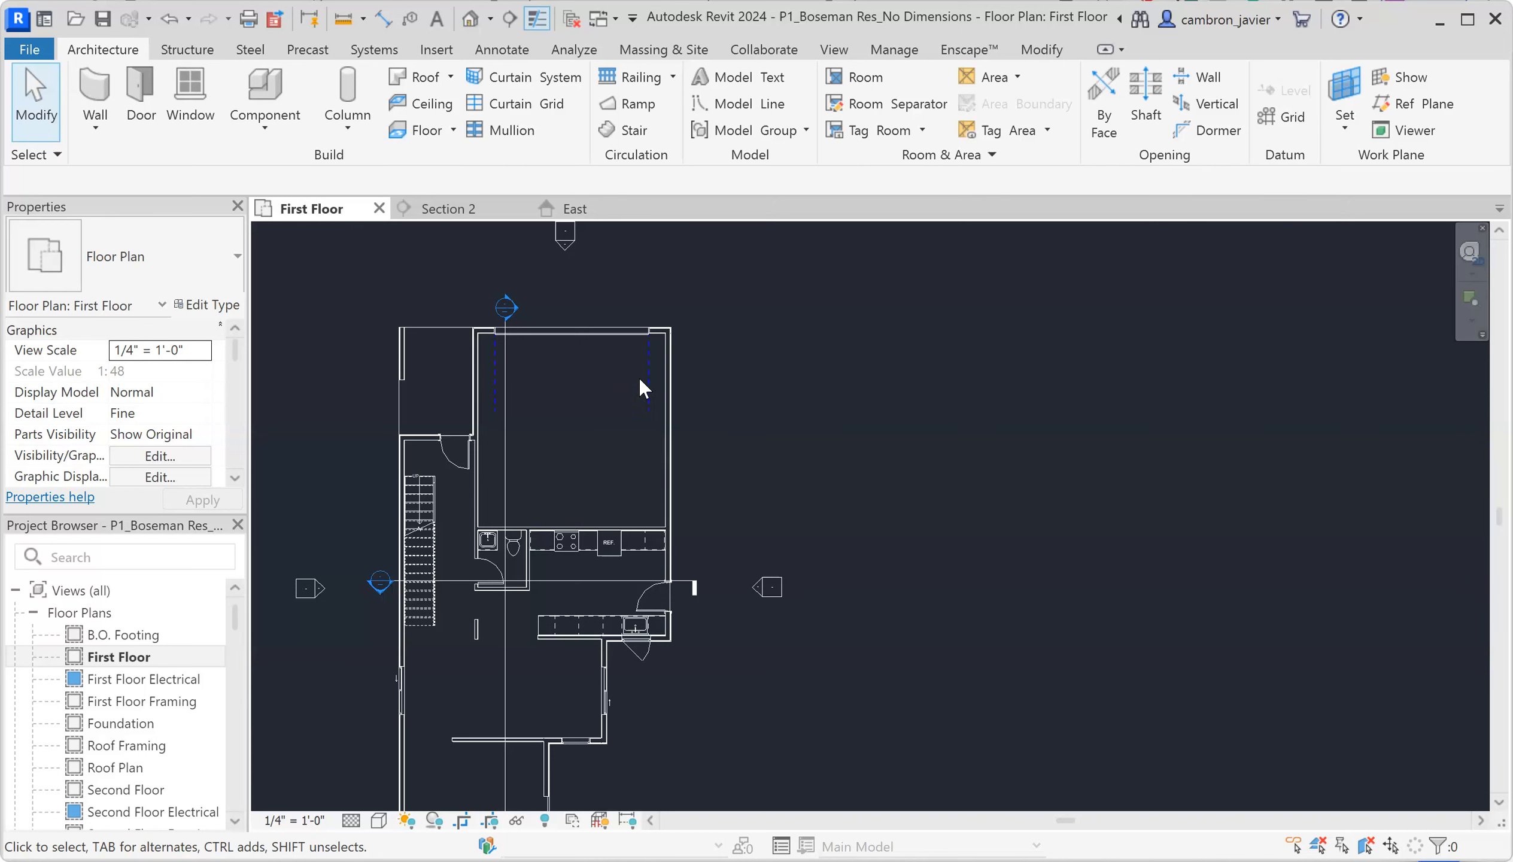
scroll(618, 403, "down", 4)
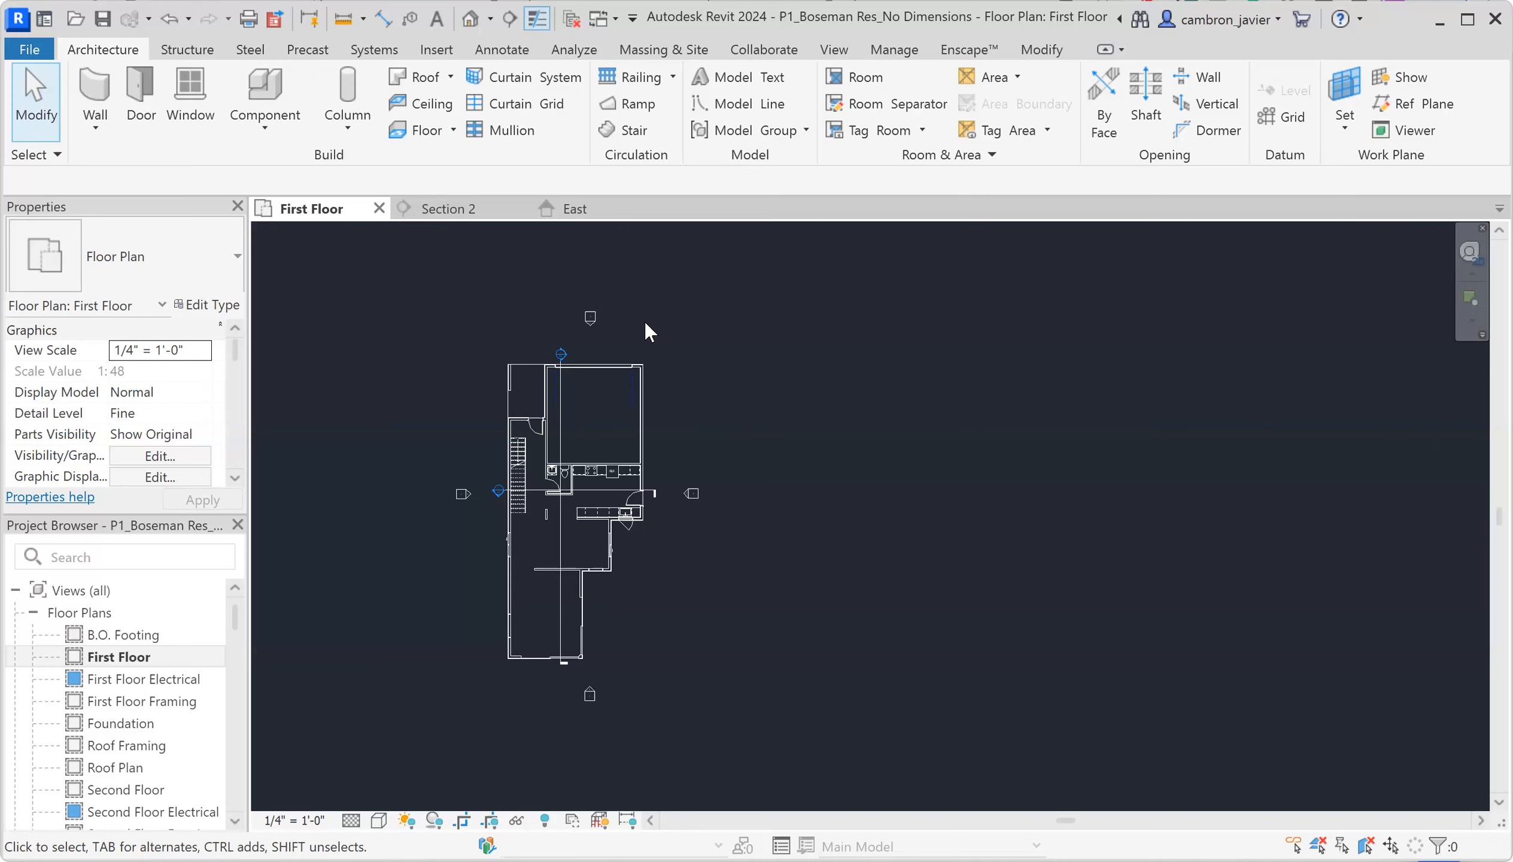
Open sheet A1 - First Floor Plan and place the First Floor plan view in the middle of it.
scroll(123, 727, "down", 15)
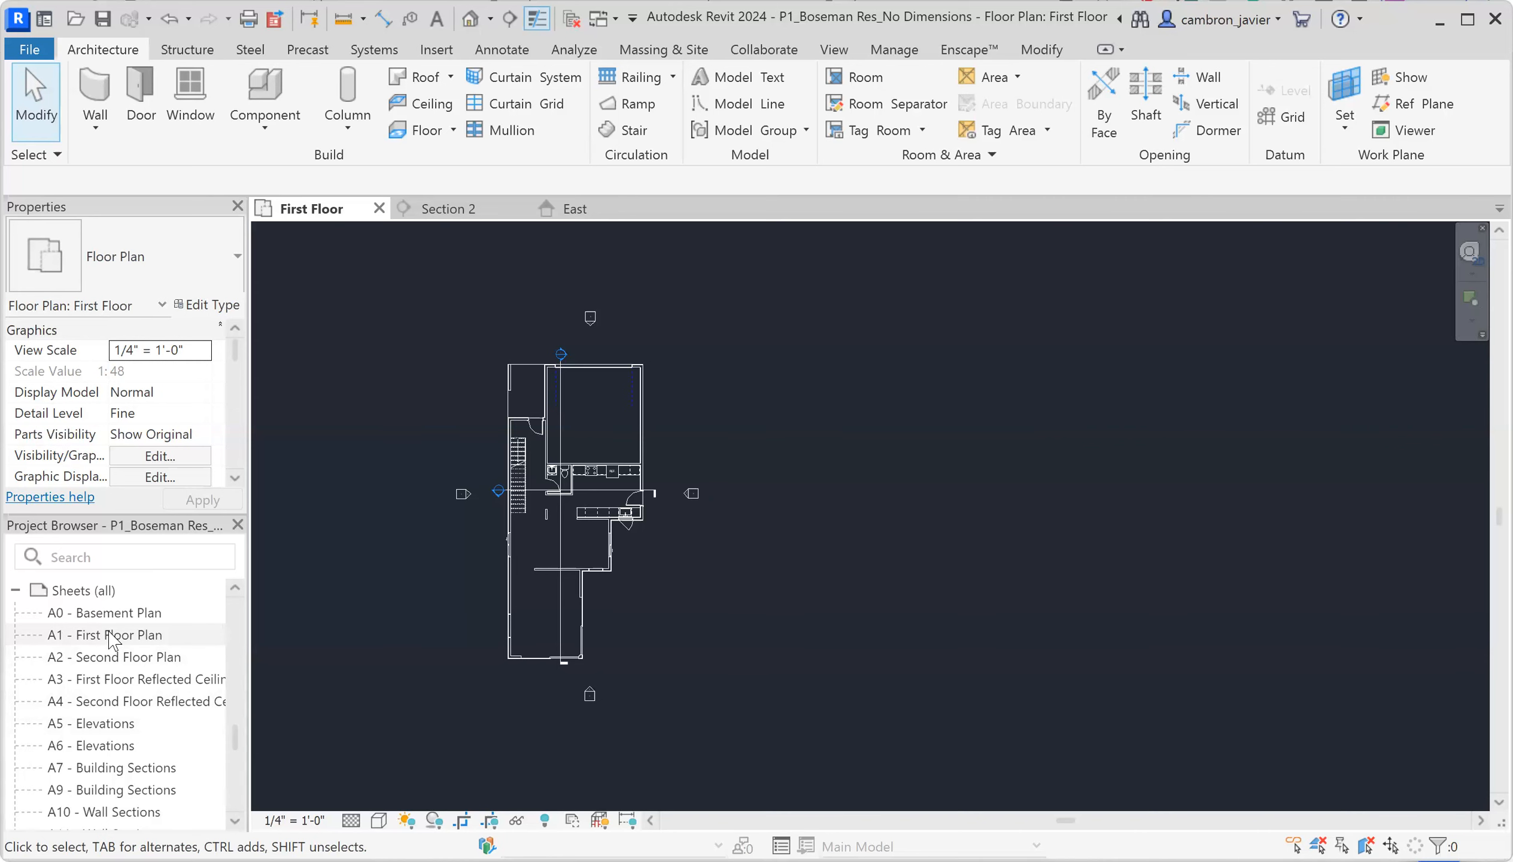
double_click(113, 637)
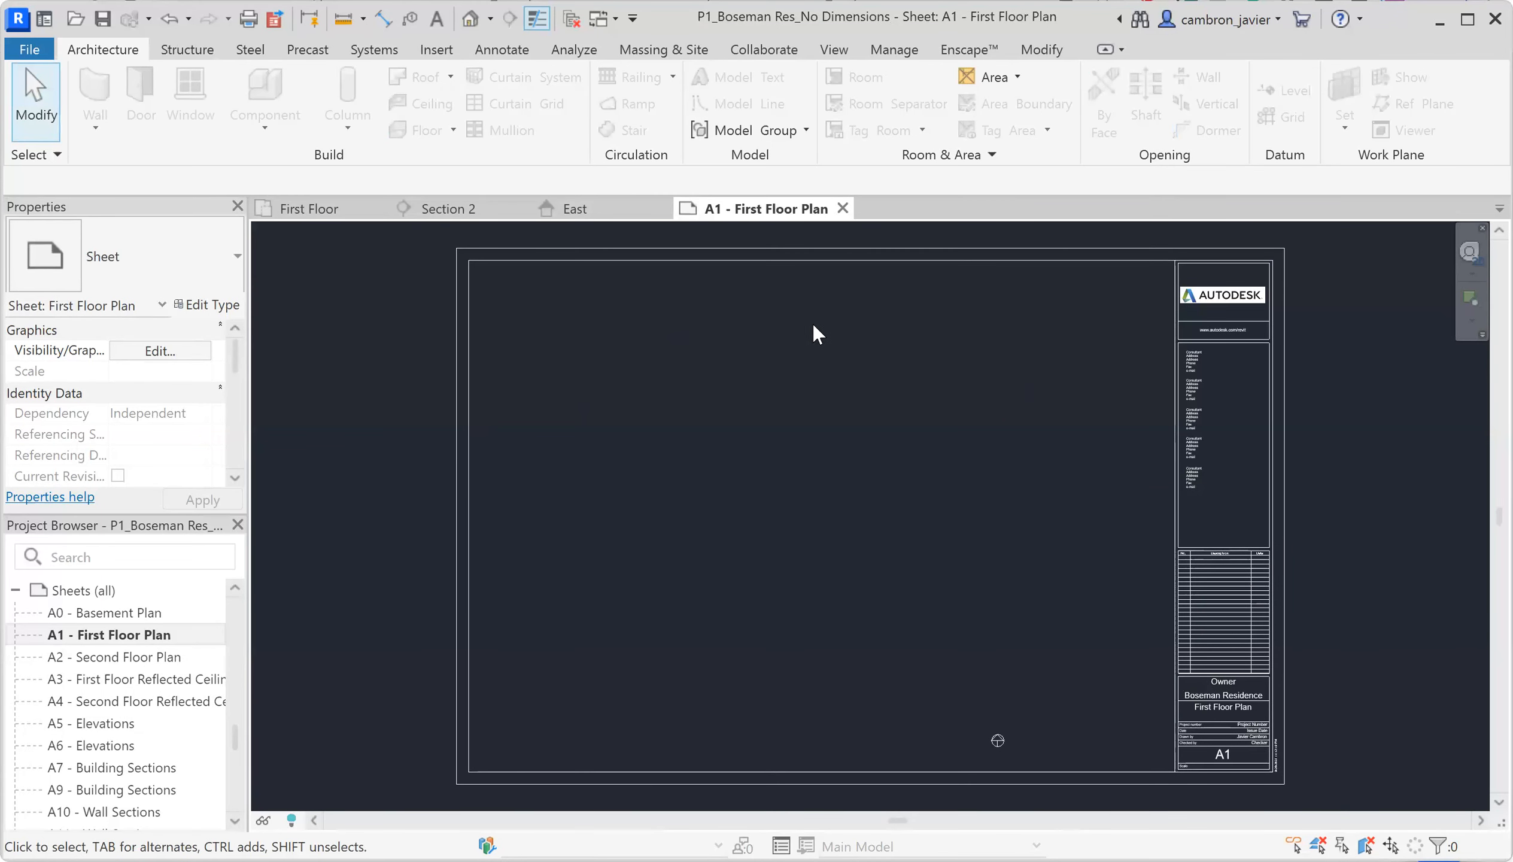
scroll(111, 654, "up", 15)
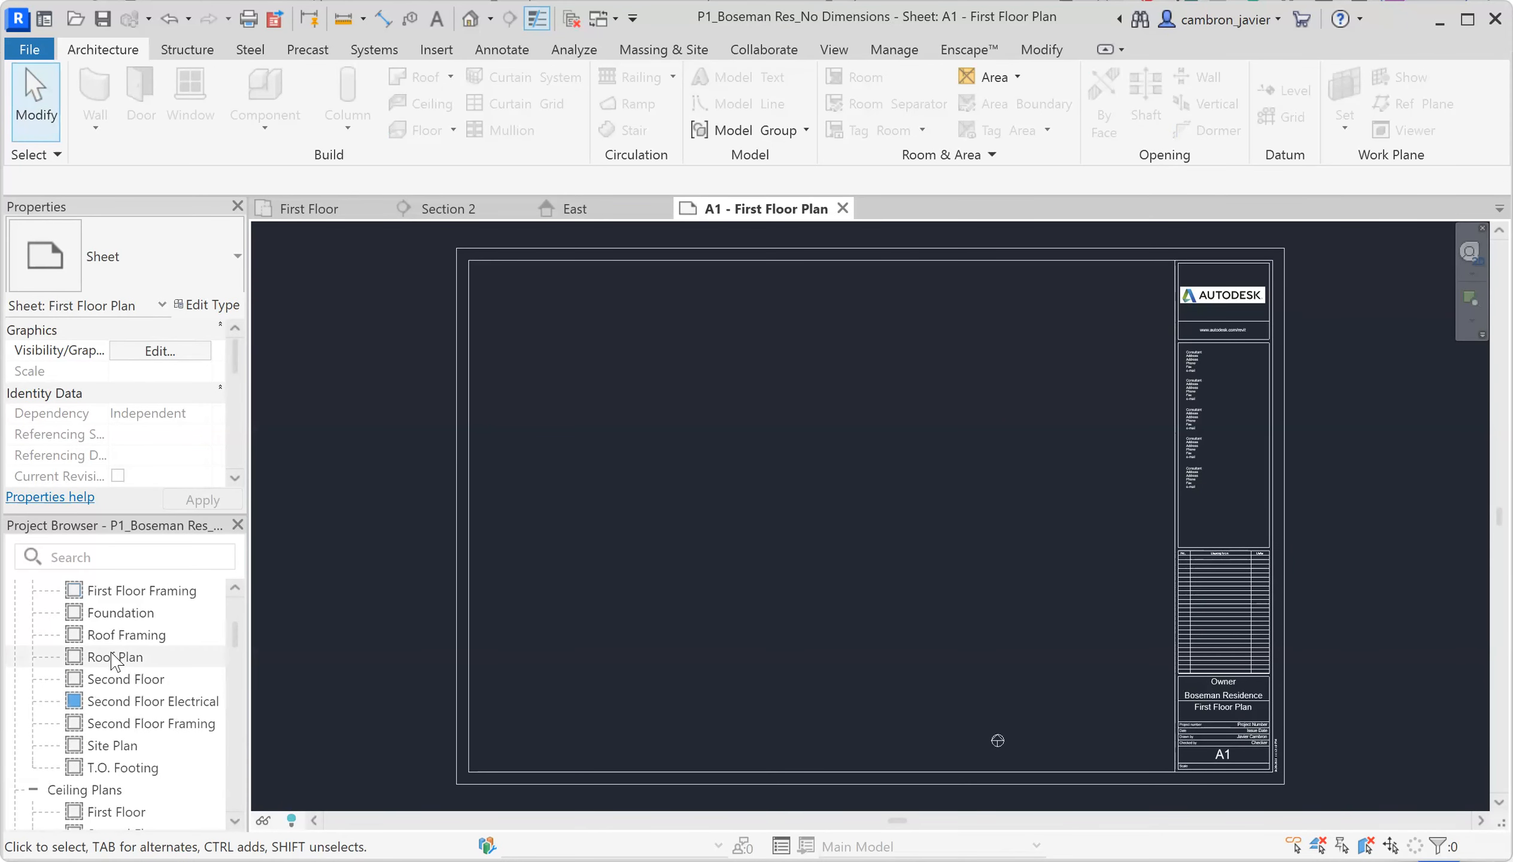
left_click_drag(111, 654, 678, 457)
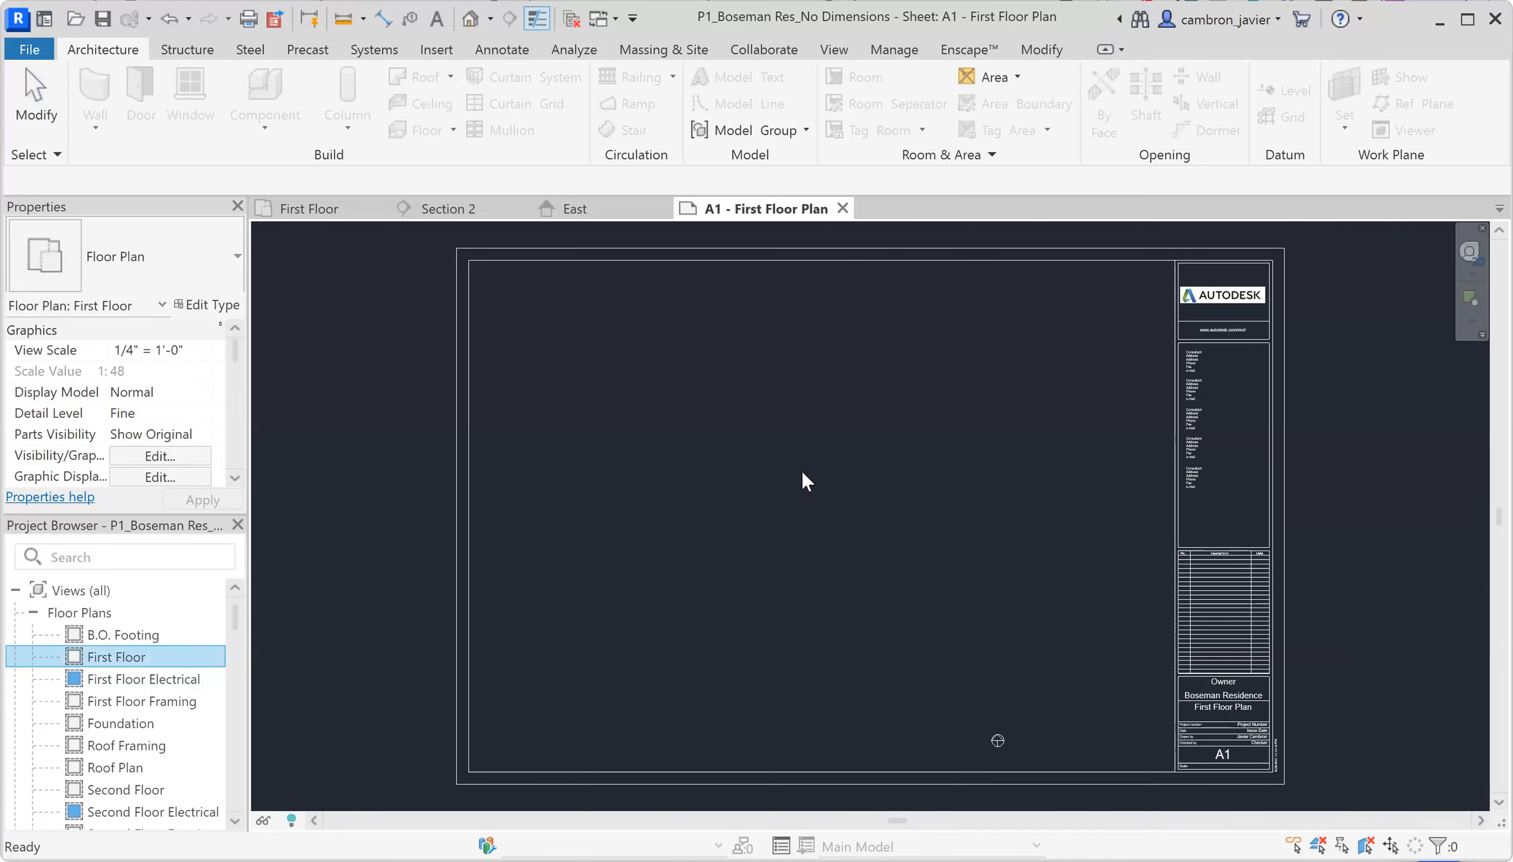
left_click(824, 511)
left_click(1071, 391)
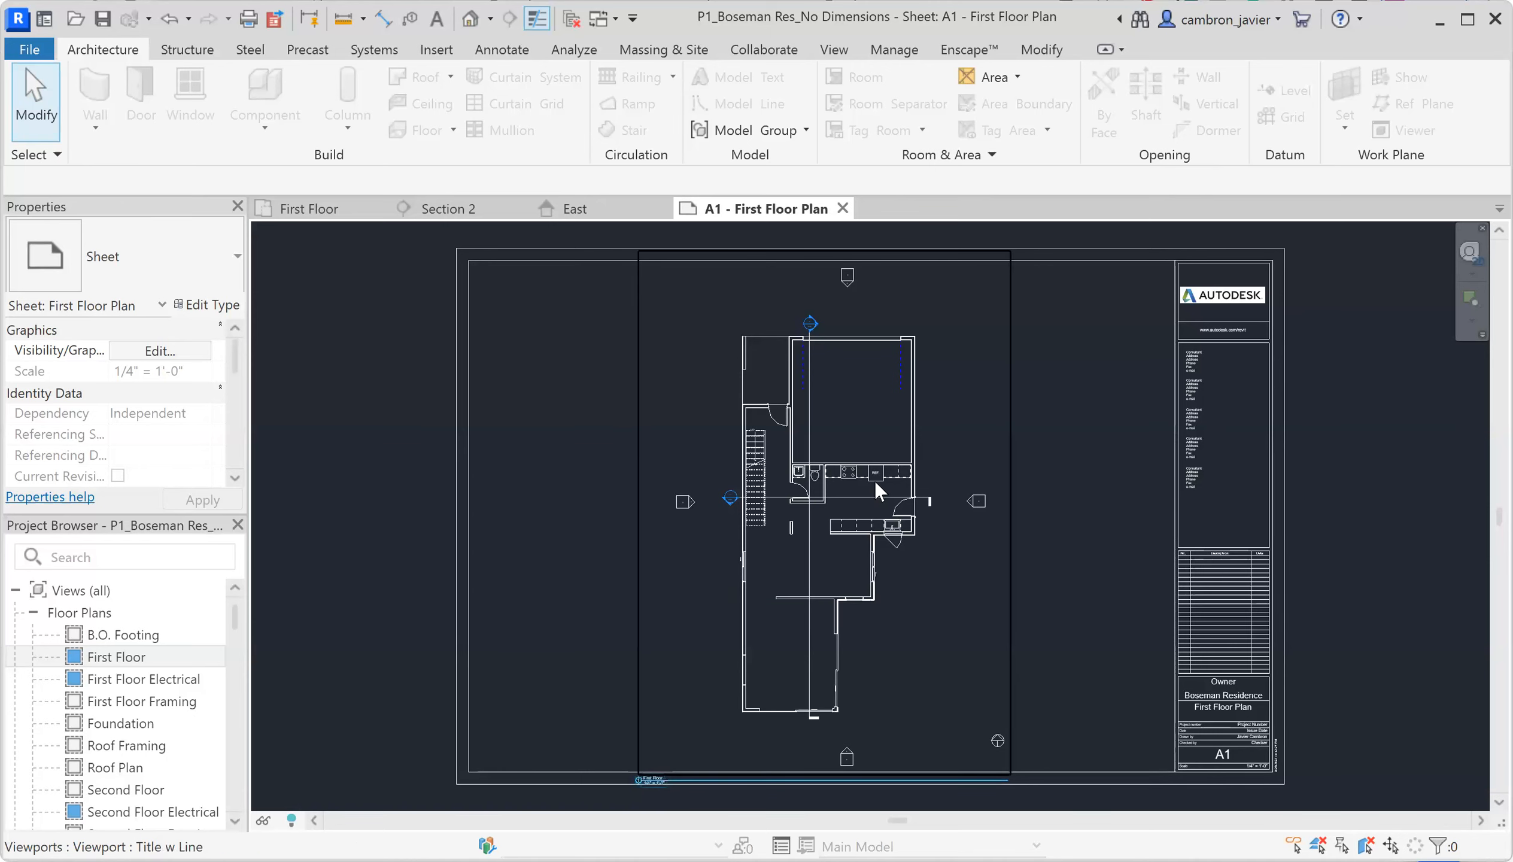
Examine the placed floor plan on sheet A1 up close and return to the First Floor plan view.
scroll(879, 486, "up", 4)
scroll(858, 515, "up", 4)
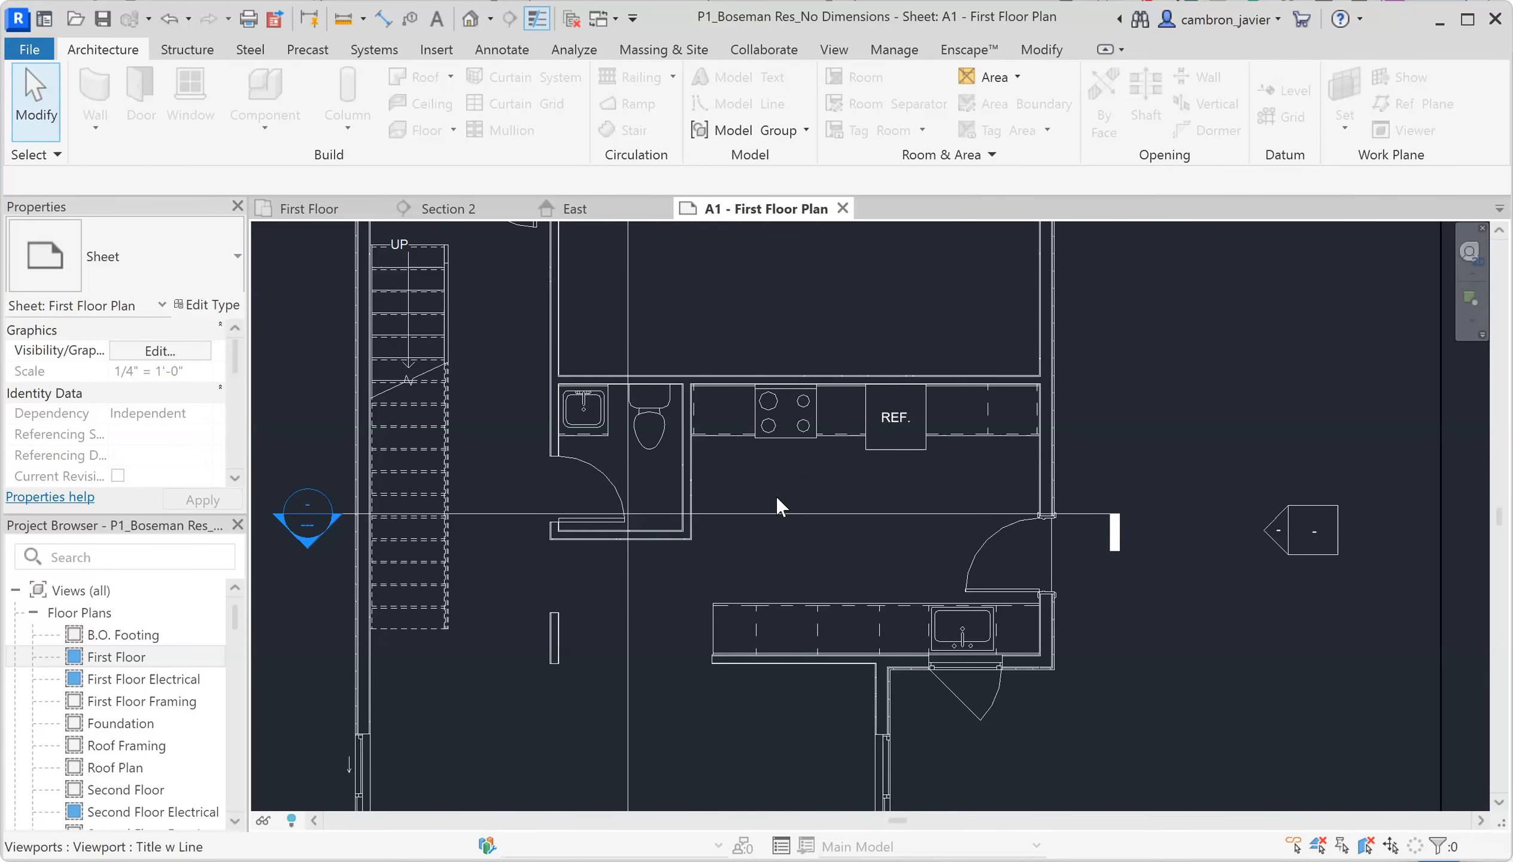
scroll(823, 480, "down", 8)
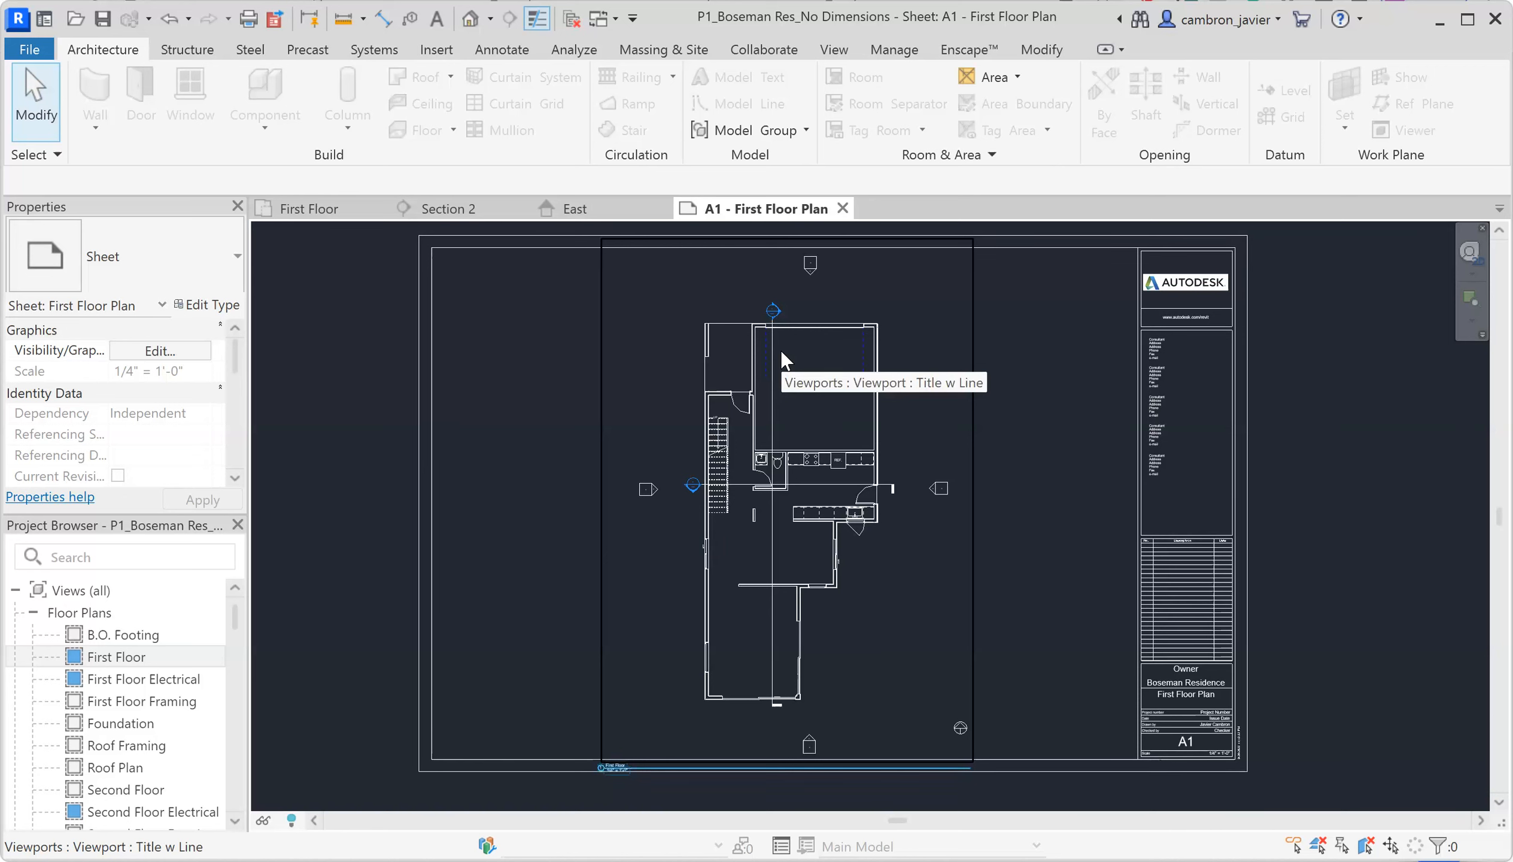
left_click(325, 208)
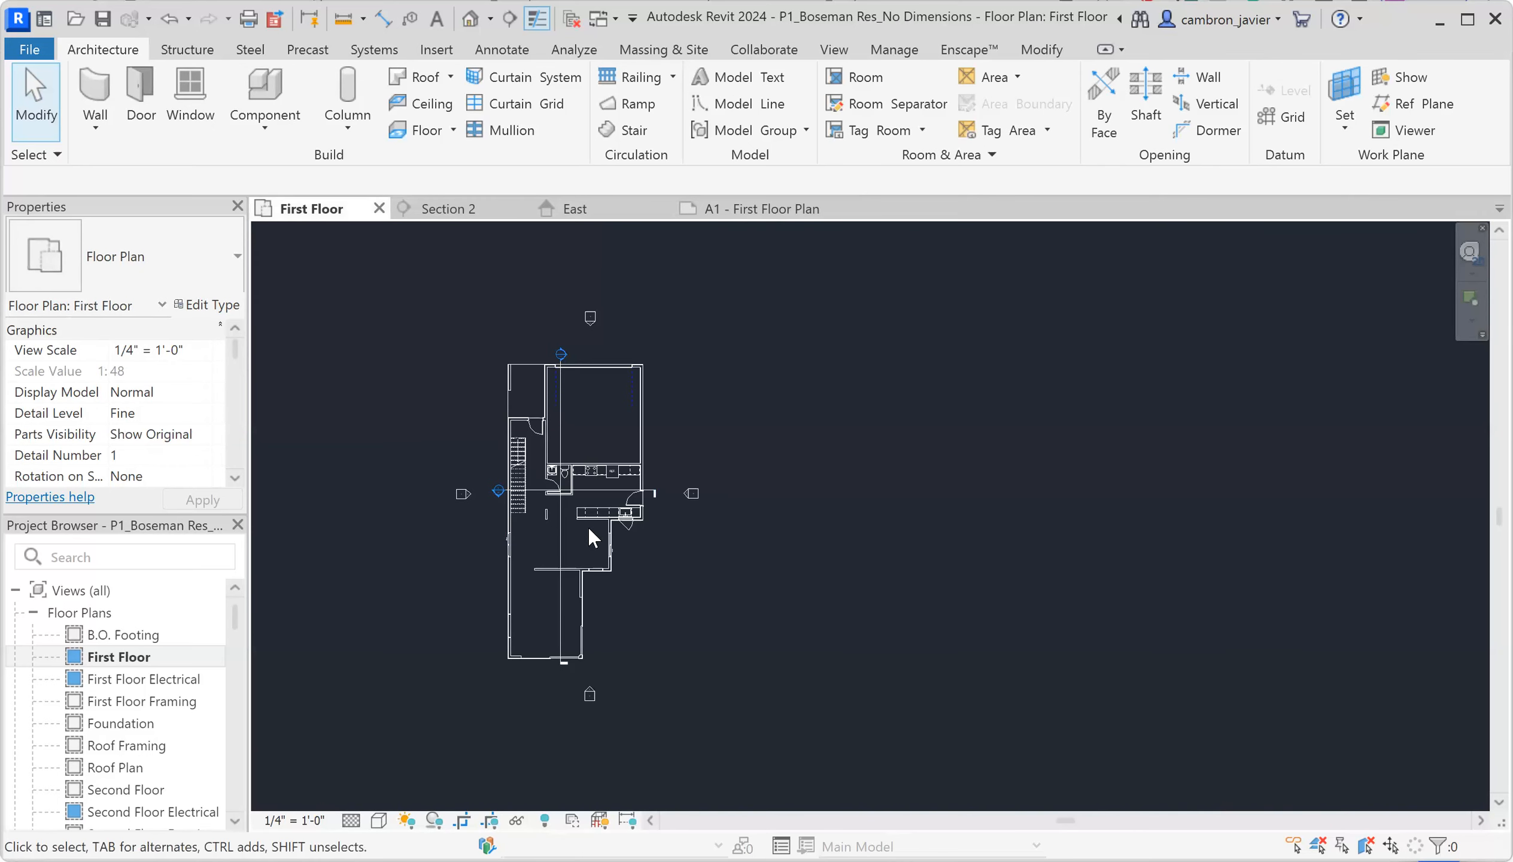
scroll(633, 571, "up", 1)
scroll(354, 294, "up", 1)
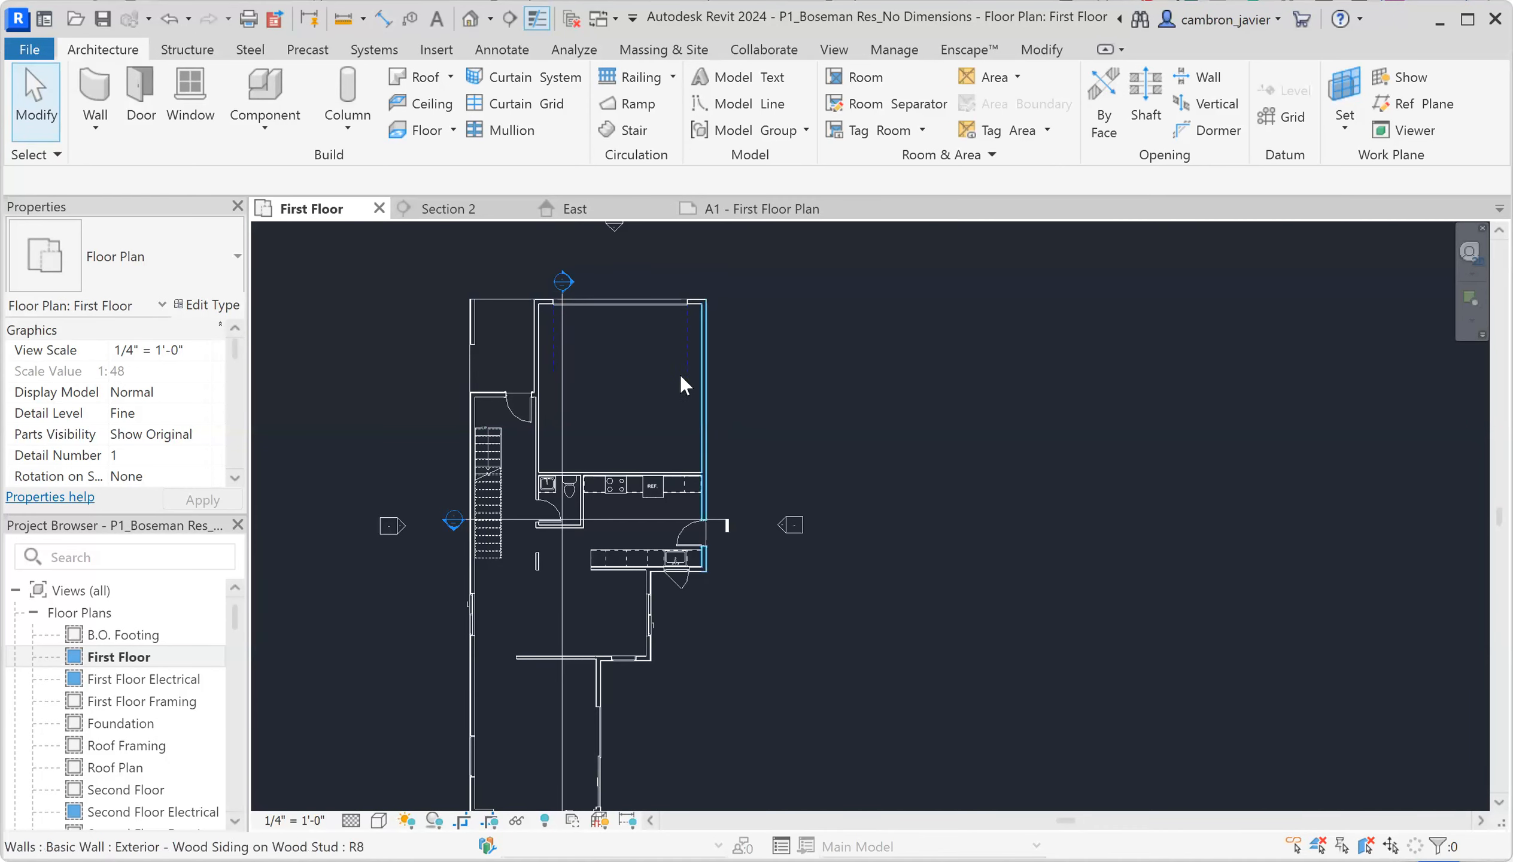
scroll(658, 317, "down", 1)
scroll(656, 316, "down", 1)
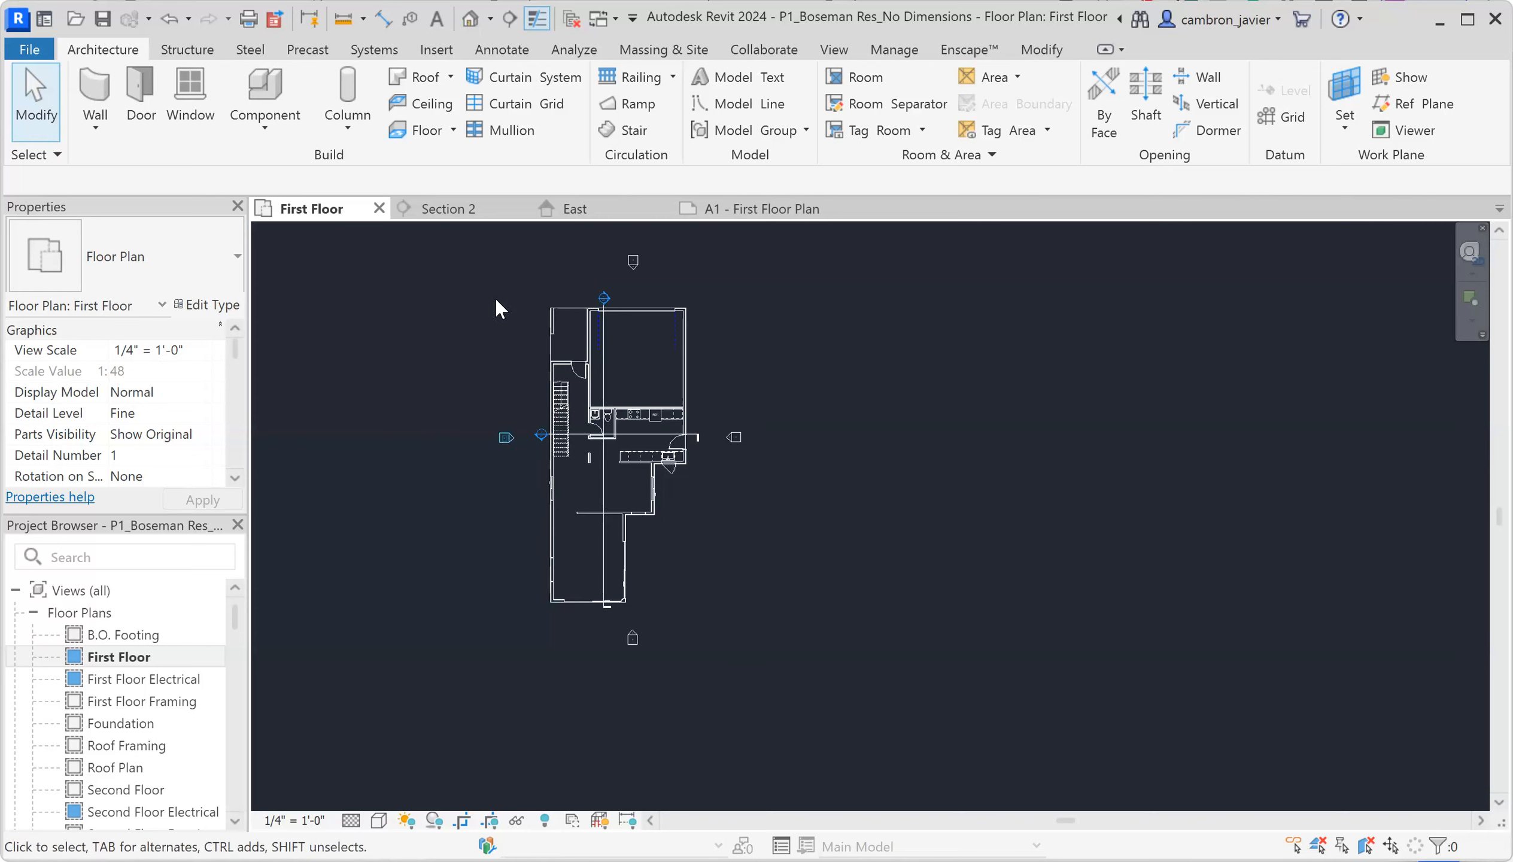
Place an overall aligned dimension outside the right exterior wall, from the outer core face of the garage-door wall to that of the rear wall.
left_click(382, 19)
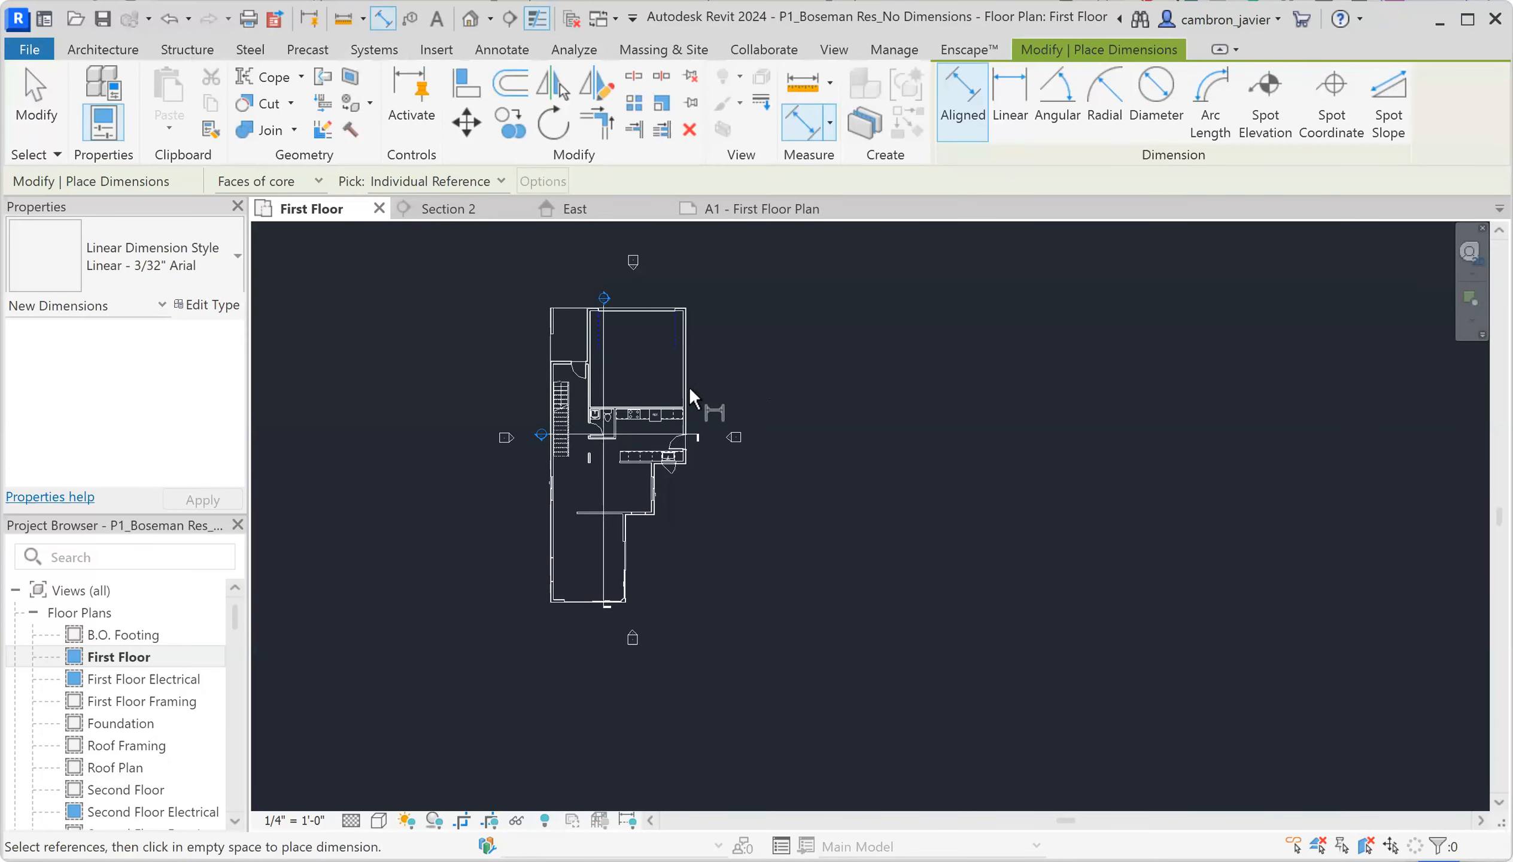
scroll(697, 288, "up", 5)
scroll(678, 325, "up", 2)
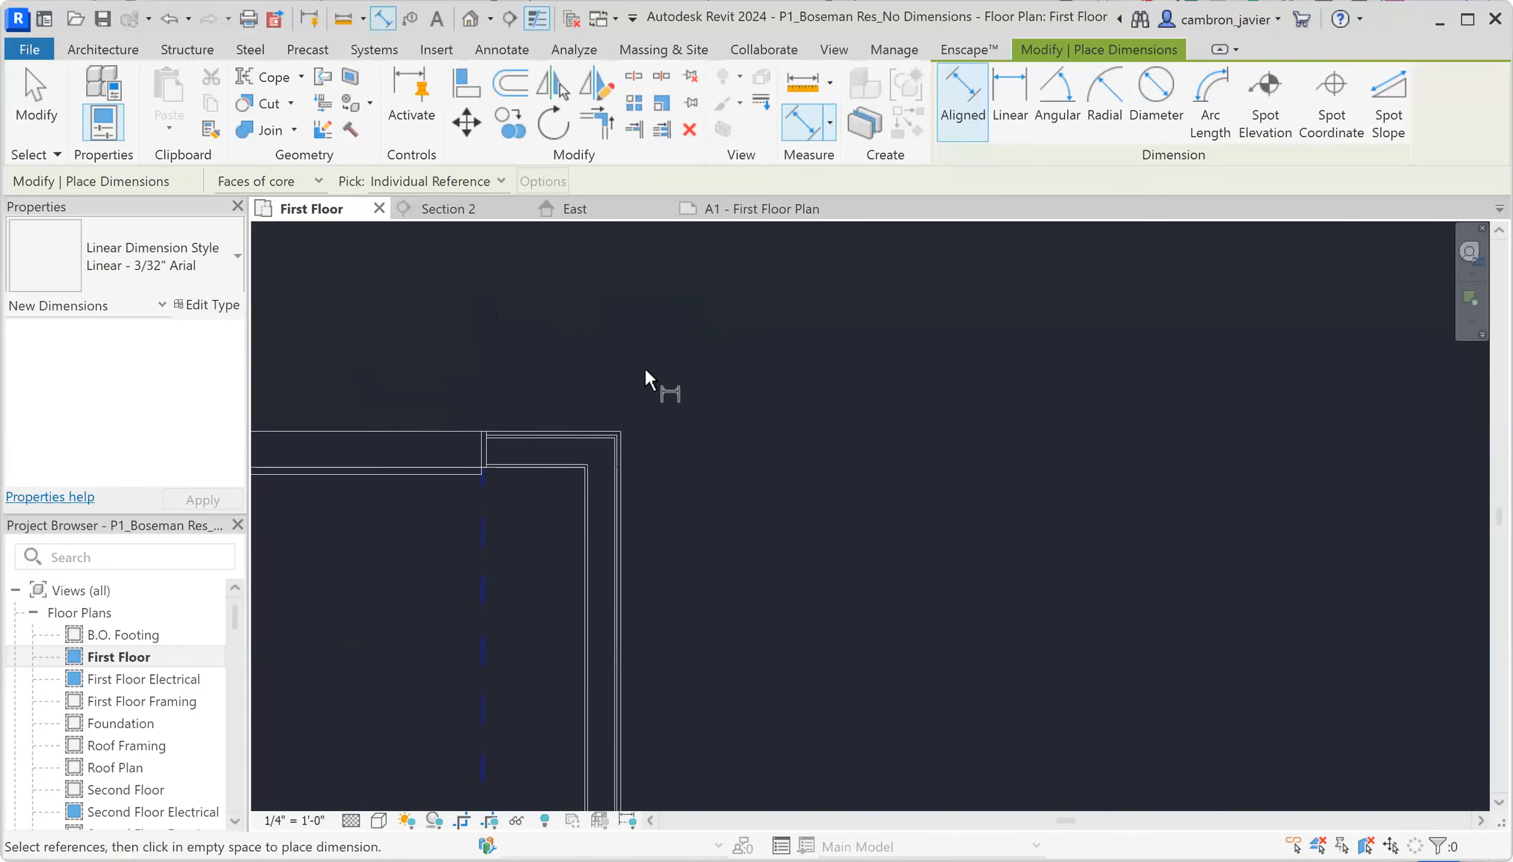
scroll(581, 414, "up", 2)
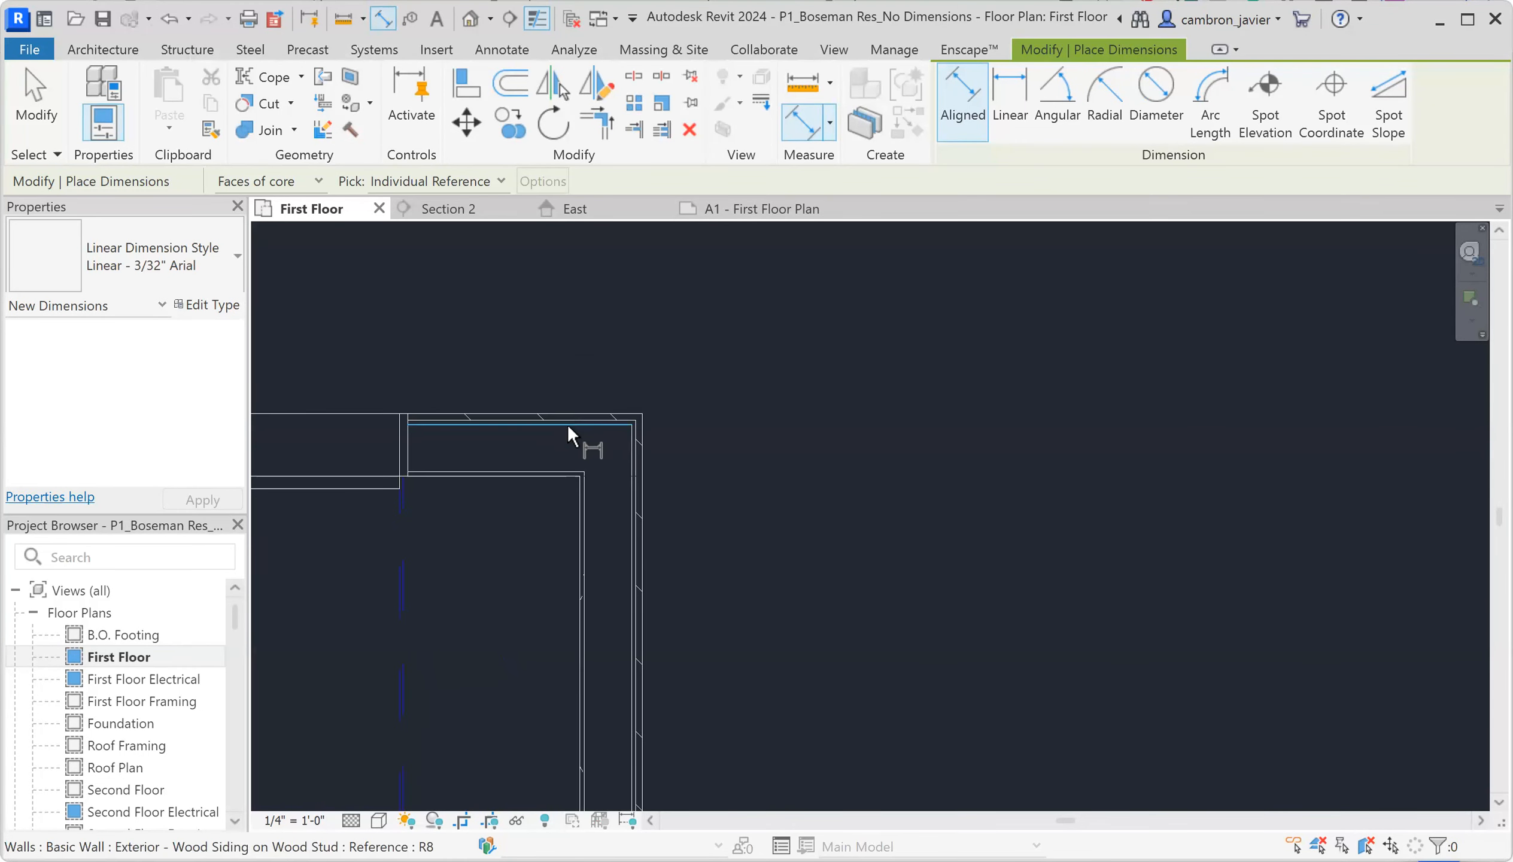
scroll(570, 391, "up", 3)
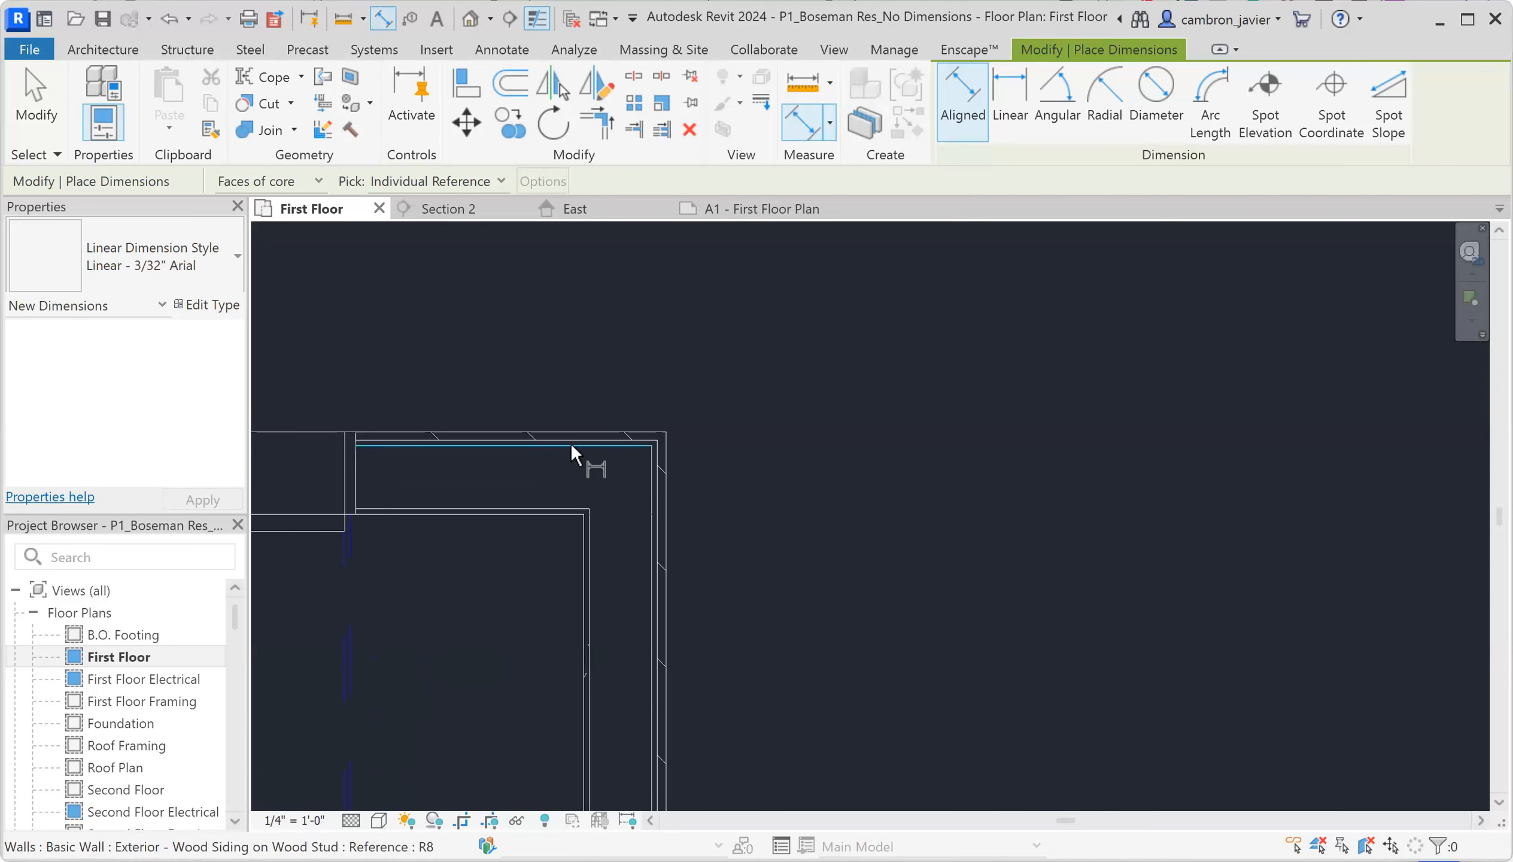
left_click(571, 443)
scroll(699, 354, "down", 3)
scroll(699, 354, "down", 4)
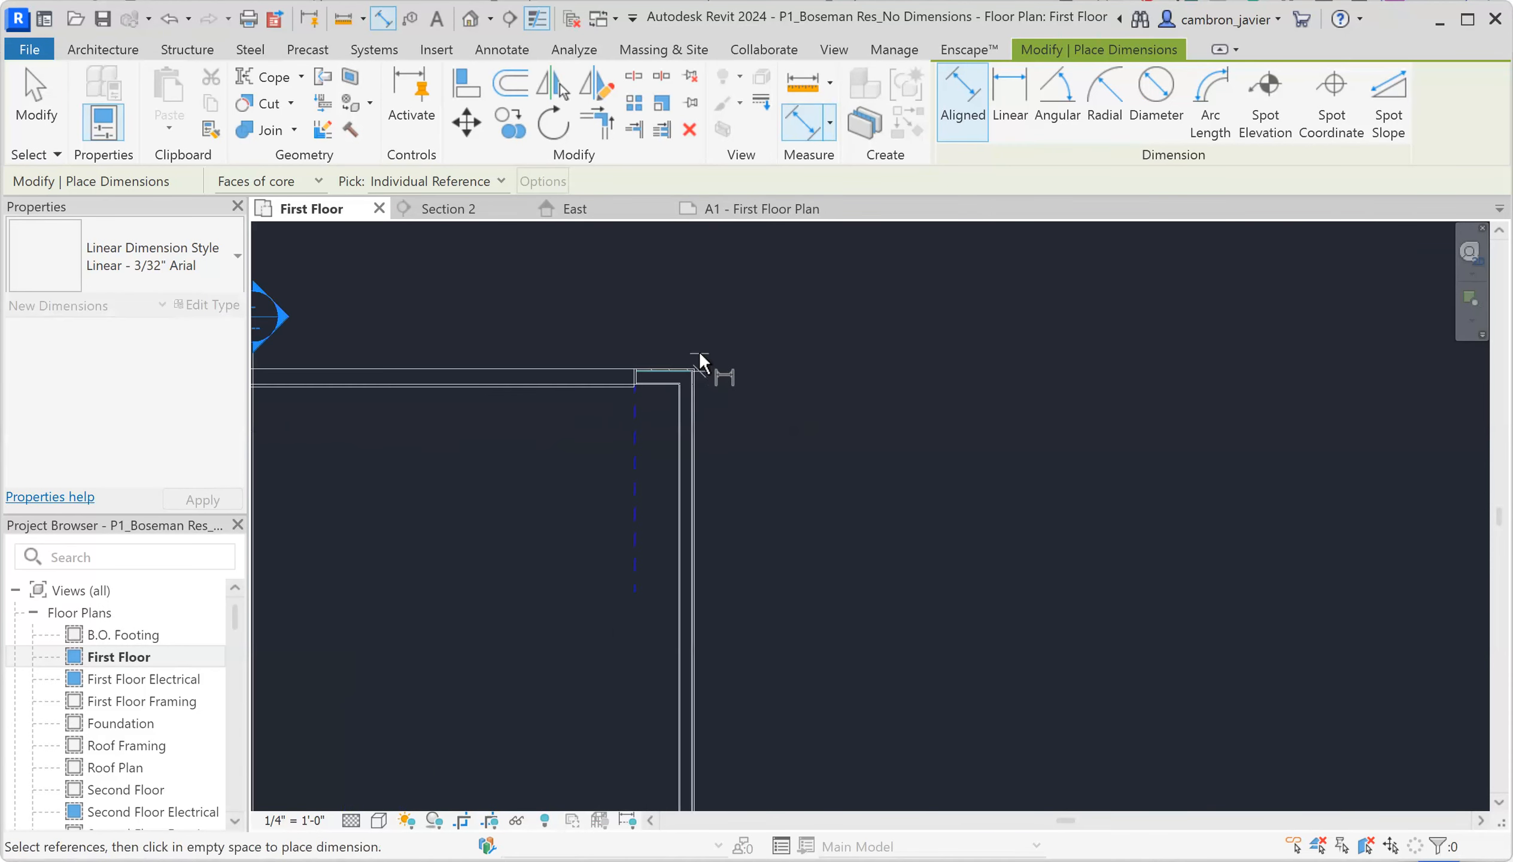
scroll(720, 489, "down", 1)
scroll(685, 557, "up", 2)
scroll(564, 604, "up", 5)
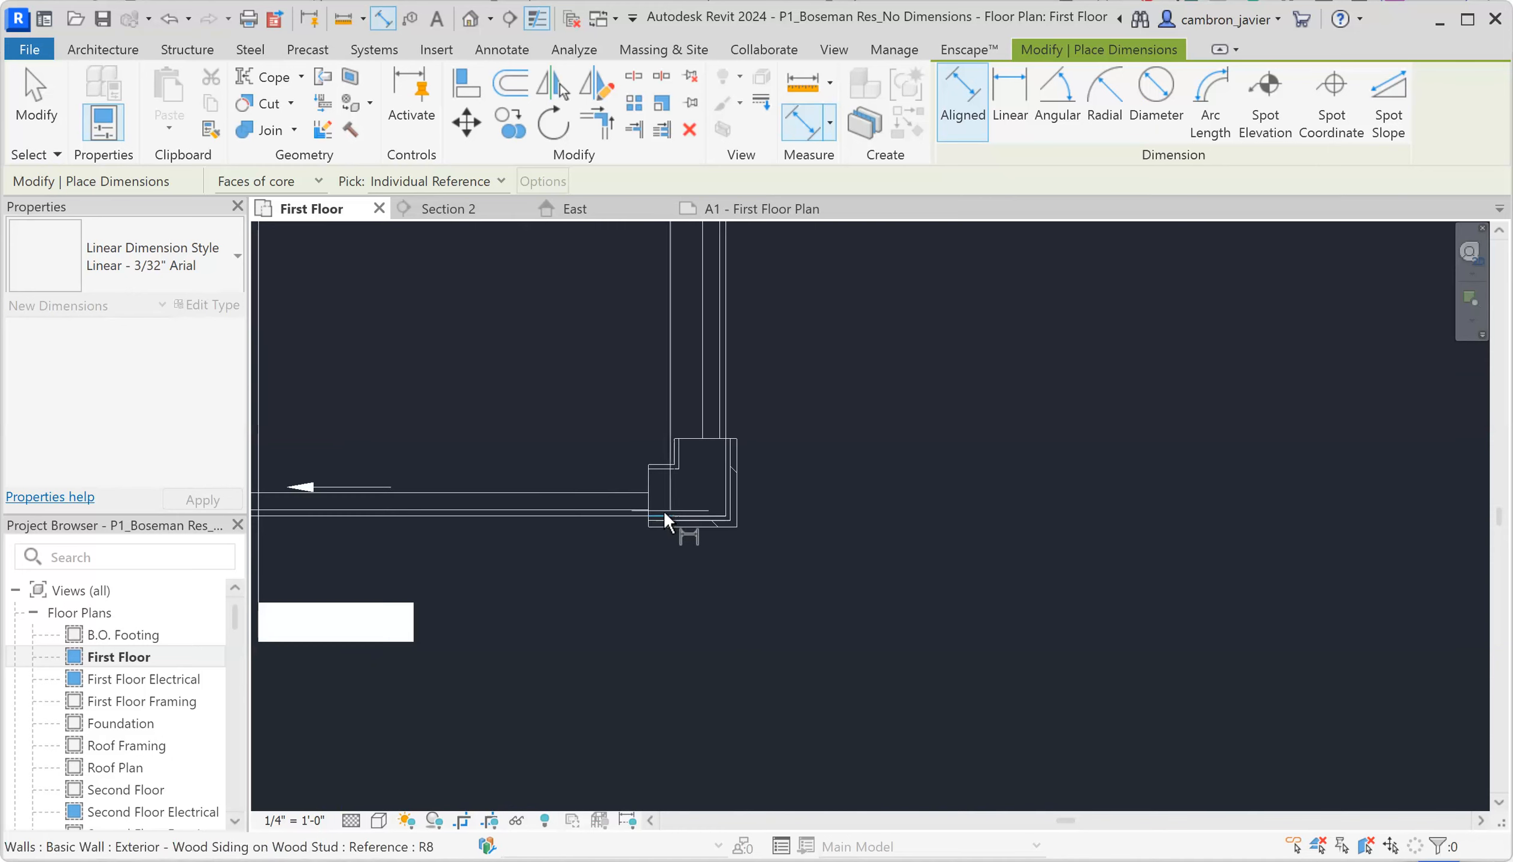
scroll(664, 512, "down", 6)
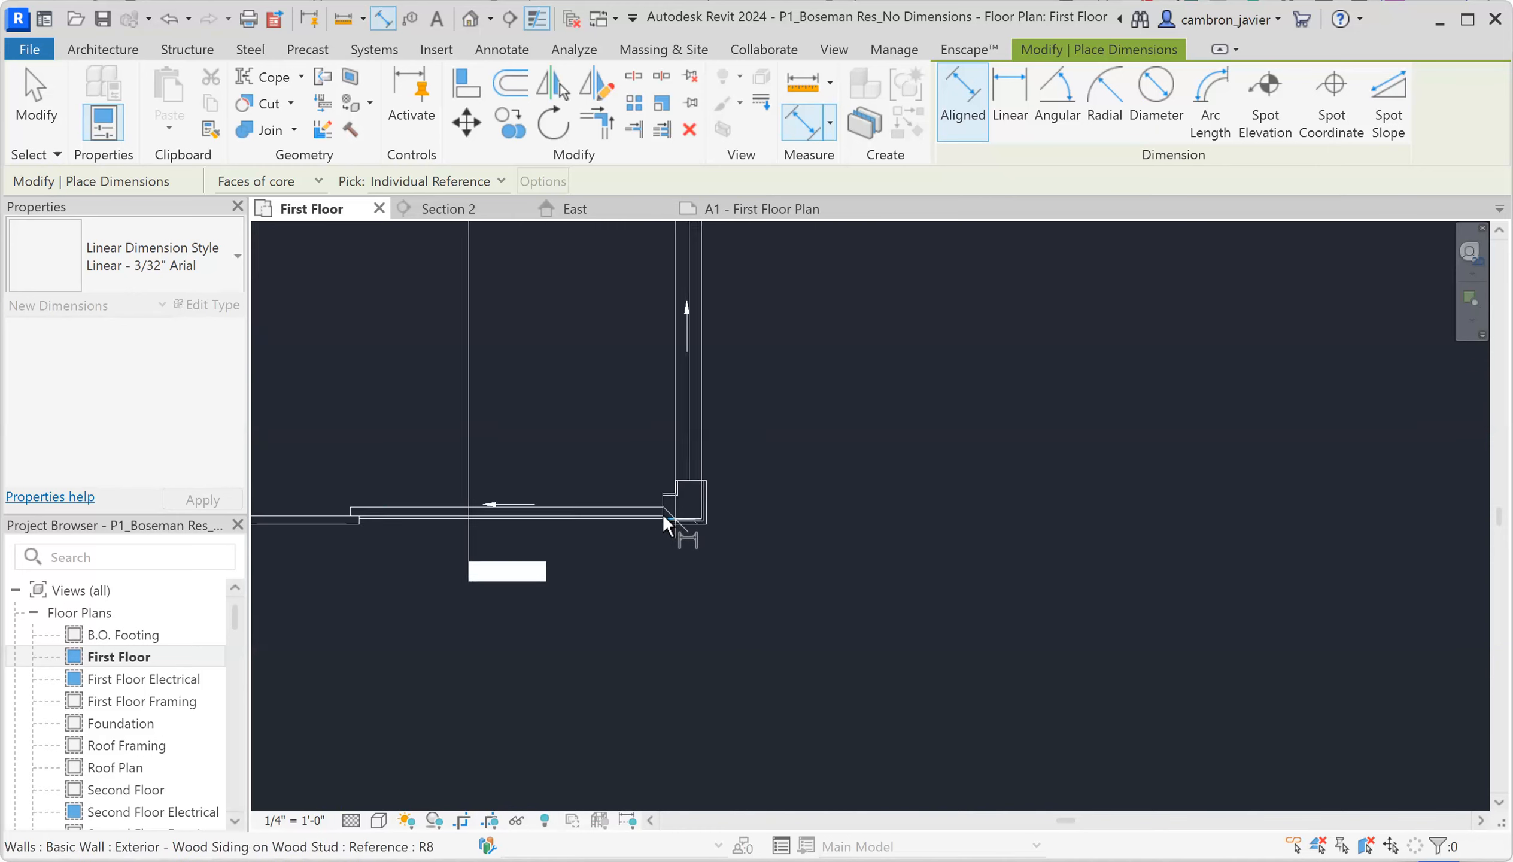
scroll(718, 413, "up", 3)
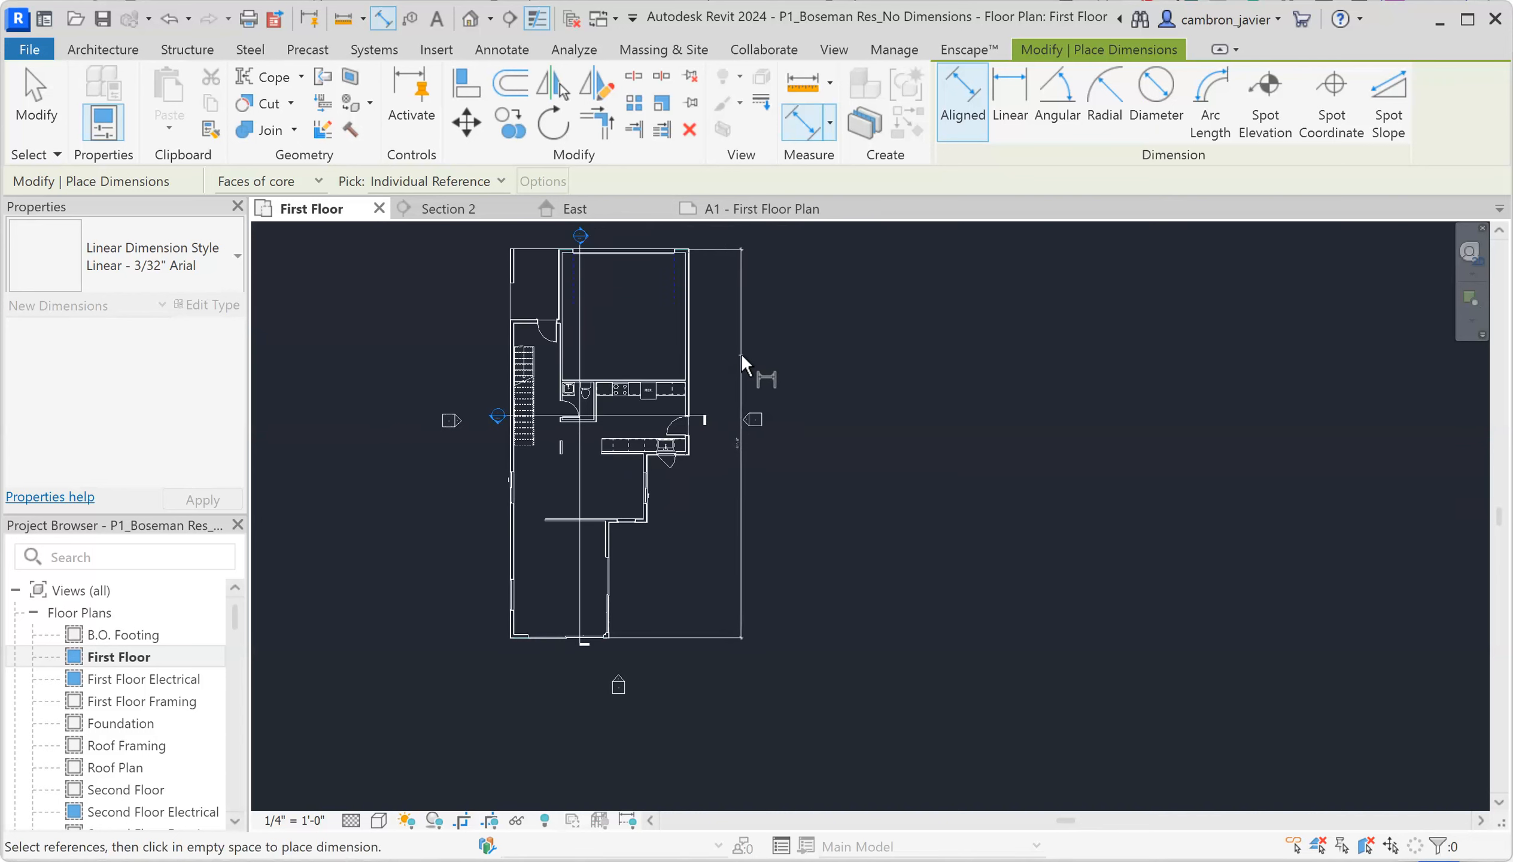
left_click(737, 353)
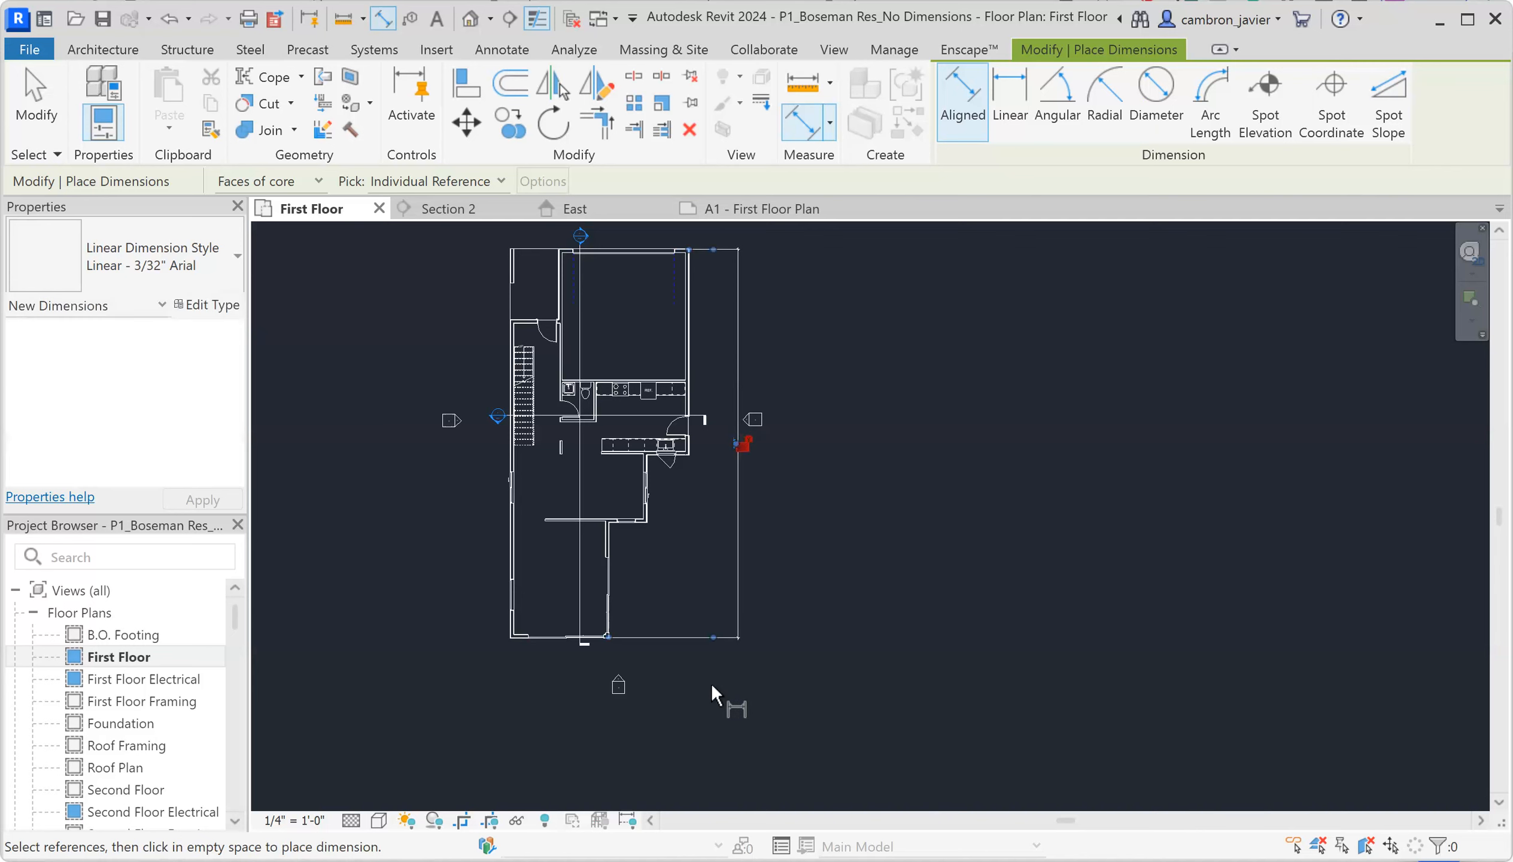
left_click(399, 332)
key("Escape")
key("Escape")
left_click(738, 363)
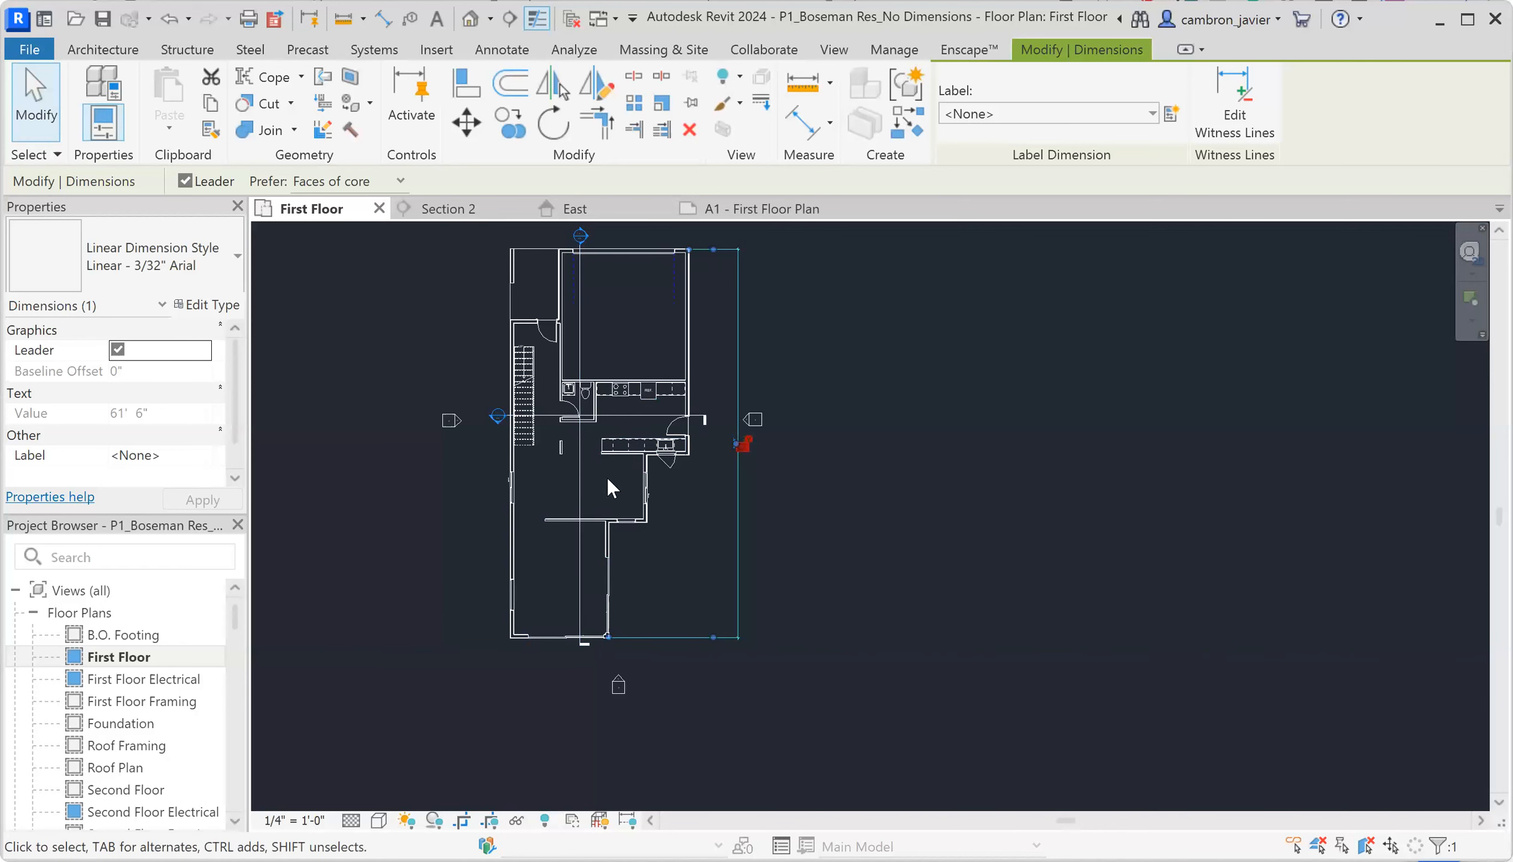
left_click(415, 321)
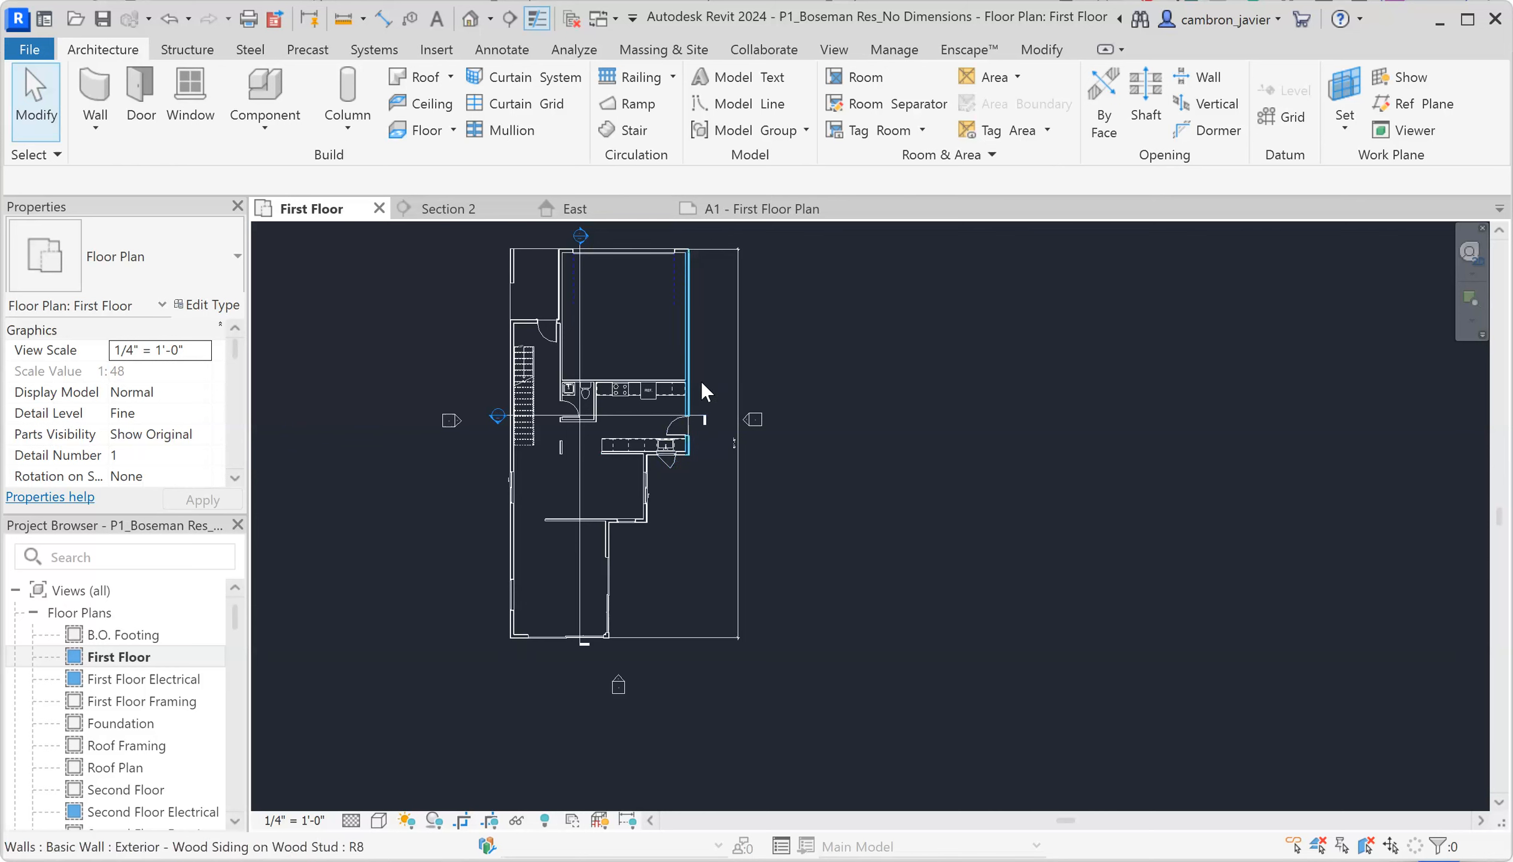
Start an aligned dimension string from the outer core face of the garage-door wall to that of the kitchen sink wall.
scroll(699, 419, "up", 5)
scroll(689, 364, "up", 3)
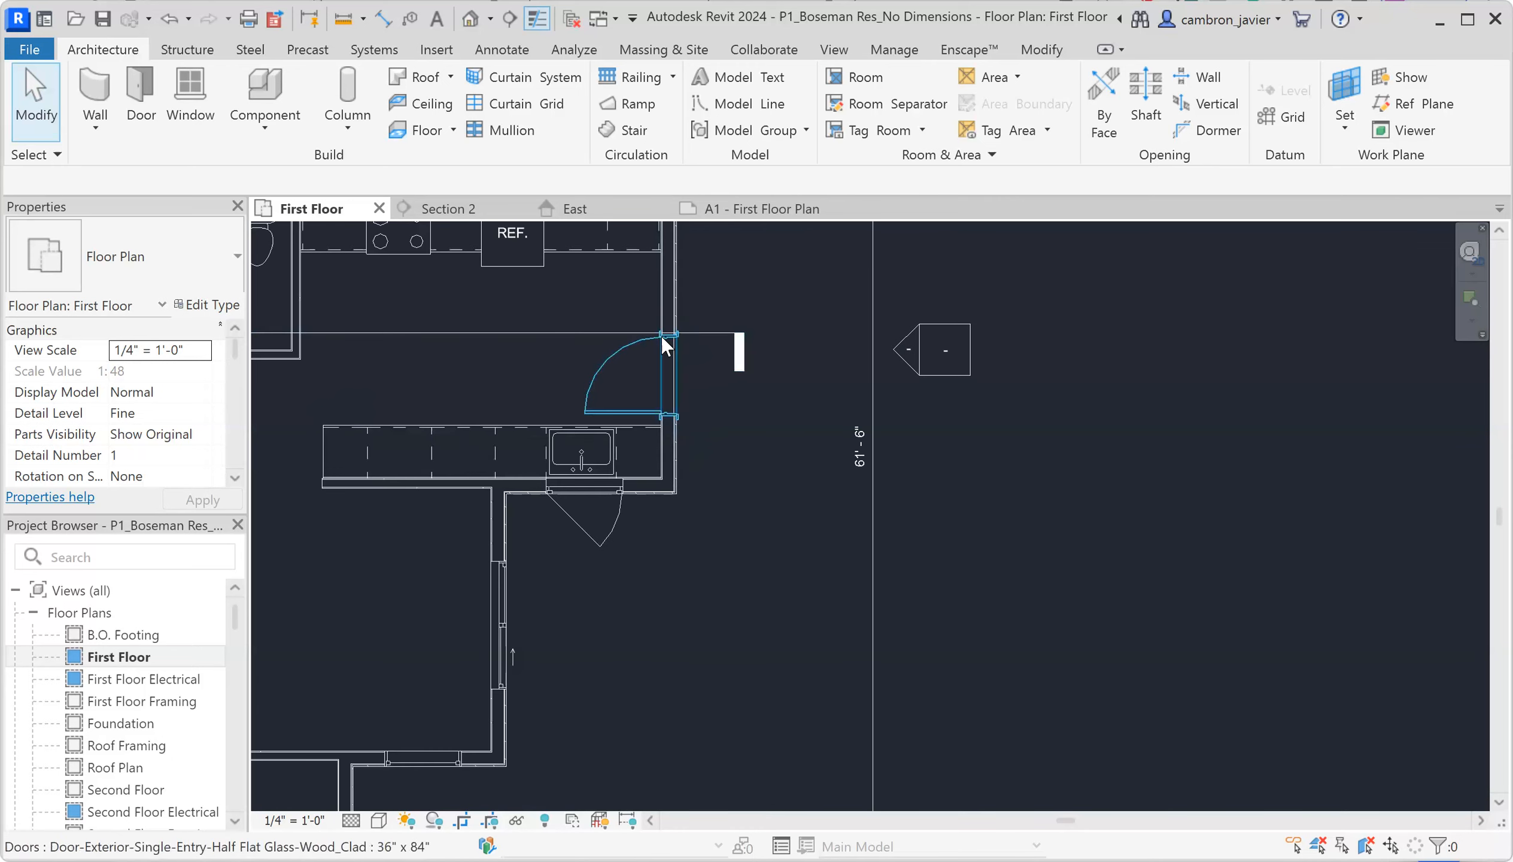
scroll(670, 358, "down", 6)
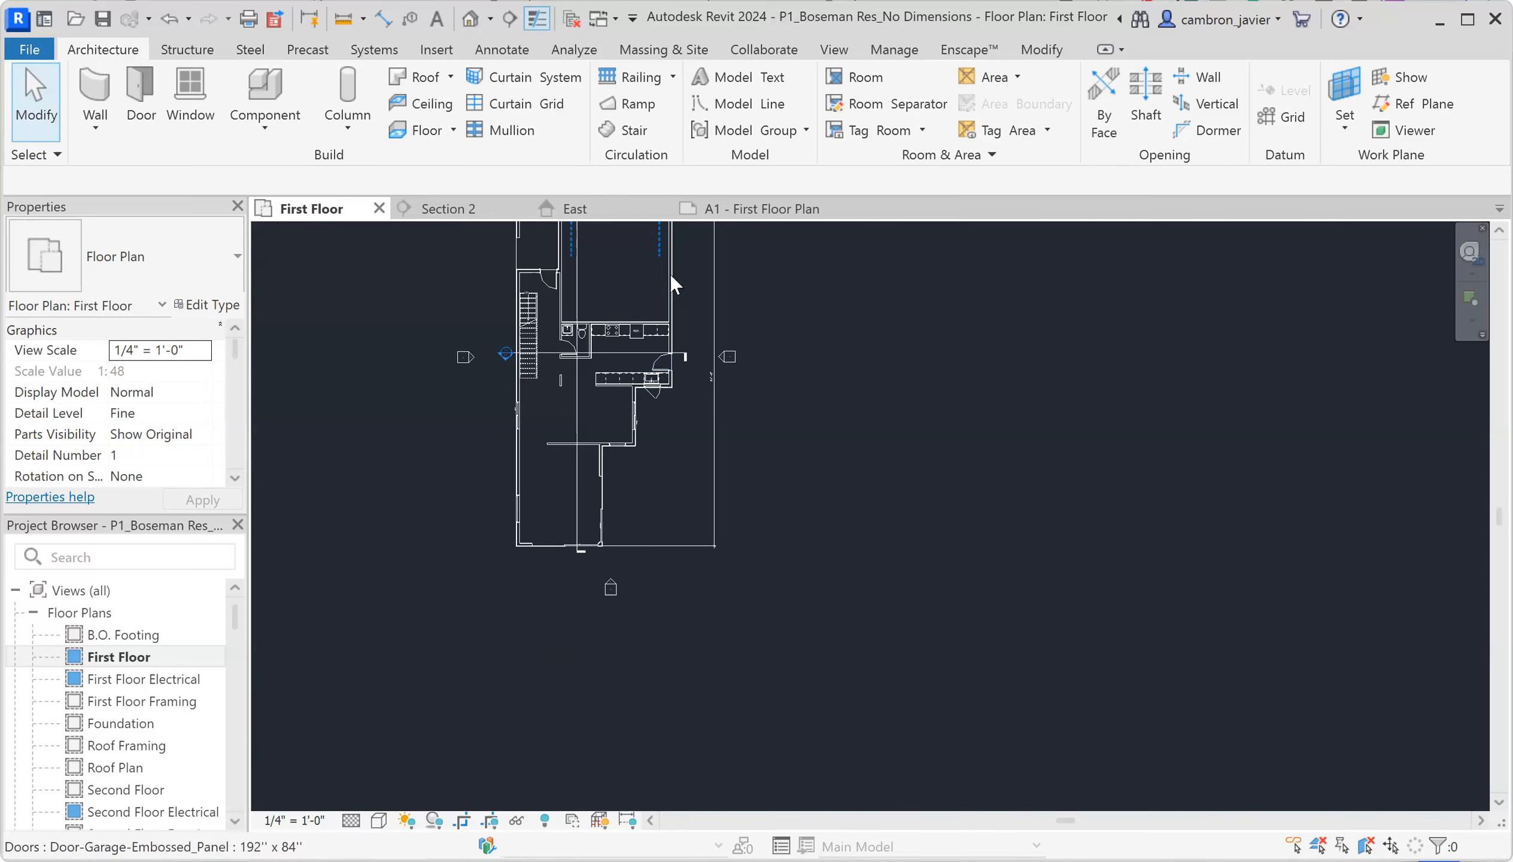
scroll(612, 480, "down", 2)
left_click(382, 19)
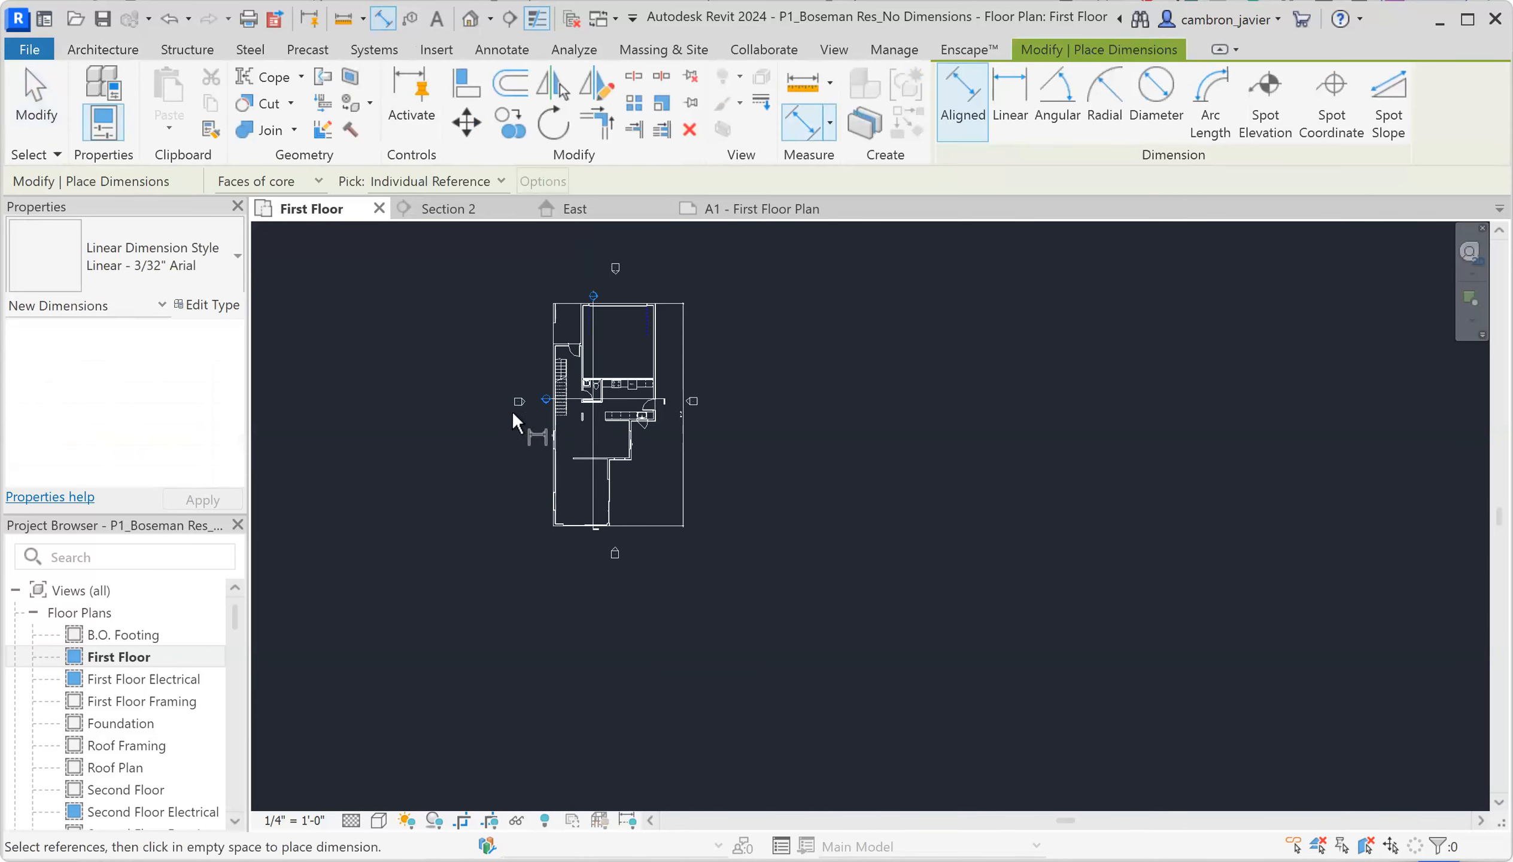
scroll(648, 318, "up", 2)
scroll(654, 271, "up", 4)
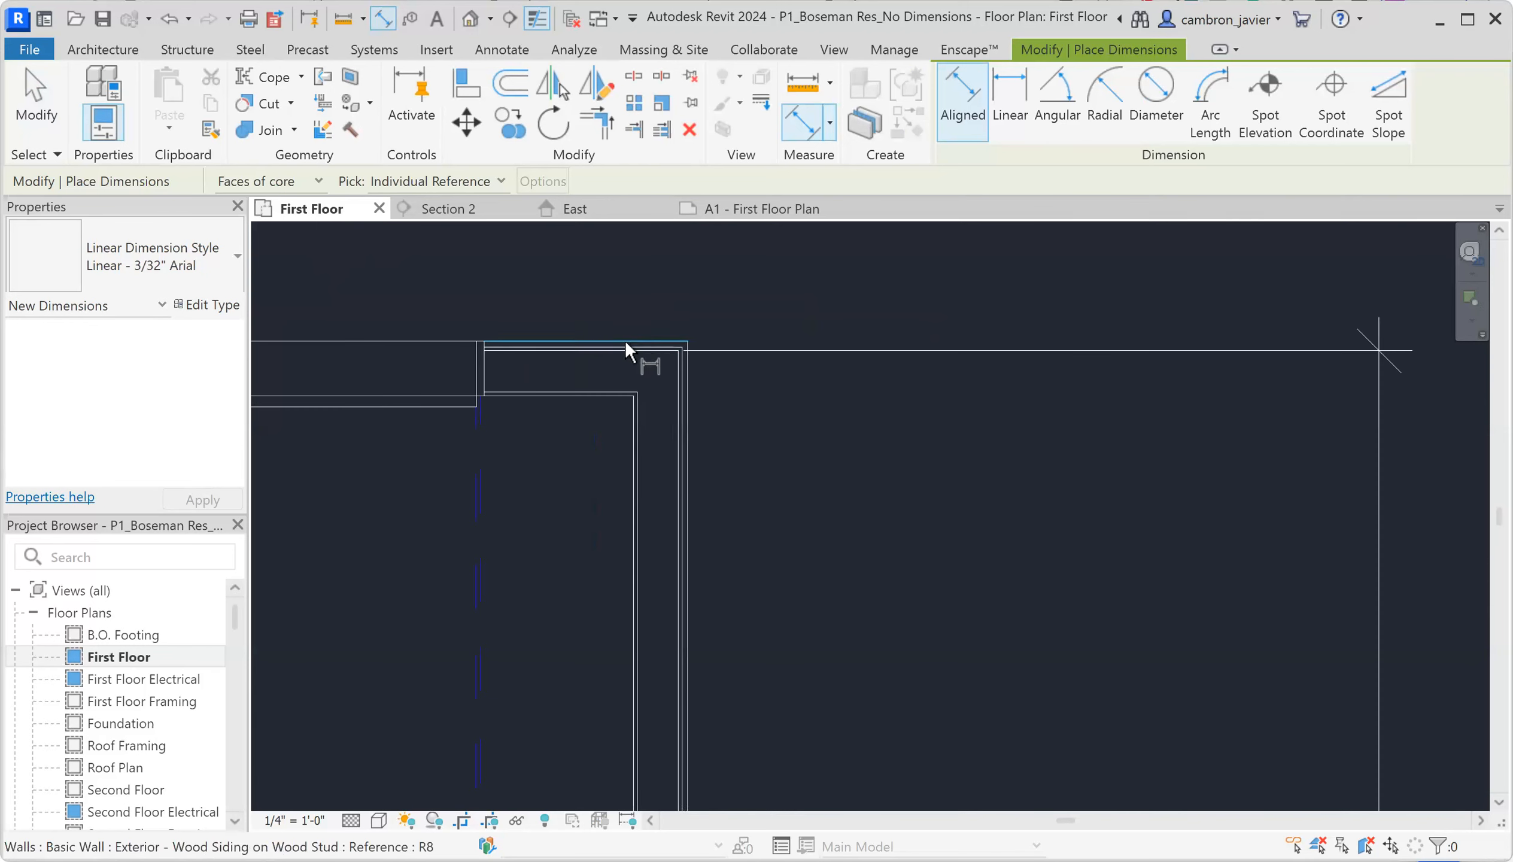
scroll(726, 364, "down", 5)
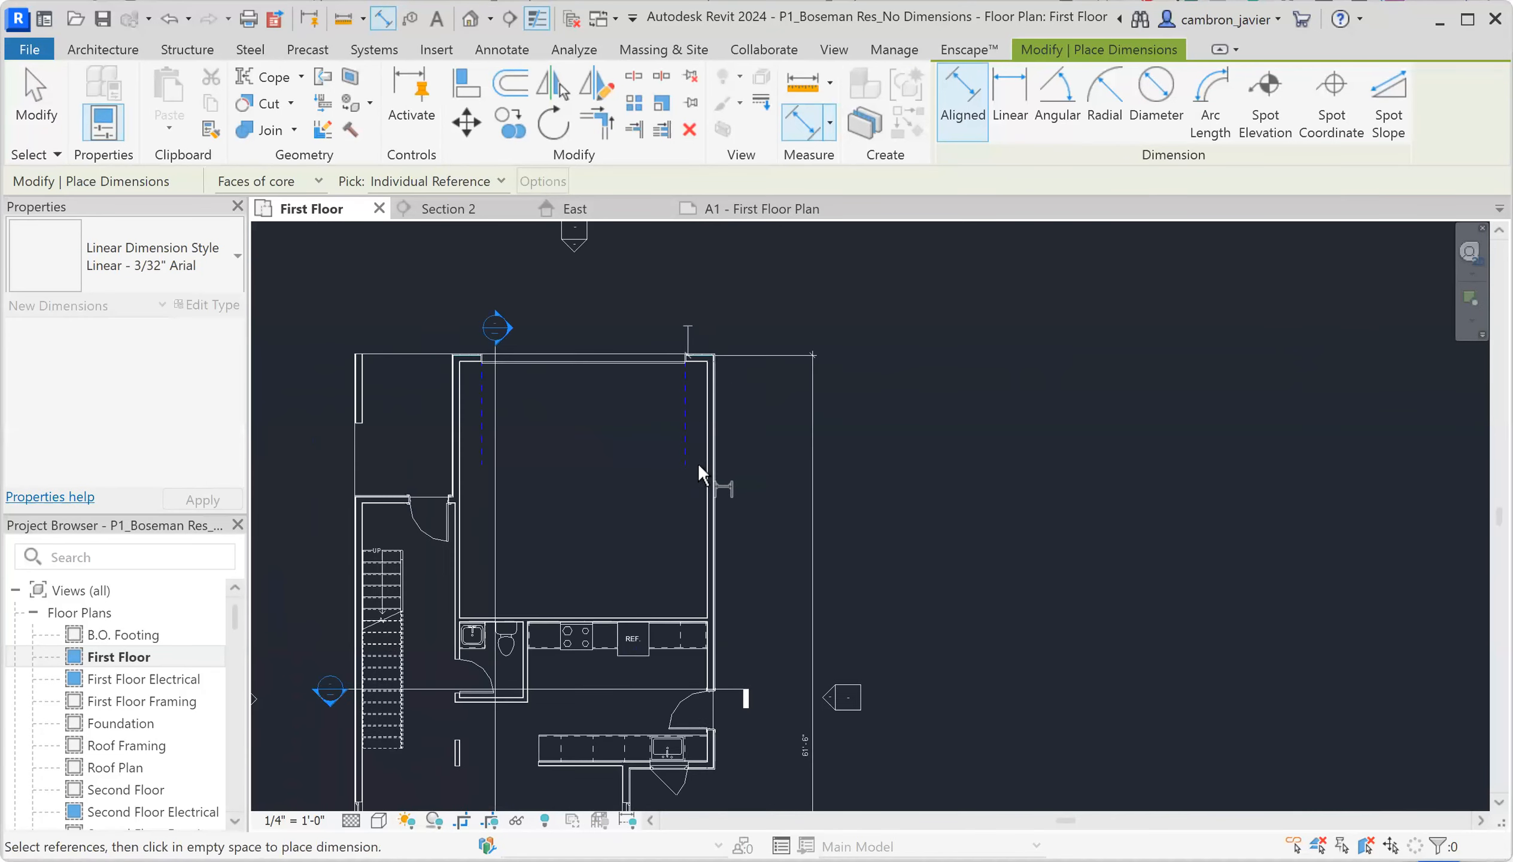
scroll(709, 720, "up", 4)
scroll(685, 672, "up", 3)
scroll(651, 678, "down", 2)
scroll(664, 682, "up", 2)
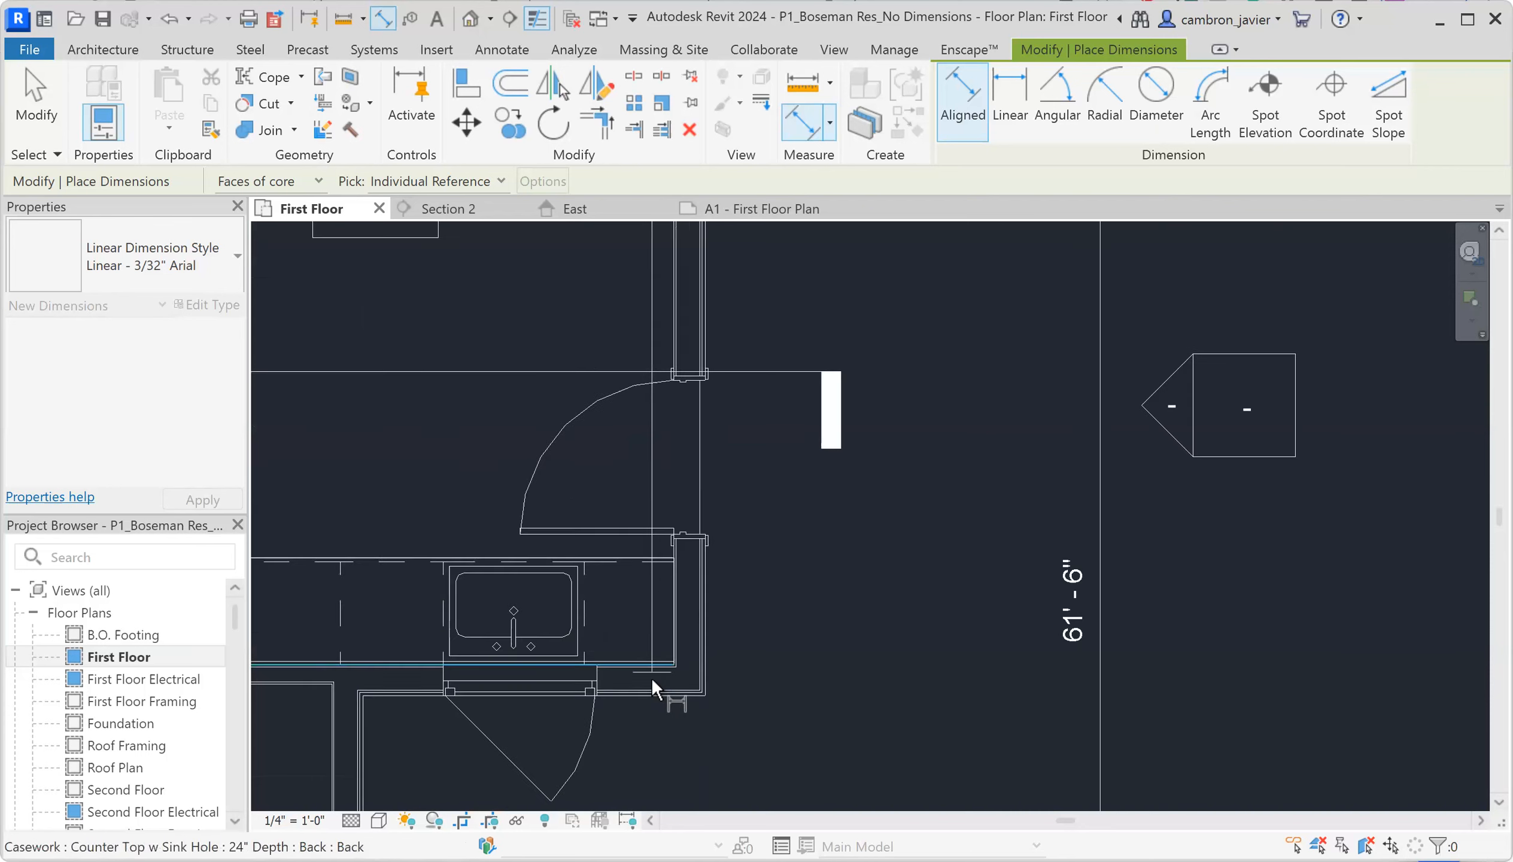
scroll(814, 456, "down", 5)
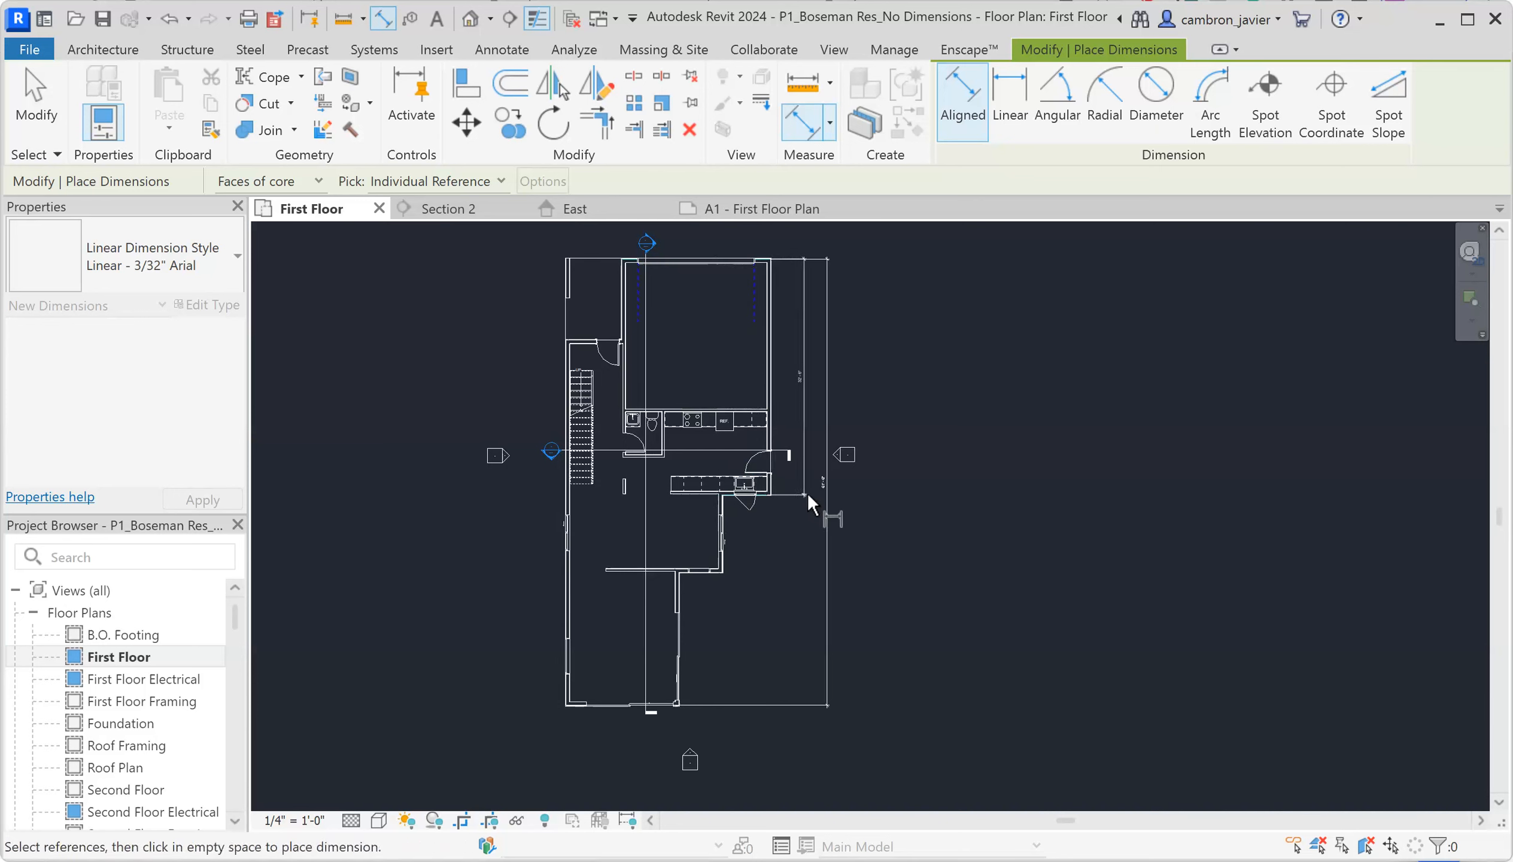
Extend the dimension string to the outer core face of the short casement-window wall below the kitchen.
scroll(753, 494, "up", 5)
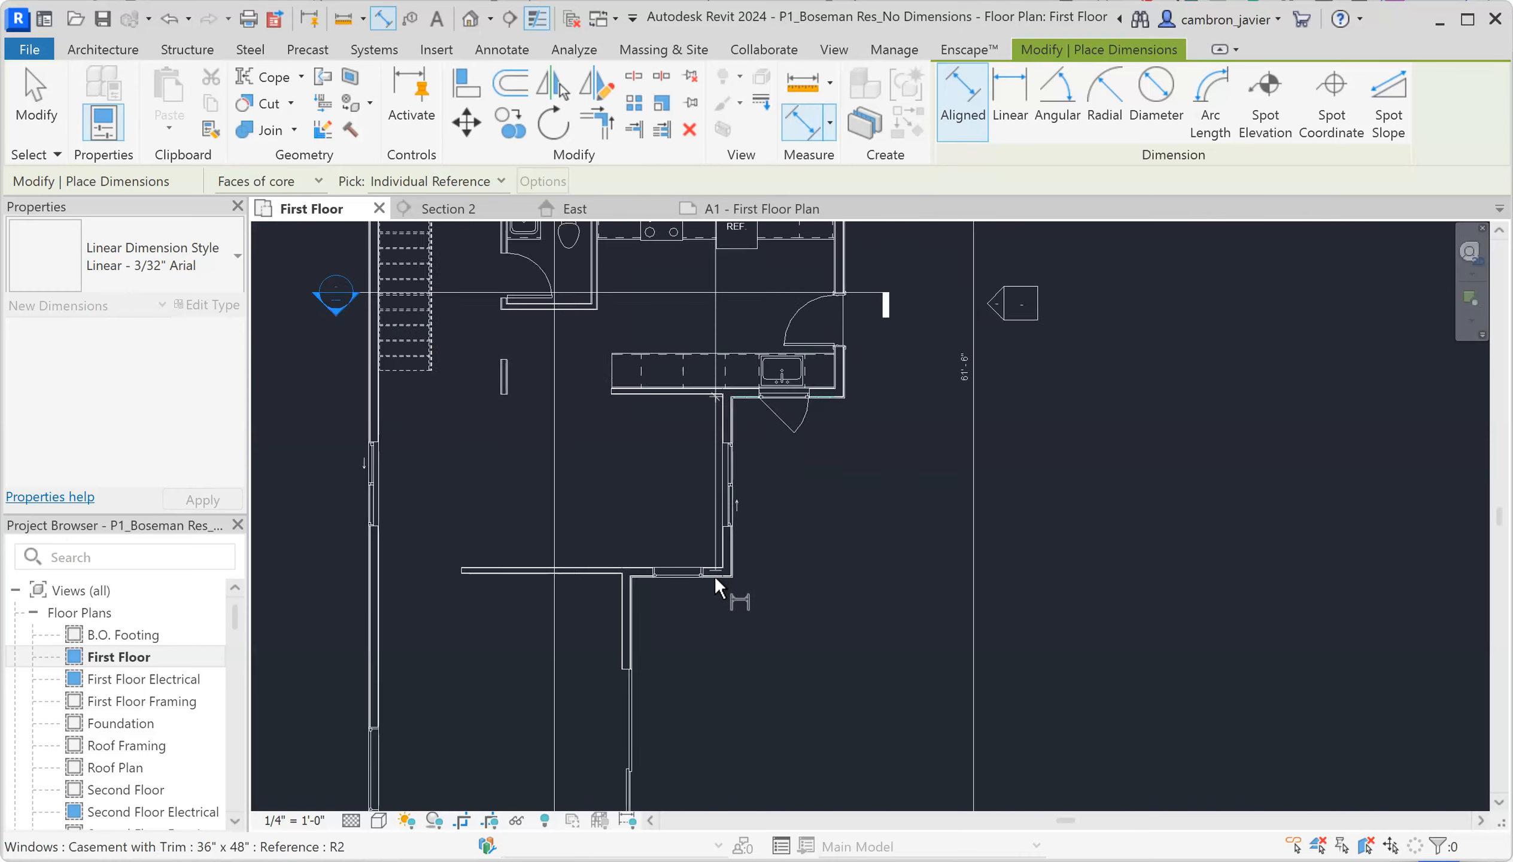
left_click(708, 564)
scroll(862, 572, "down", 3)
scroll(814, 564, "down", 4)
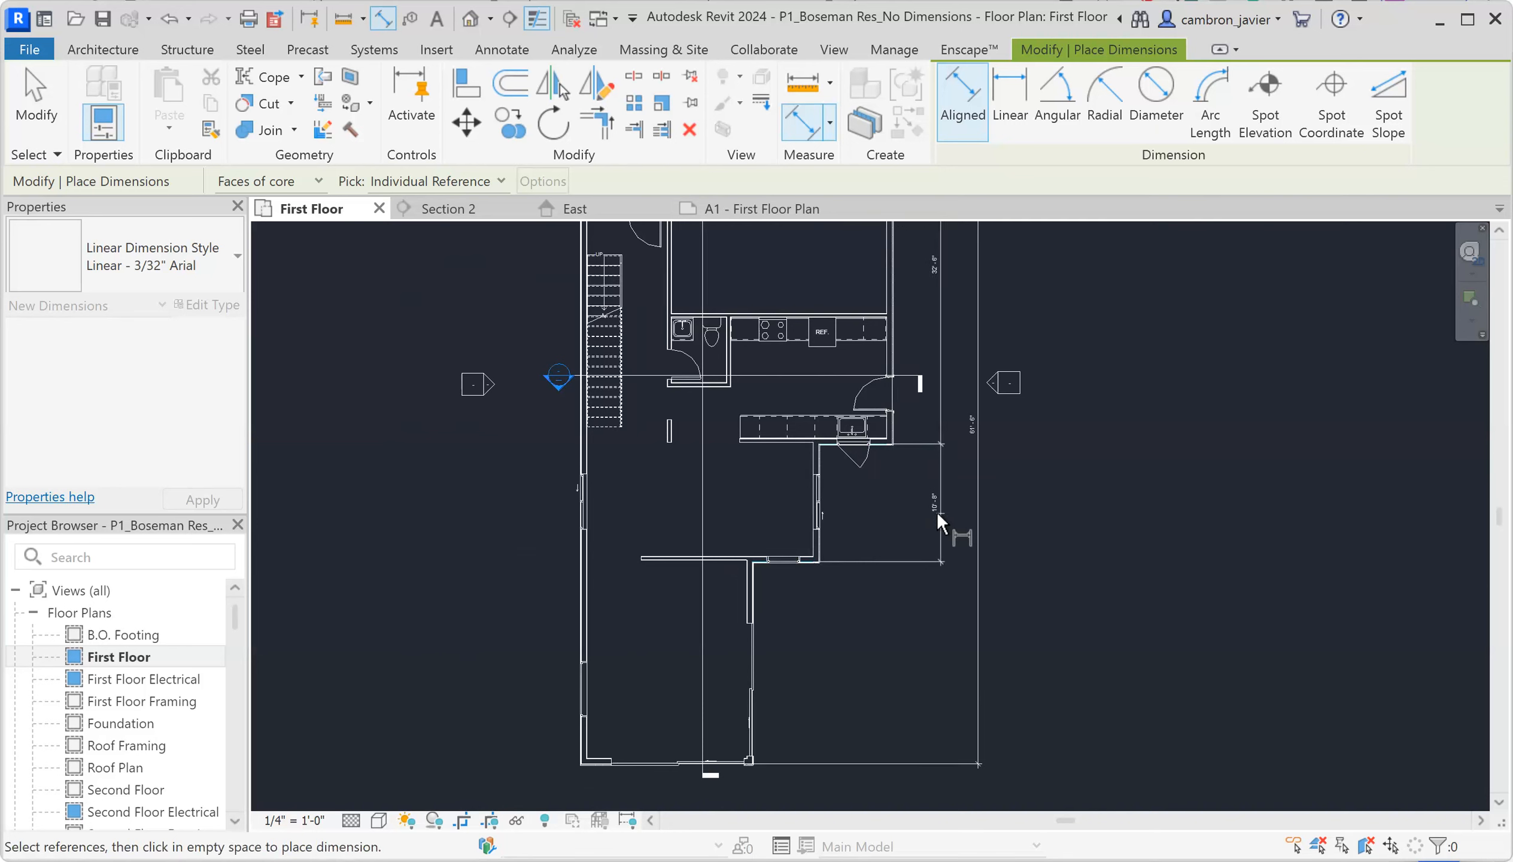
Extend the dimension string to the outer core face of the rear wall at the lower corner of the plan.
scroll(784, 642, "down", 2)
scroll(793, 632, "up", 6)
scroll(794, 600, "up", 5)
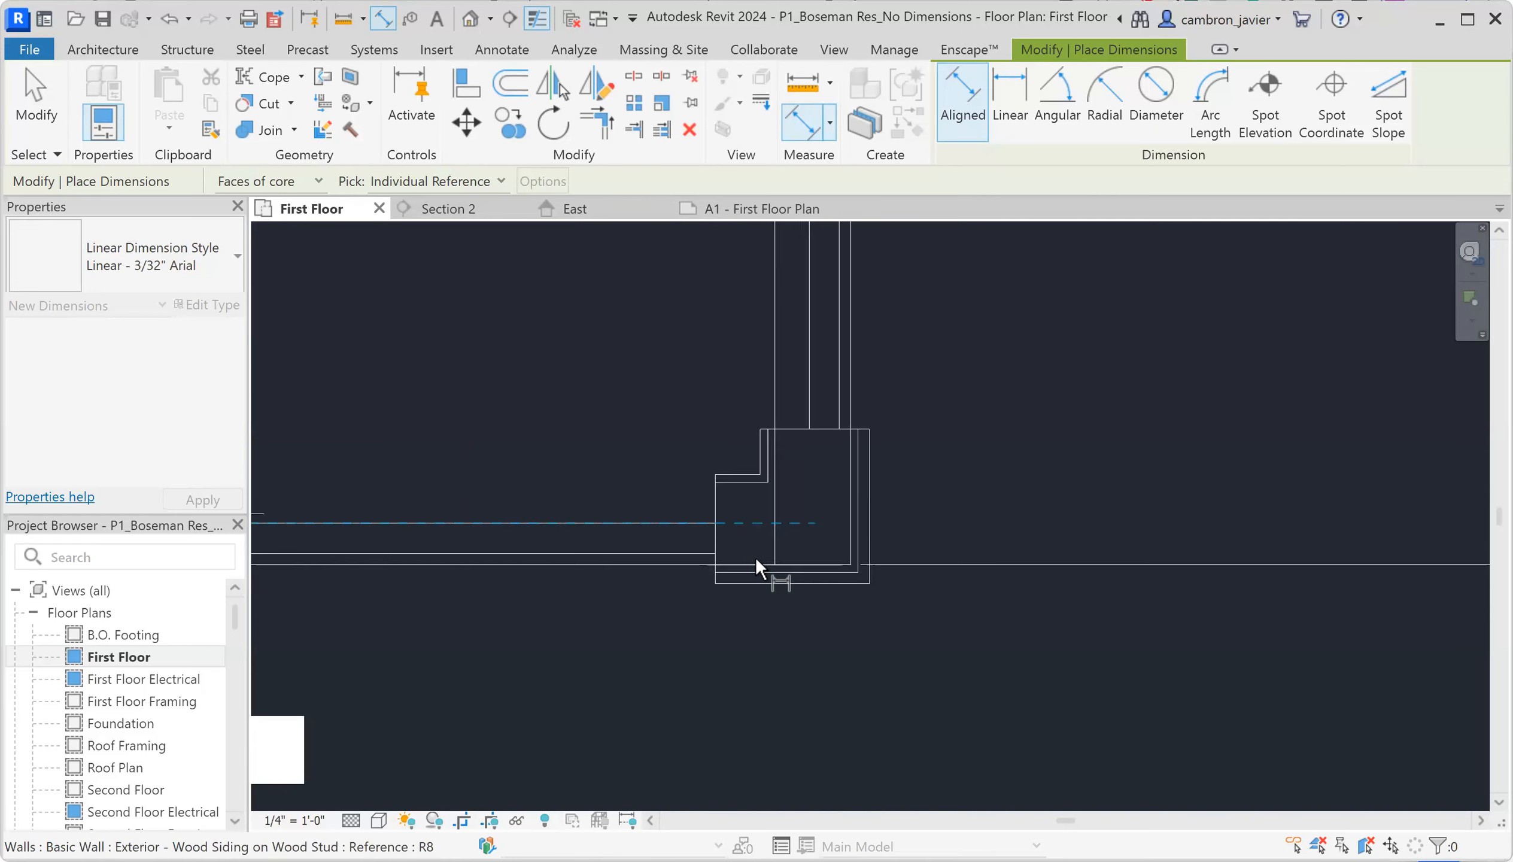
scroll(760, 564, "down", 8)
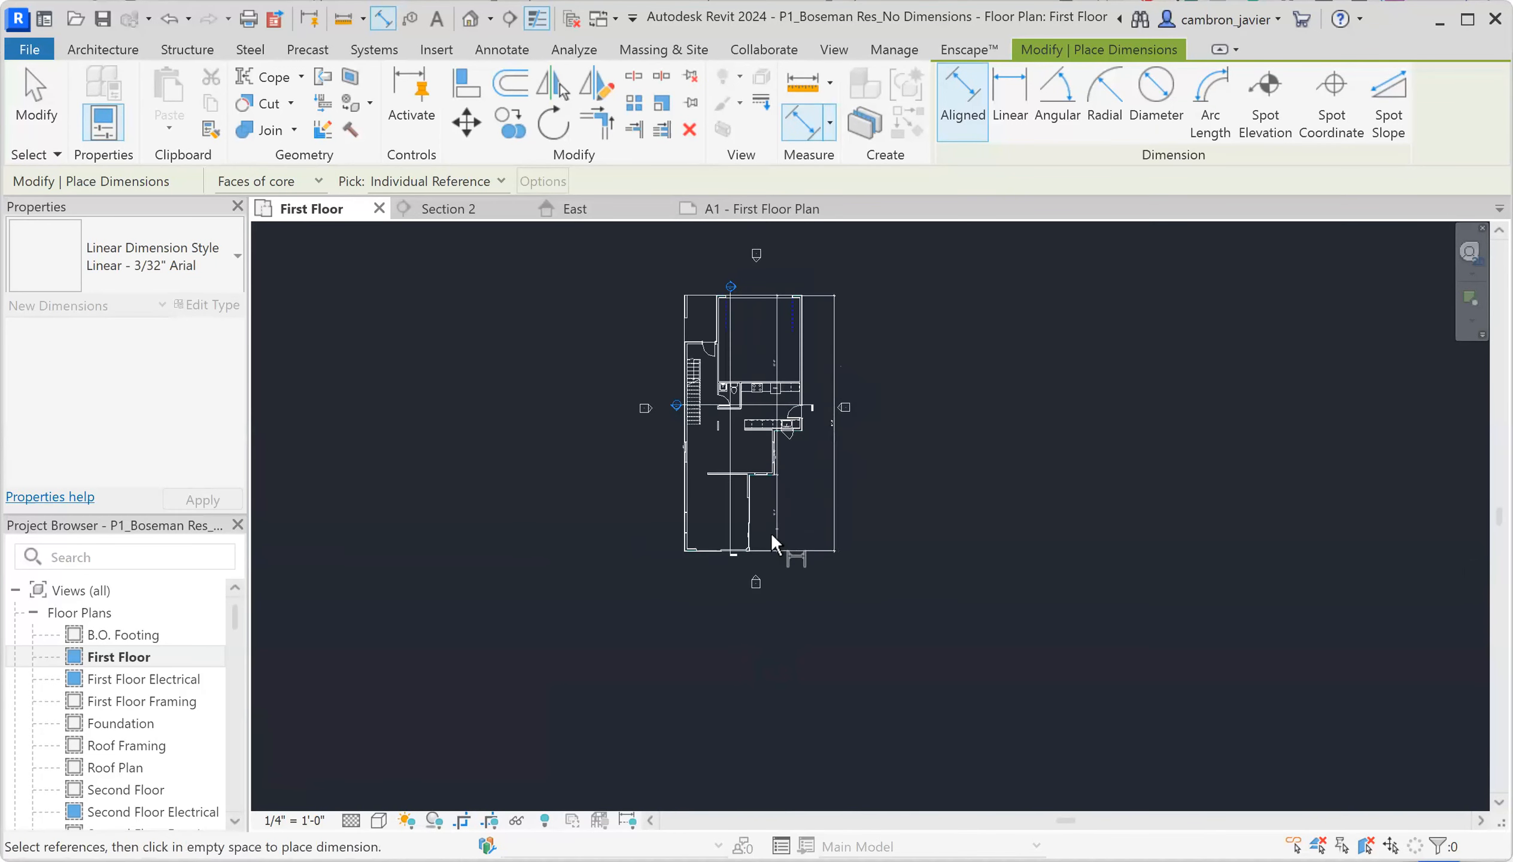
scroll(757, 547, "up", 5)
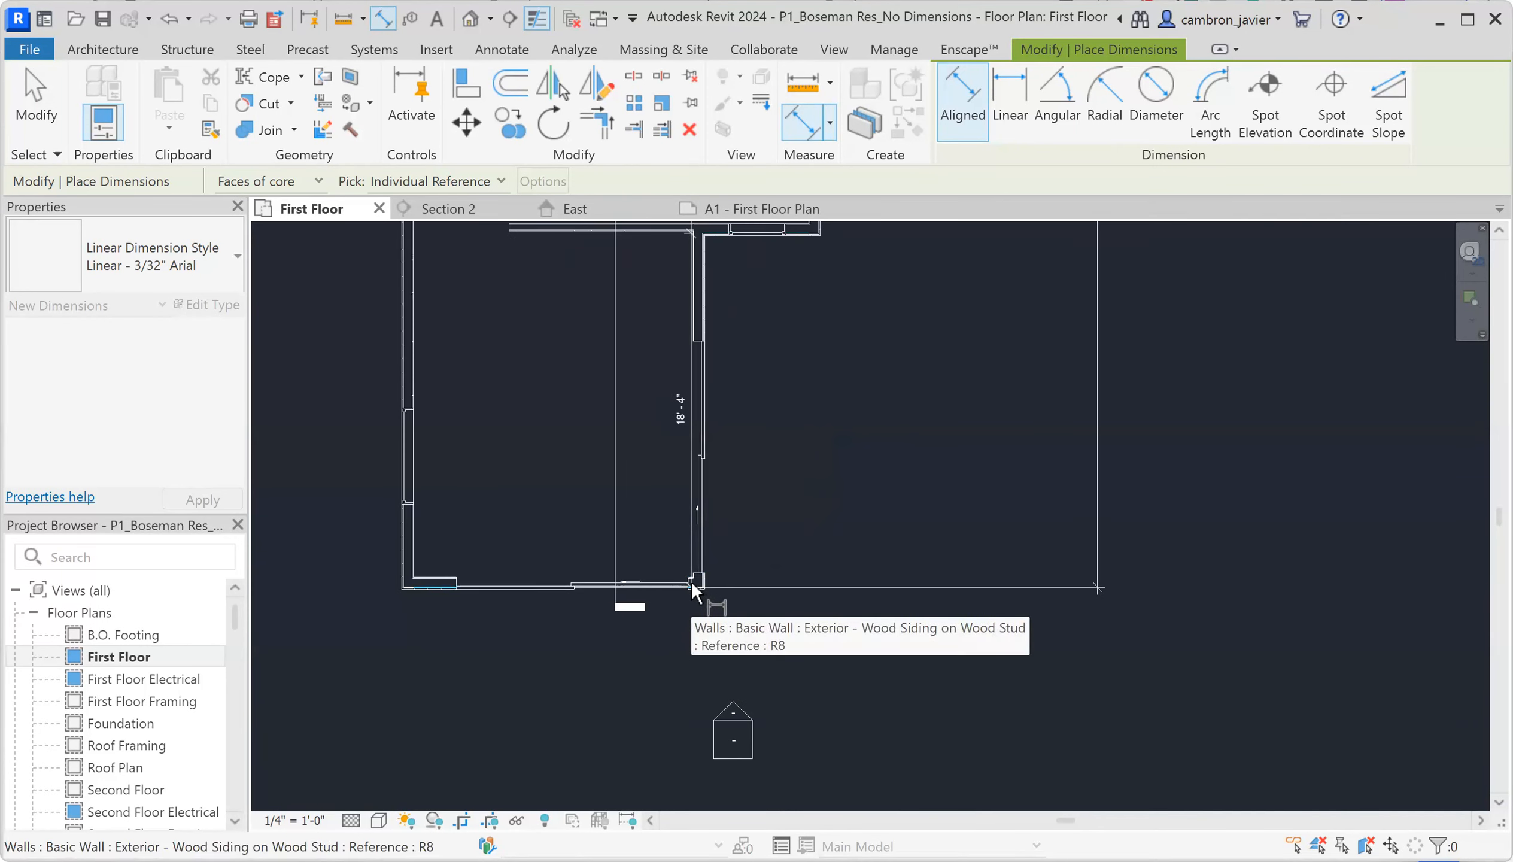
Place the three-segment dimension string between the right exterior wall and the overall dimension, close to the overall dimension, and end the command.
scroll(692, 582, "down", 5)
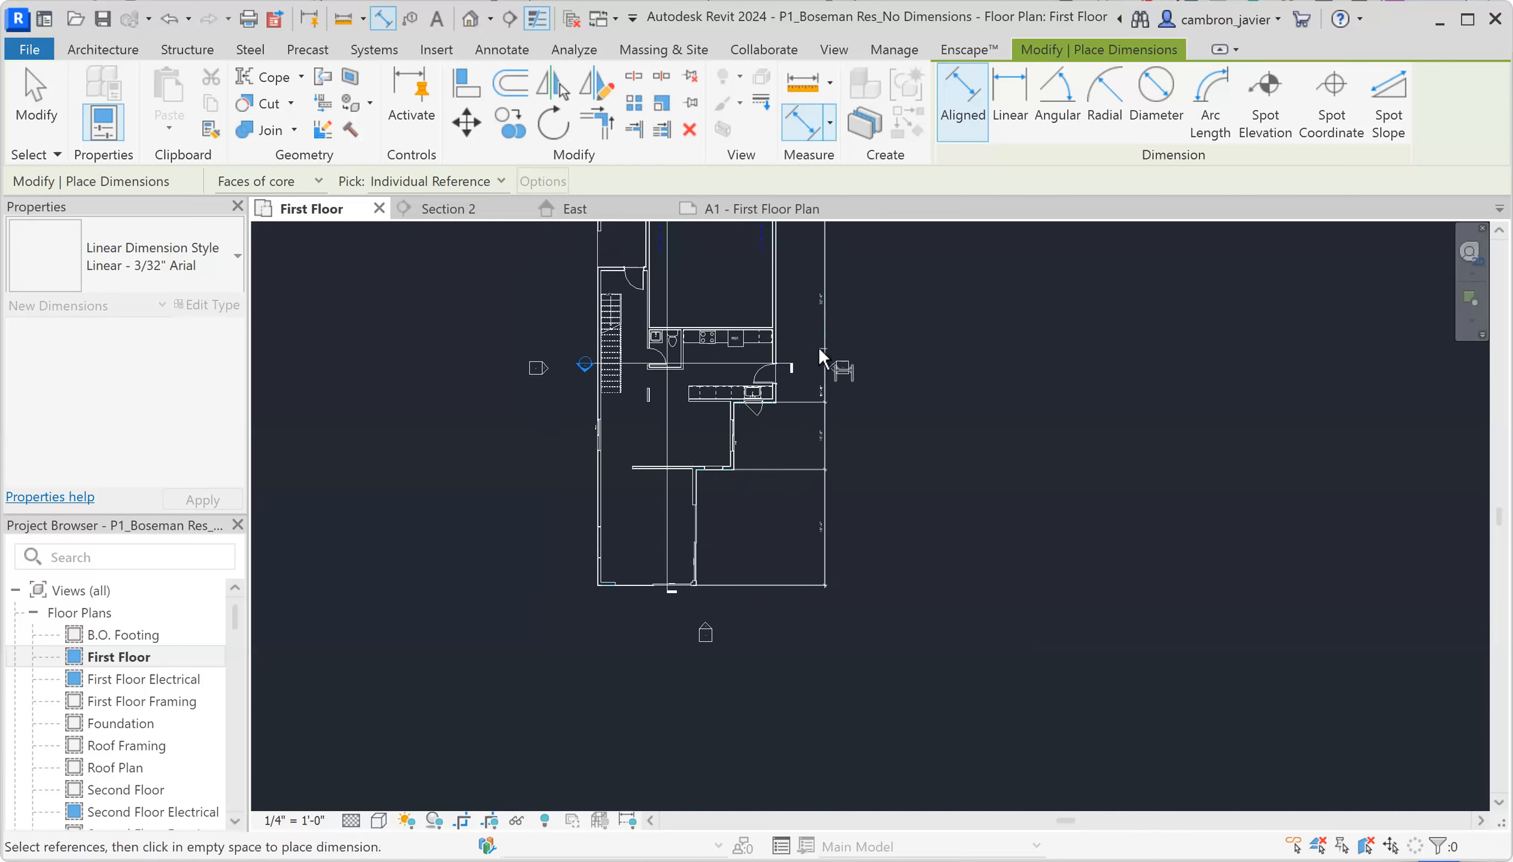
scroll(819, 351, "up", 3)
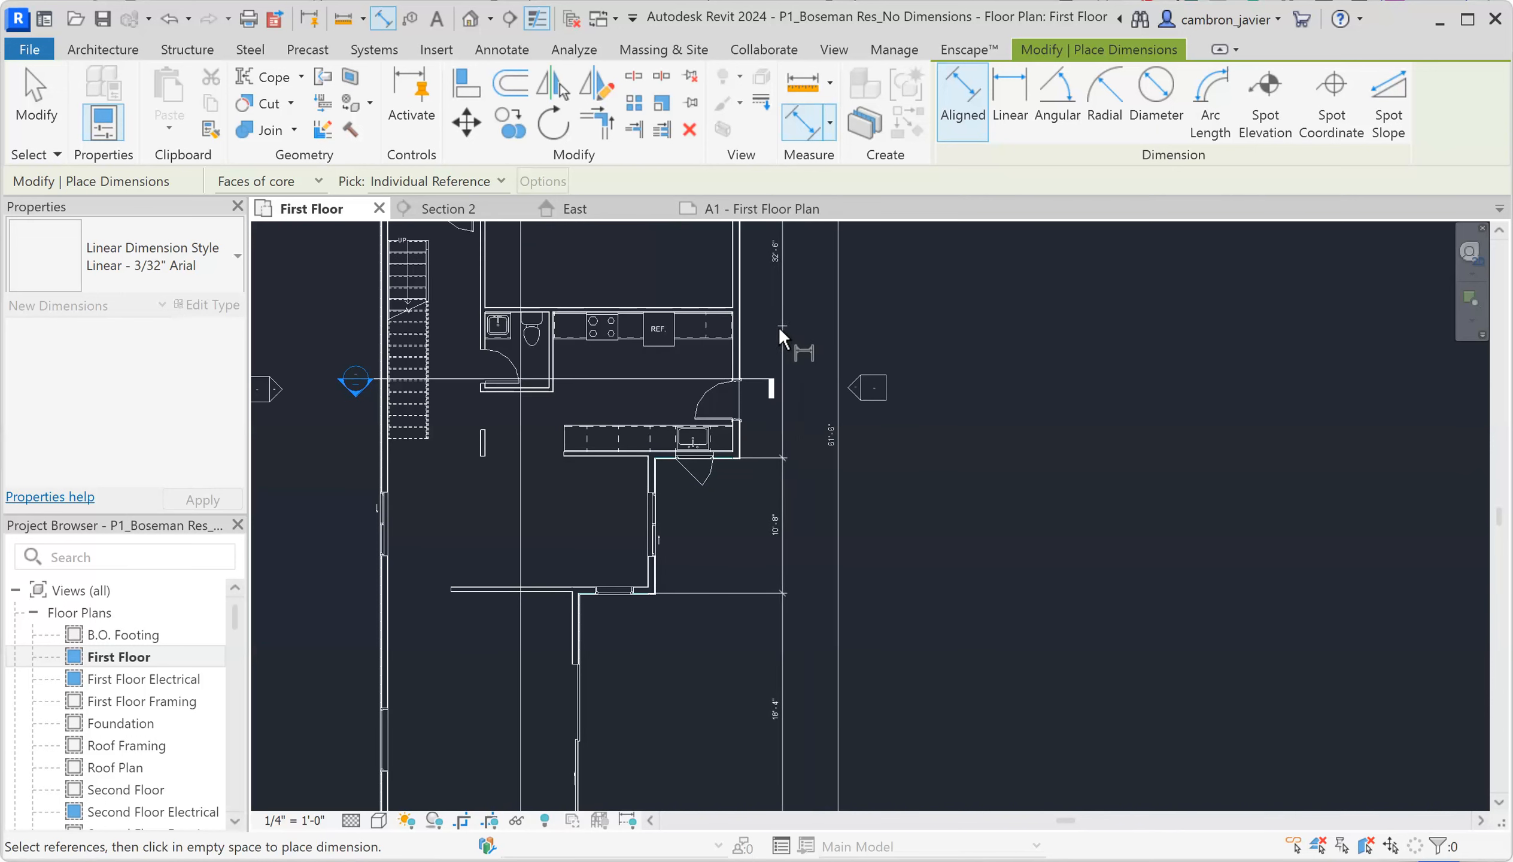
scroll(797, 336, "down", 1)
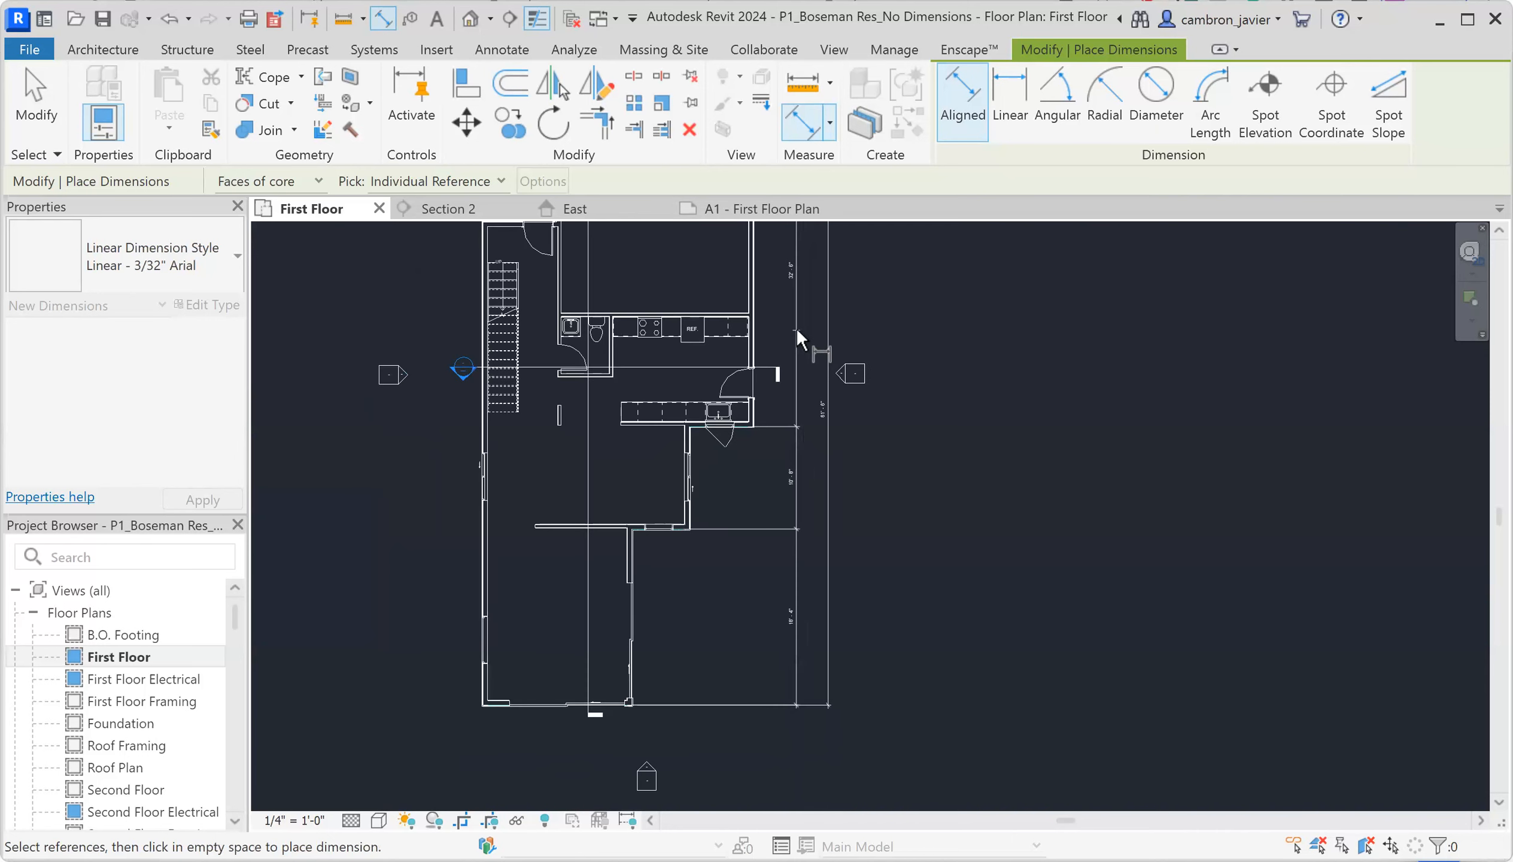
scroll(796, 328, "down", 3)
scroll(789, 300, "up", 3)
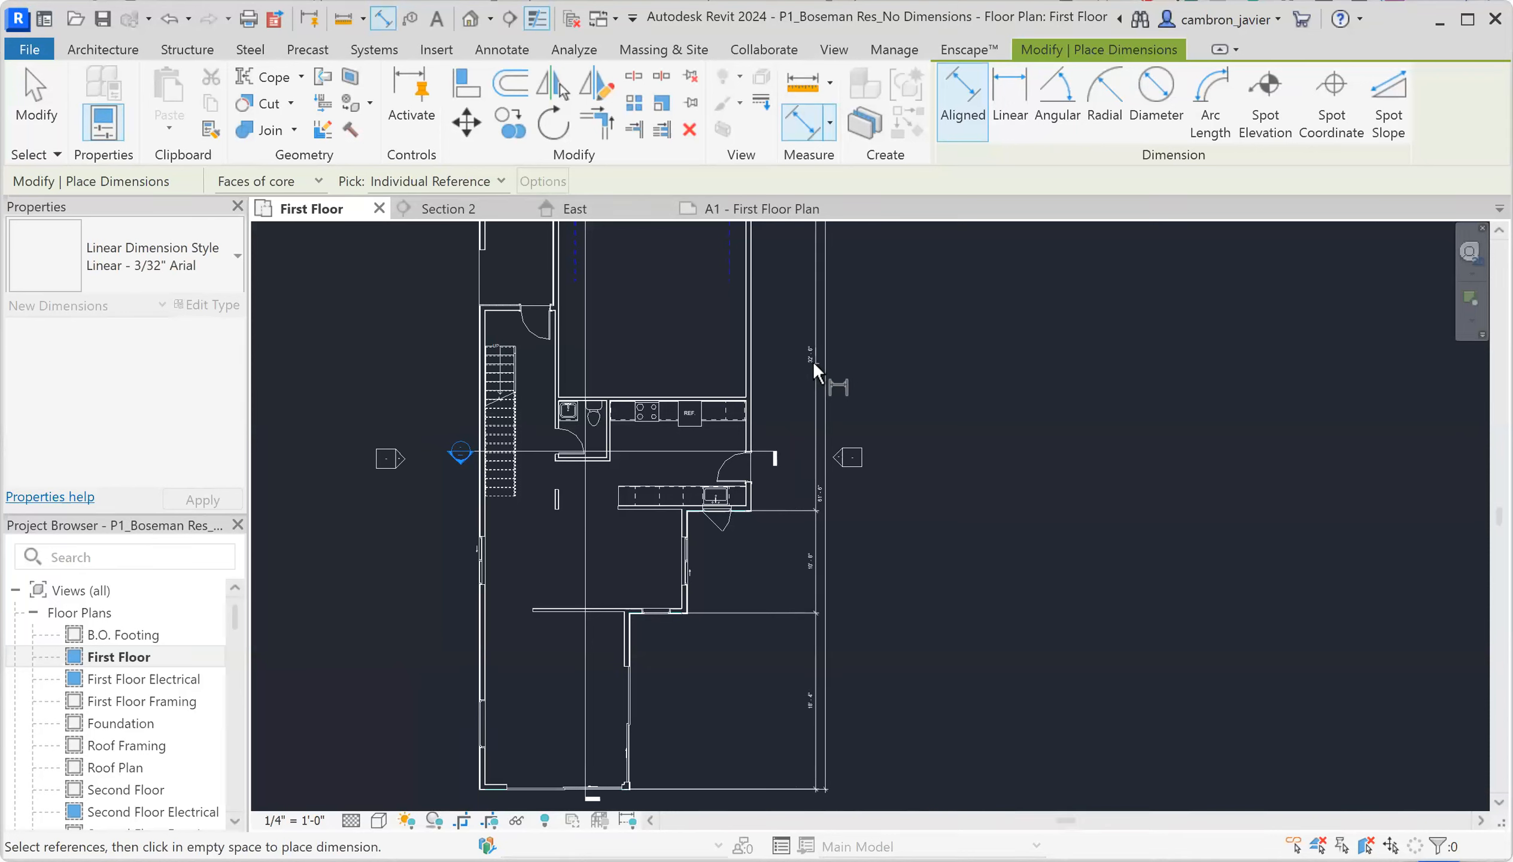
left_click(813, 361)
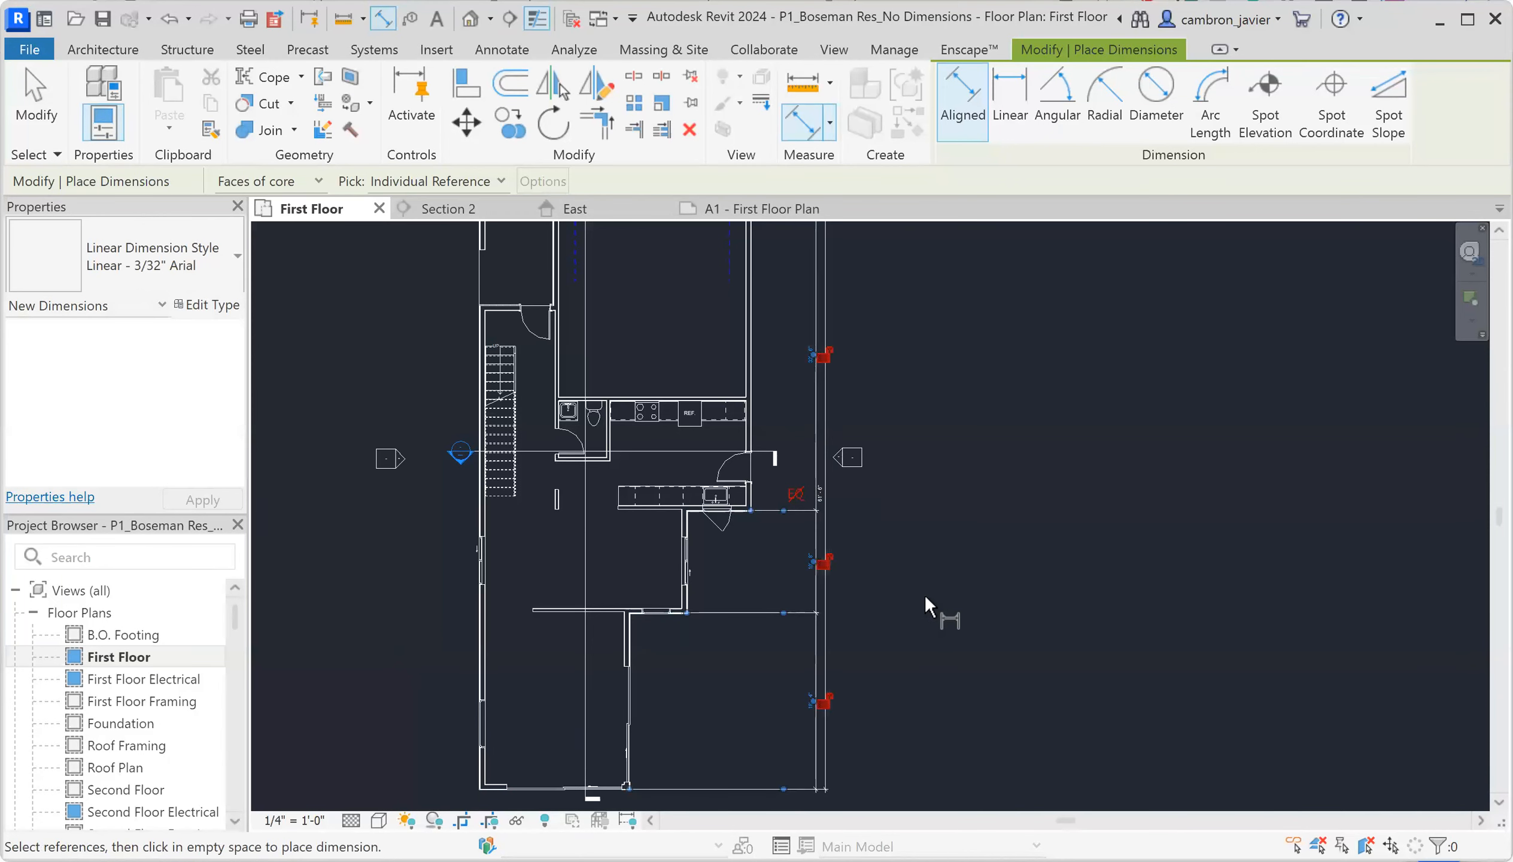
key("Escape")
key("Escape")
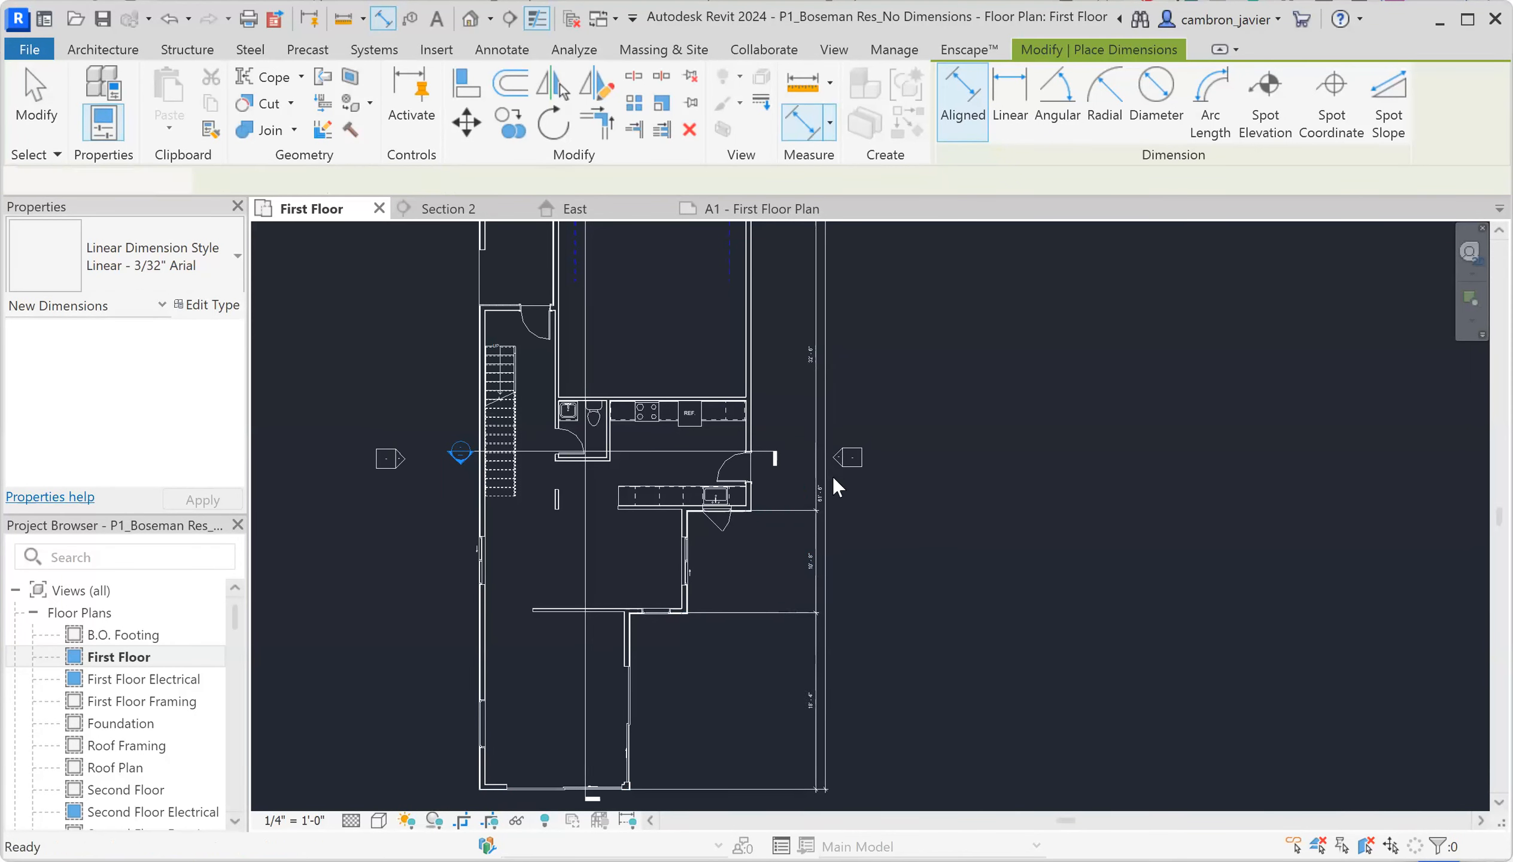
Examine the spacing and text placement of the overall dimension and the segmented string beside the right exterior wall.
scroll(831, 478, "up", 5)
scroll(806, 561, "down", 6)
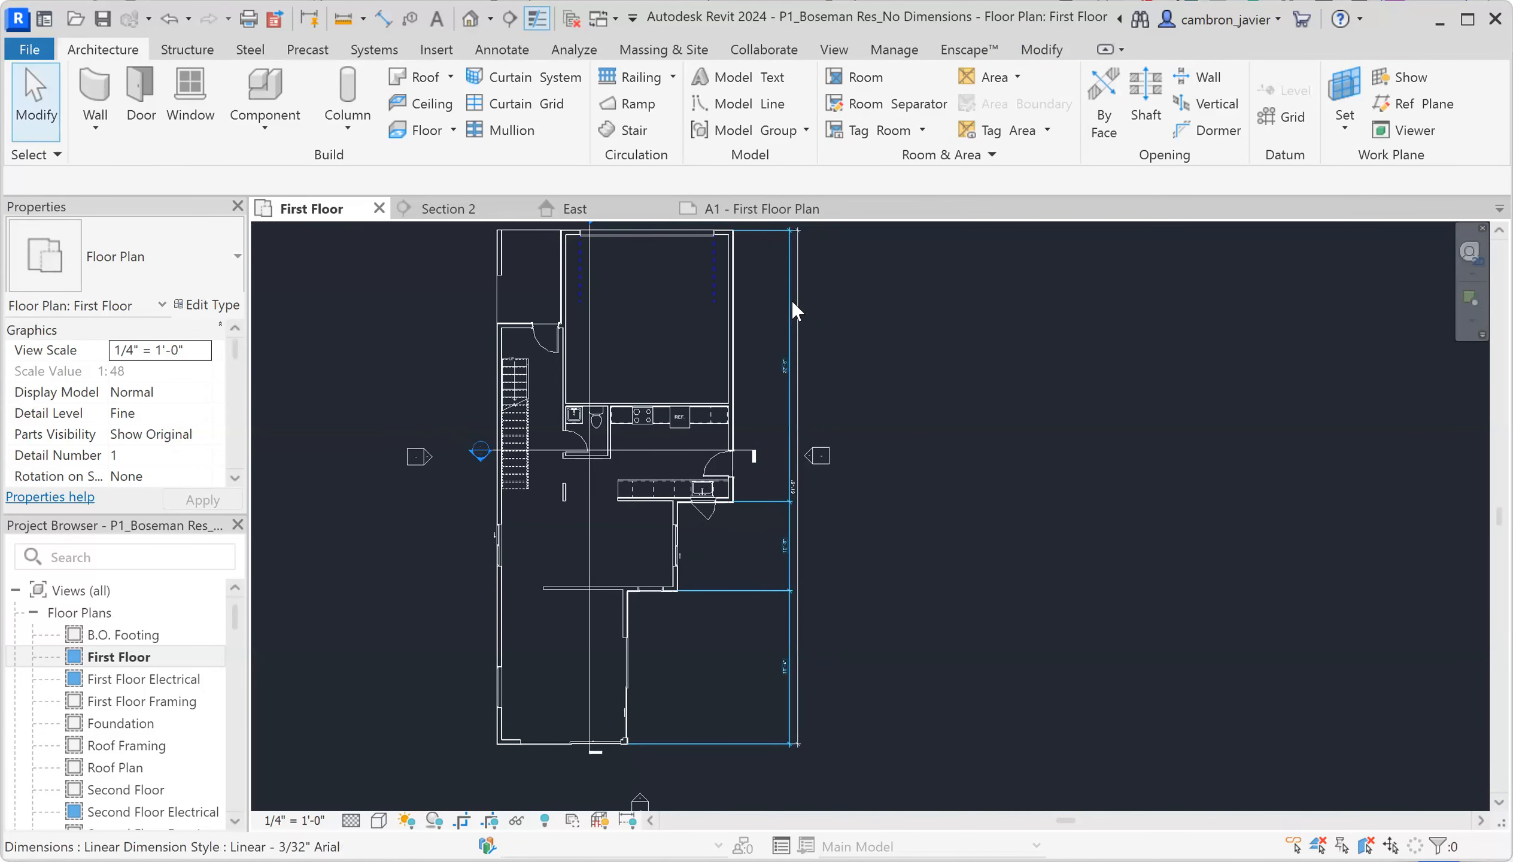
scroll(782, 474, "up", 3)
scroll(796, 438, "up", 6)
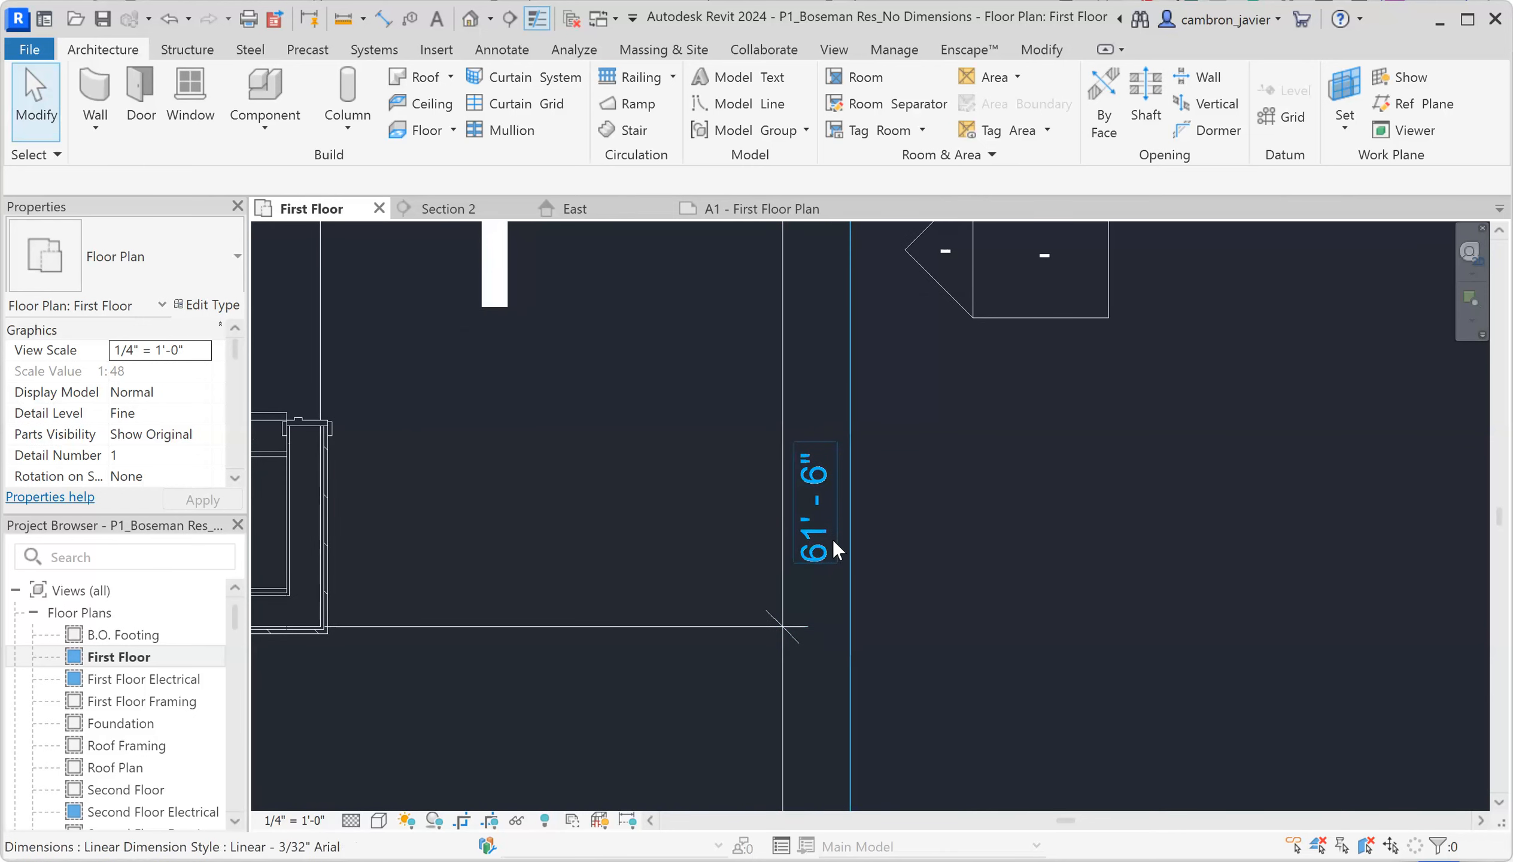
scroll(816, 532, "down", 5)
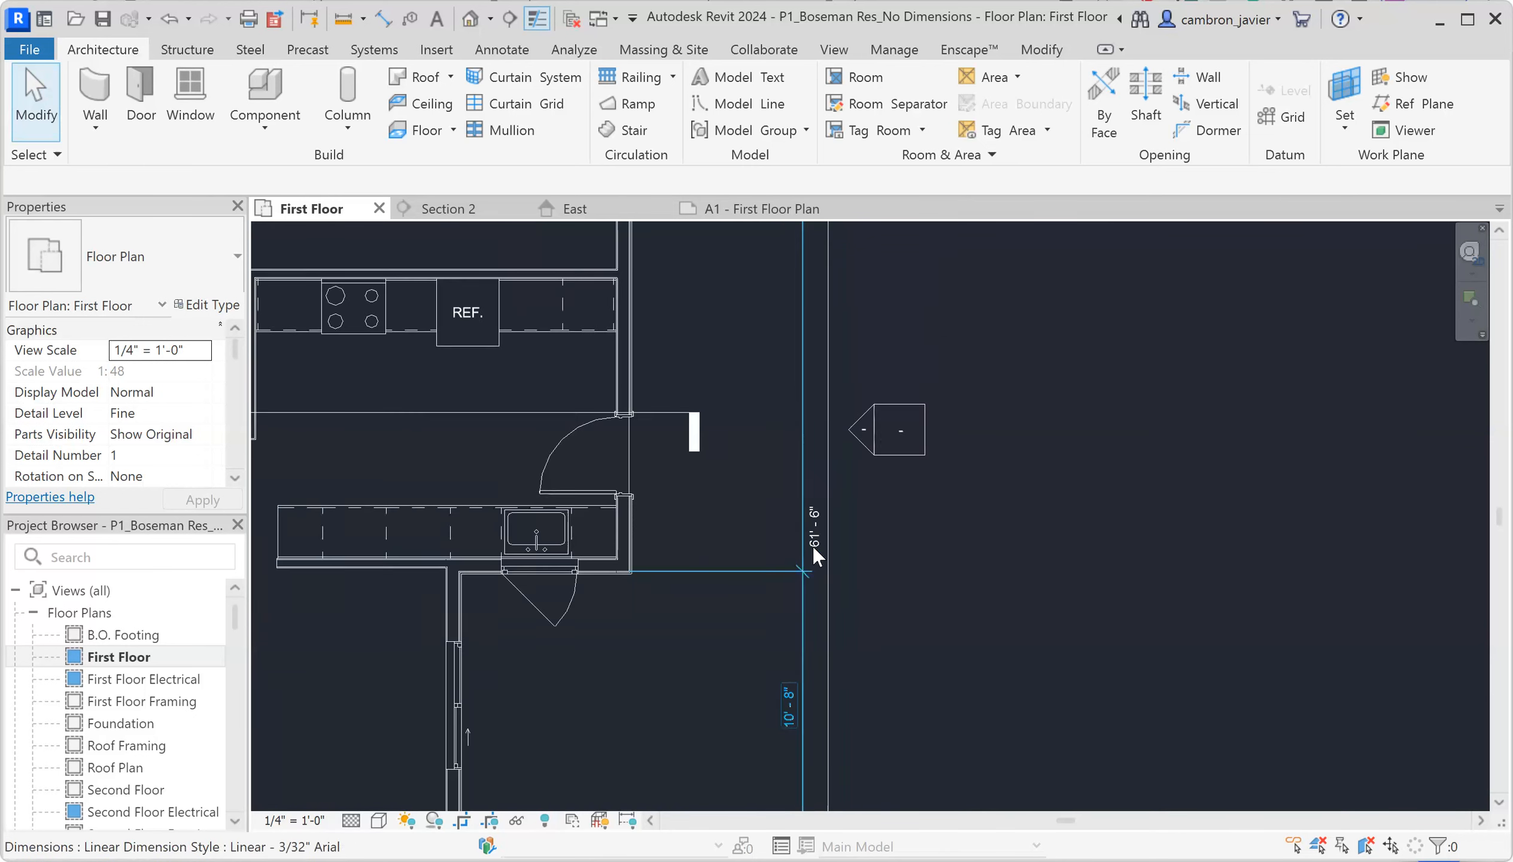
scroll(880, 560, "down", 7)
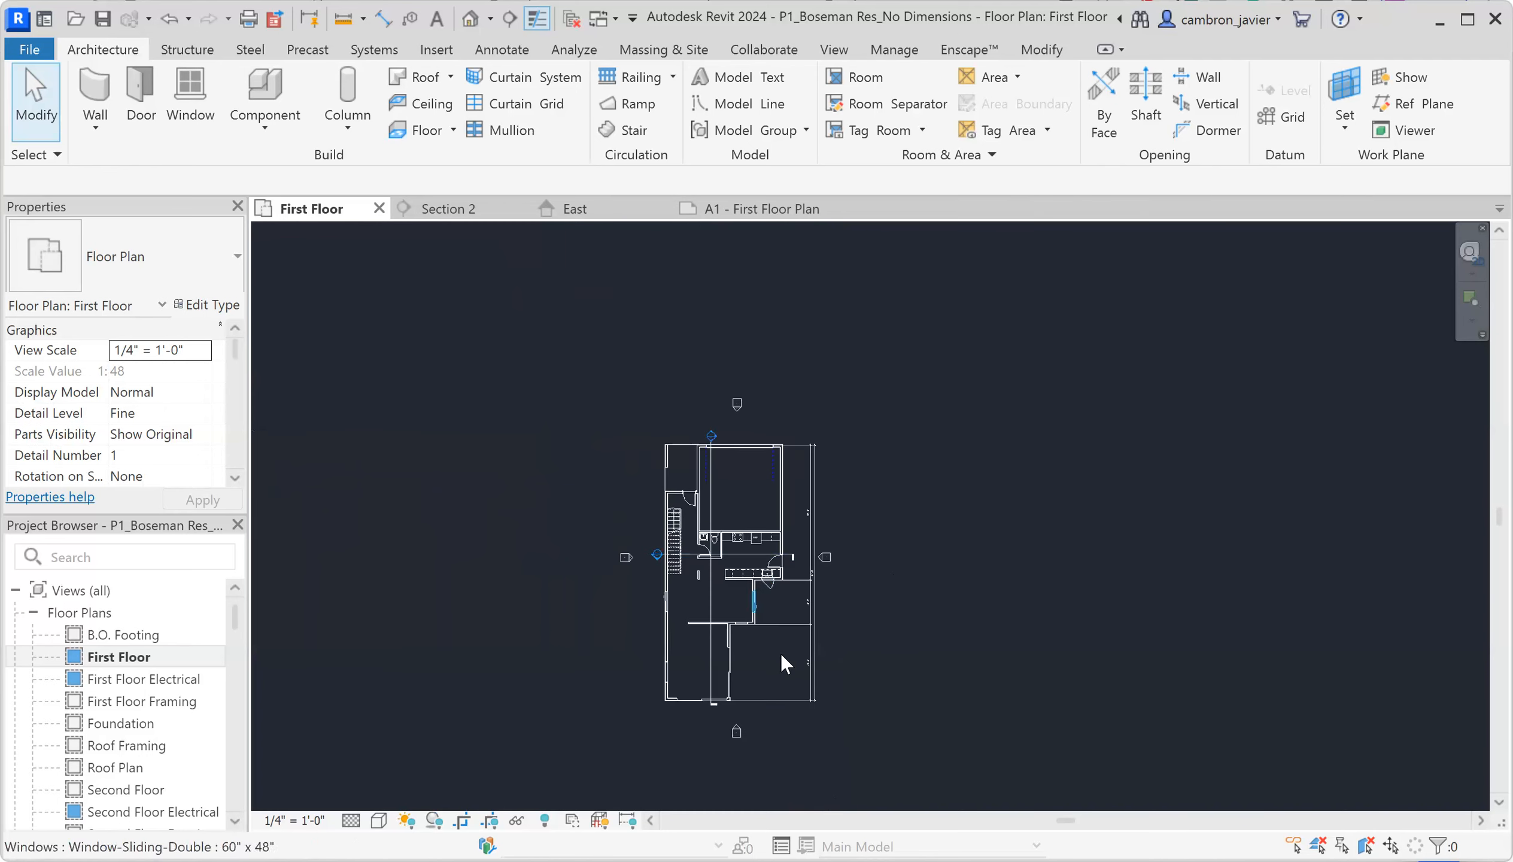
scroll(798, 603, "up", 2)
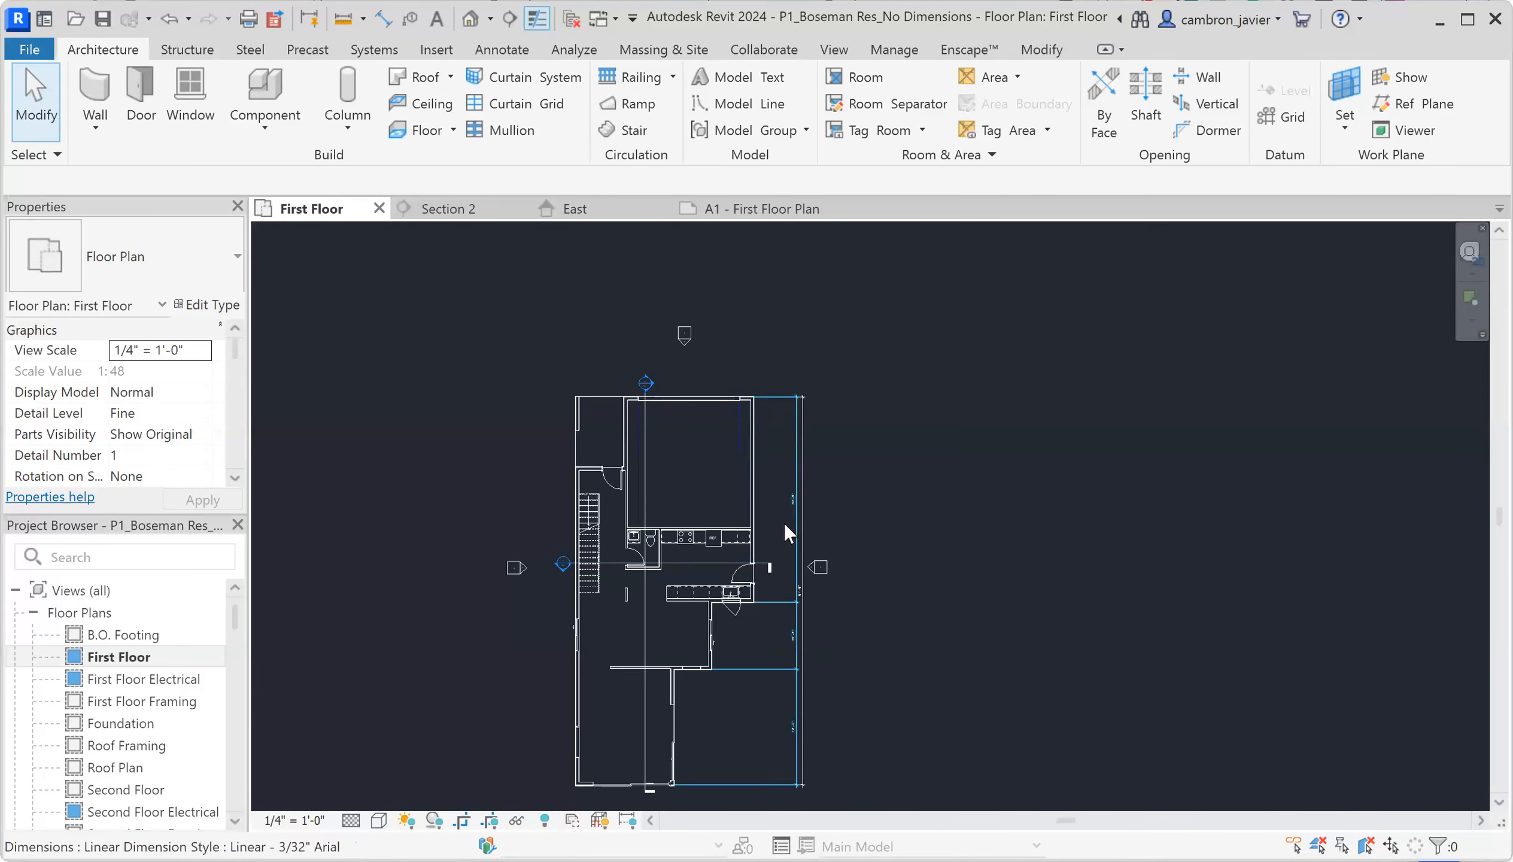
scroll(783, 522, "up", 3)
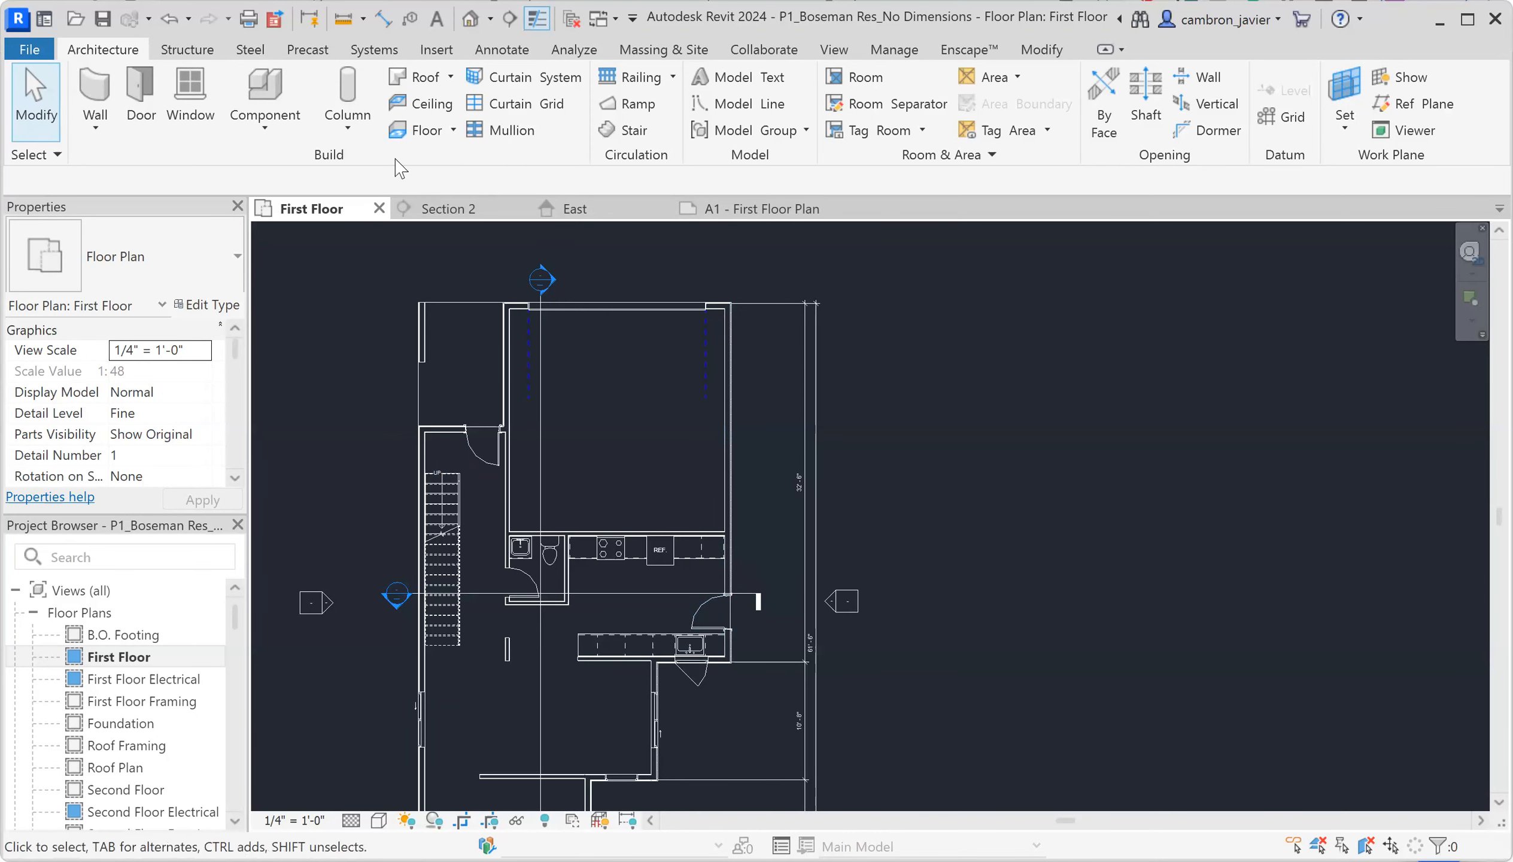
Start an aligned dimension string at the top exterior wall's outer core face and extend it to the upper side of the kitchen's exterior door opening.
left_click(384, 20)
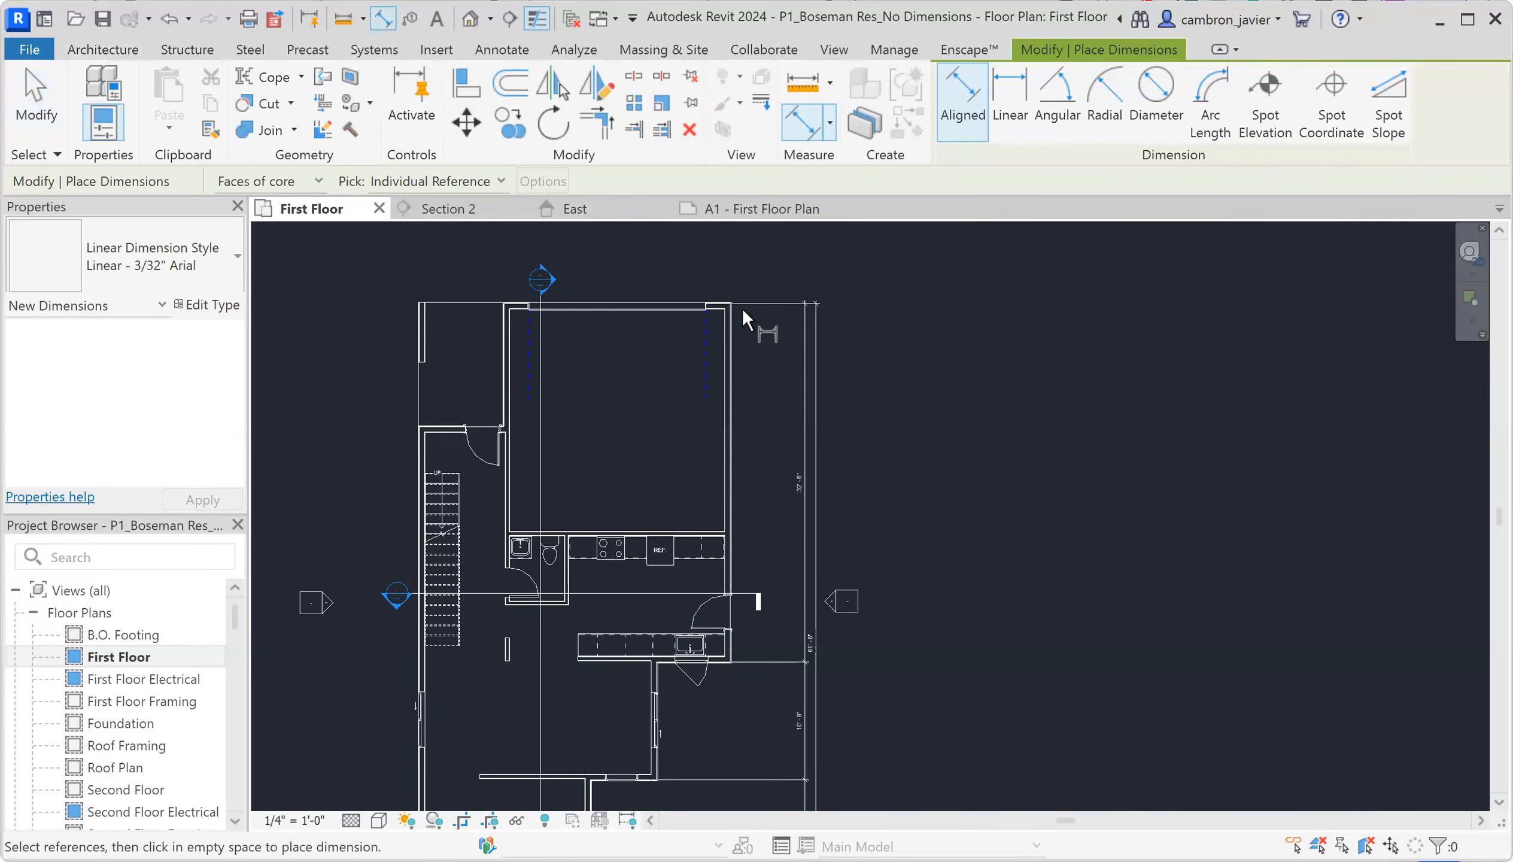
scroll(745, 318, "up", 5)
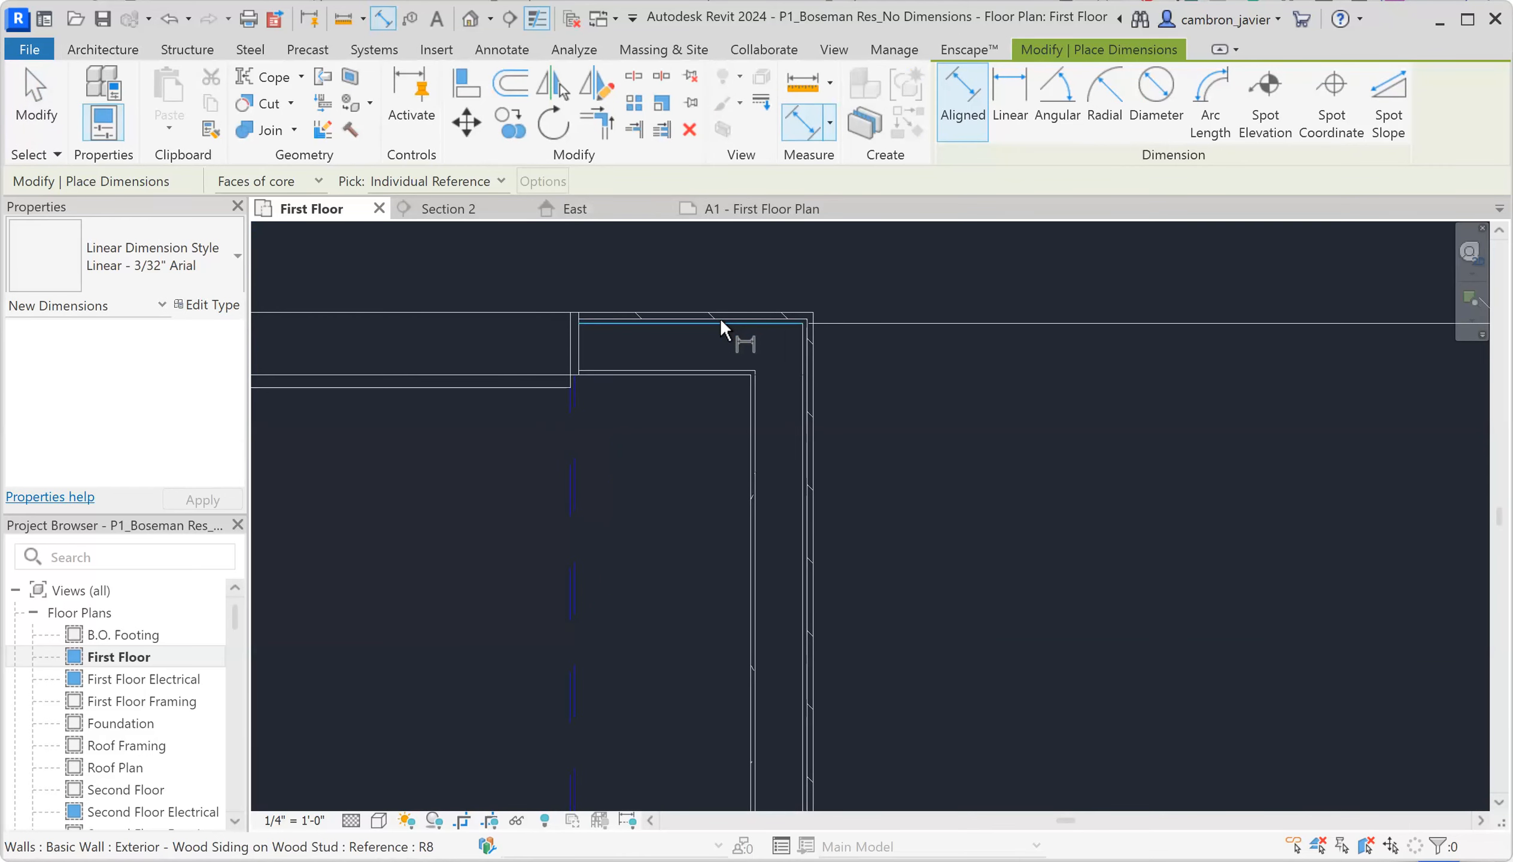
scroll(720, 318, "down", 6)
scroll(844, 514, "up", 8)
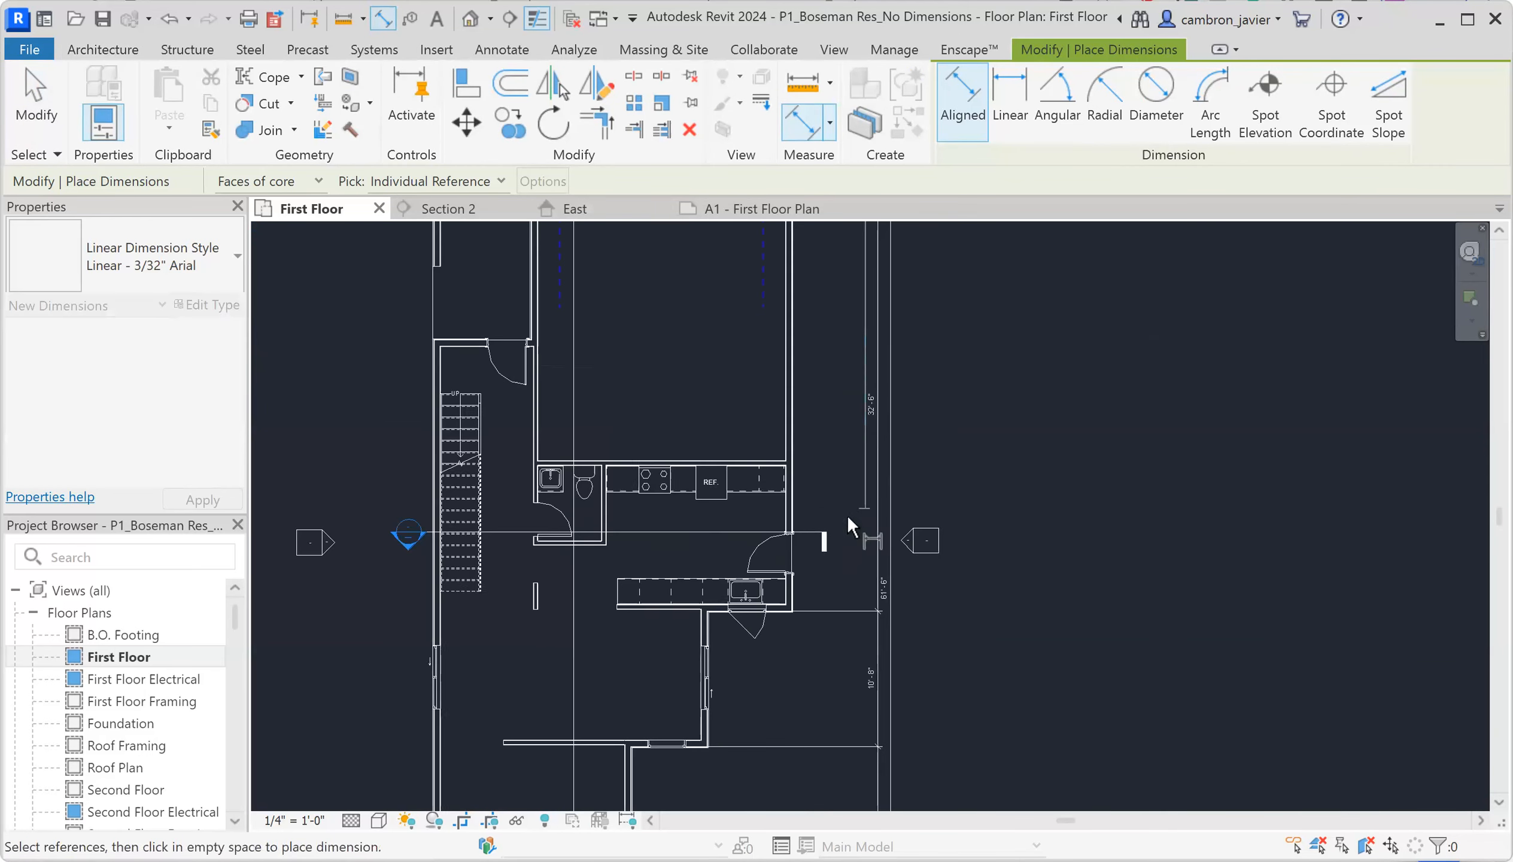
left_click(660, 550)
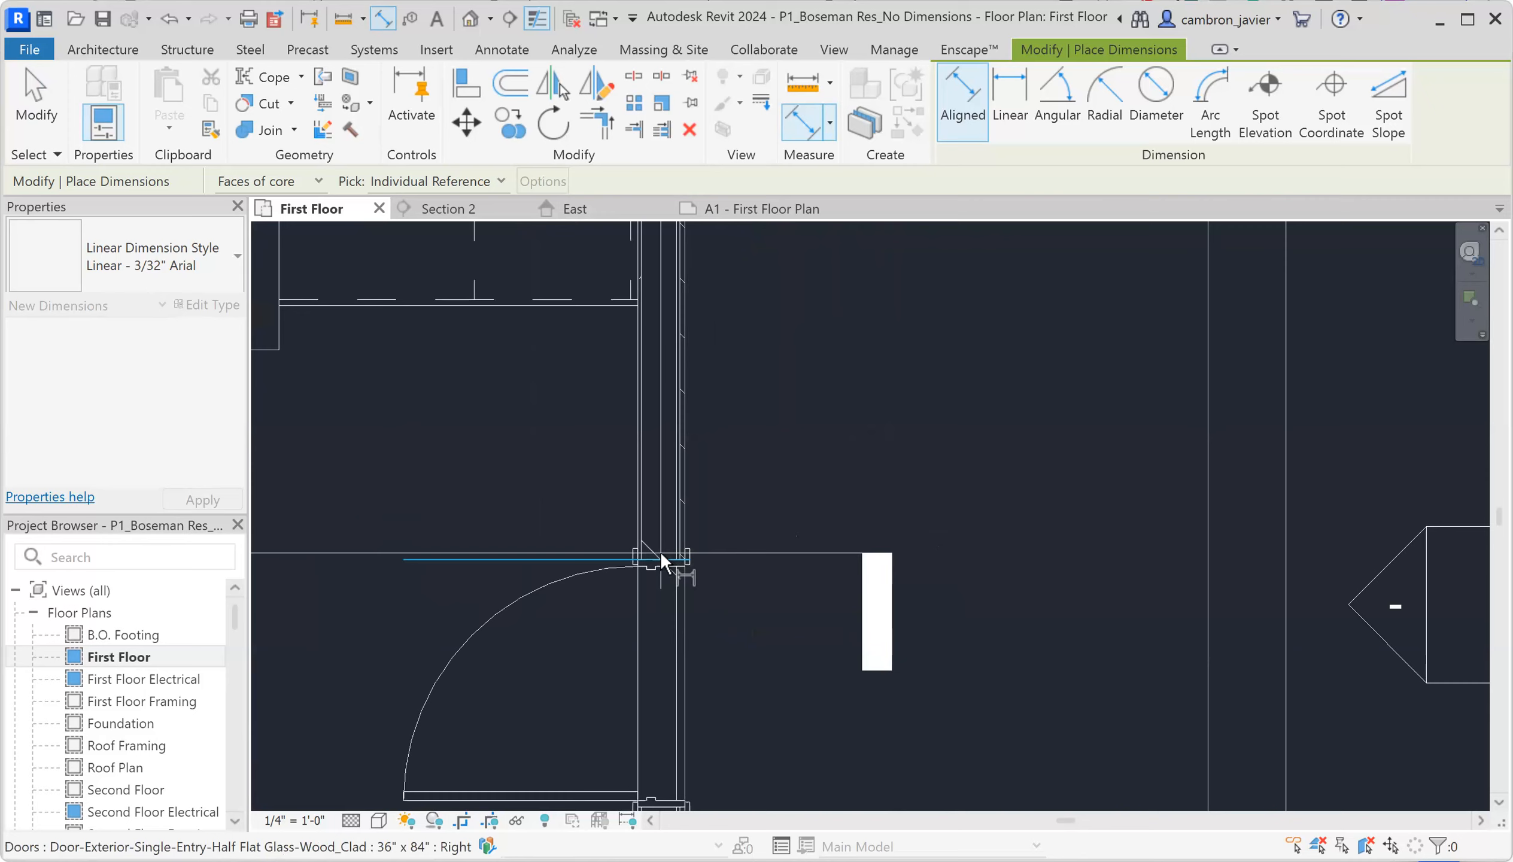
Extend the dimension string to the lower side of the kitchen's exterior door opening.
scroll(675, 557, "down", 4)
scroll(783, 551, "down", 1)
scroll(692, 668, "up", 5)
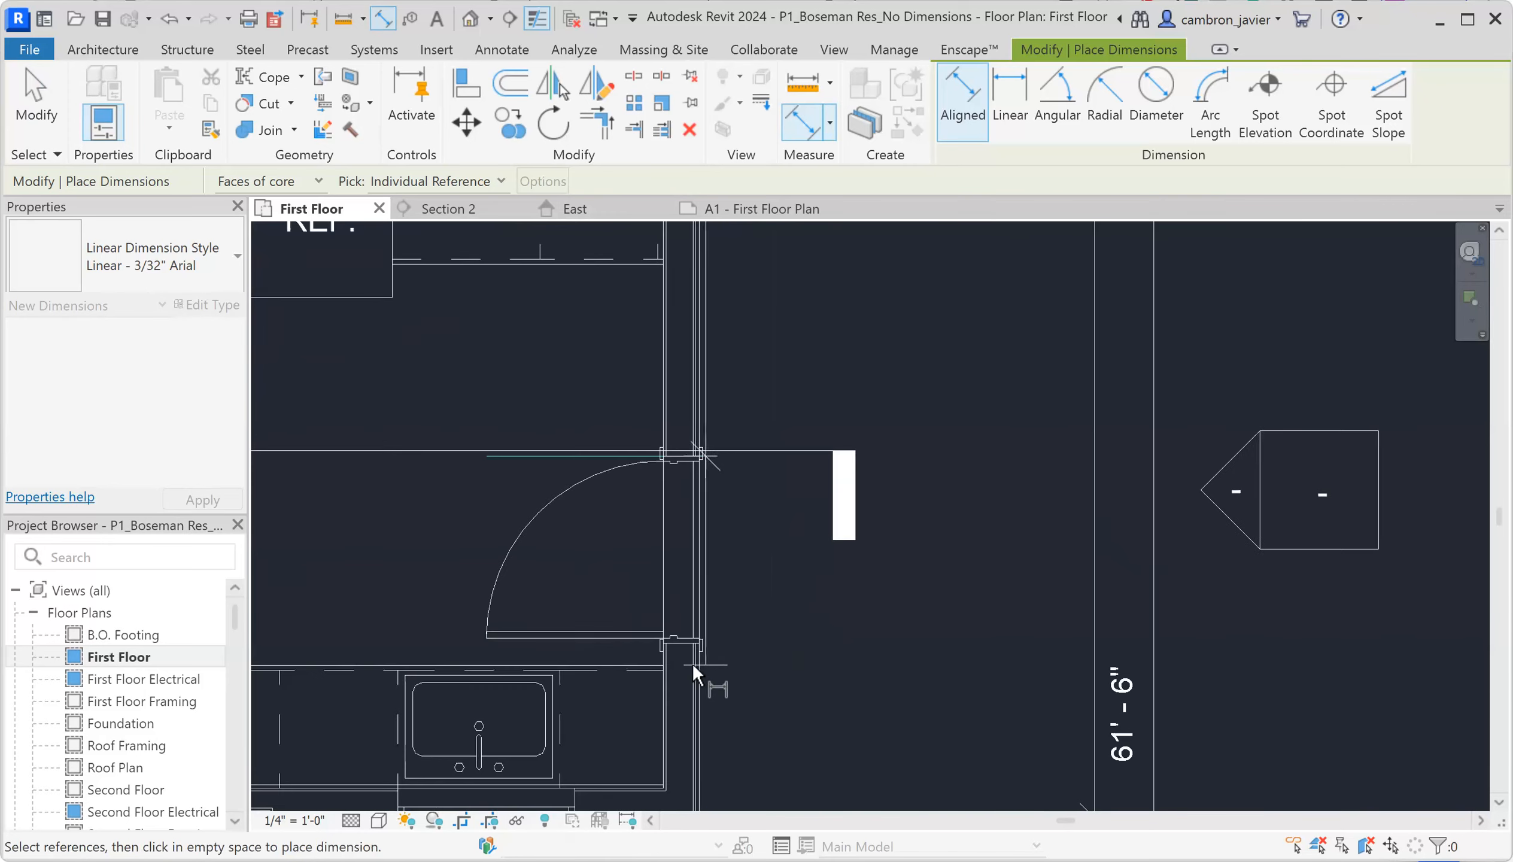
left_click(664, 632)
Extend the string to the outer core face of the wall below the kitchen sink, place it just inside the segmented string, and end the command.
scroll(841, 583, "down", 5)
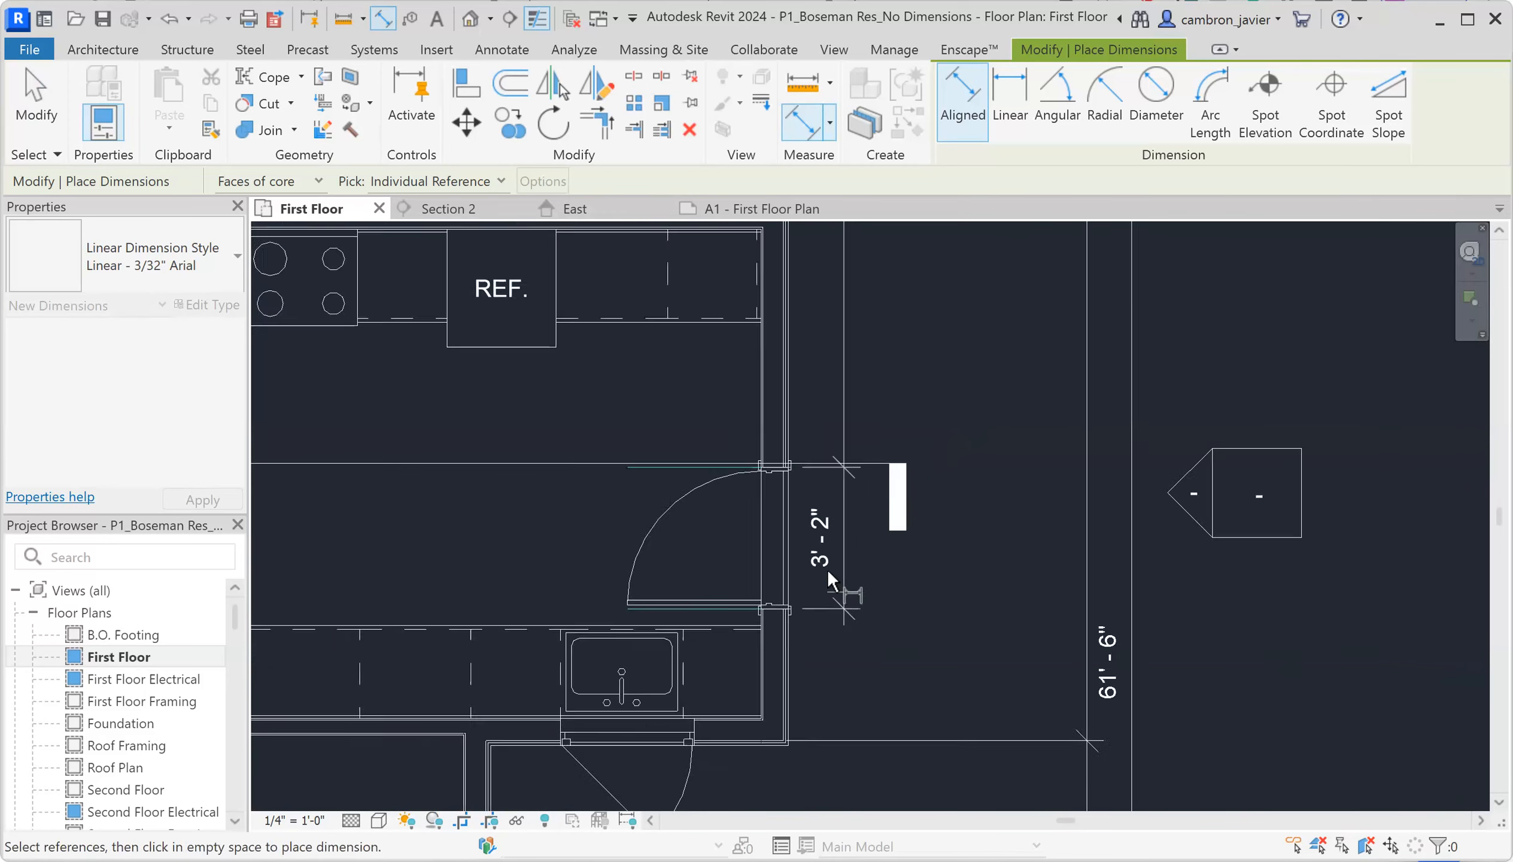
scroll(809, 642, "up", 6)
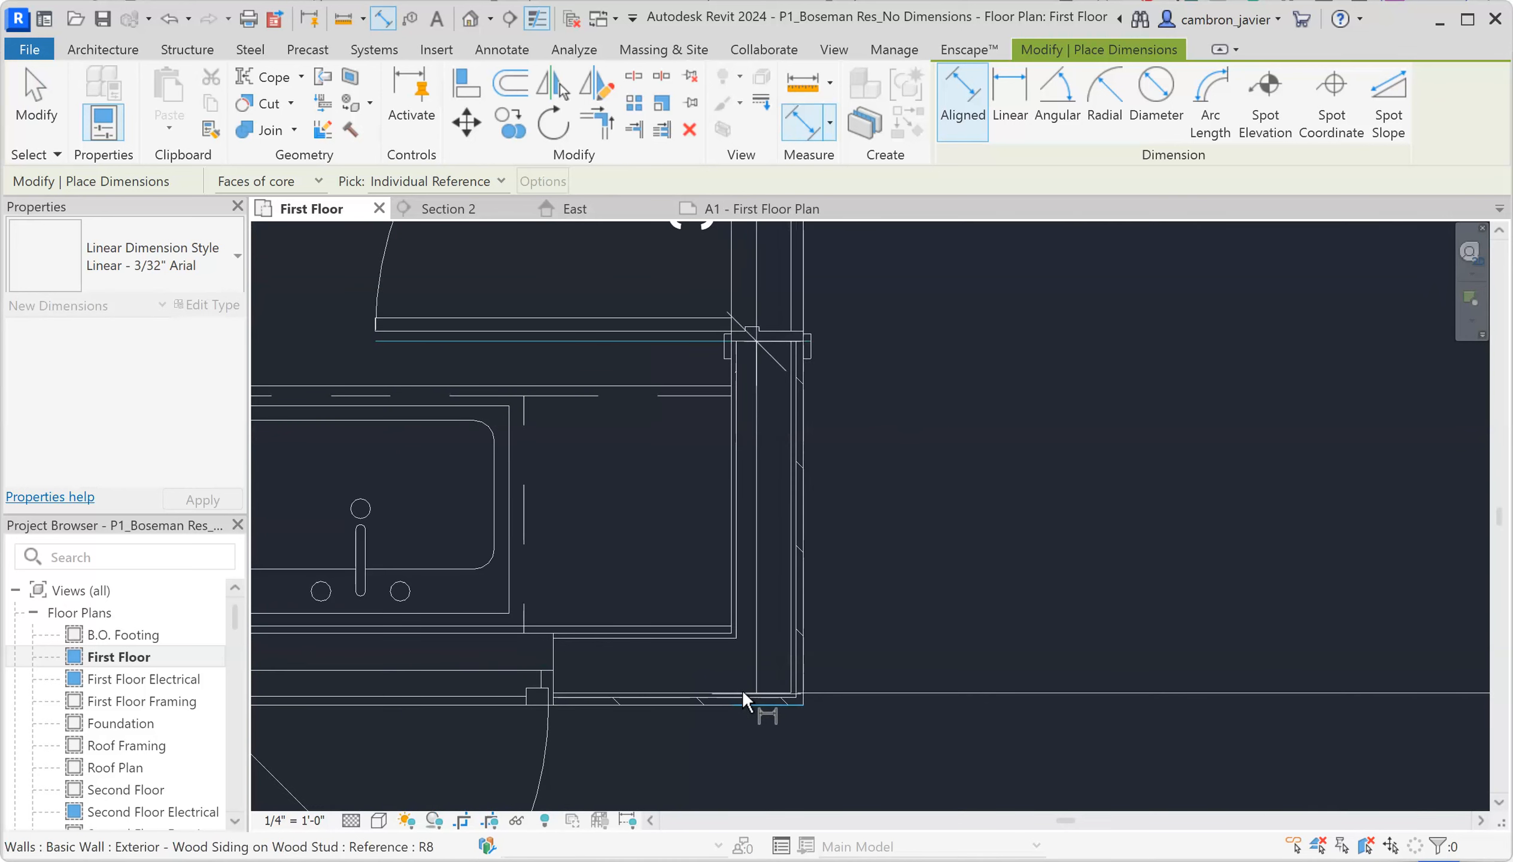
left_click(713, 687)
scroll(928, 589, "down", 5)
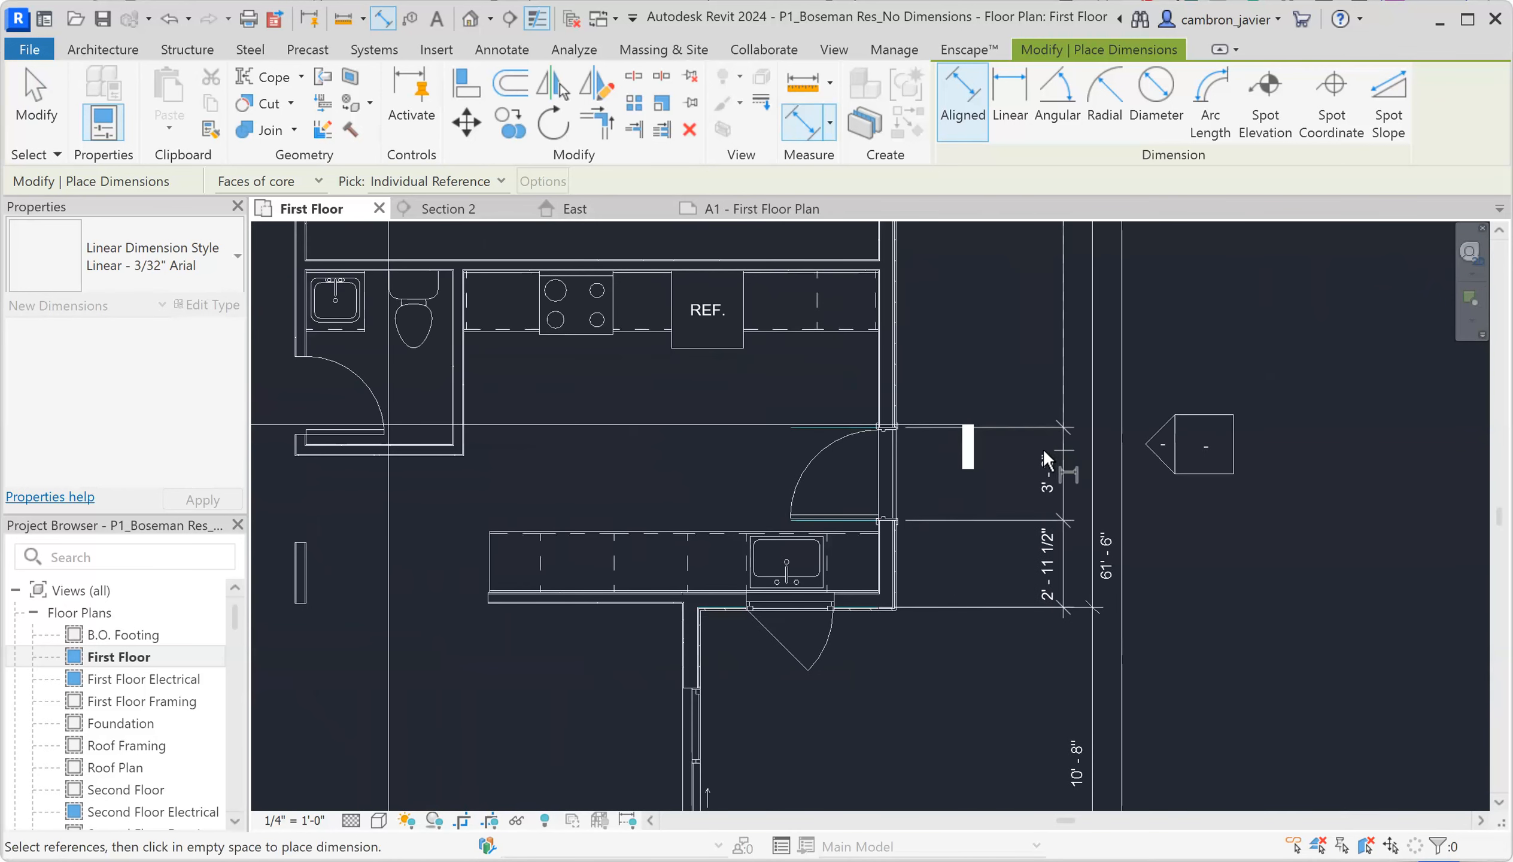
left_click(1060, 451)
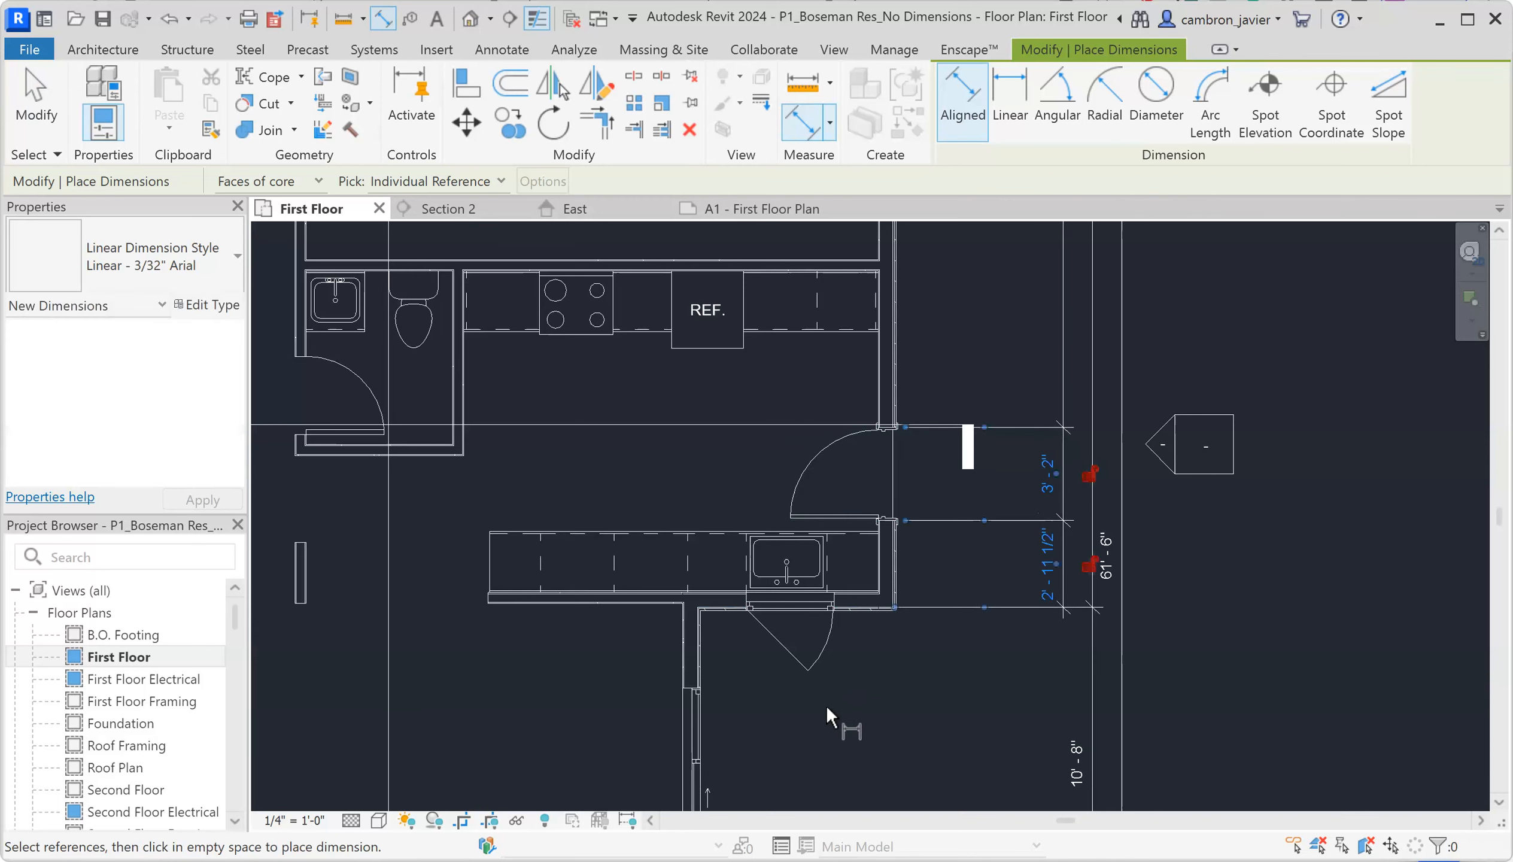
key("Escape")
key("Escape")
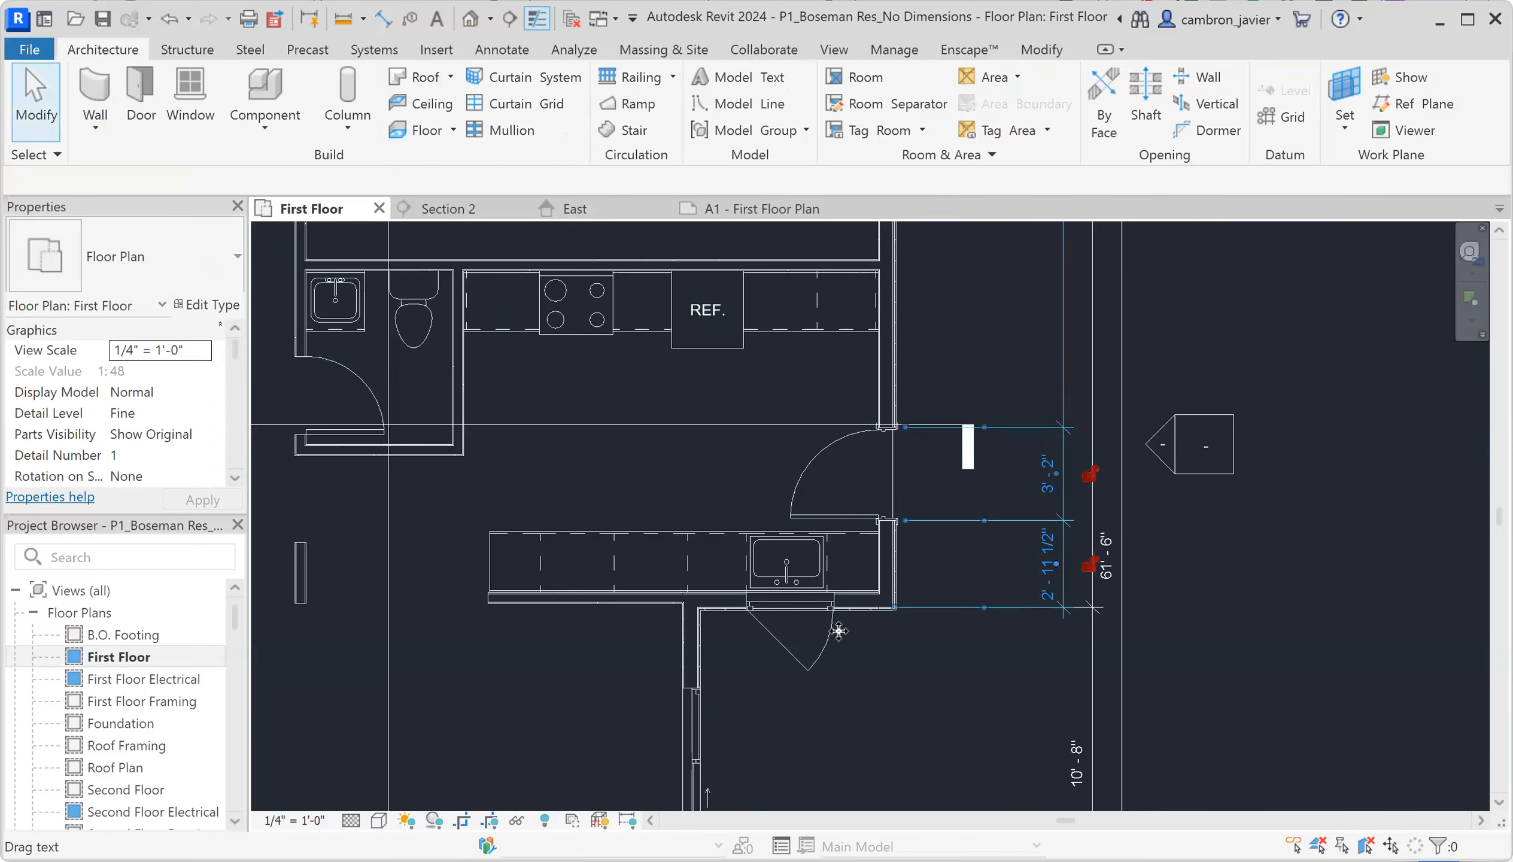
Examine where the door string and the segmented string meet the wall core at the corner below the kitchen sink.
left_click(839, 631)
scroll(838, 630, "up", 8)
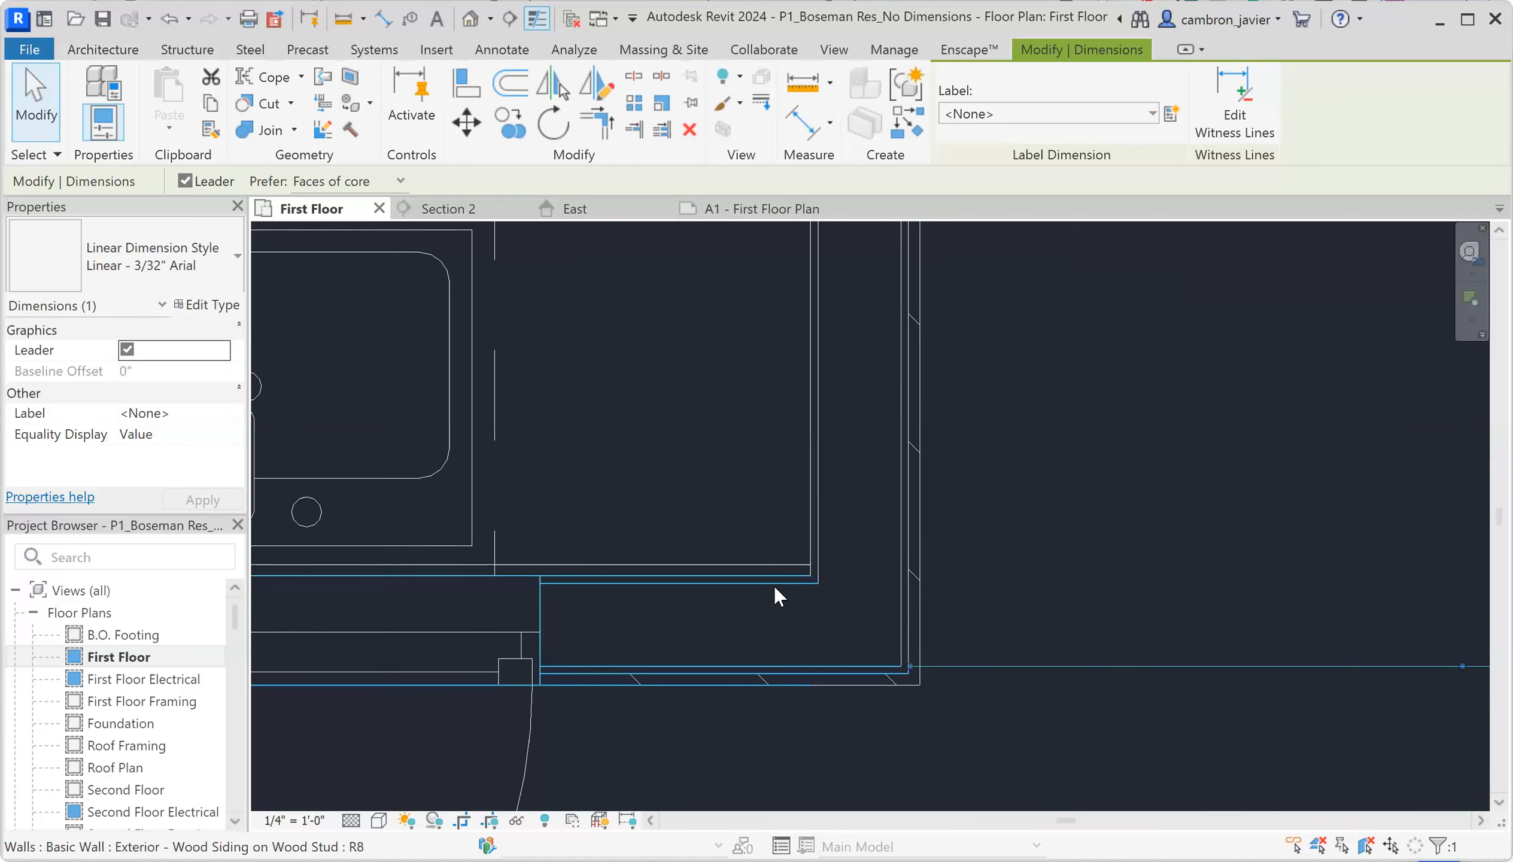
scroll(773, 590, "down", 5)
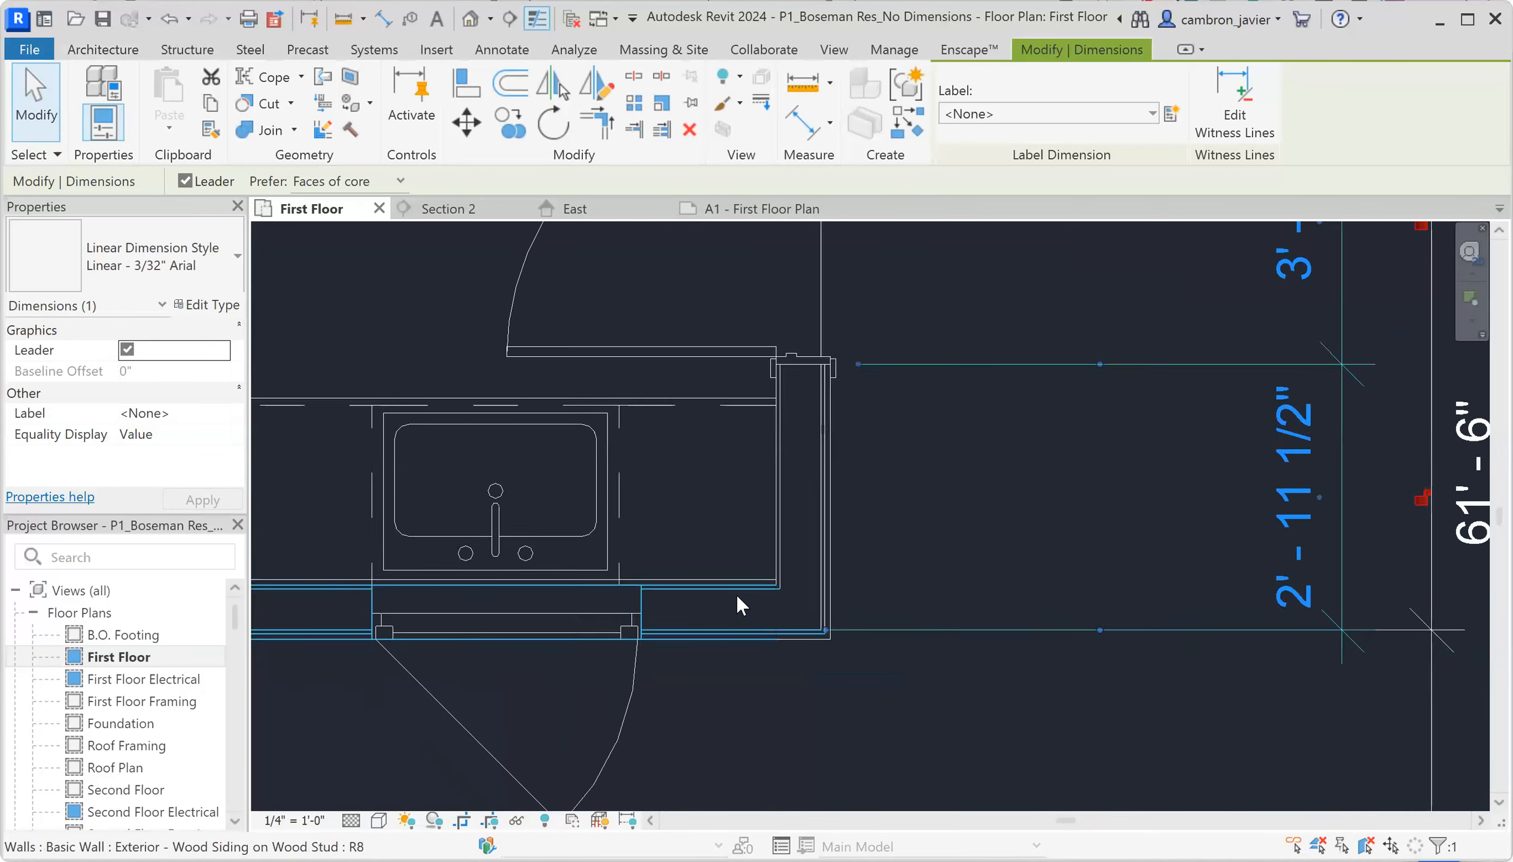
scroll(764, 610, "down", 2)
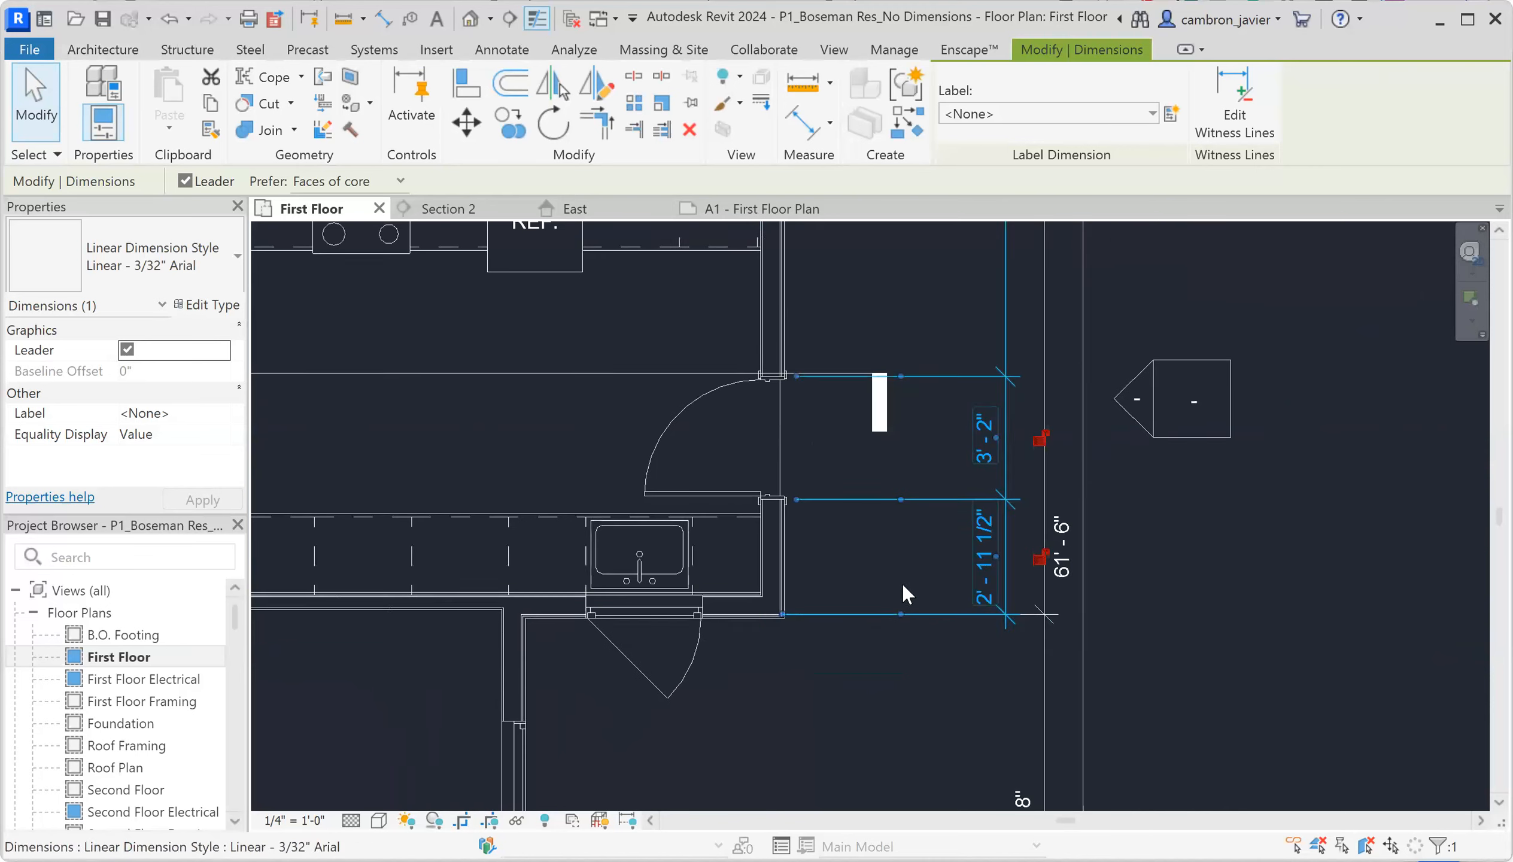
left_click(1041, 494)
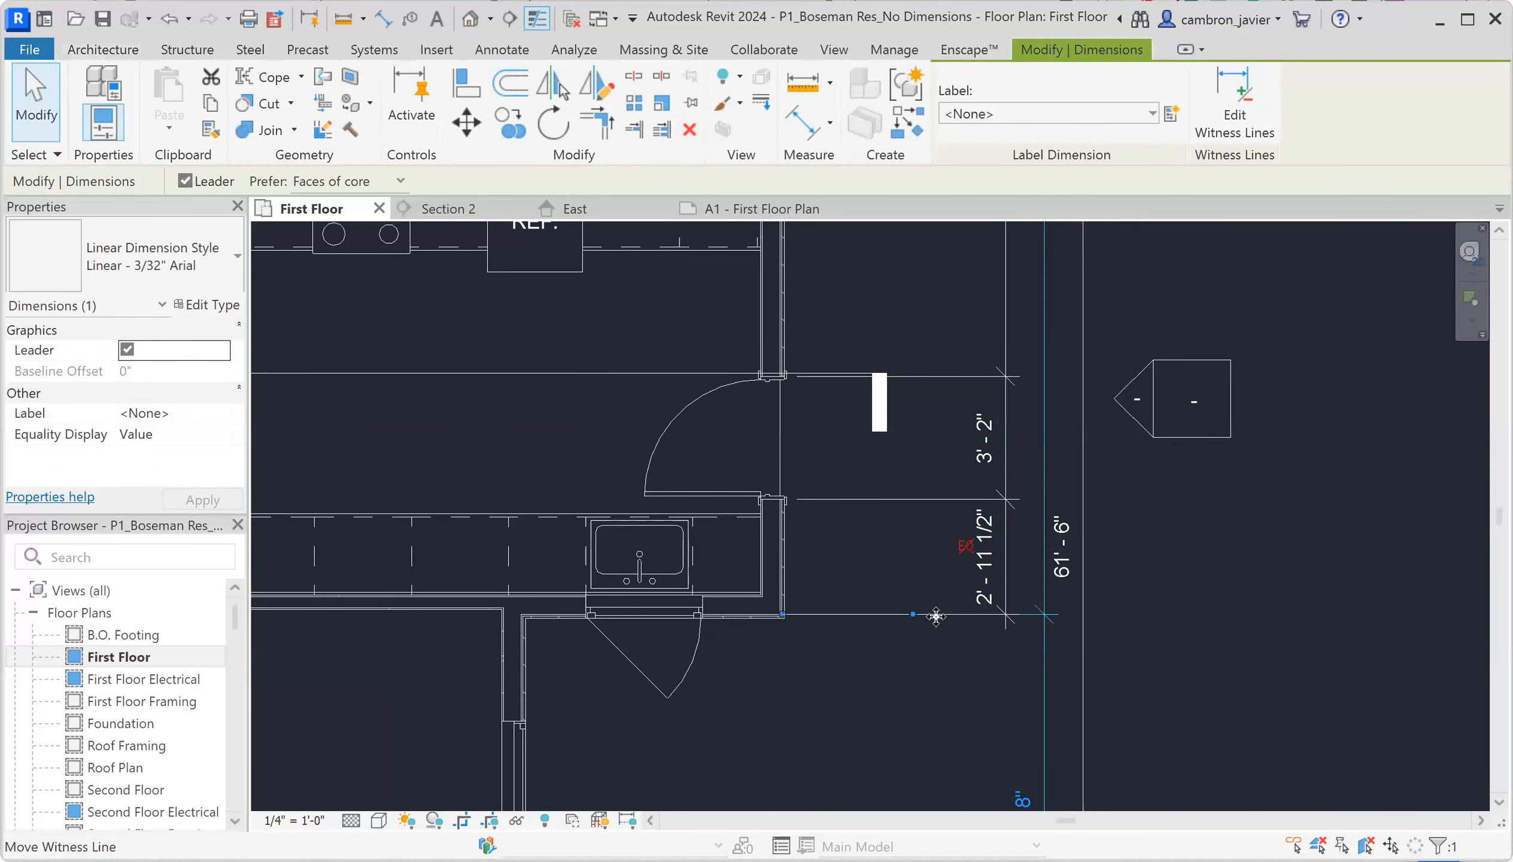
scroll(893, 632, "down", 2)
scroll(886, 626, "down", 3)
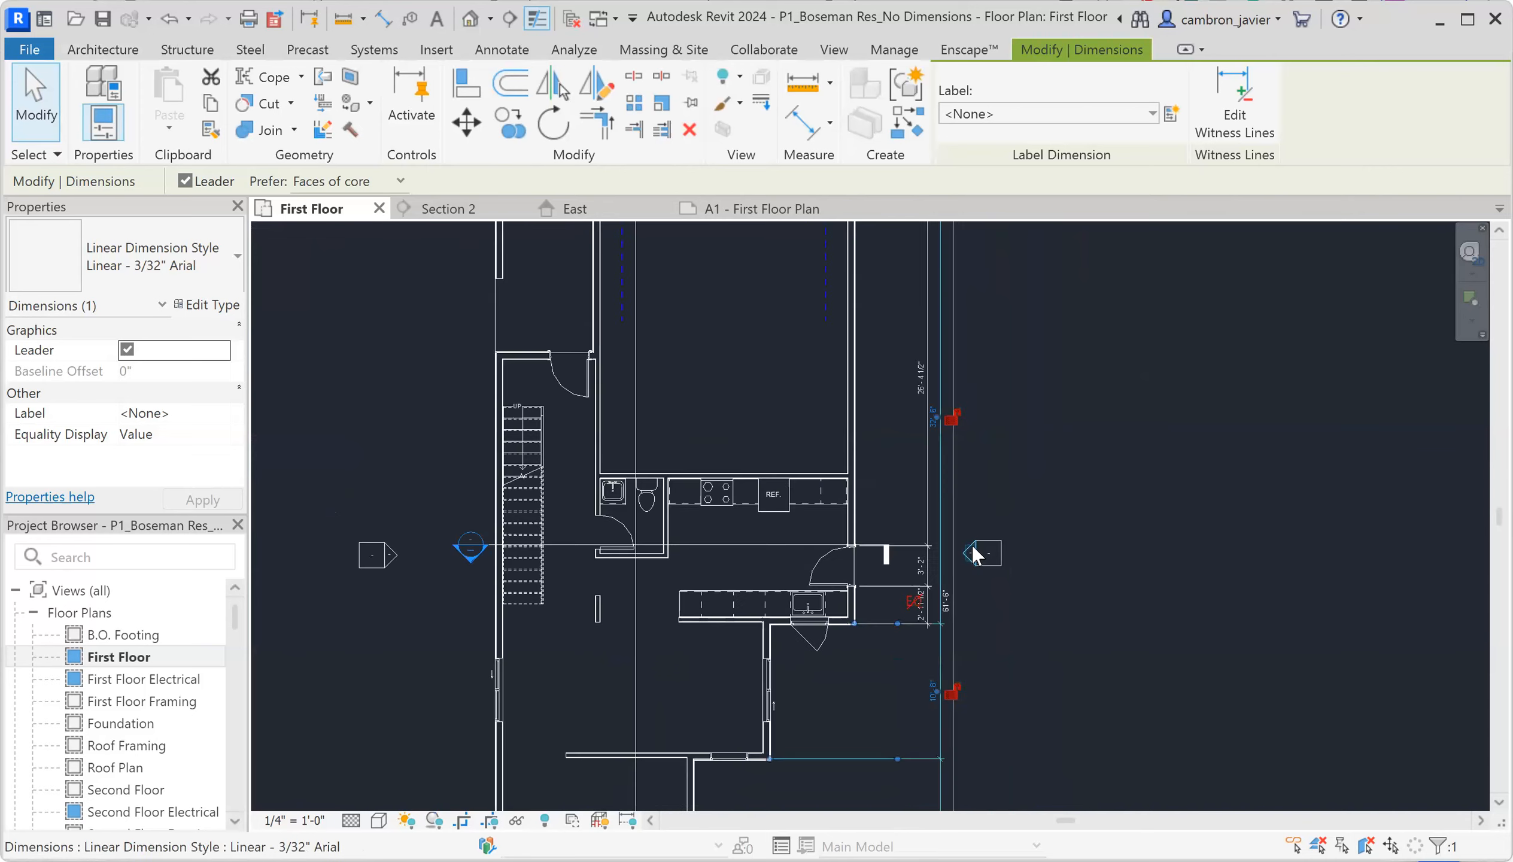
left_click(1061, 455)
Review the door-opening, wall-segment and overall dimension strings beside the right exterior wall, including their spacing and text.
scroll(1020, 440, "up", 1)
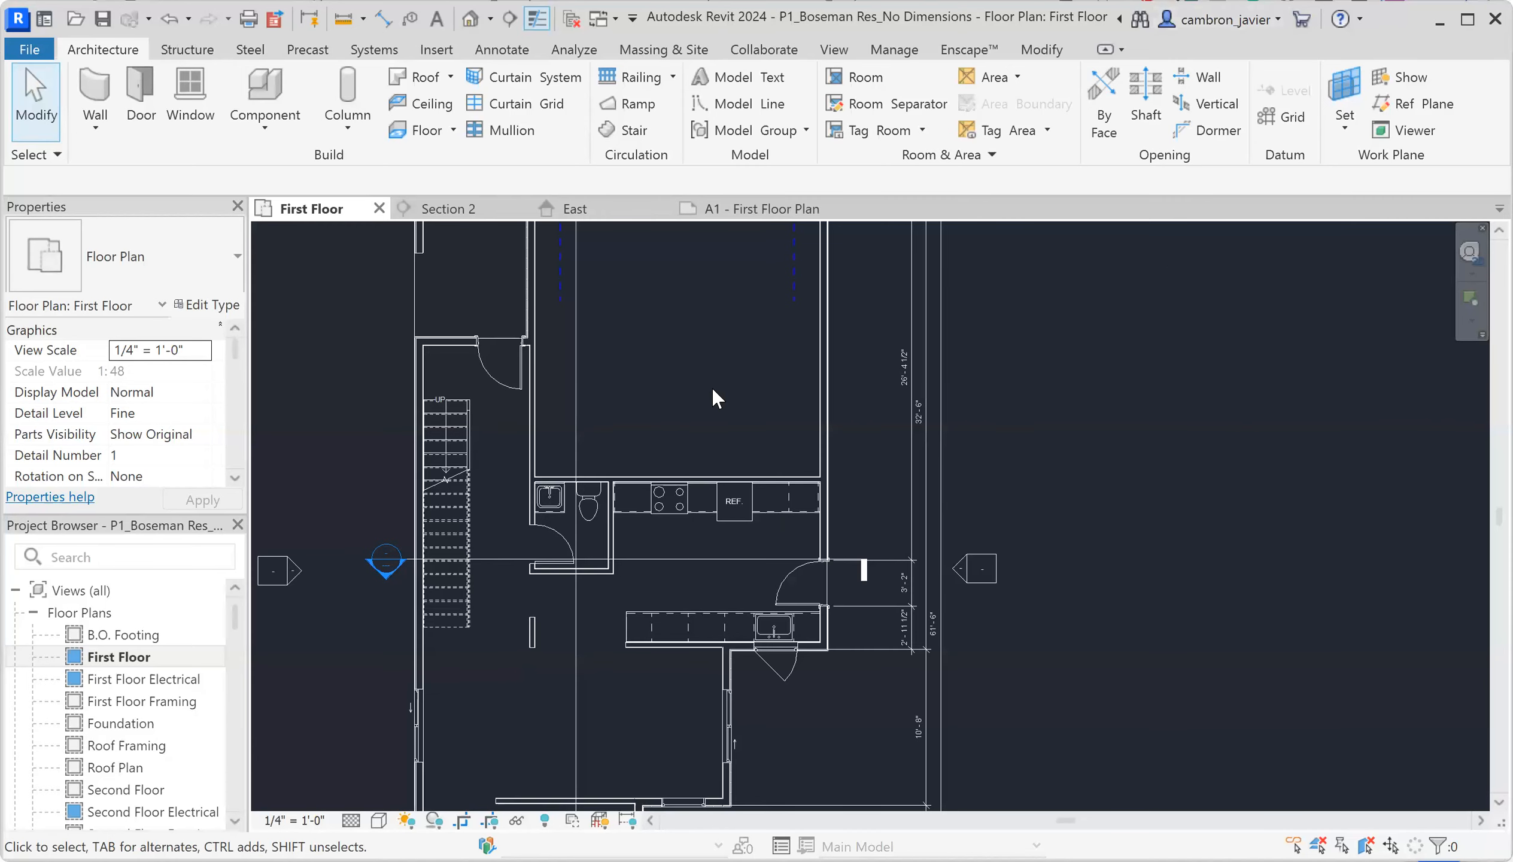
scroll(903, 429, "down", 2)
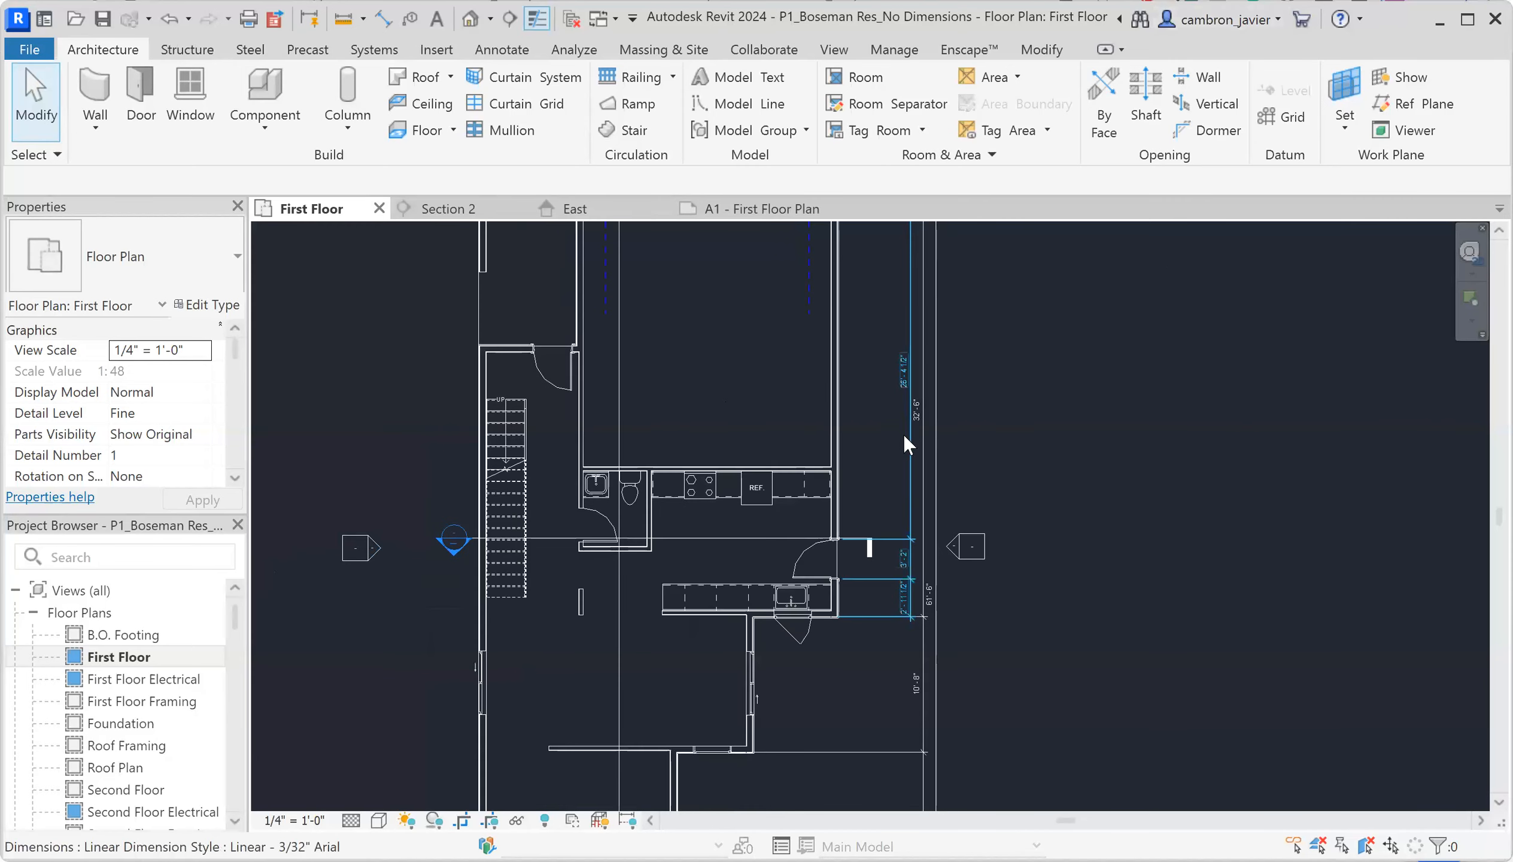
scroll(958, 289, "up", 3)
scroll(942, 301, "down", 1)
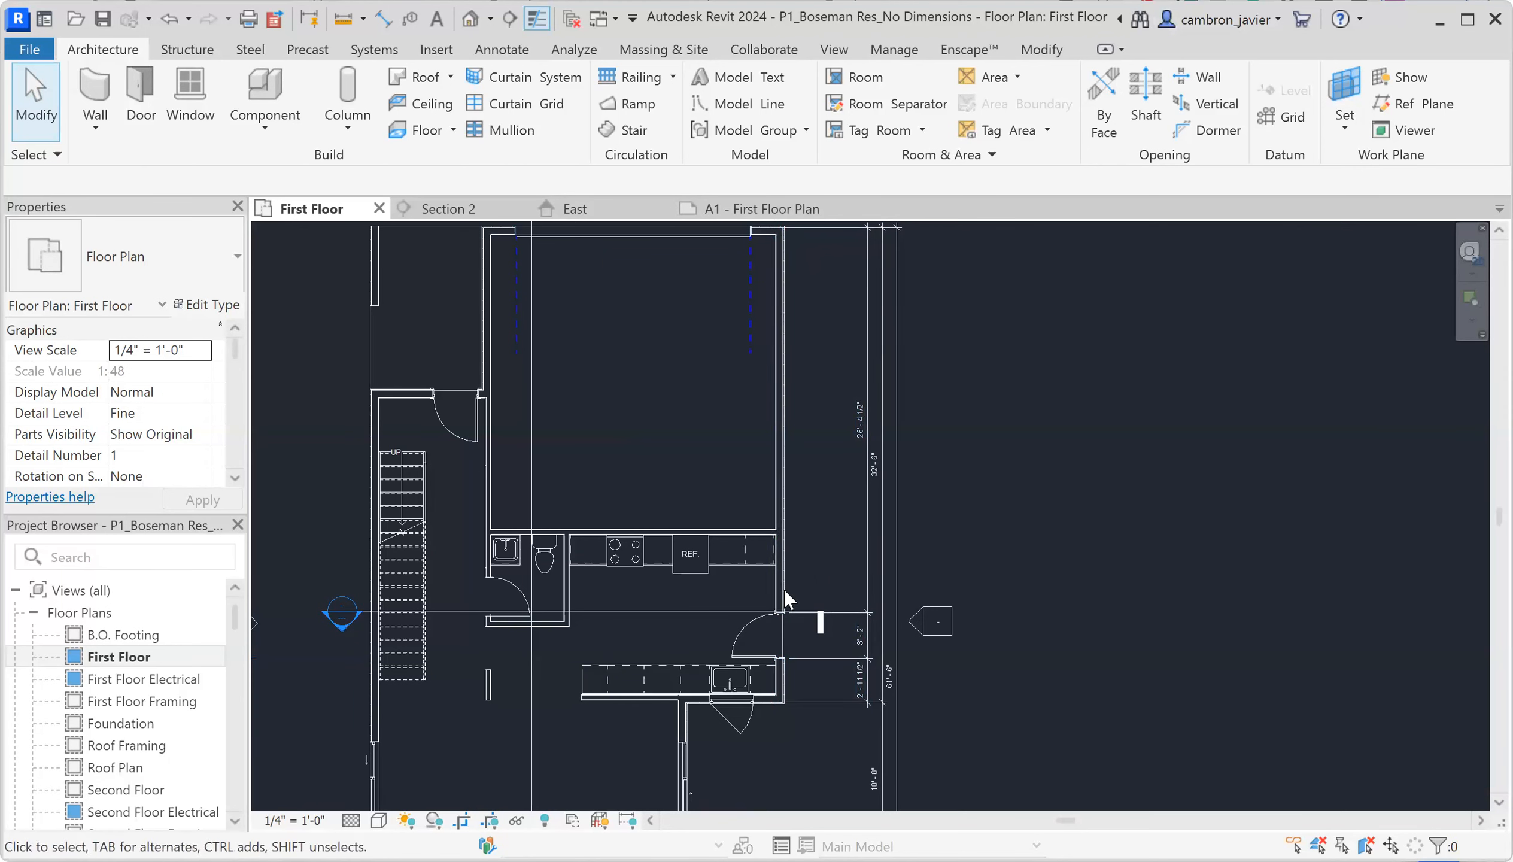
scroll(865, 456, "up", 2)
scroll(864, 456, "down", 2)
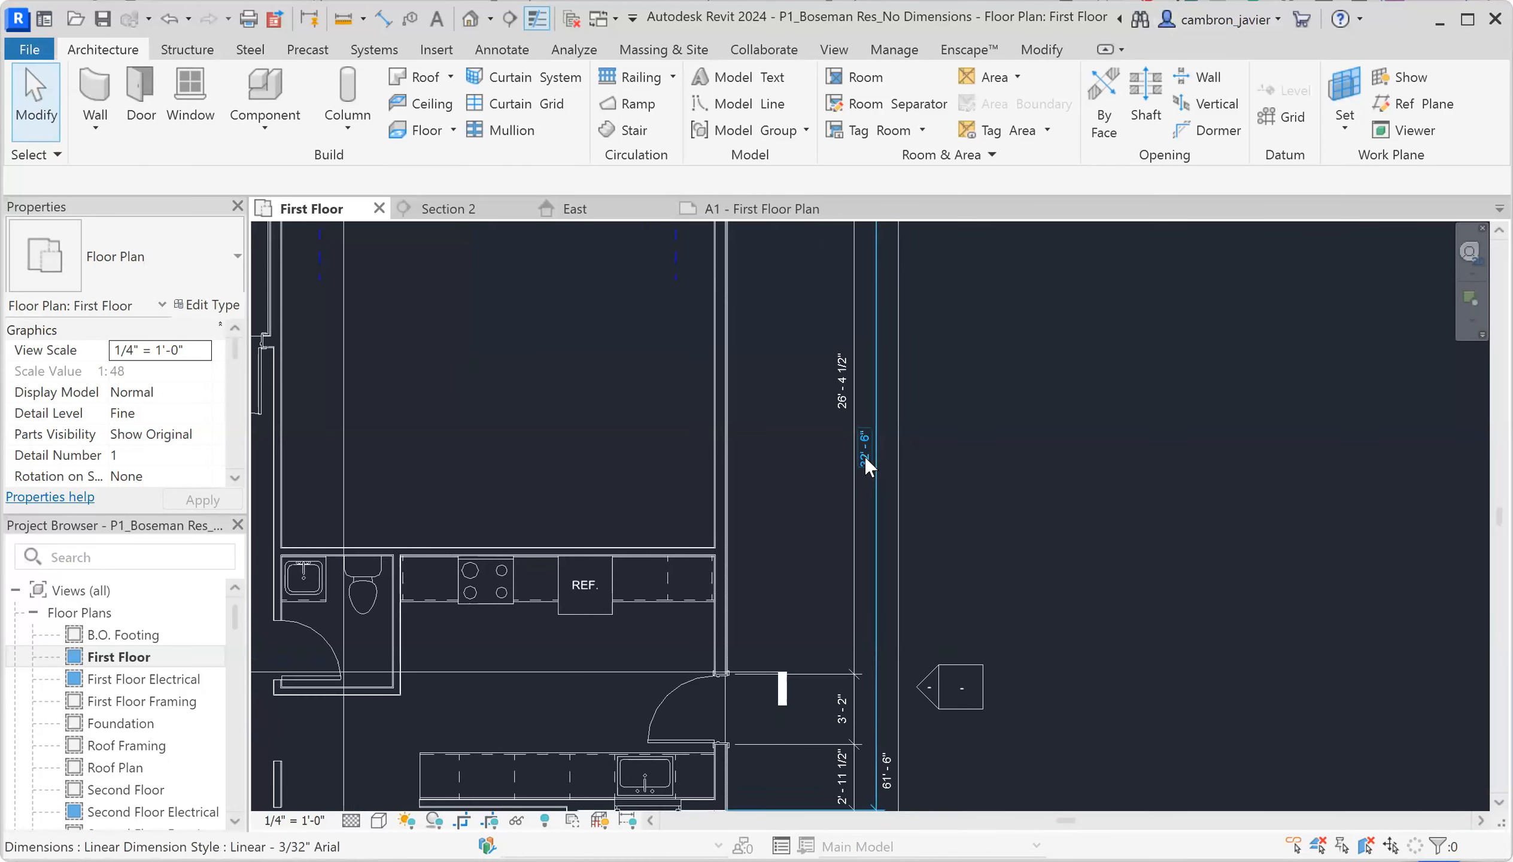
scroll(865, 459, "down", 2)
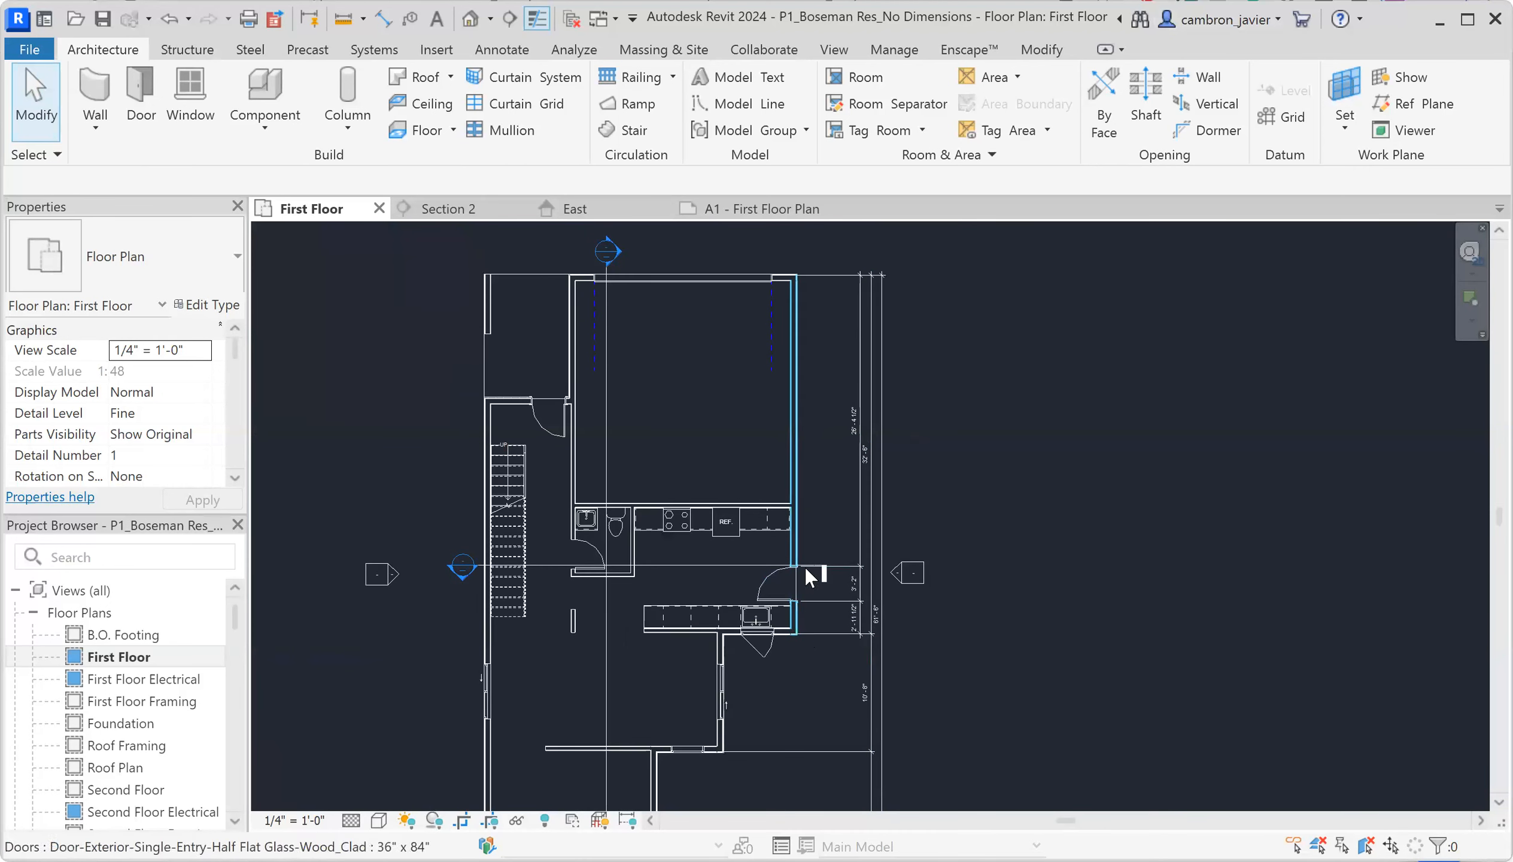
scroll(852, 442, "up", 3)
scroll(838, 377, "down", 2)
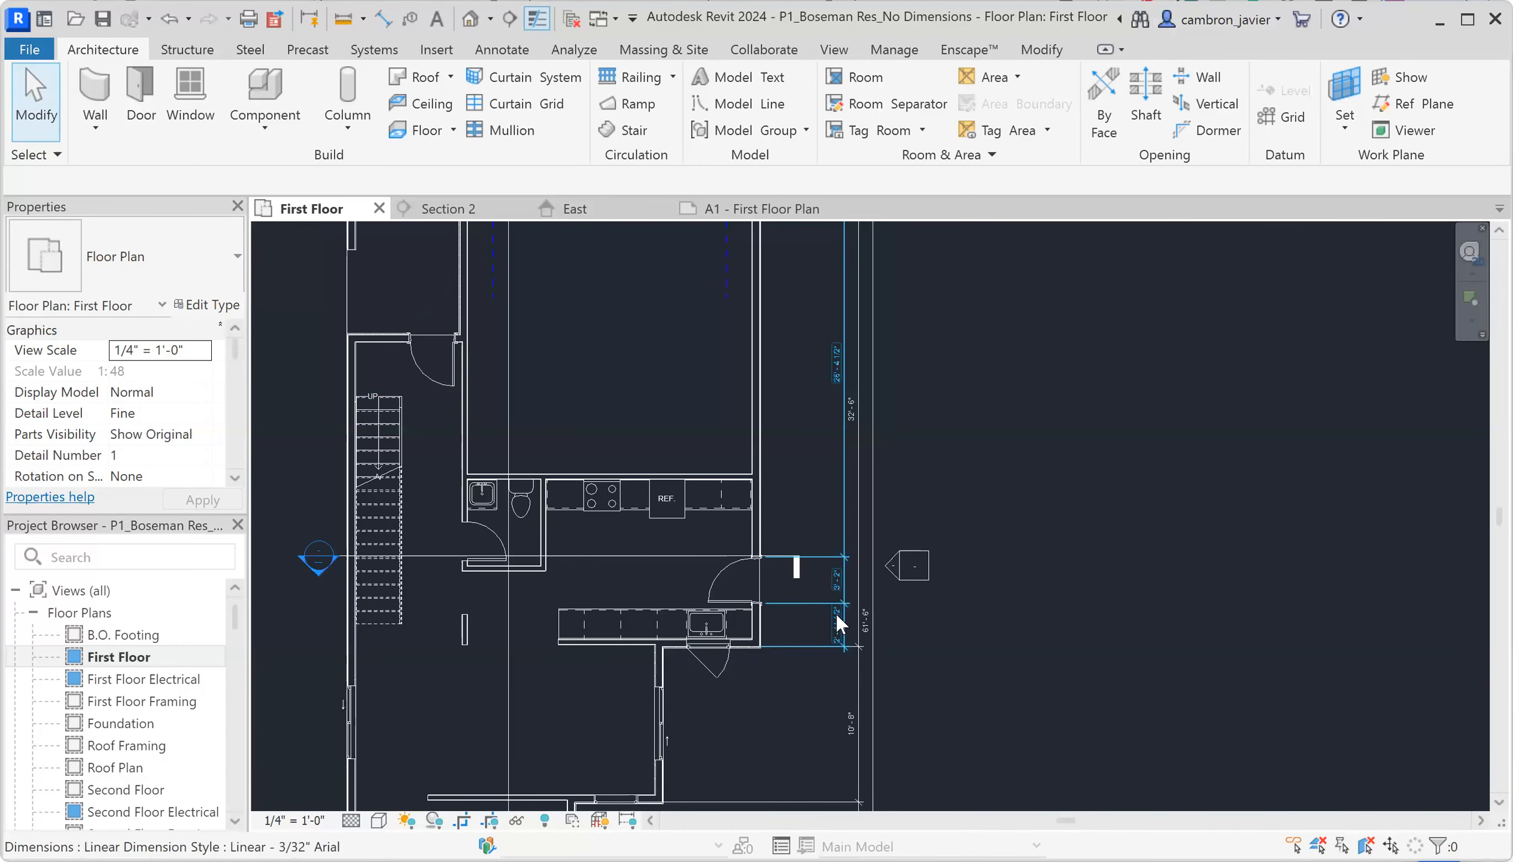
scroll(841, 627, "up", 2)
scroll(841, 633, "up", 5)
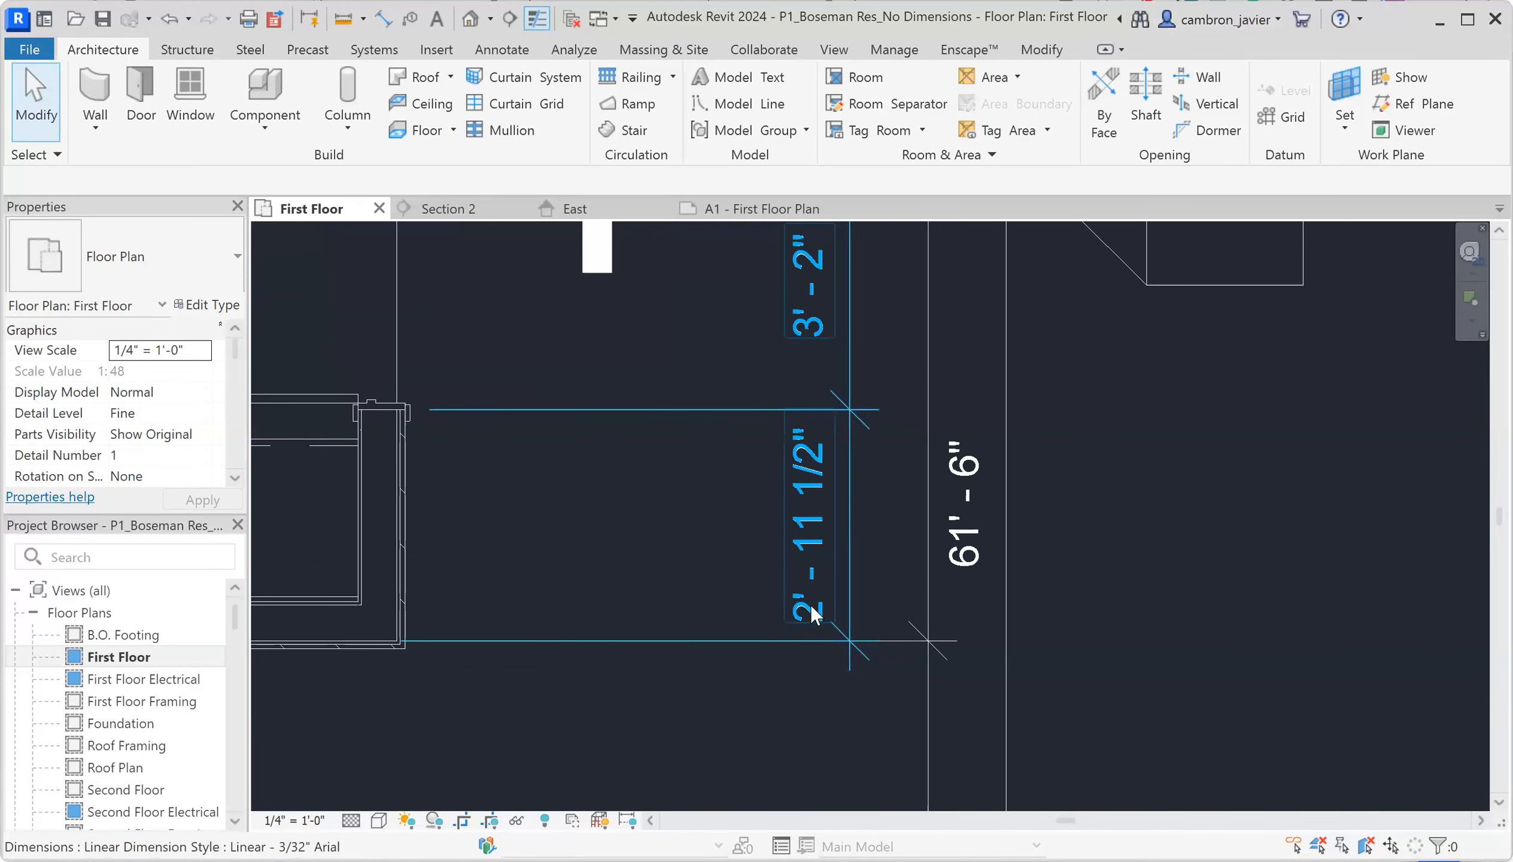
scroll(814, 607, "down", 5)
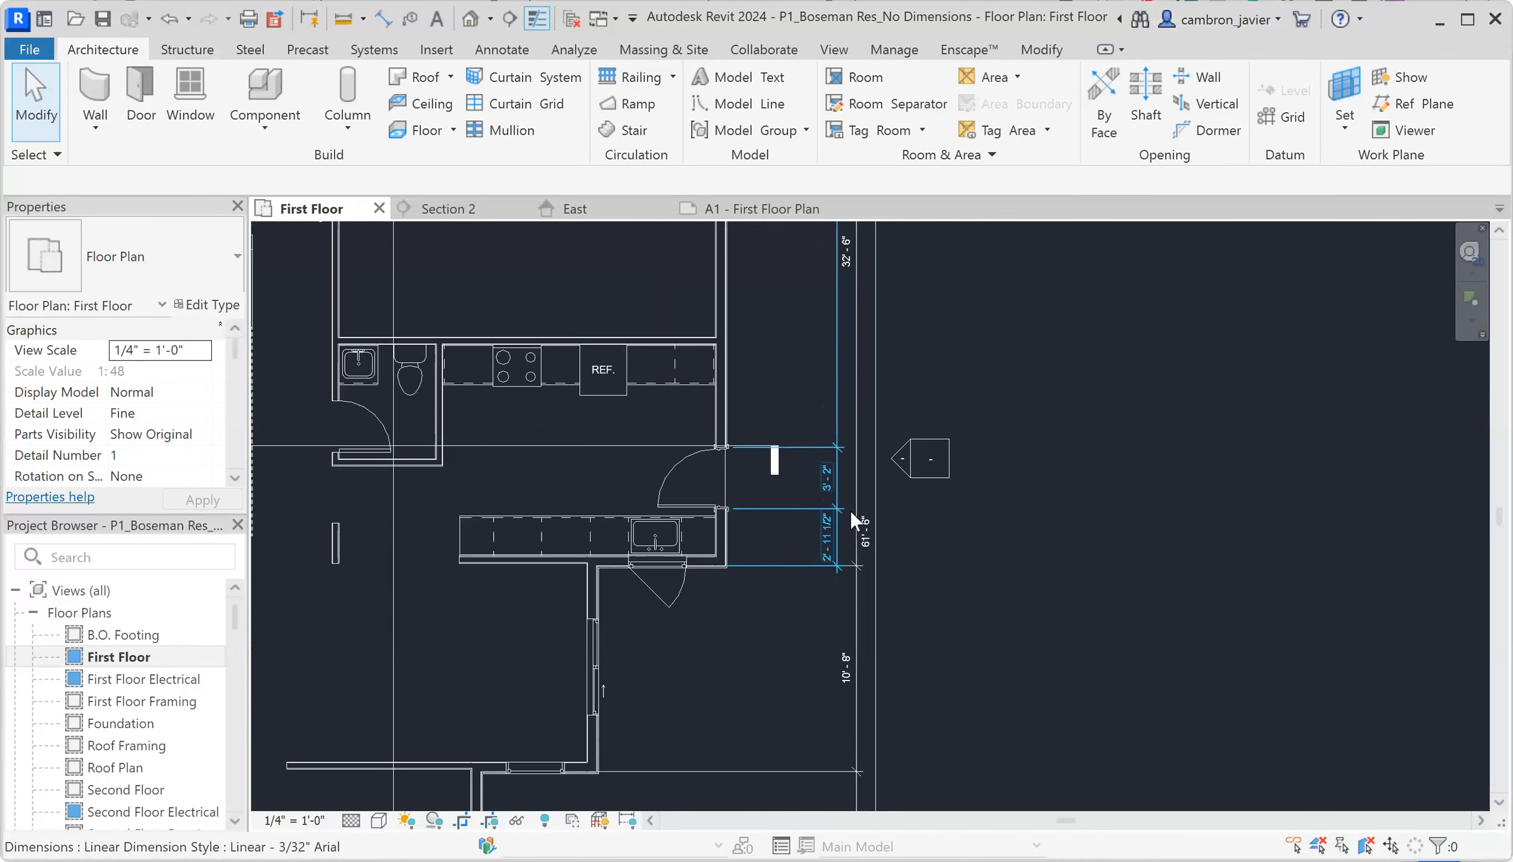
left_click(806, 517)
scroll(918, 507, "down", 3)
scroll(793, 627, "up", 3)
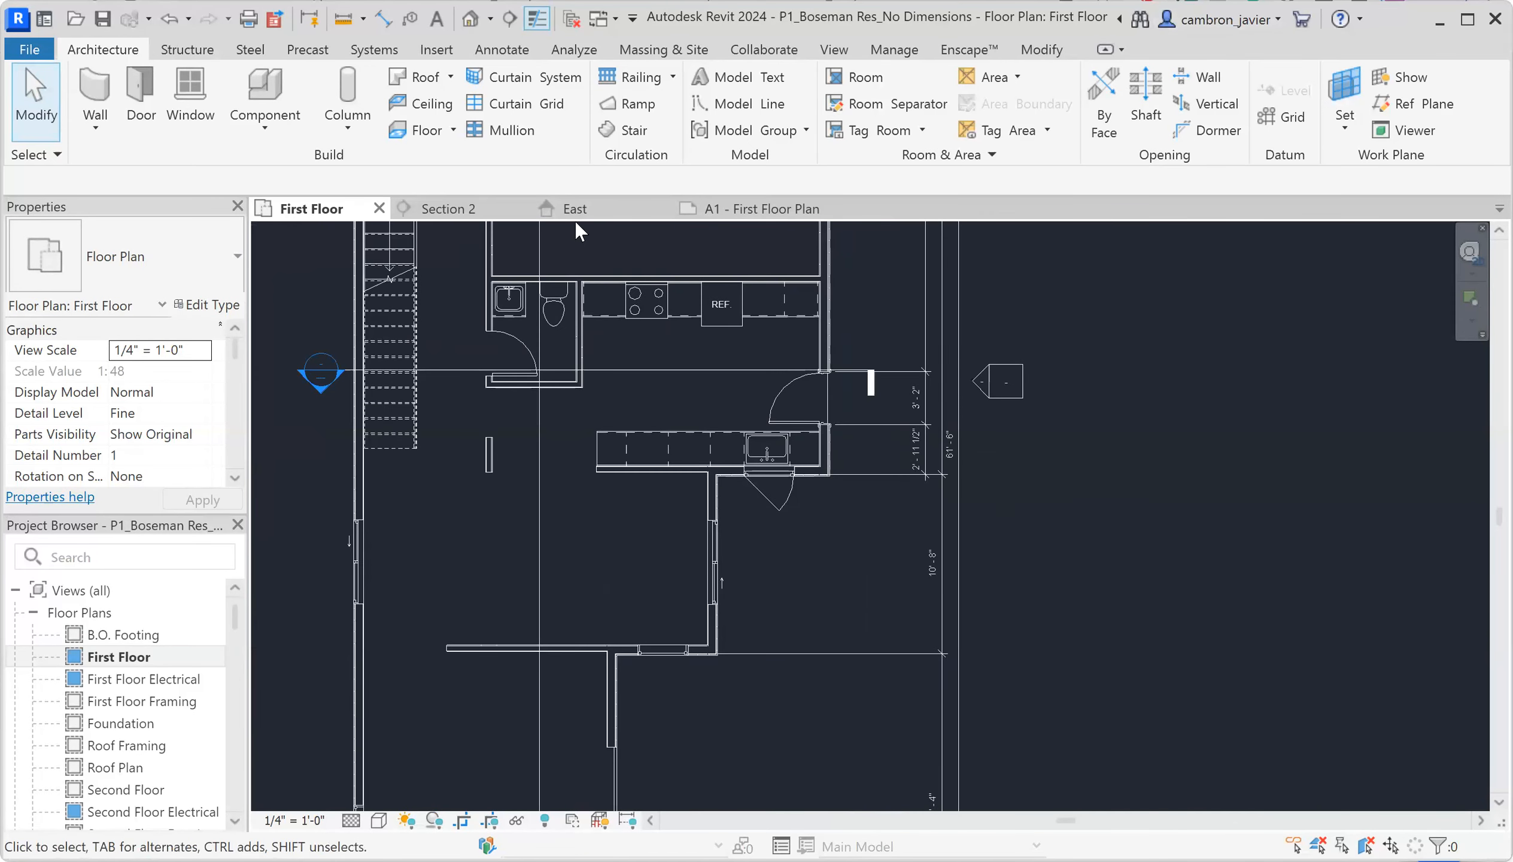
Start an aligned dimension string at the outer core face below the kitchen sink and extend it to the upper side of the sliding window.
left_click(382, 19)
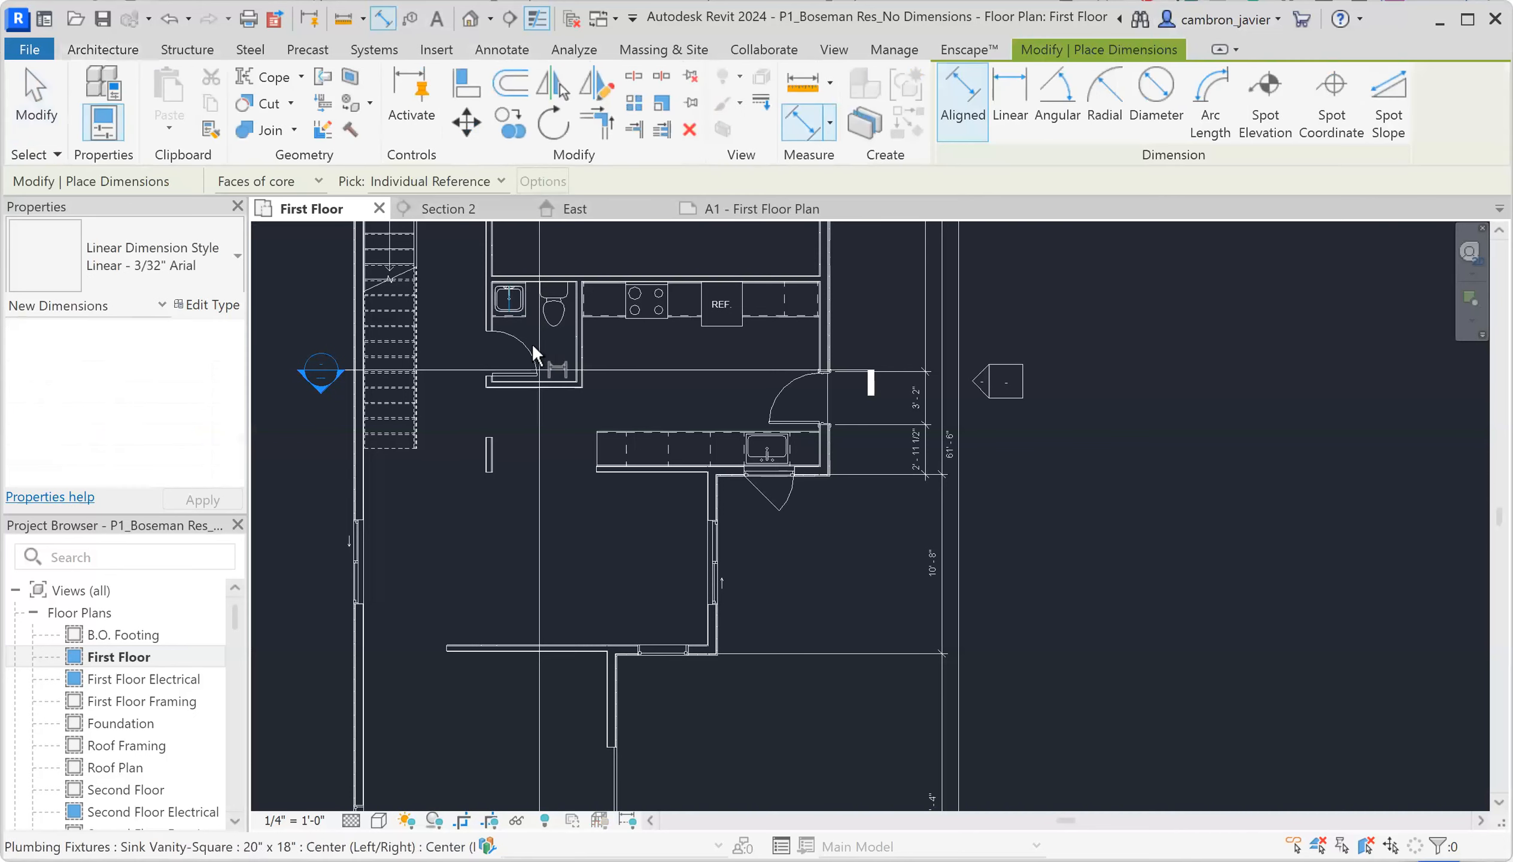
scroll(750, 541, "up", 5)
scroll(837, 330, "up", 3)
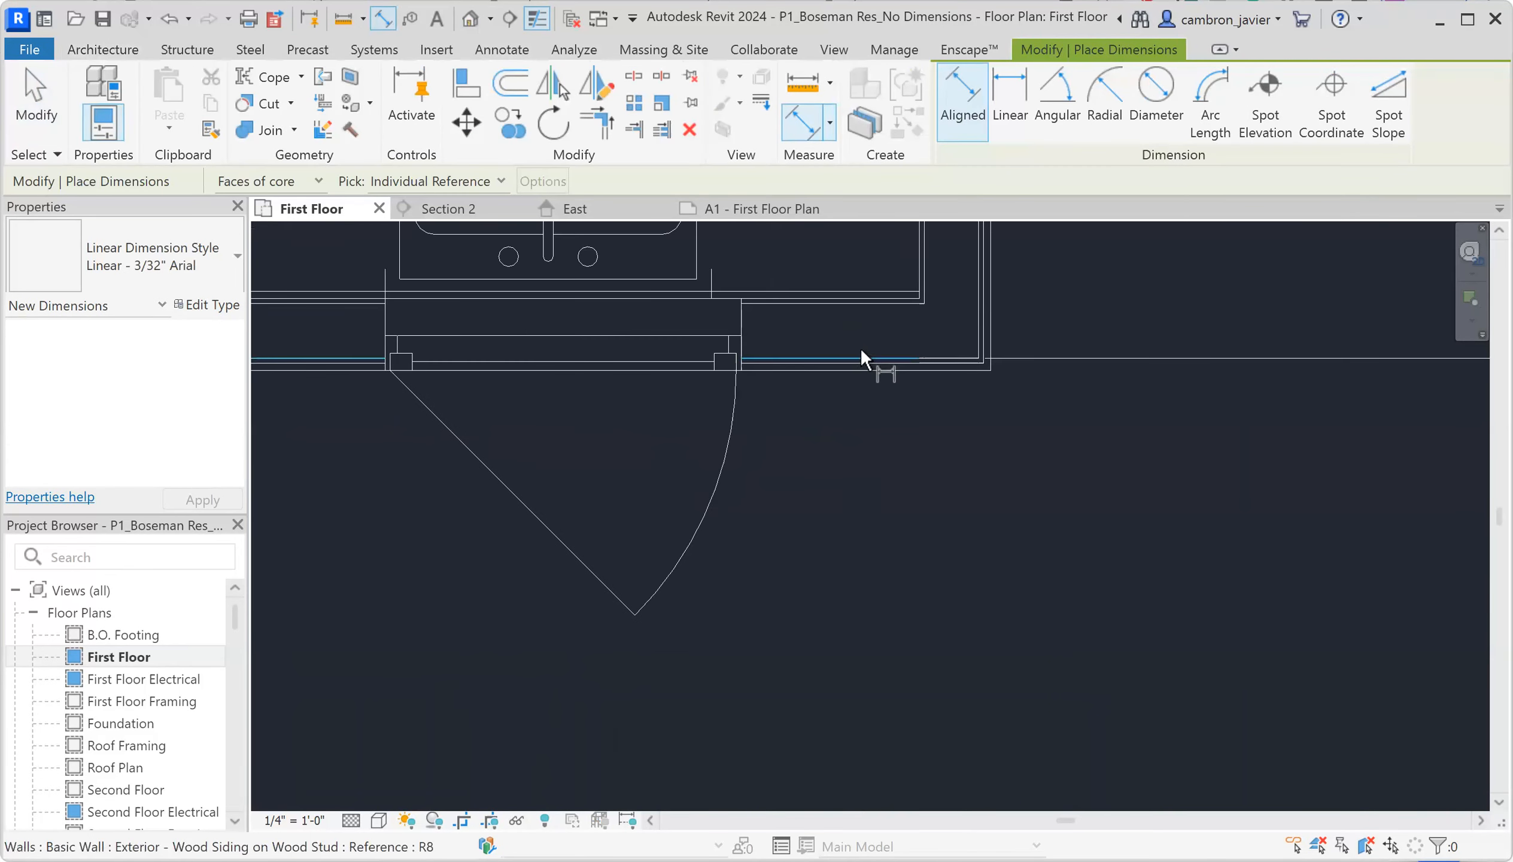
scroll(887, 414, "down", 1)
scroll(880, 402, "down", 2)
scroll(794, 422, "down", 1)
scroll(604, 506, "up", 6)
left_click(594, 507)
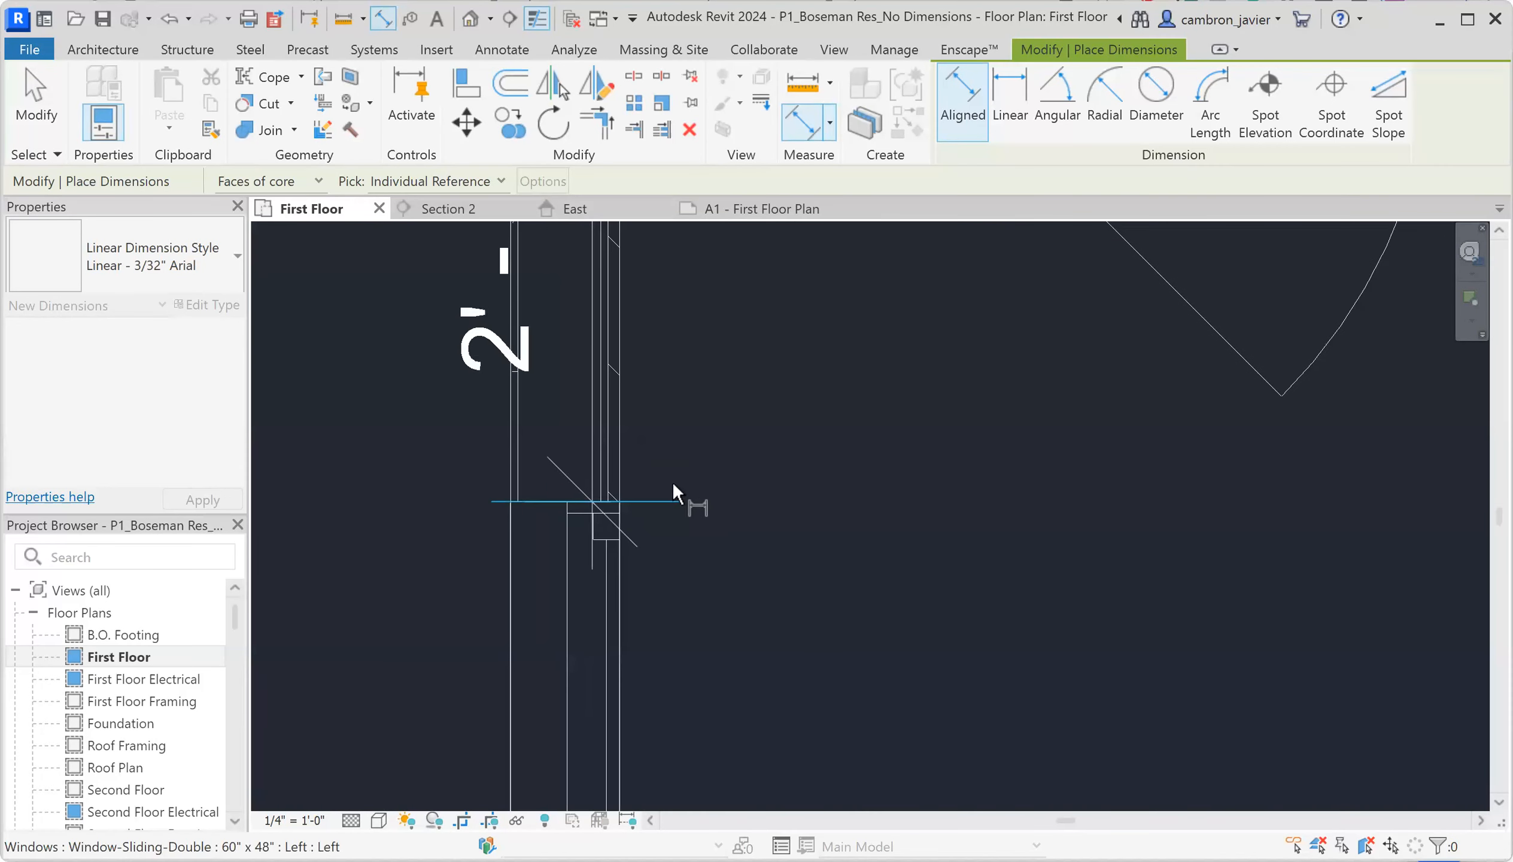
Extend the dimension string to the lower side of the sliding window in the recessed right wall.
scroll(773, 627, "down", 3)
scroll(725, 653, "up", 4)
left_click(705, 643)
Extend the window dimension string to the outer core face of the short wall at the corner below the sliding window.
scroll(845, 564, "down", 2)
scroll(821, 673, "up", 3)
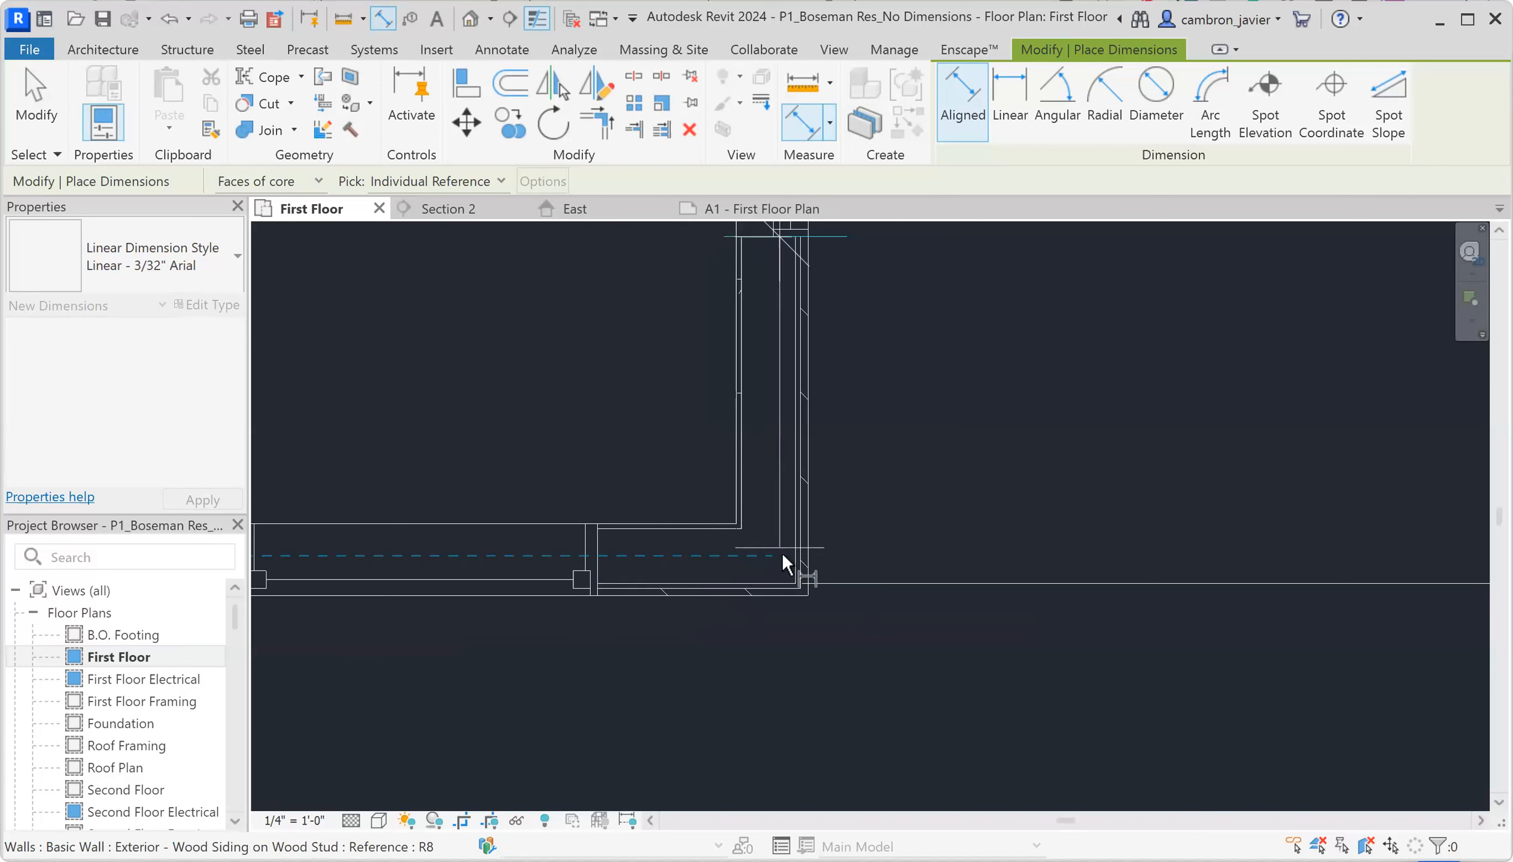
scroll(768, 580, "up", 2)
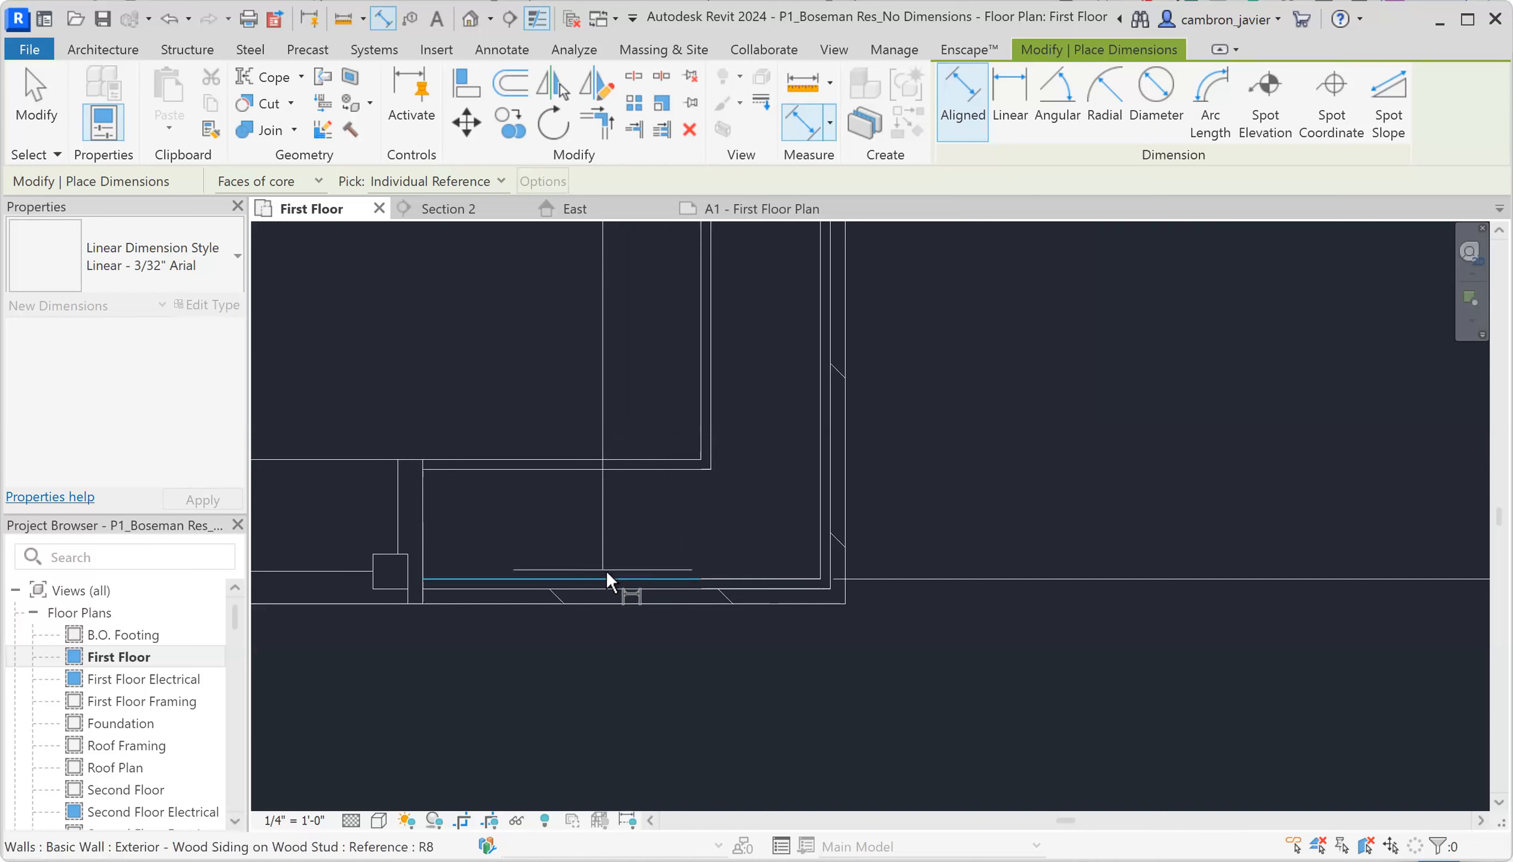
scroll(645, 549, "down", 2)
scroll(669, 550, "down", 4)
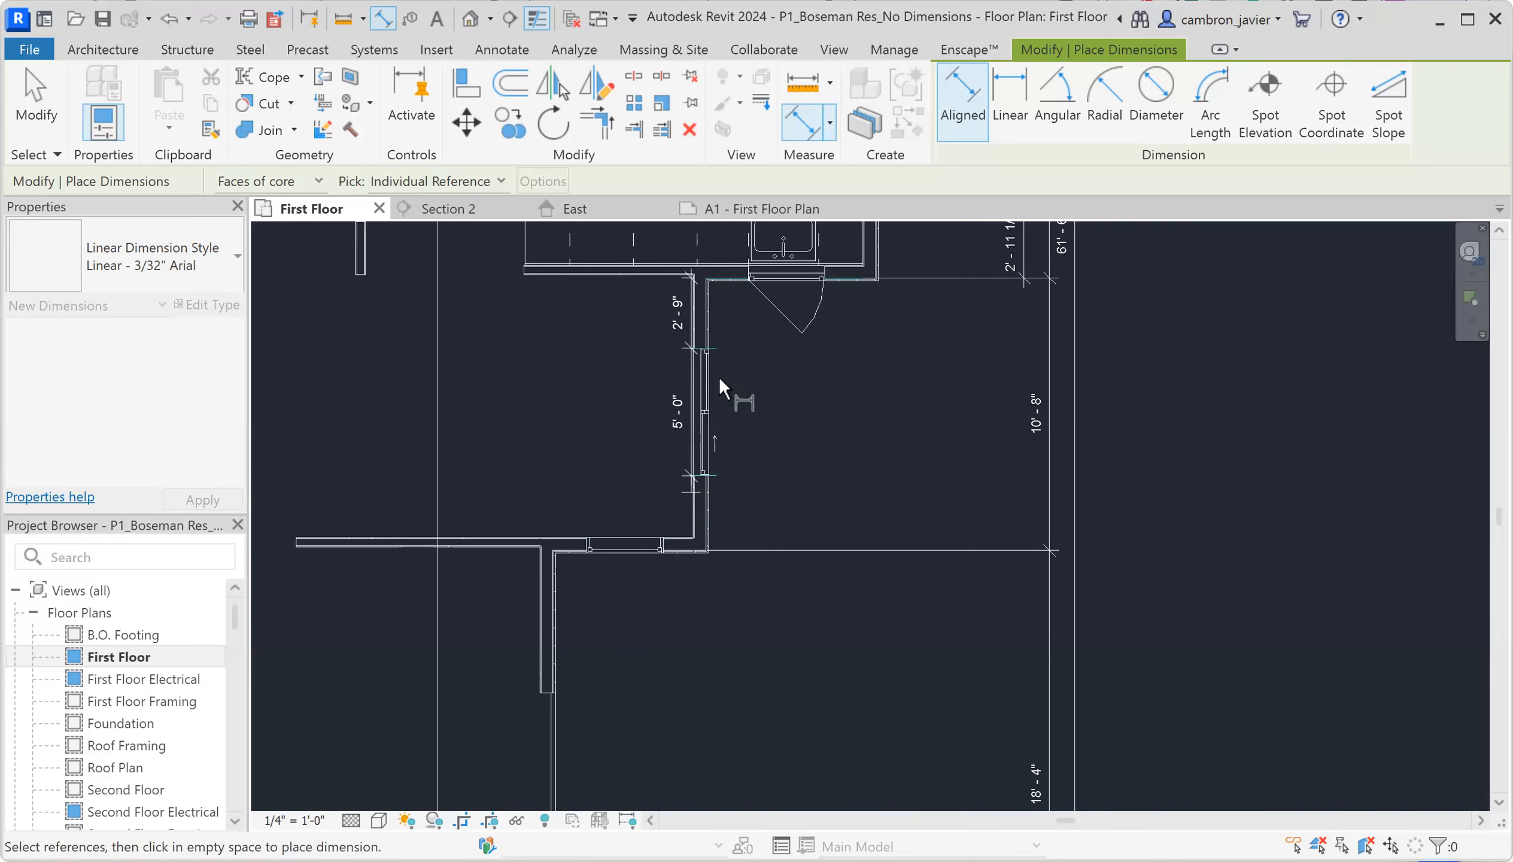
scroll(698, 553, "up", 3)
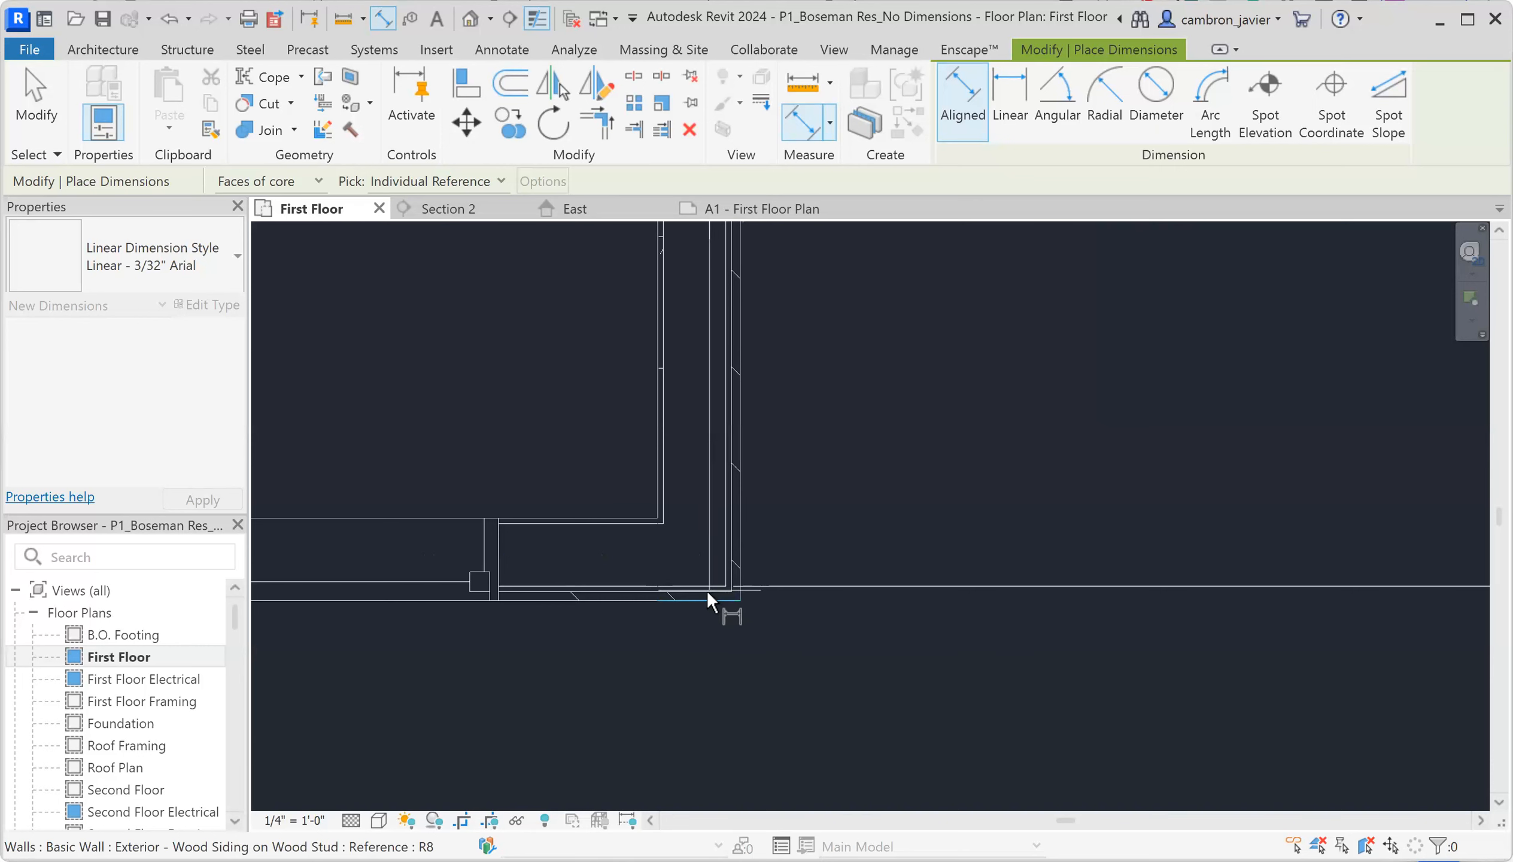
scroll(684, 586, "up", 1)
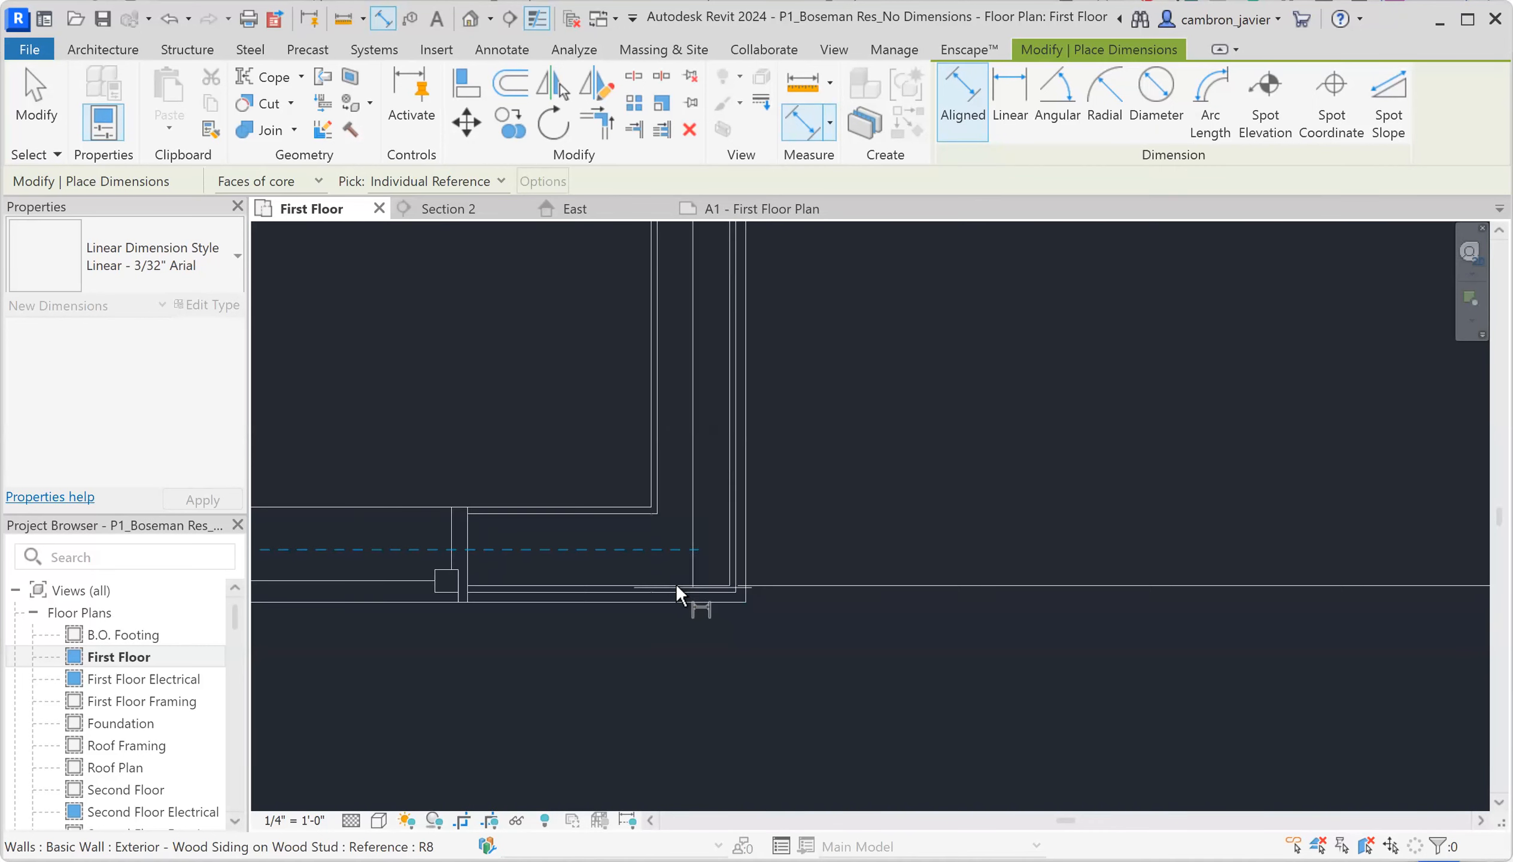
left_click(597, 583)
Place the three-segment window string just inside the wall-segment string, in line with the door-opening string above.
scroll(684, 546, "down", 5)
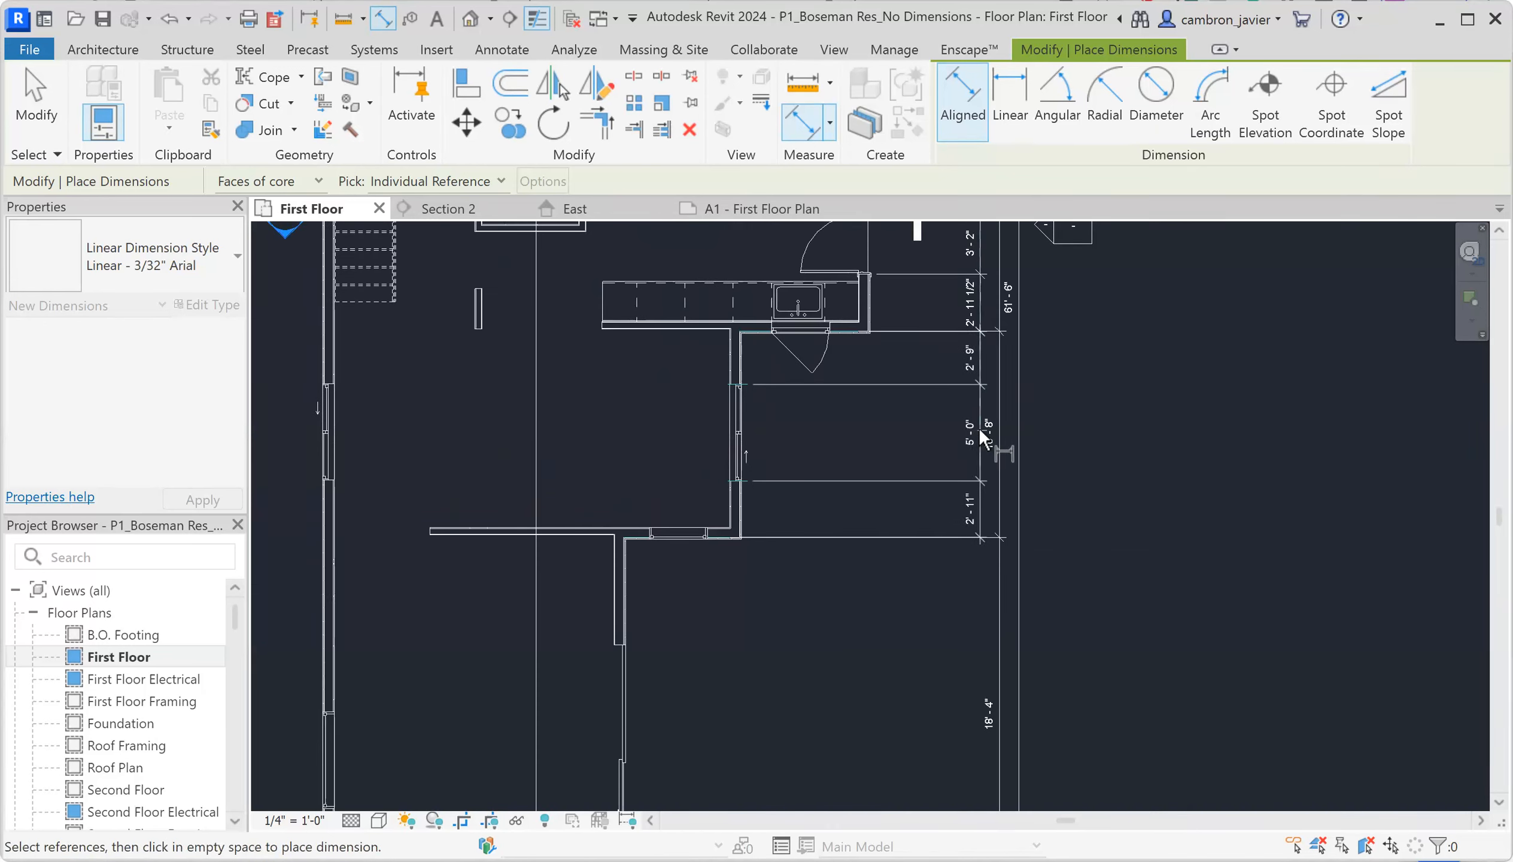
left_click(987, 370)
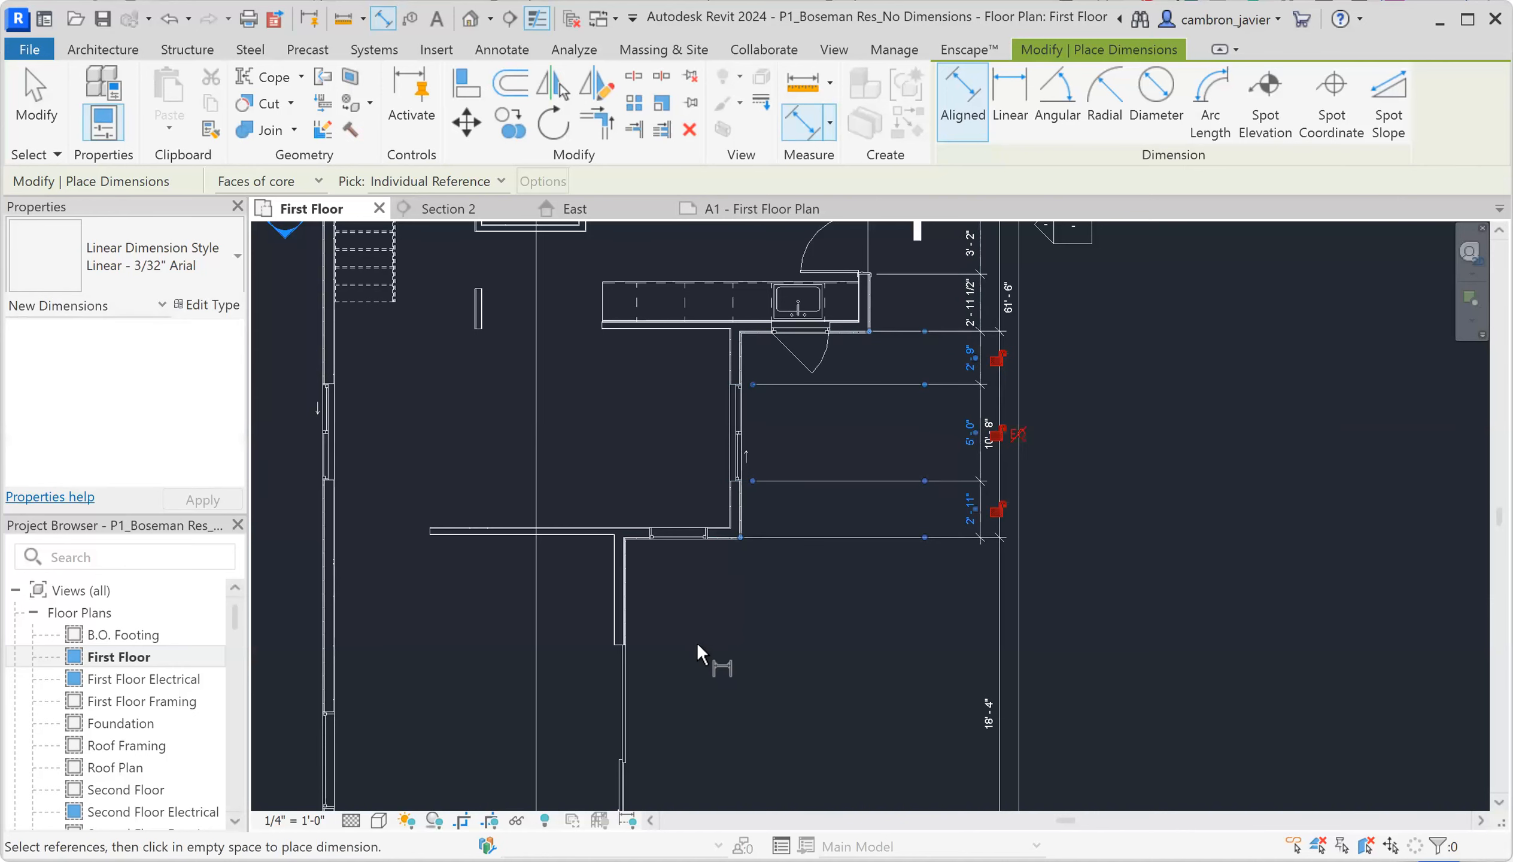
scroll(756, 627, "down", 2)
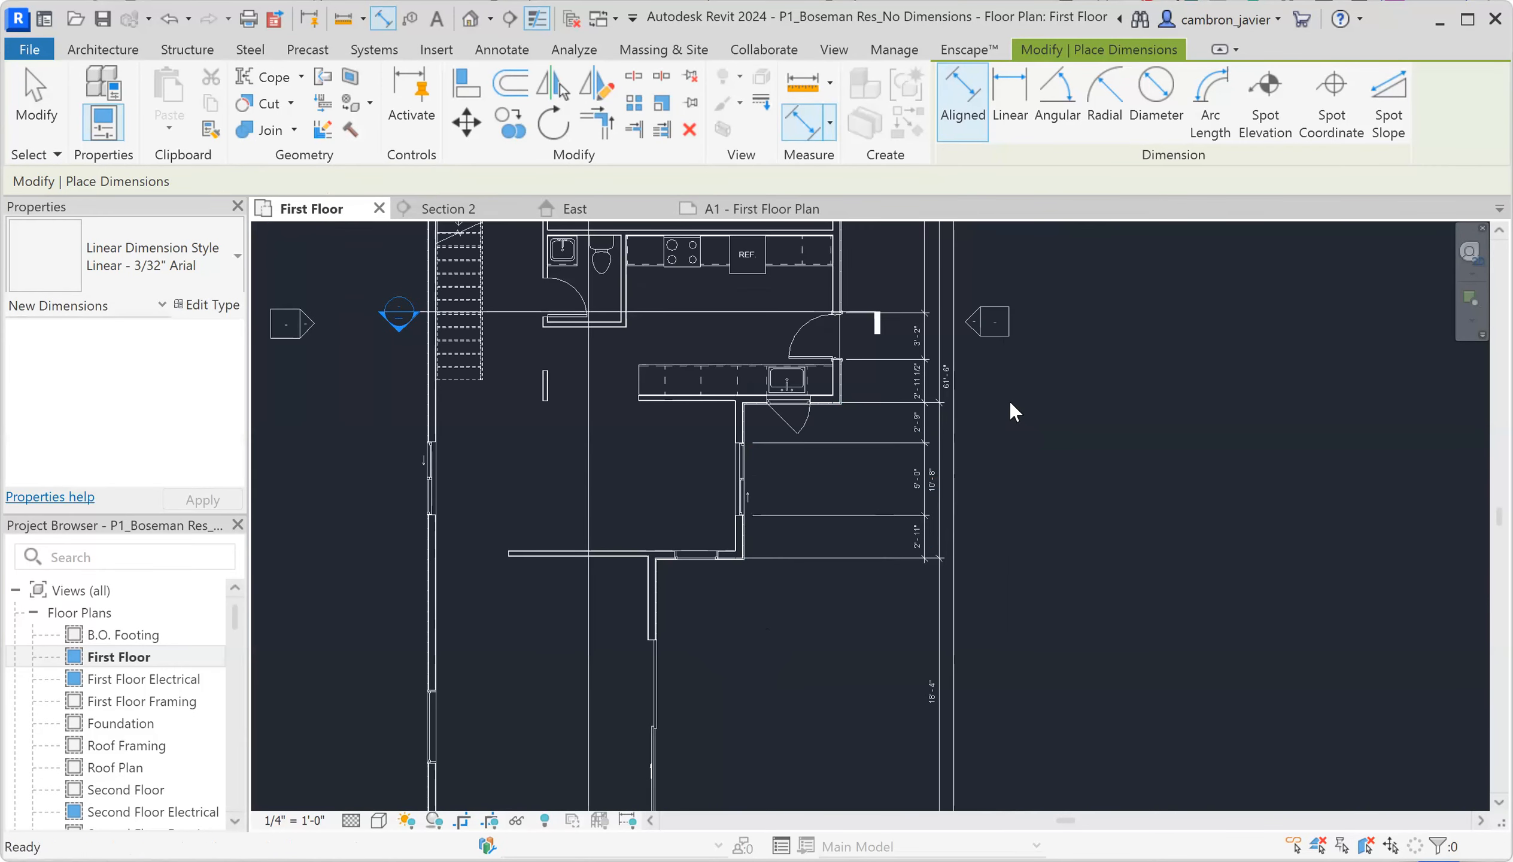
key("Escape")
key("Escape")
scroll(1009, 400, "up", 3)
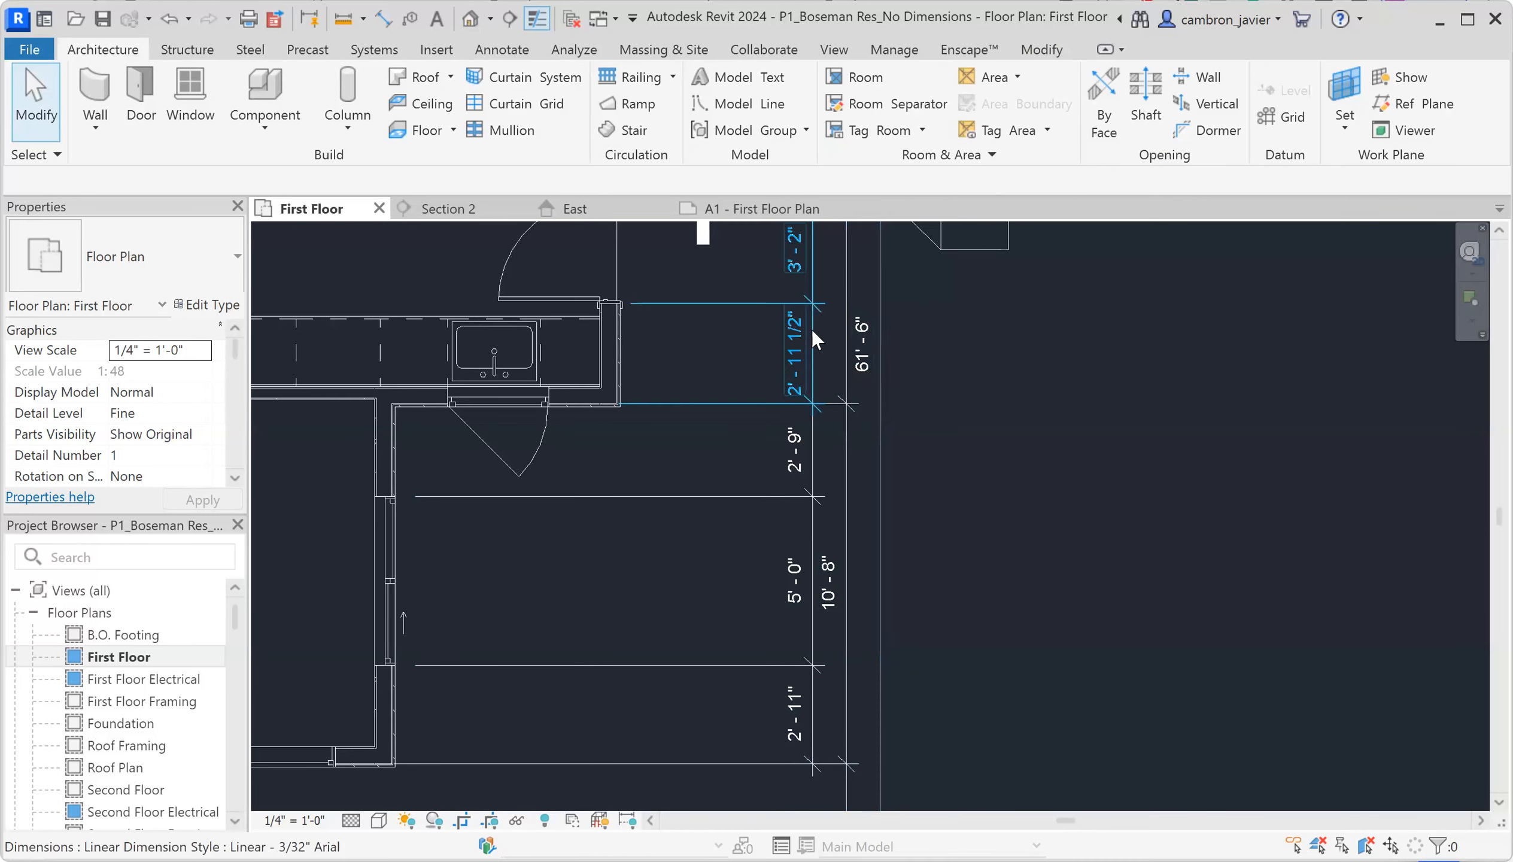
scroll(798, 710, "down", 1)
scroll(797, 709, "down", 2)
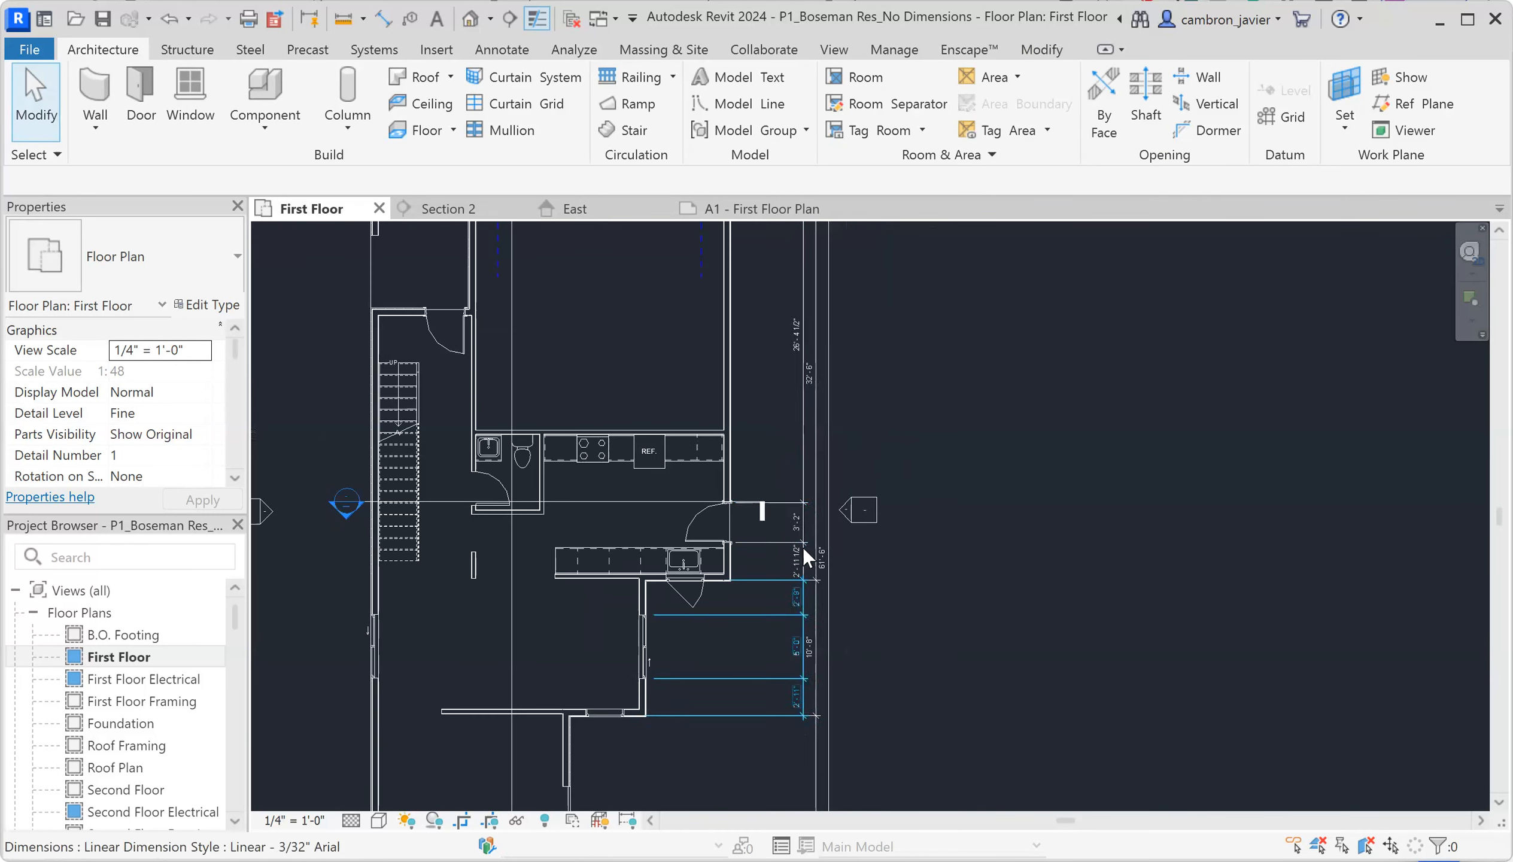
scroll(807, 452, "down", 2)
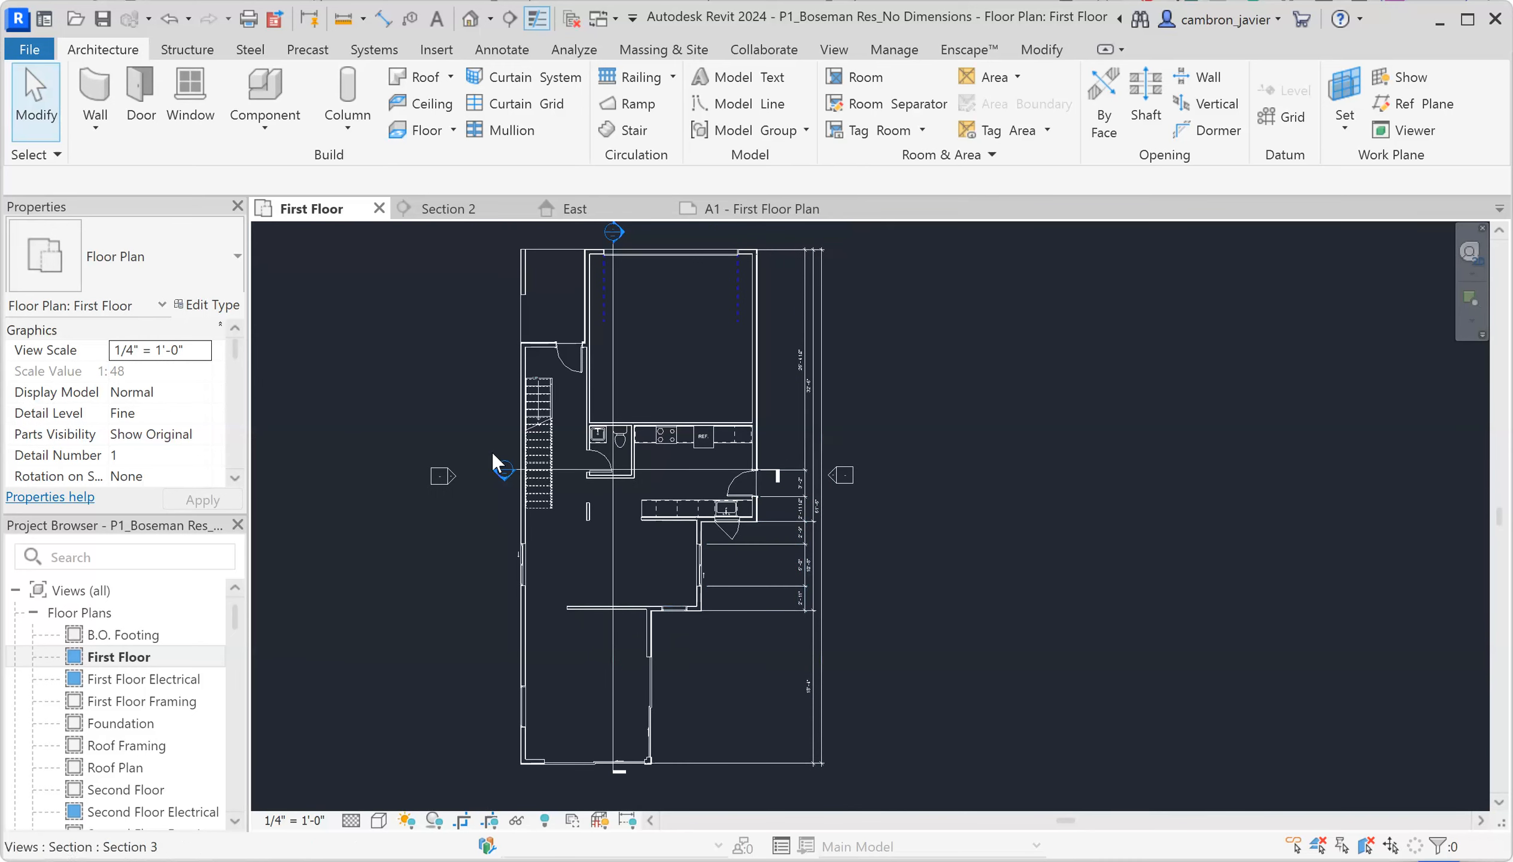
Add an aligned dimension from the outer core face of the short corner wall to the upper side of the double sliding door.
key("d")
key("i")
scroll(656, 604, "up", 3)
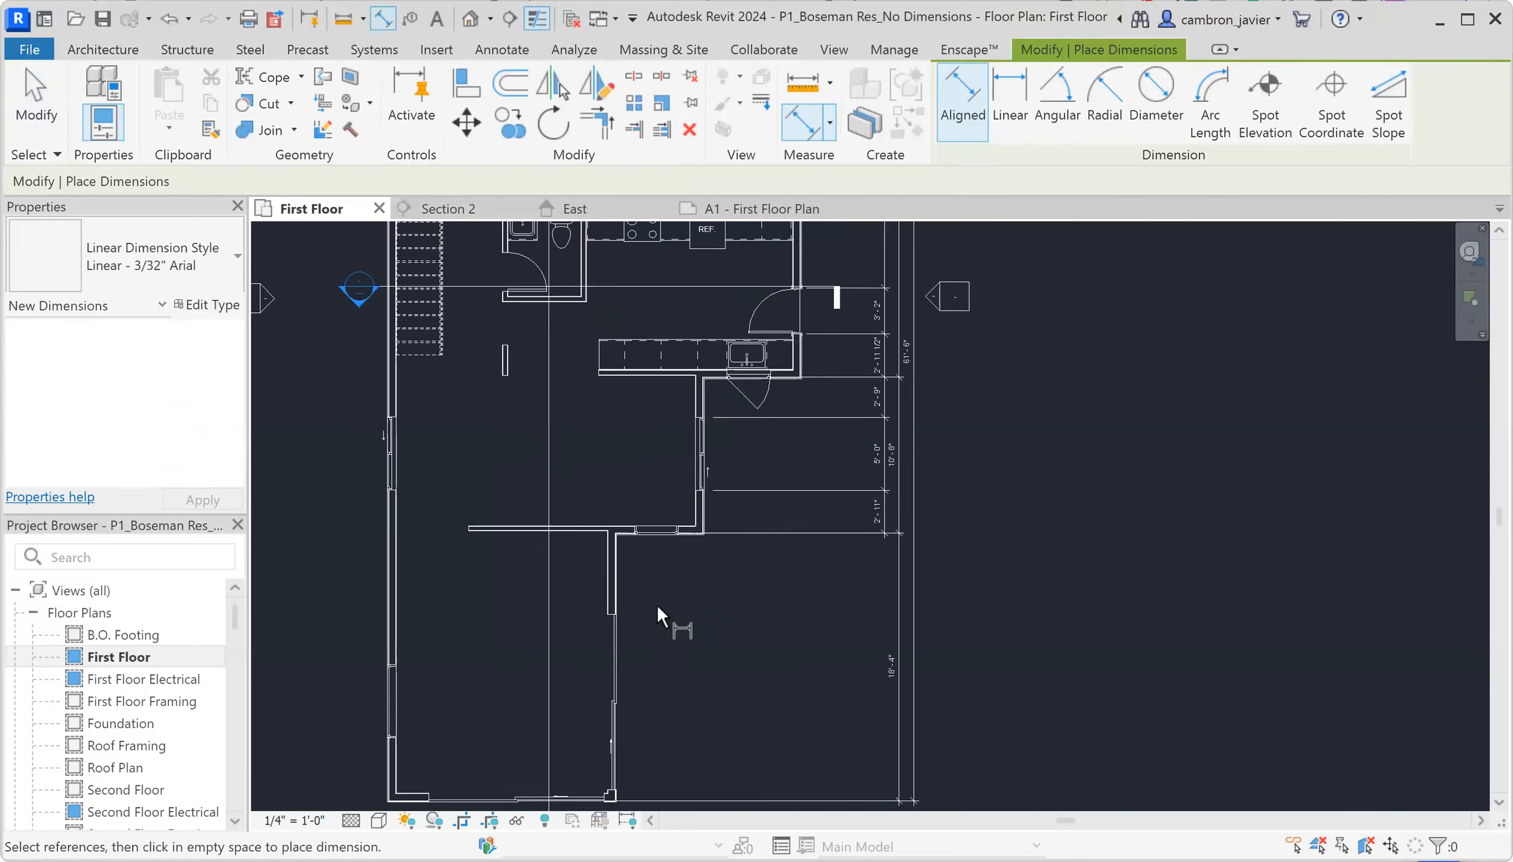
scroll(608, 510, "up", 2)
left_click(529, 419)
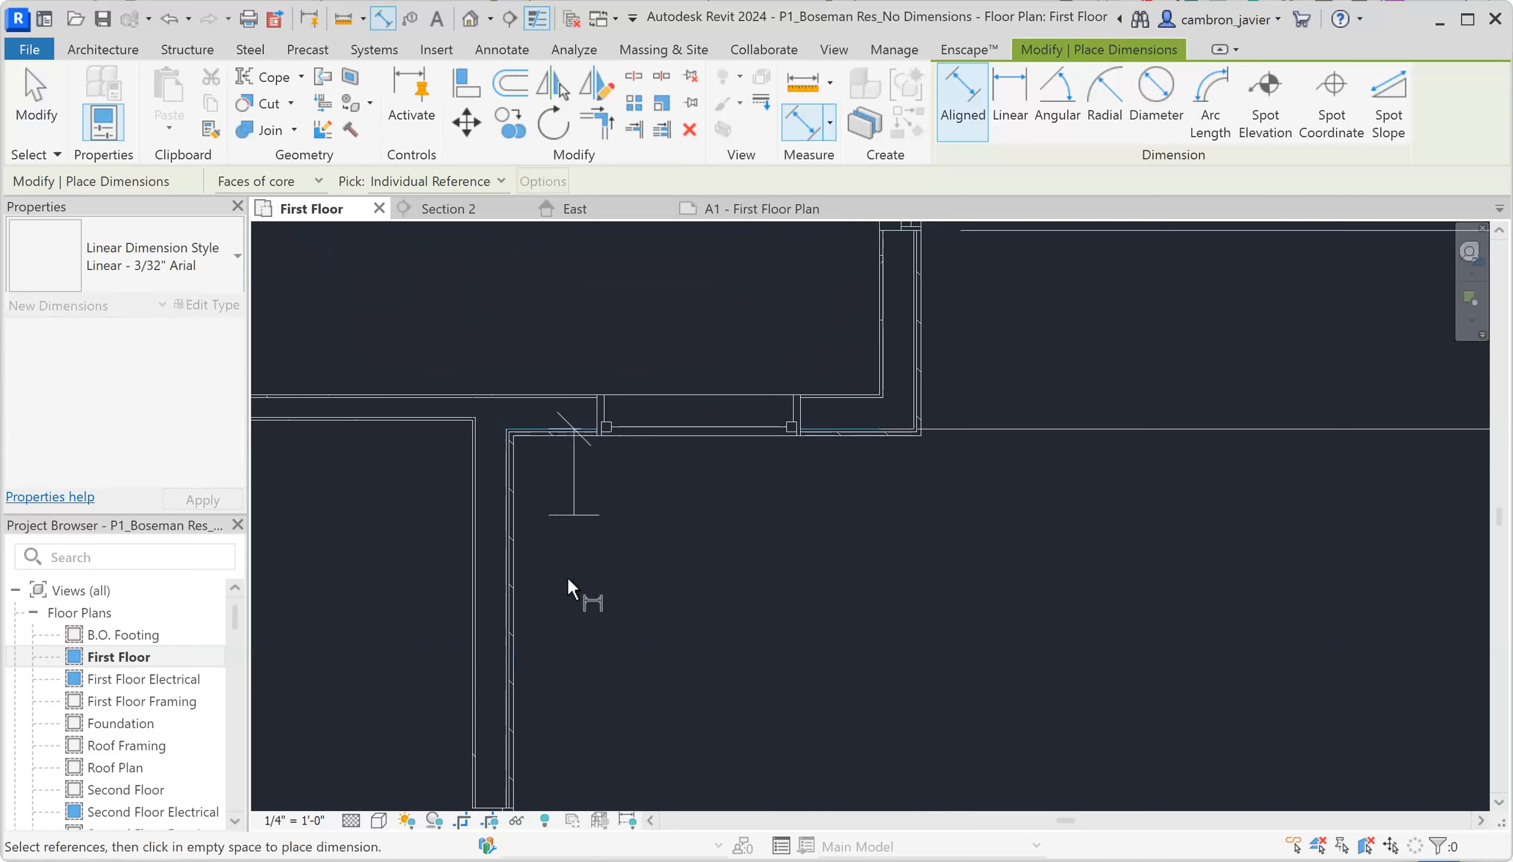
scroll(567, 580, "down", 2)
scroll(527, 686, "up", 2)
left_click(528, 685)
scroll(911, 629, "down", 3)
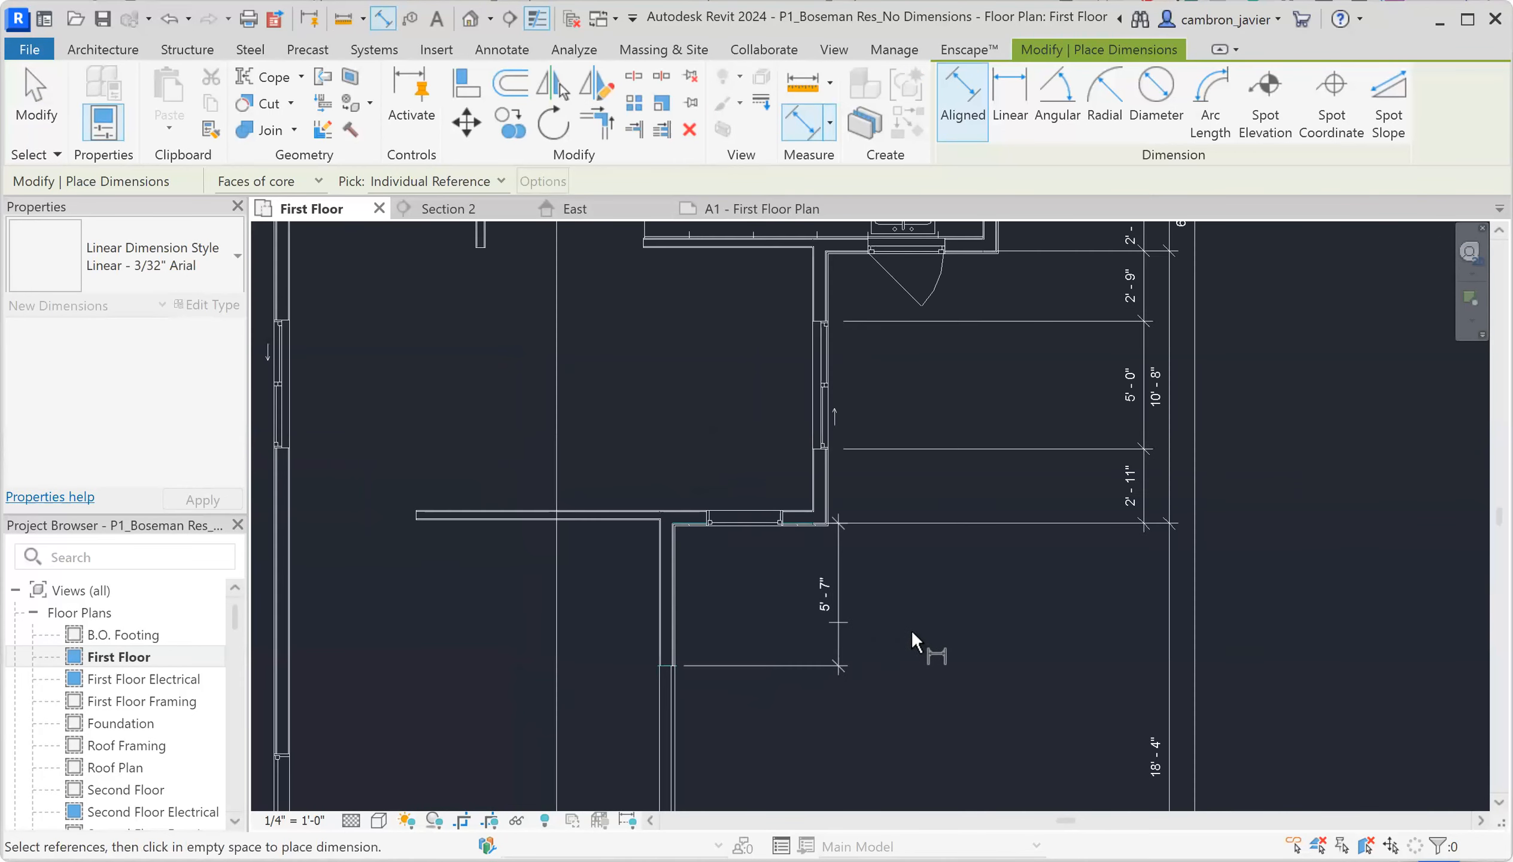
left_click(934, 632)
scroll(720, 537, "up", 3)
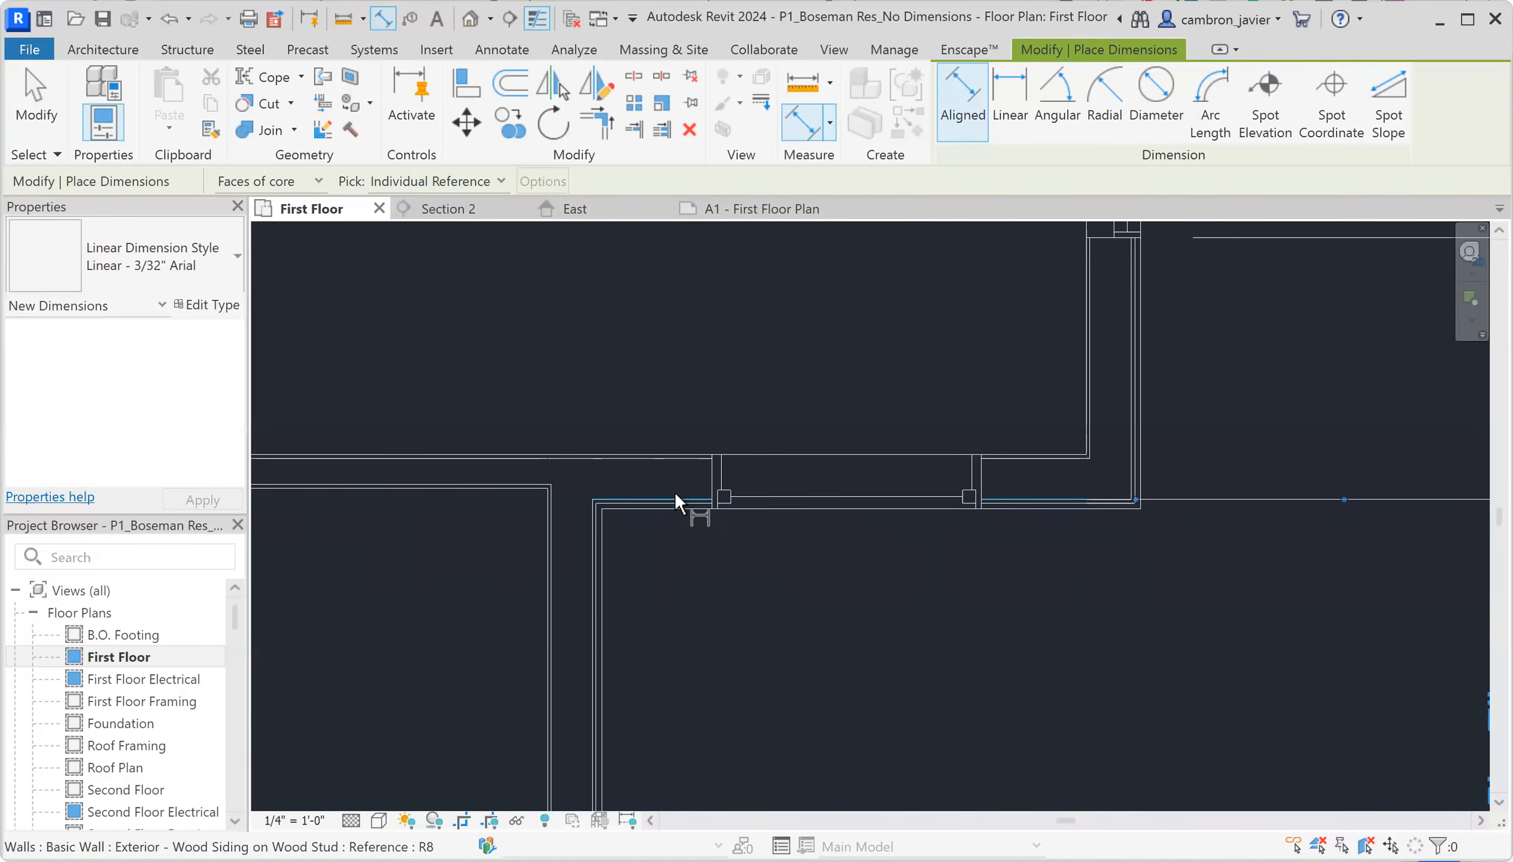
left_click(682, 497)
scroll(706, 466, "down", 3)
scroll(711, 480, "up", 4)
key("Escape")
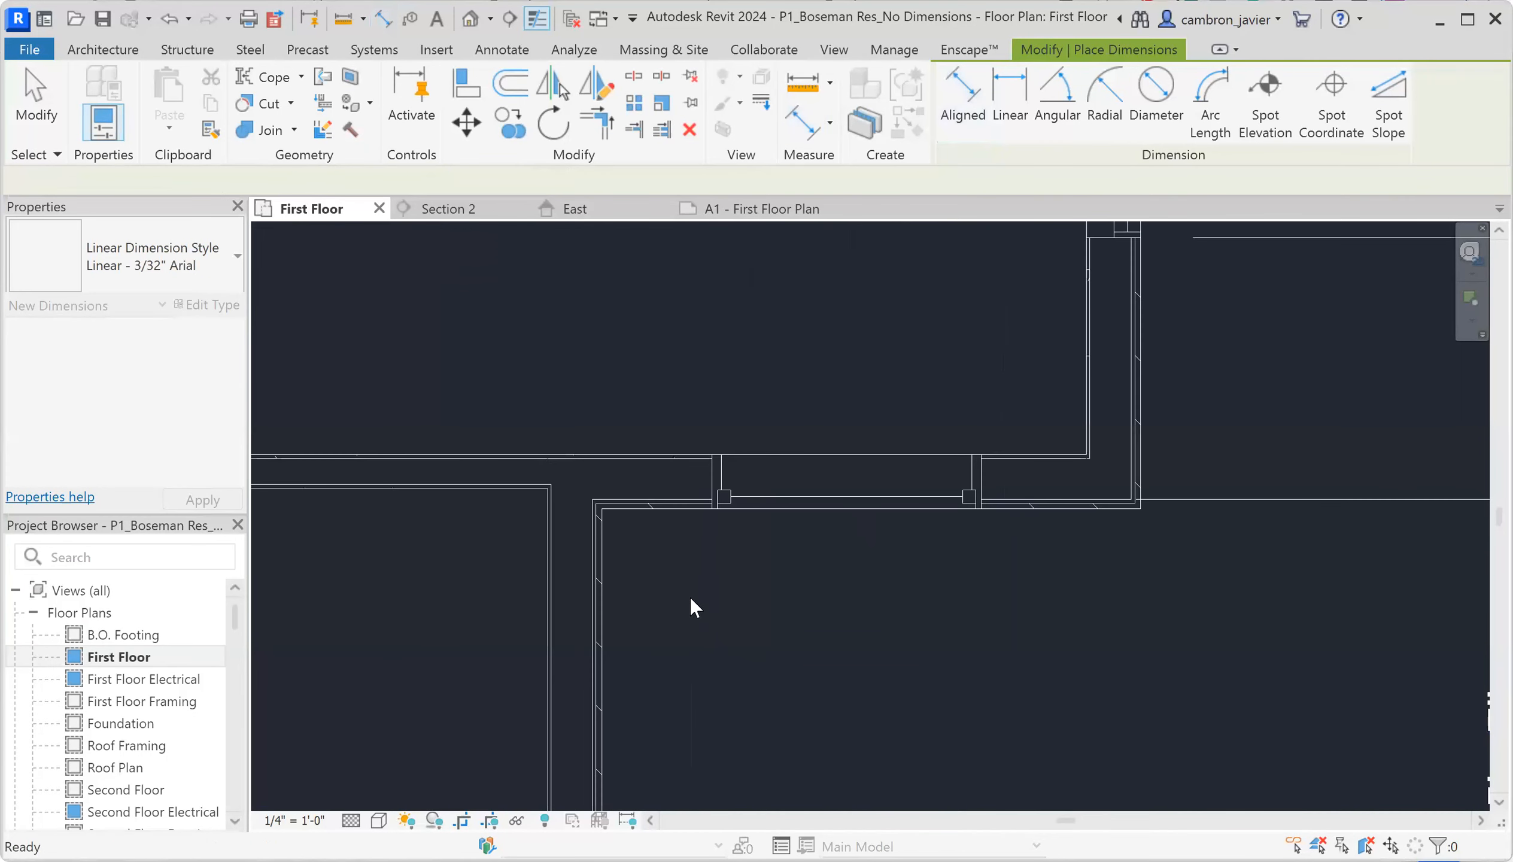
Dimension the double sliding door opening in the lower right wall, placing the dimension closer to the wall than the wall-segment dimension above.
scroll(688, 588, "up", 2)
scroll(661, 561, "down", 2)
scroll(660, 541, "down", 4)
scroll(637, 630, "up", 6)
left_click(627, 593)
scroll(775, 532, "down", 5)
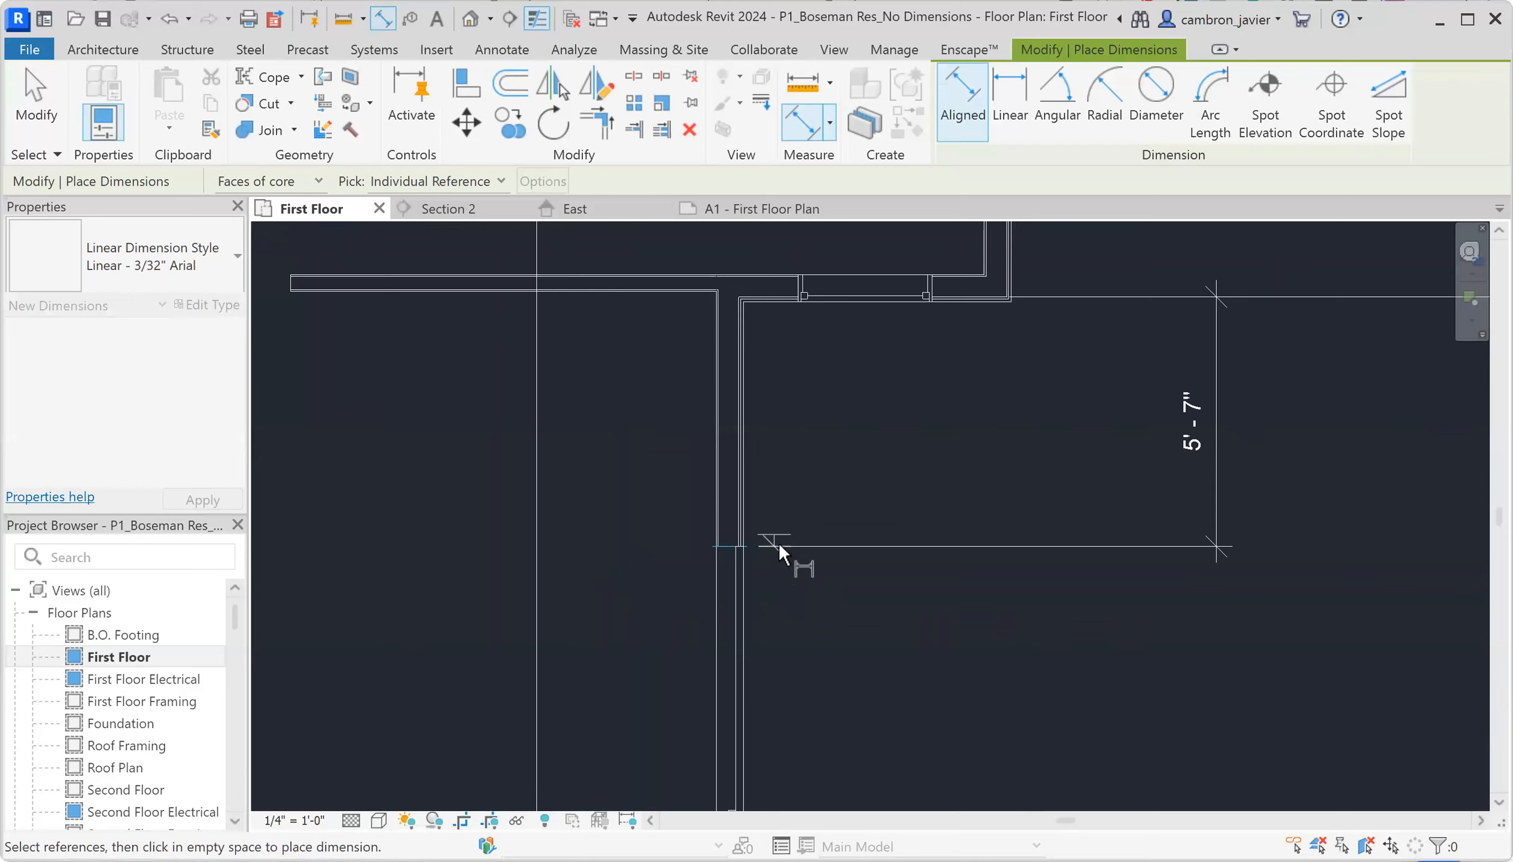
scroll(781, 630, "up", 3)
scroll(758, 657, "up", 3)
left_click(715, 713)
left_click(911, 624)
Dimension from the sliding door's lower side to the bottom wall's outer core face, placed in line with the wall-segment dimension above the door.
scroll(726, 712, "up", 4)
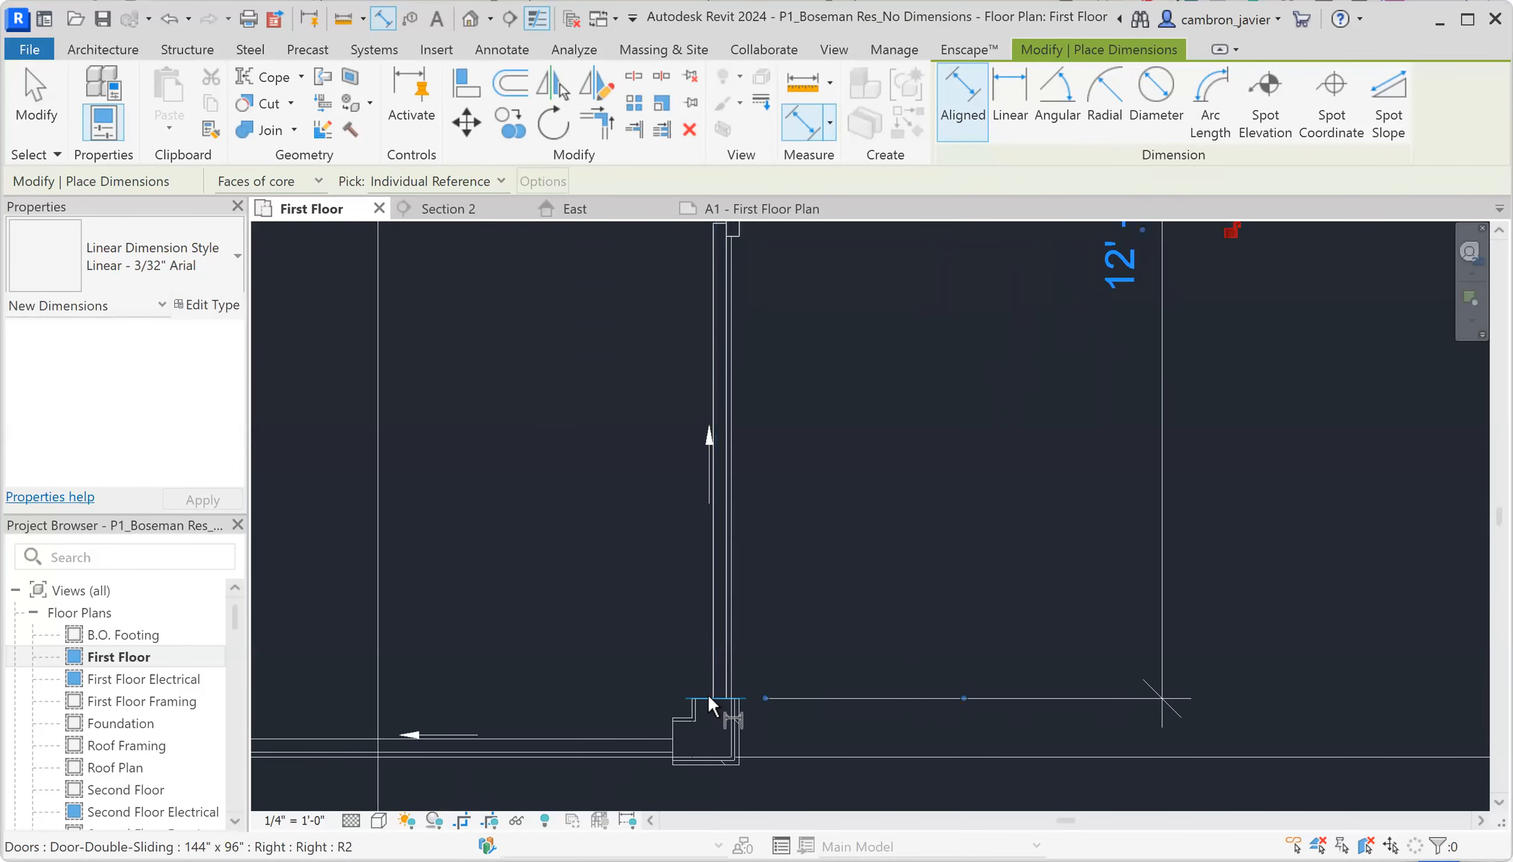
left_click(708, 733)
left_click(698, 754)
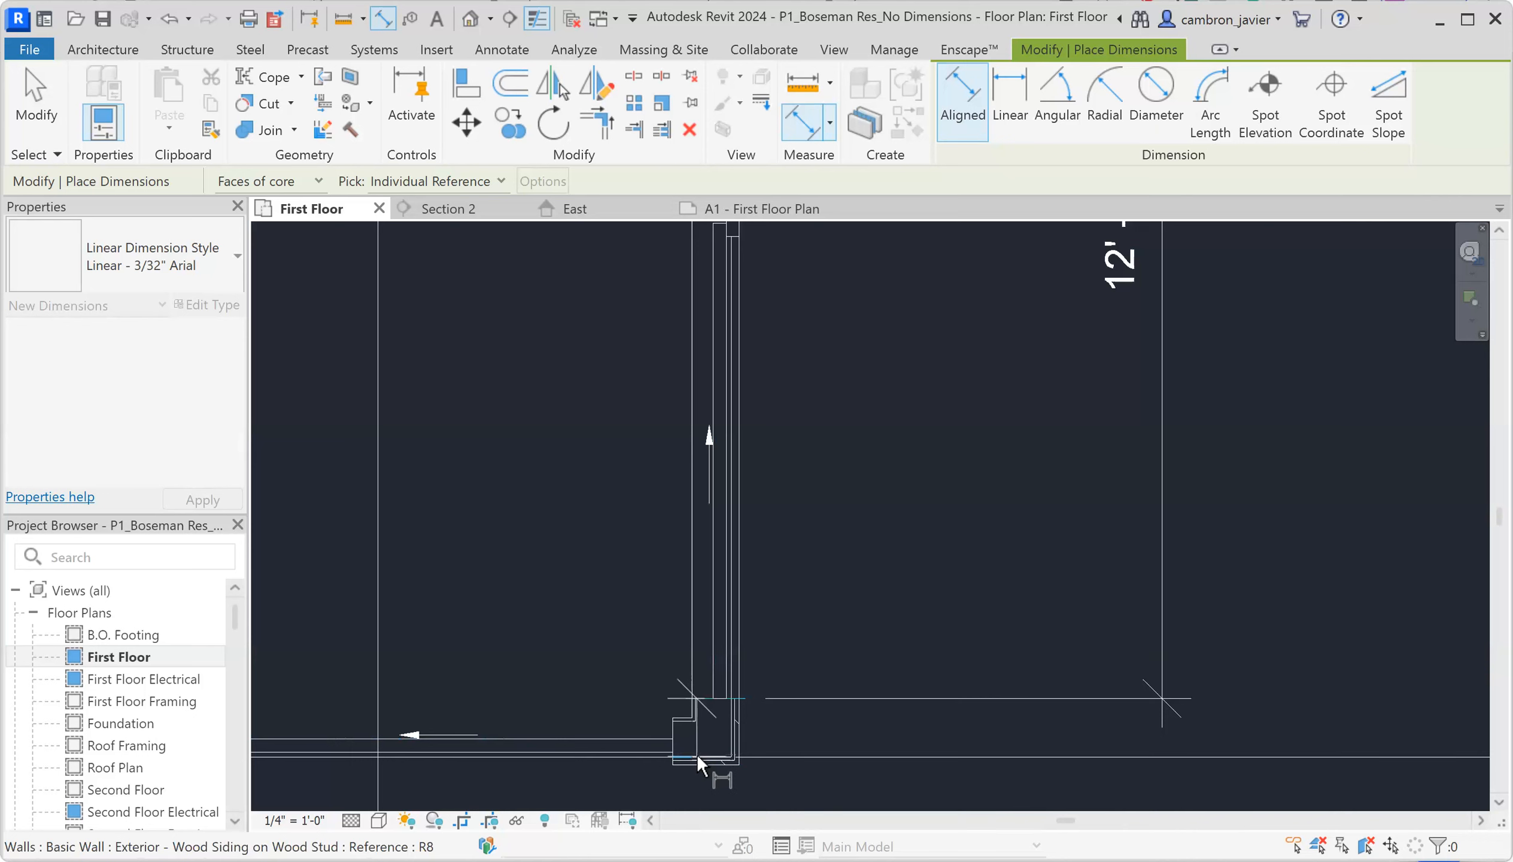
scroll(835, 695, "down", 3)
left_click(1192, 642)
scroll(976, 636, "down", 7)
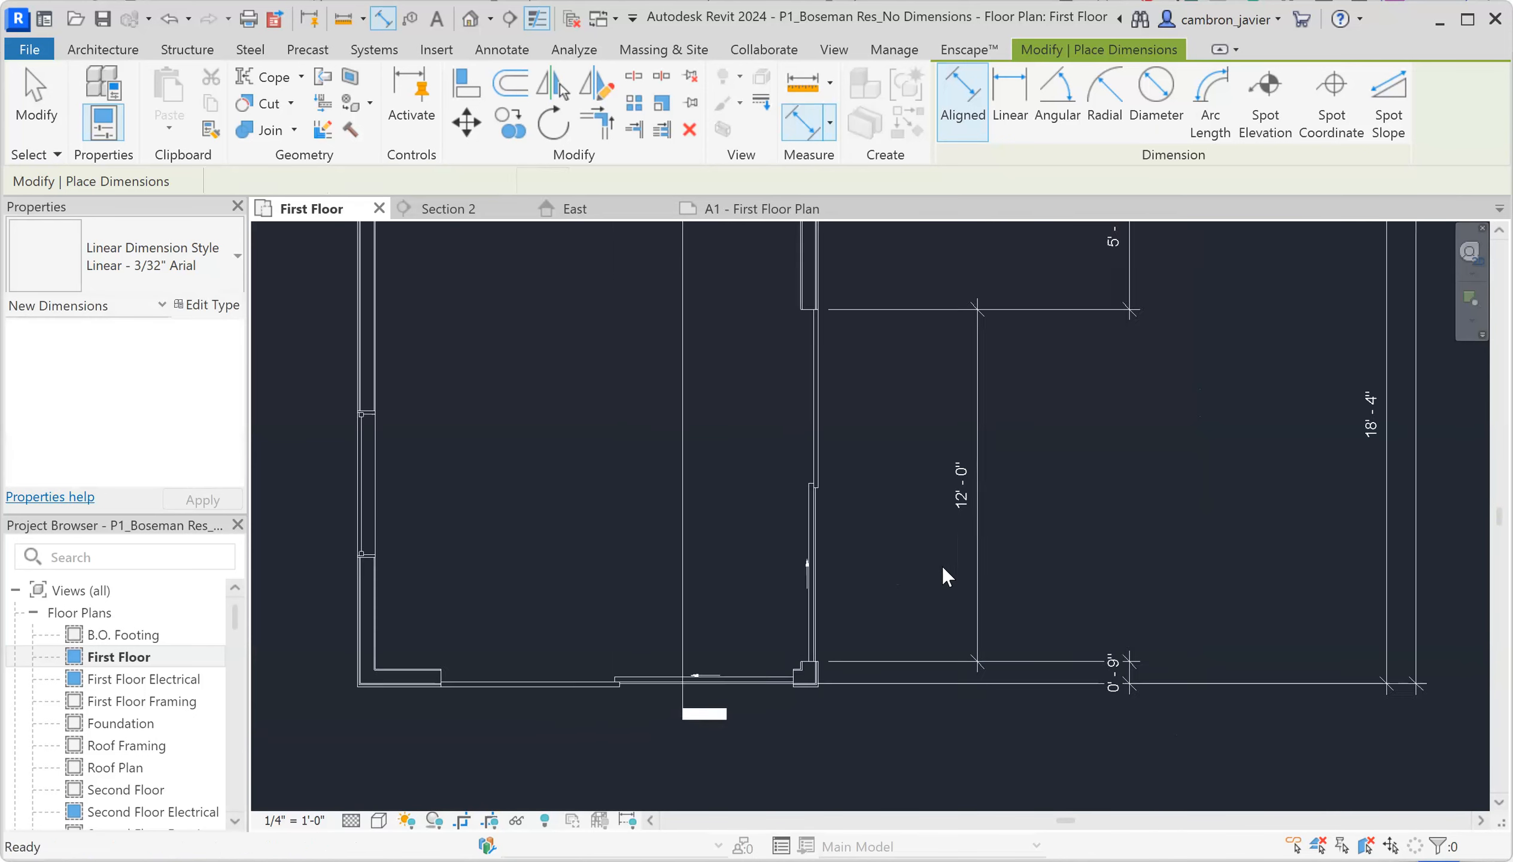
key("Escape")
key("Escape")
scroll(1135, 458, "up", 3)
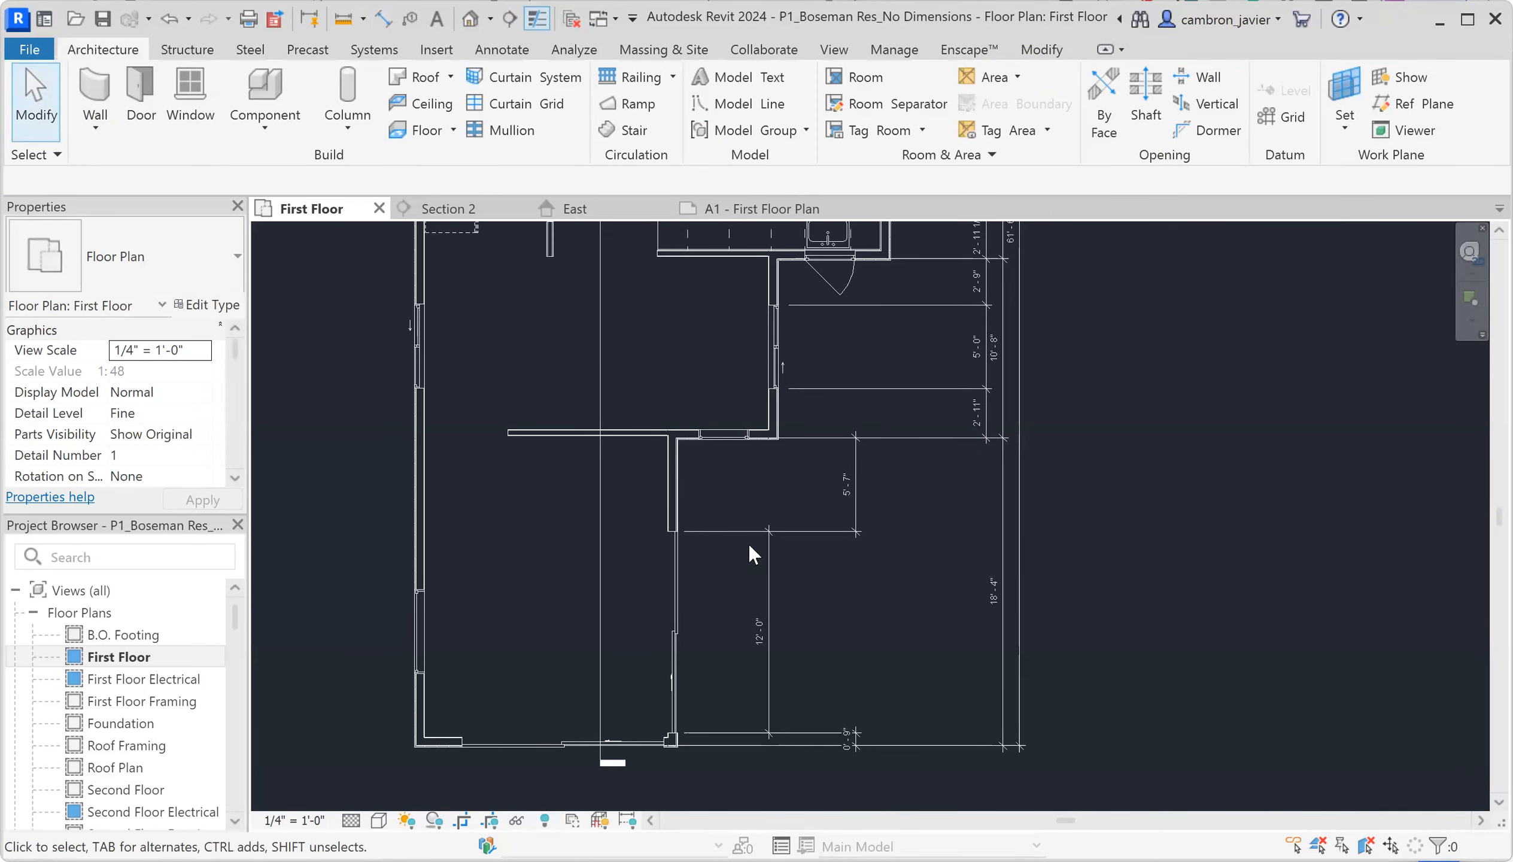
scroll(715, 586, "down", 1)
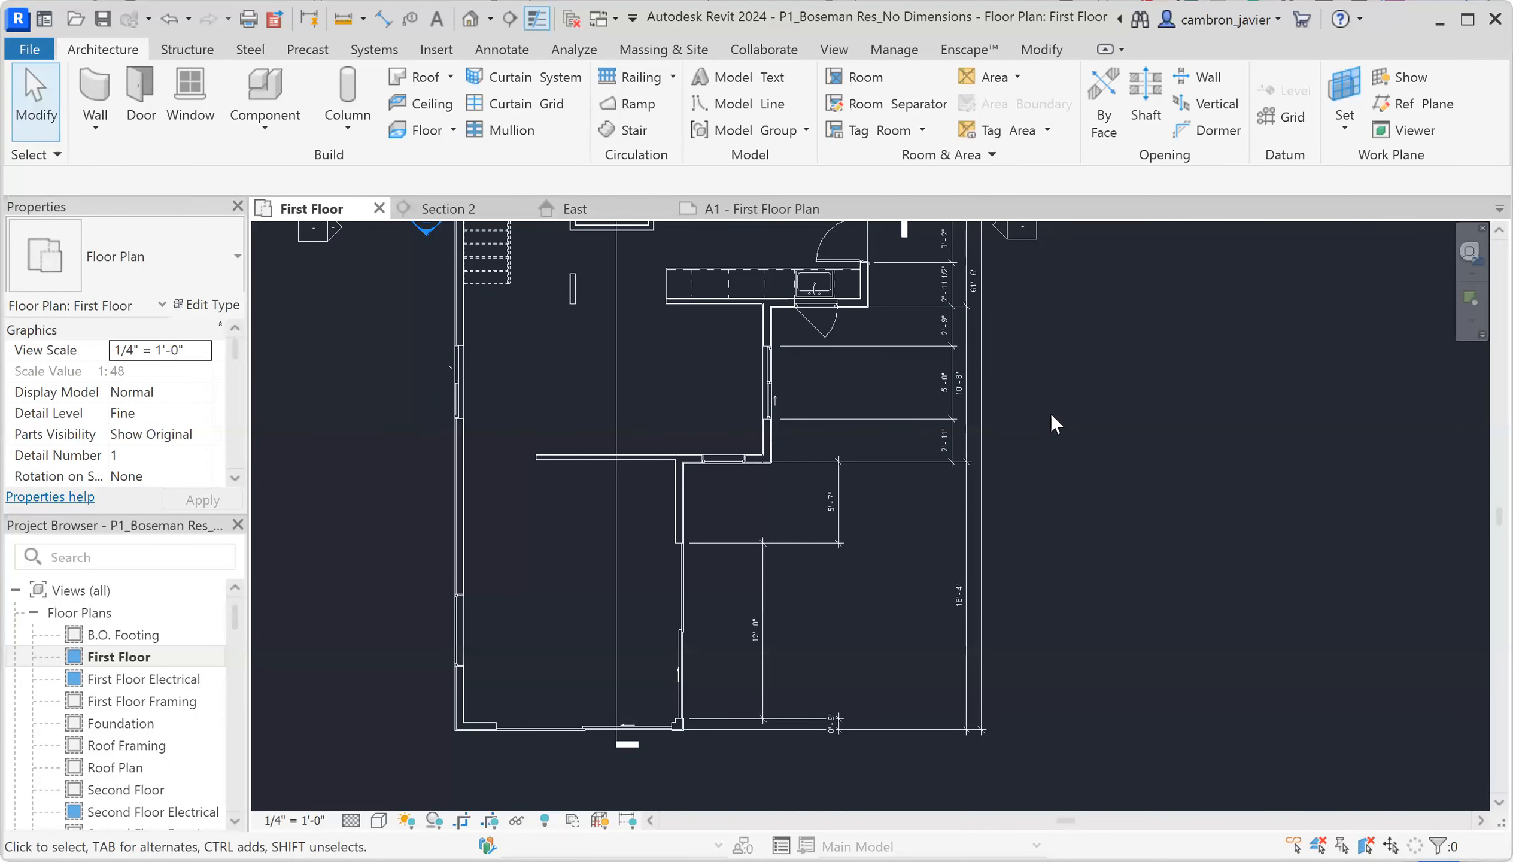
scroll(805, 528, "down", 5)
scroll(791, 447, "up", 3)
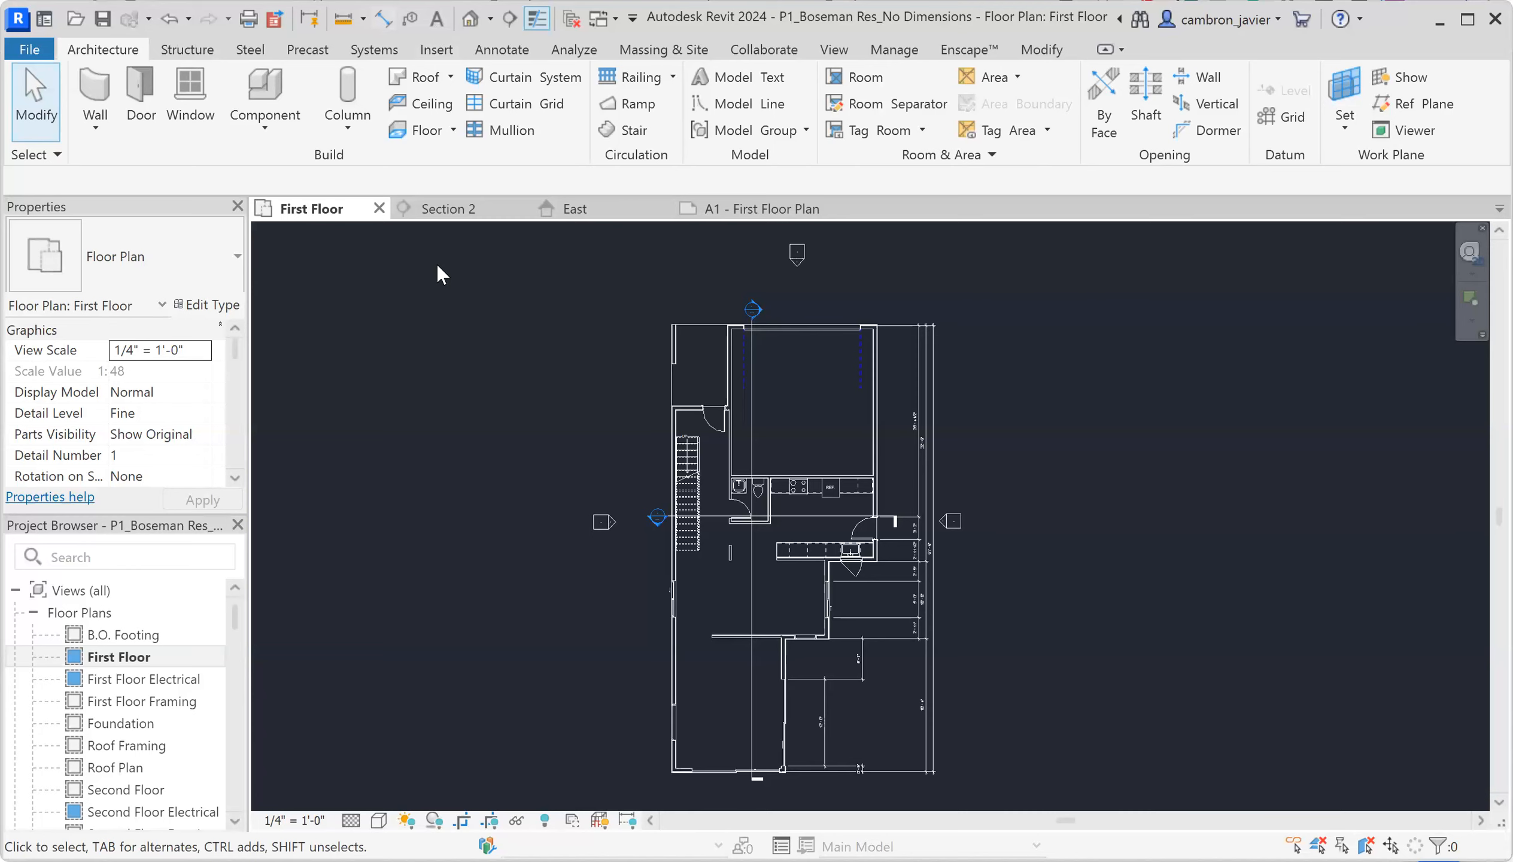
Add a vertical aligned dimension inside the room from the lower partition's upper face to the kitchen partition's upper face.
key("d")
key("i")
scroll(699, 550, "down", 2)
scroll(714, 429, "up", 4)
scroll(658, 432, "down", 2)
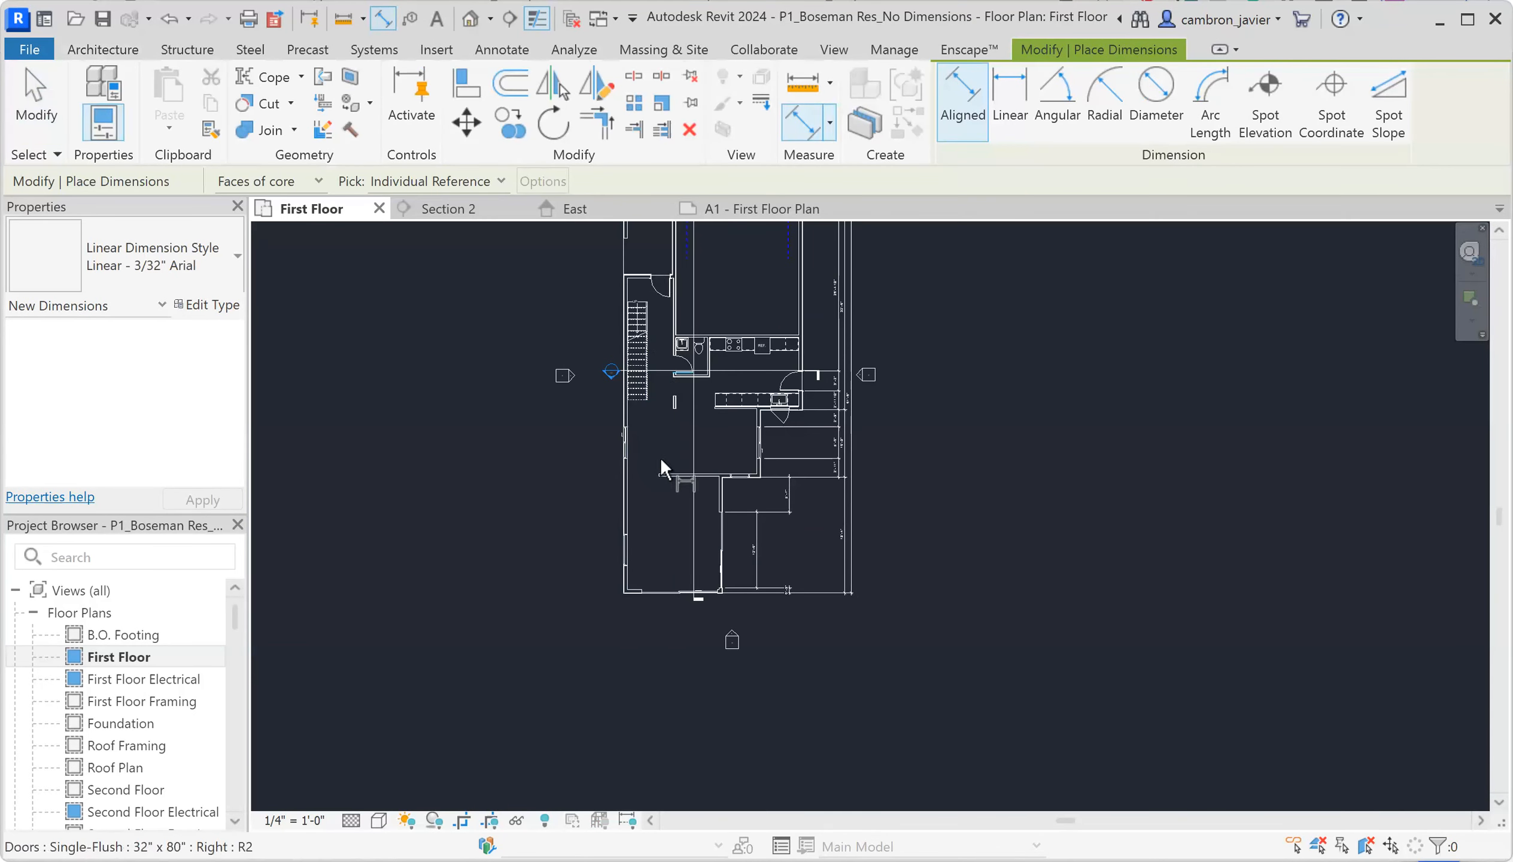
scroll(670, 456, "up", 1)
scroll(690, 399, "up", 5)
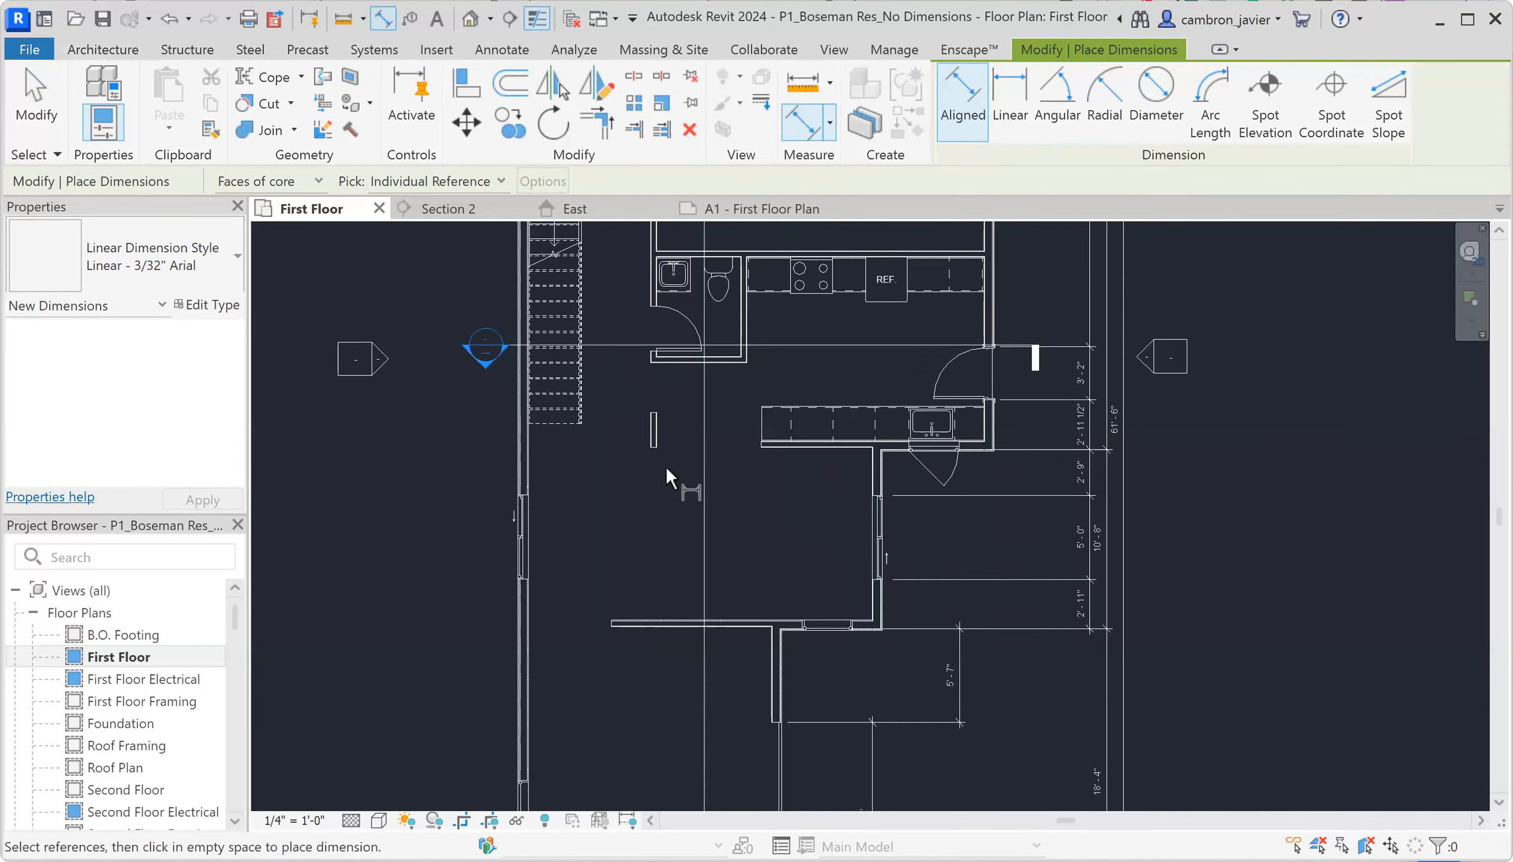
scroll(644, 418, "down", 2)
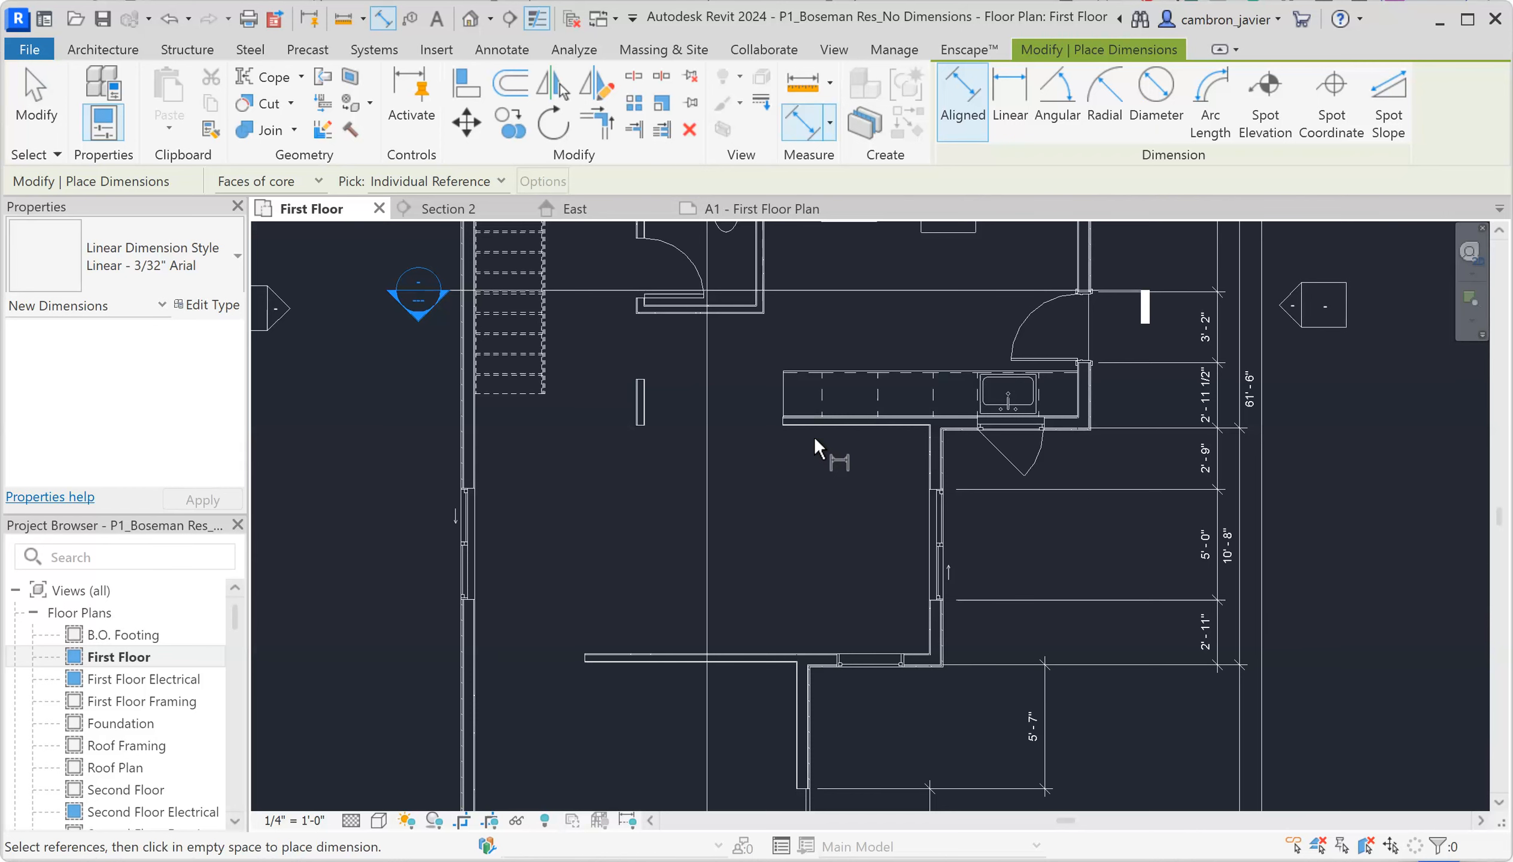
scroll(700, 486, "down", 2)
scroll(690, 340, "up", 1)
scroll(716, 510, "up", 1)
scroll(722, 498, "down", 2)
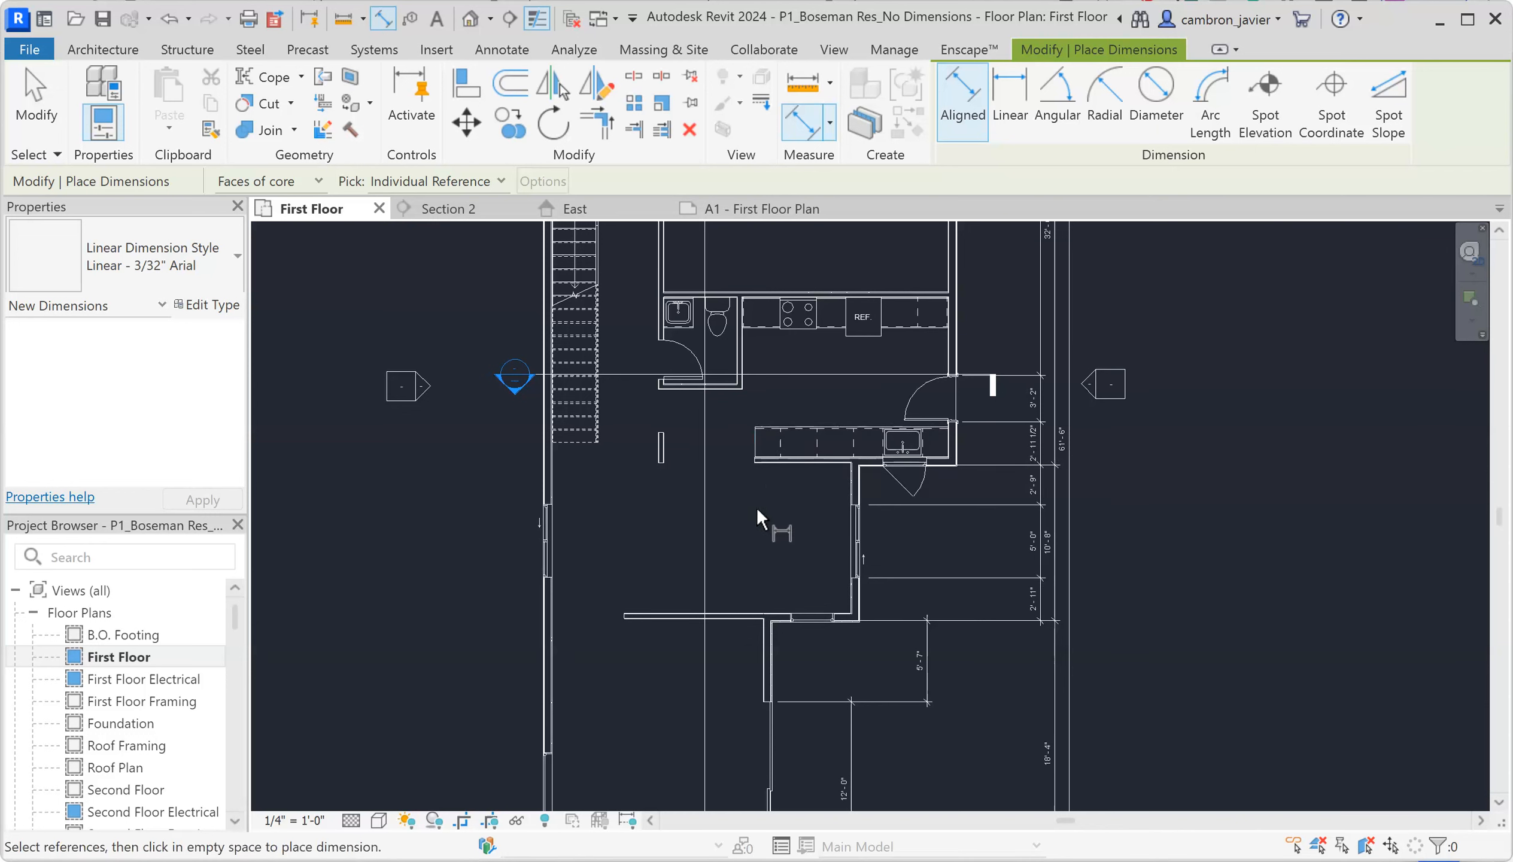
scroll(769, 456, "up", 3)
left_click(697, 727)
left_click(768, 630)
Dimension from the bathroom door's lower side to the kitchen partition, and the room's width between the inner core faces of its side walls.
left_click(620, 335)
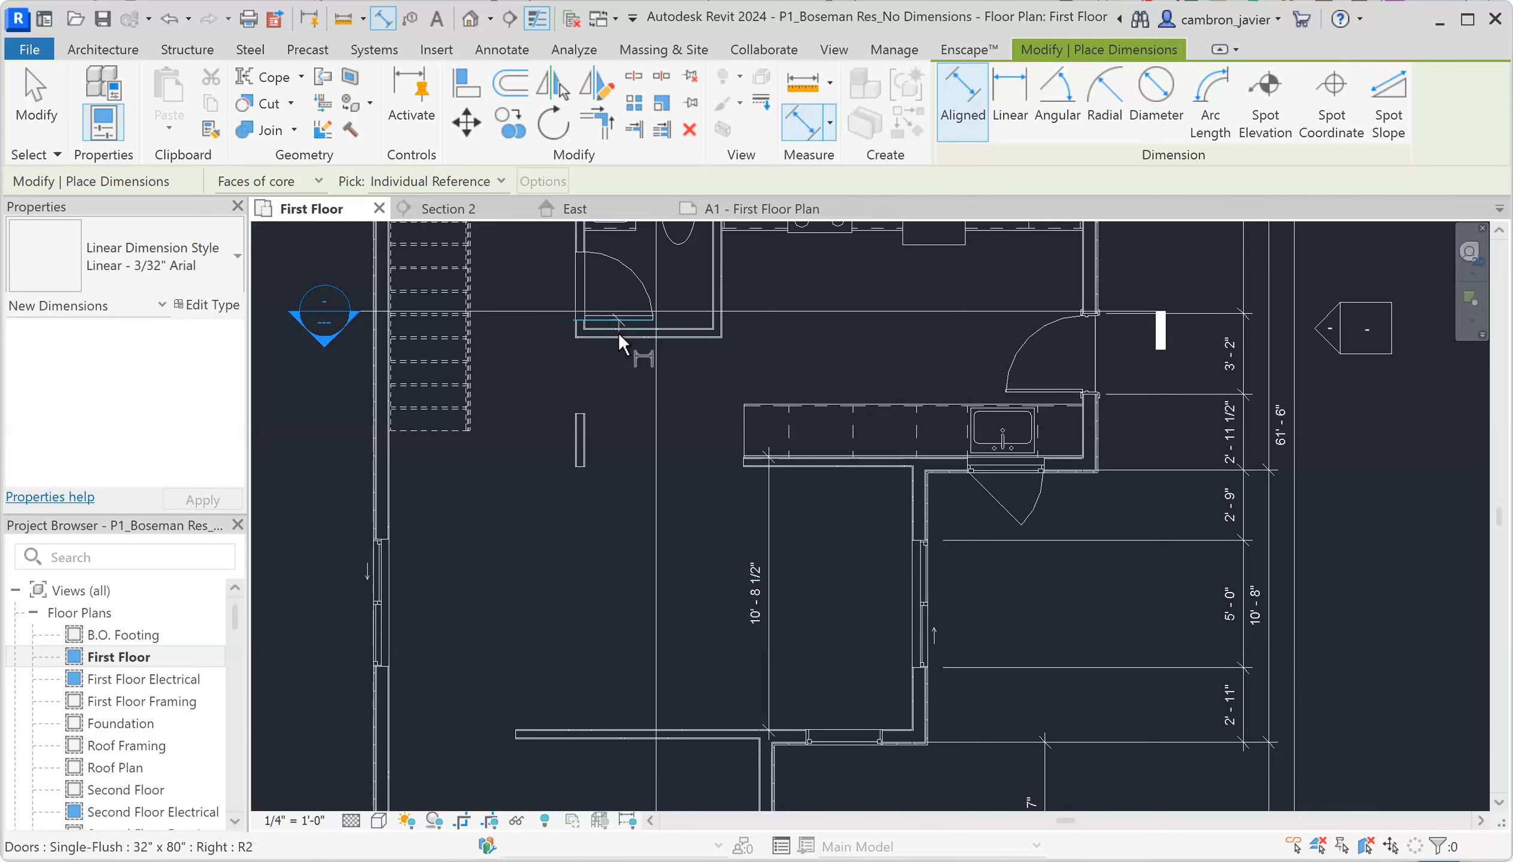
left_click(666, 468)
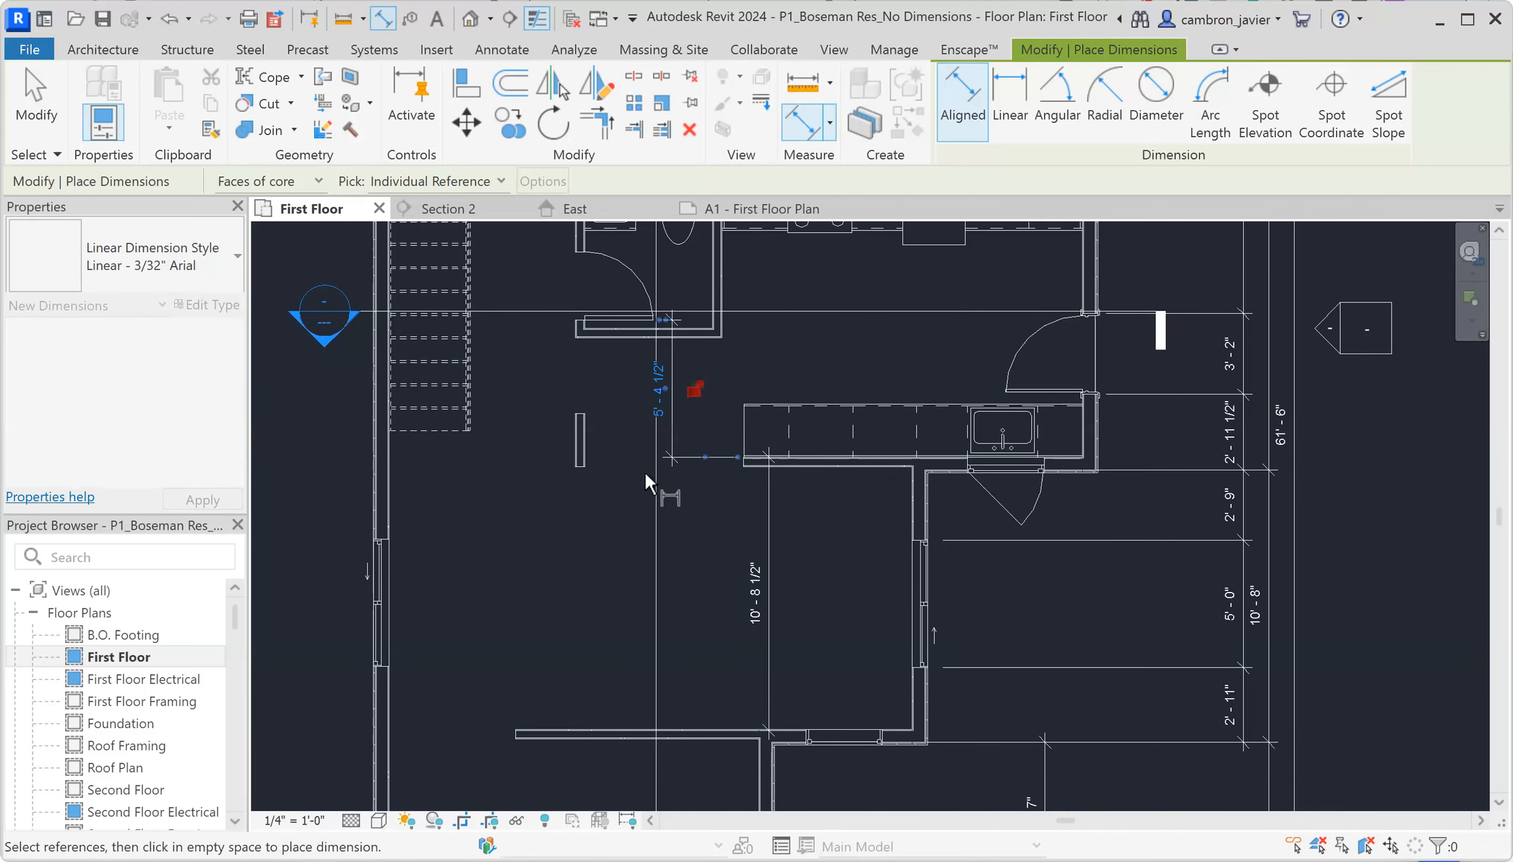
left_click(388, 506)
left_click(907, 486)
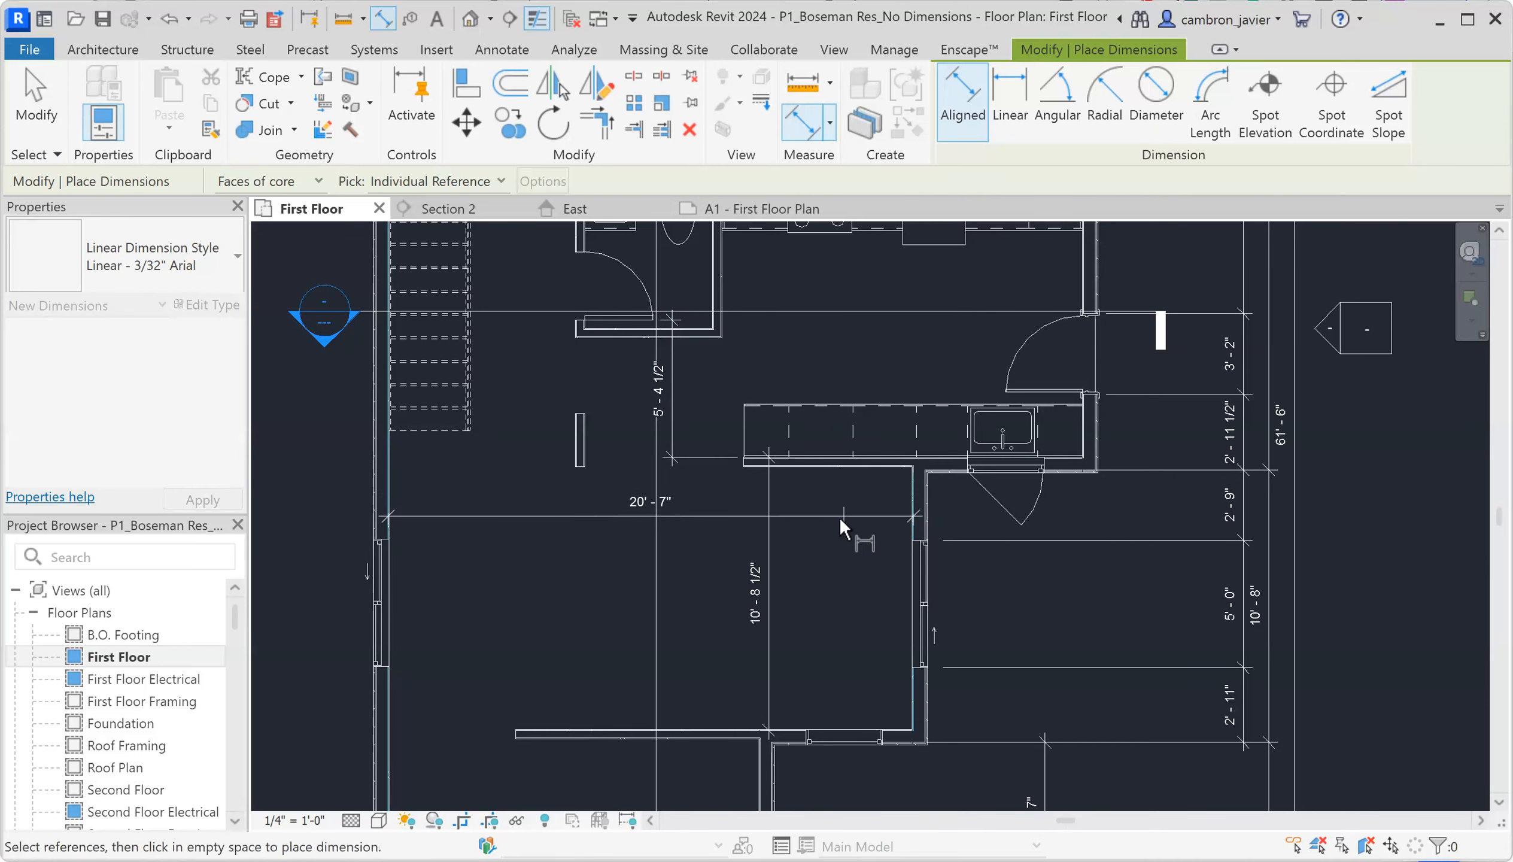
left_click(839, 517)
Dimension the room's clear depth between the facing faces of the kitchen partition and the lower partition.
left_click(815, 467)
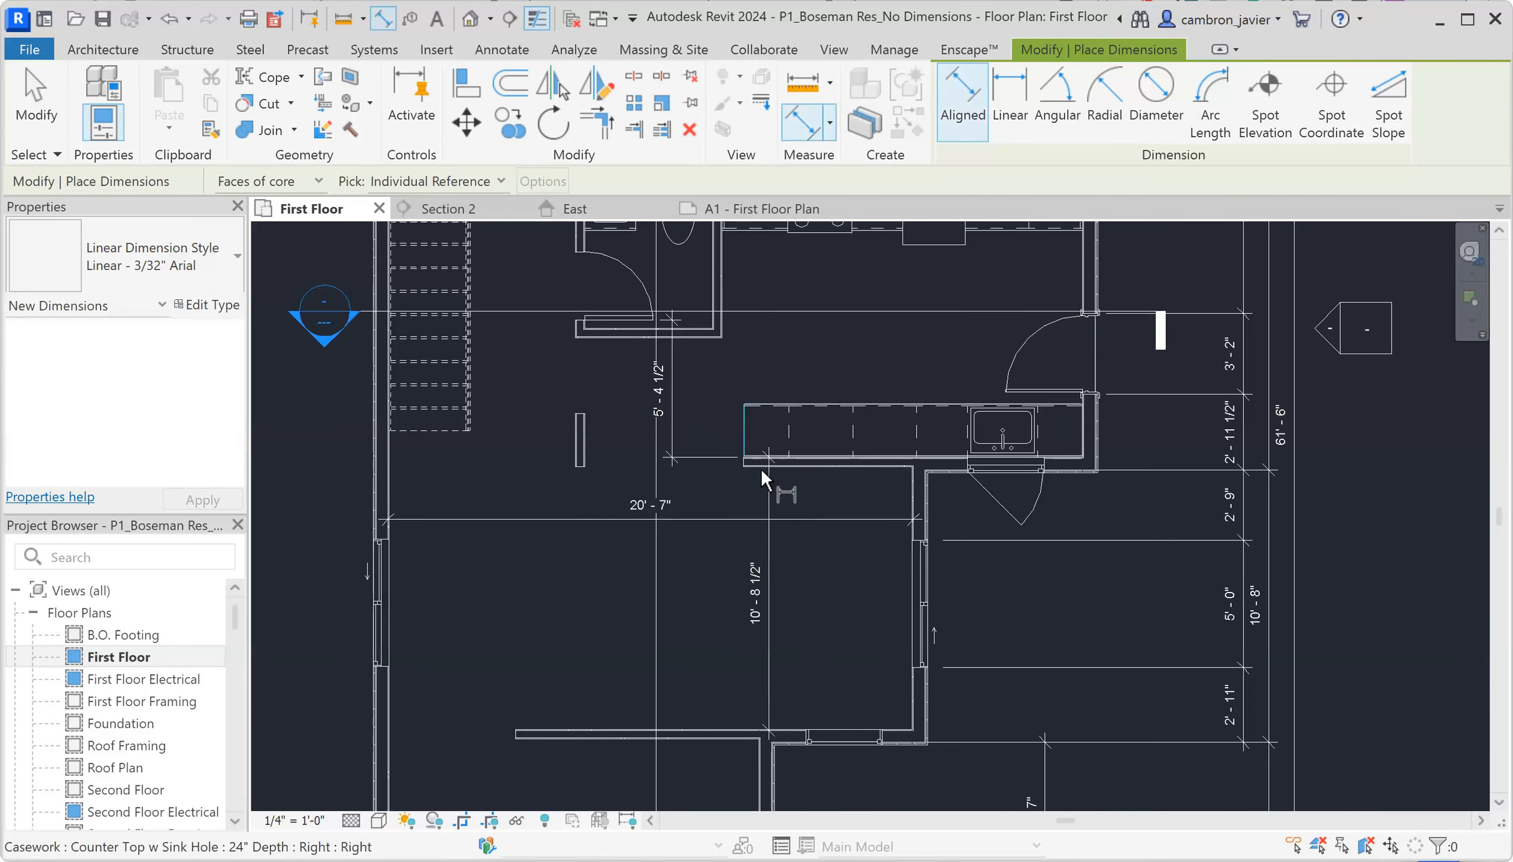
scroll(762, 466, "up", 2)
scroll(750, 600, "down", 2)
left_click(722, 723)
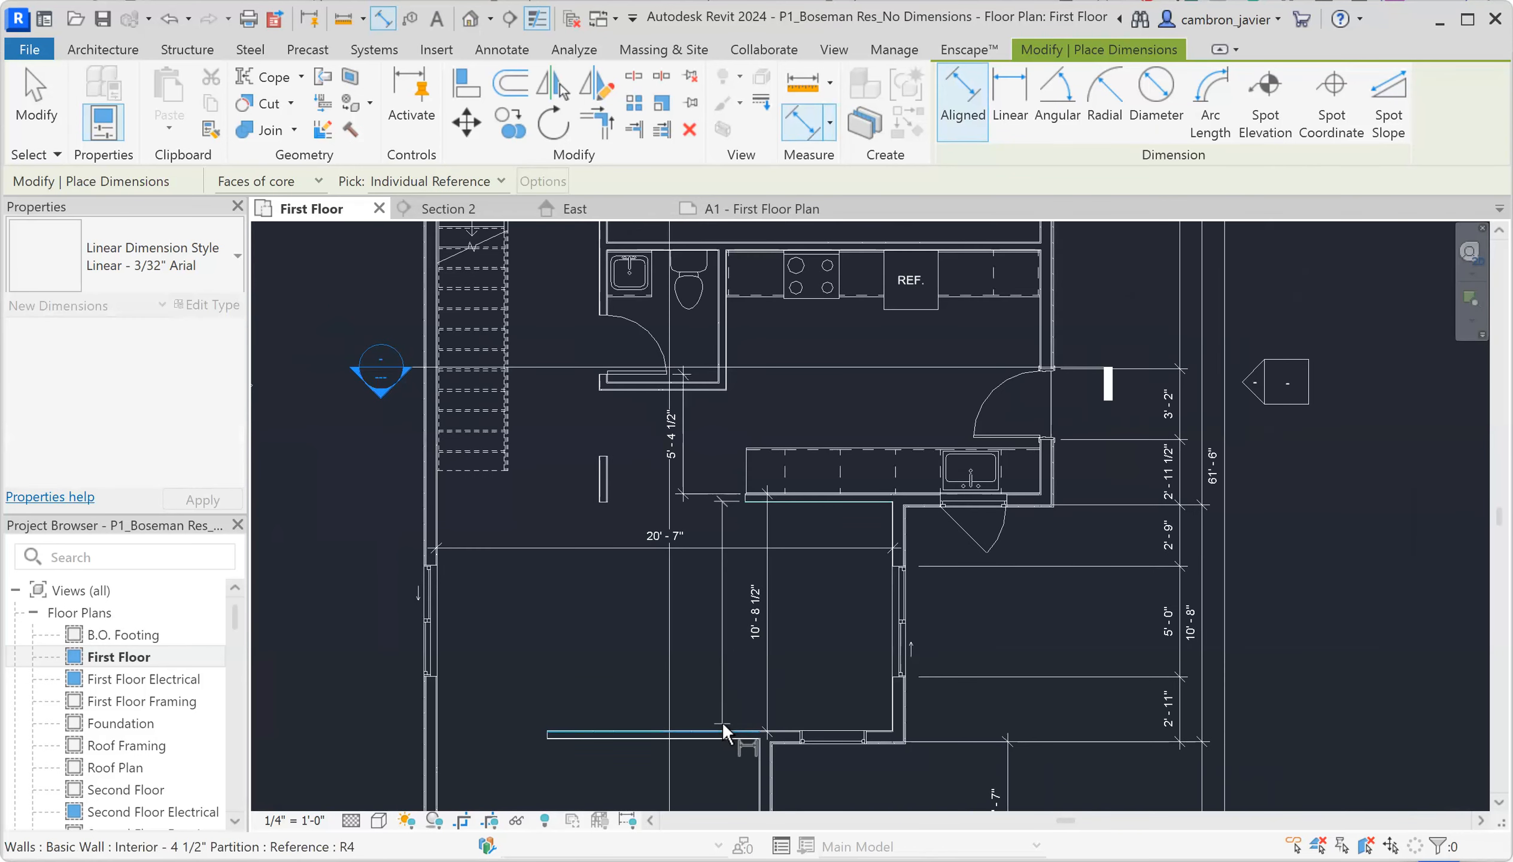
left_click(706, 633)
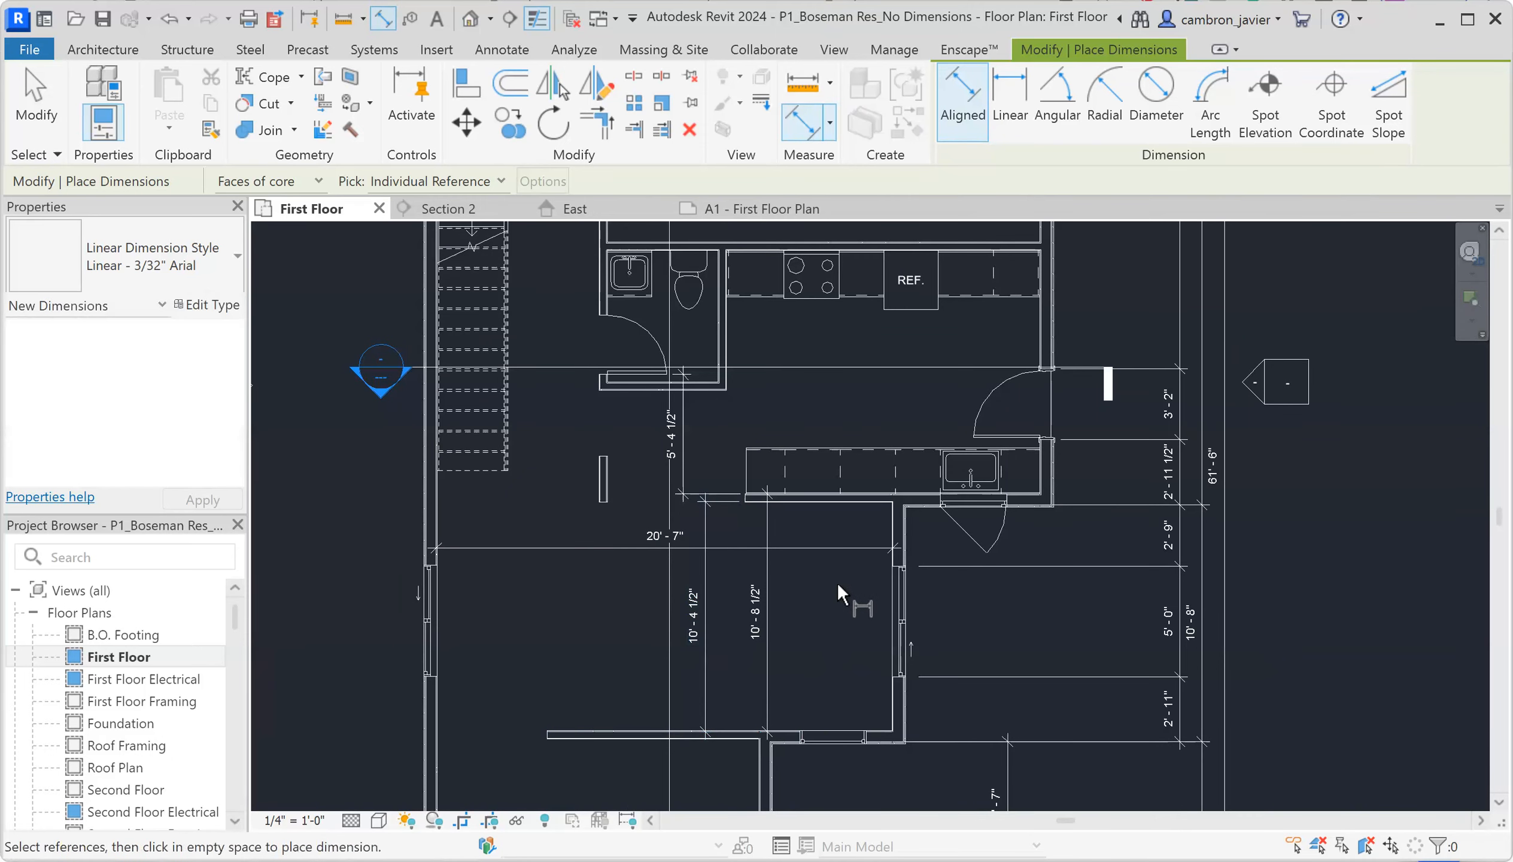
scroll(837, 581, "down", 2)
scroll(838, 491, "up", 2)
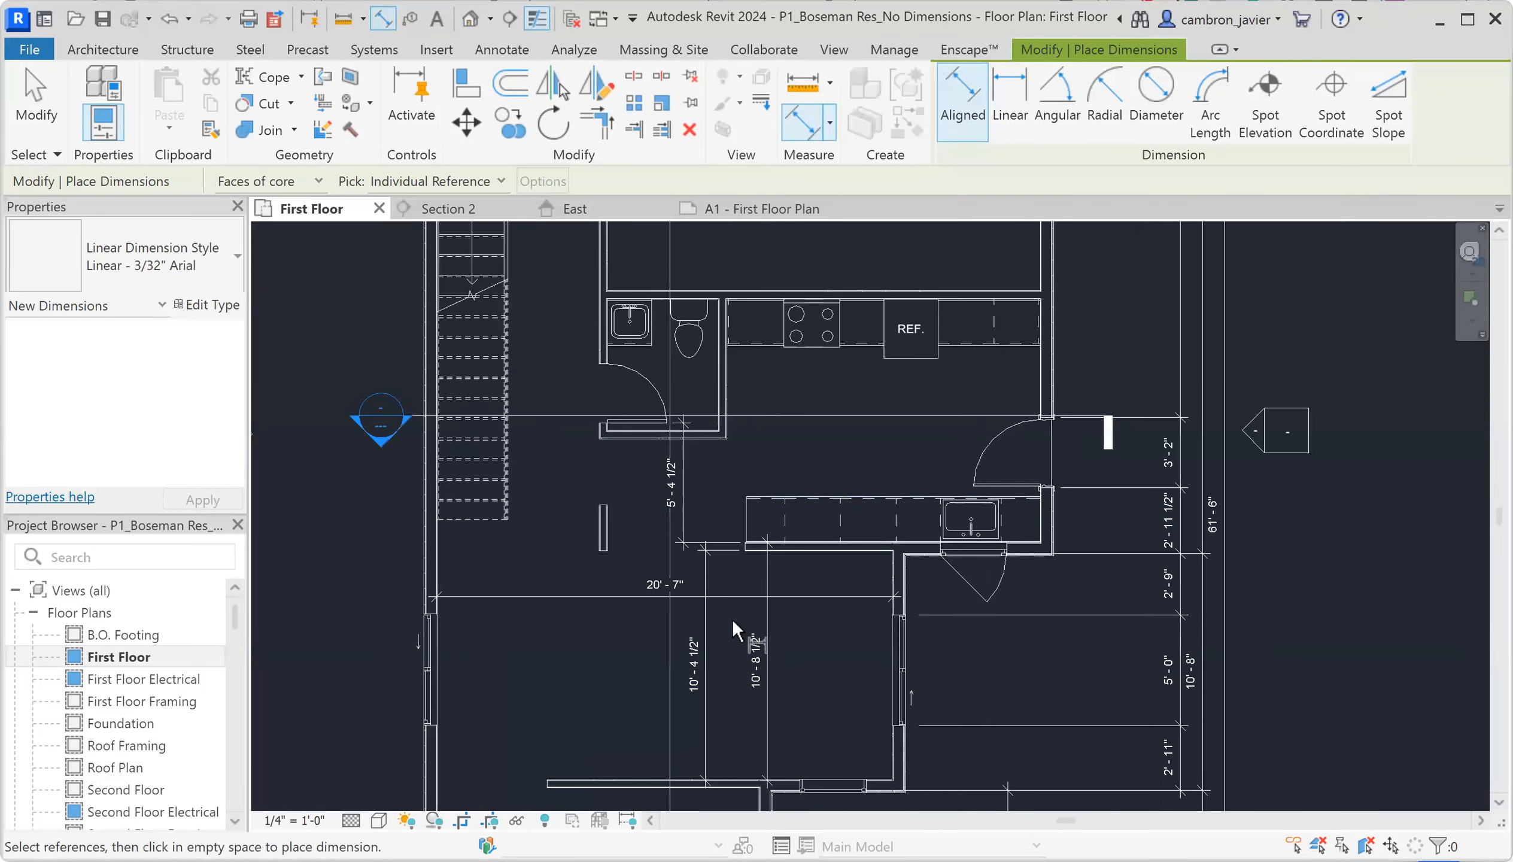
key("Escape")
key("Escape")
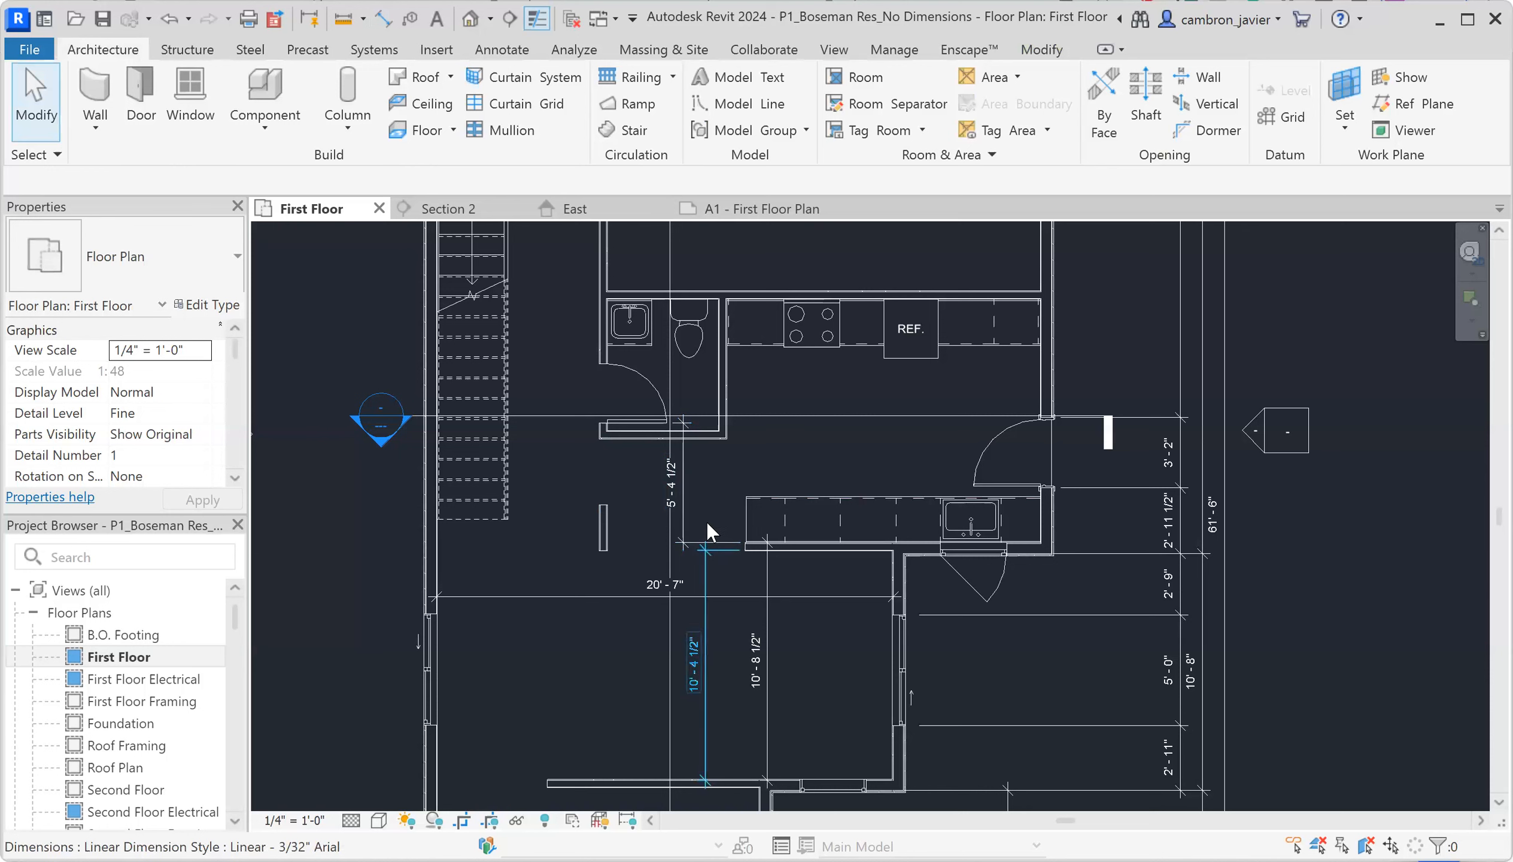
Delete the dimensions inside the room with a crossing selection, accepting the deletion of Section 3.
left_click_drag(817, 581, 605, 626)
key("Delete")
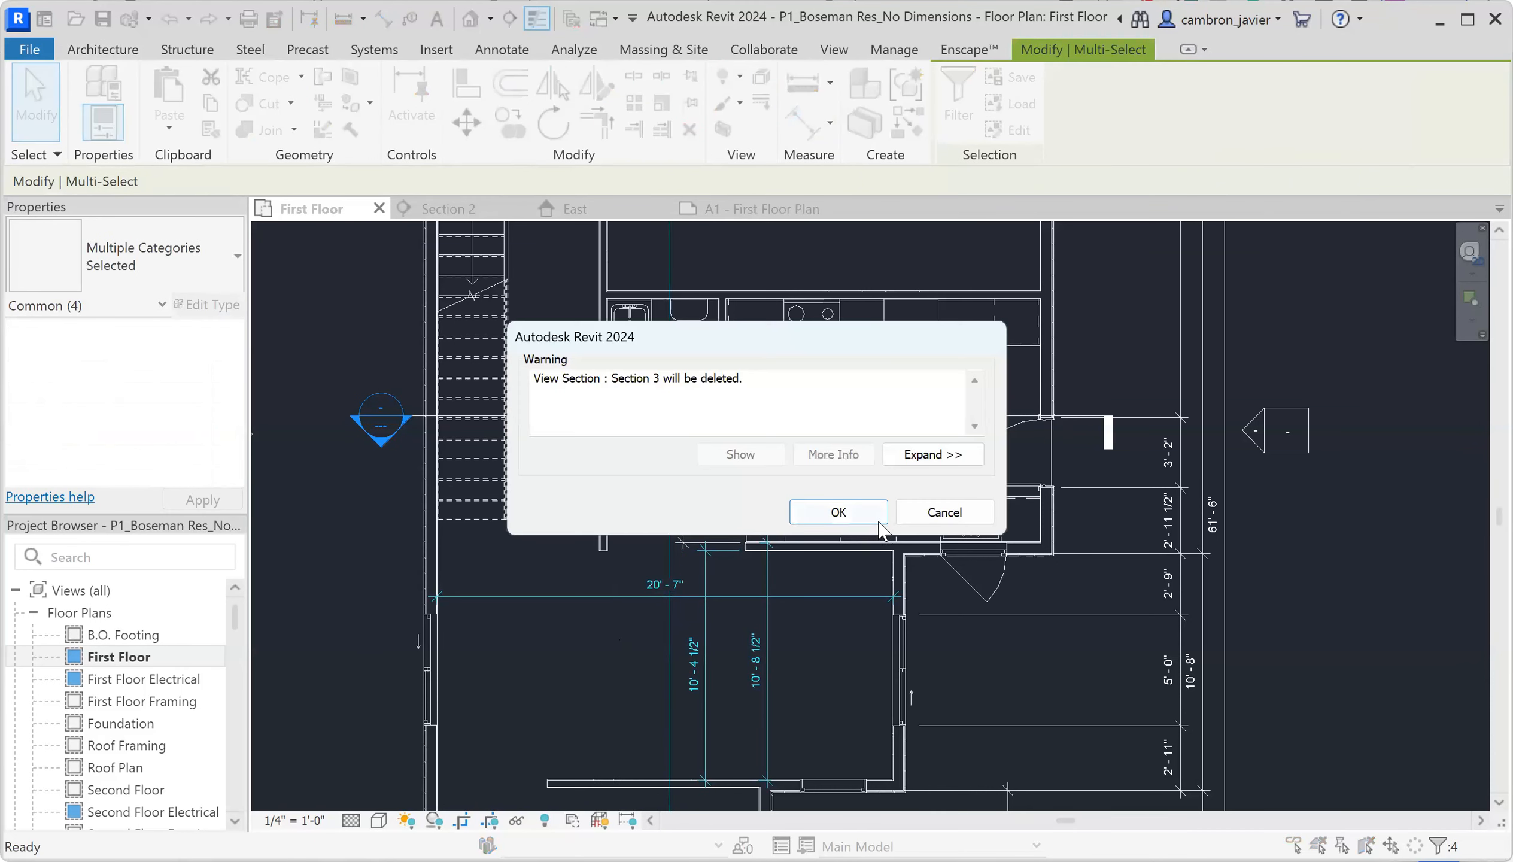
left_click(847, 512)
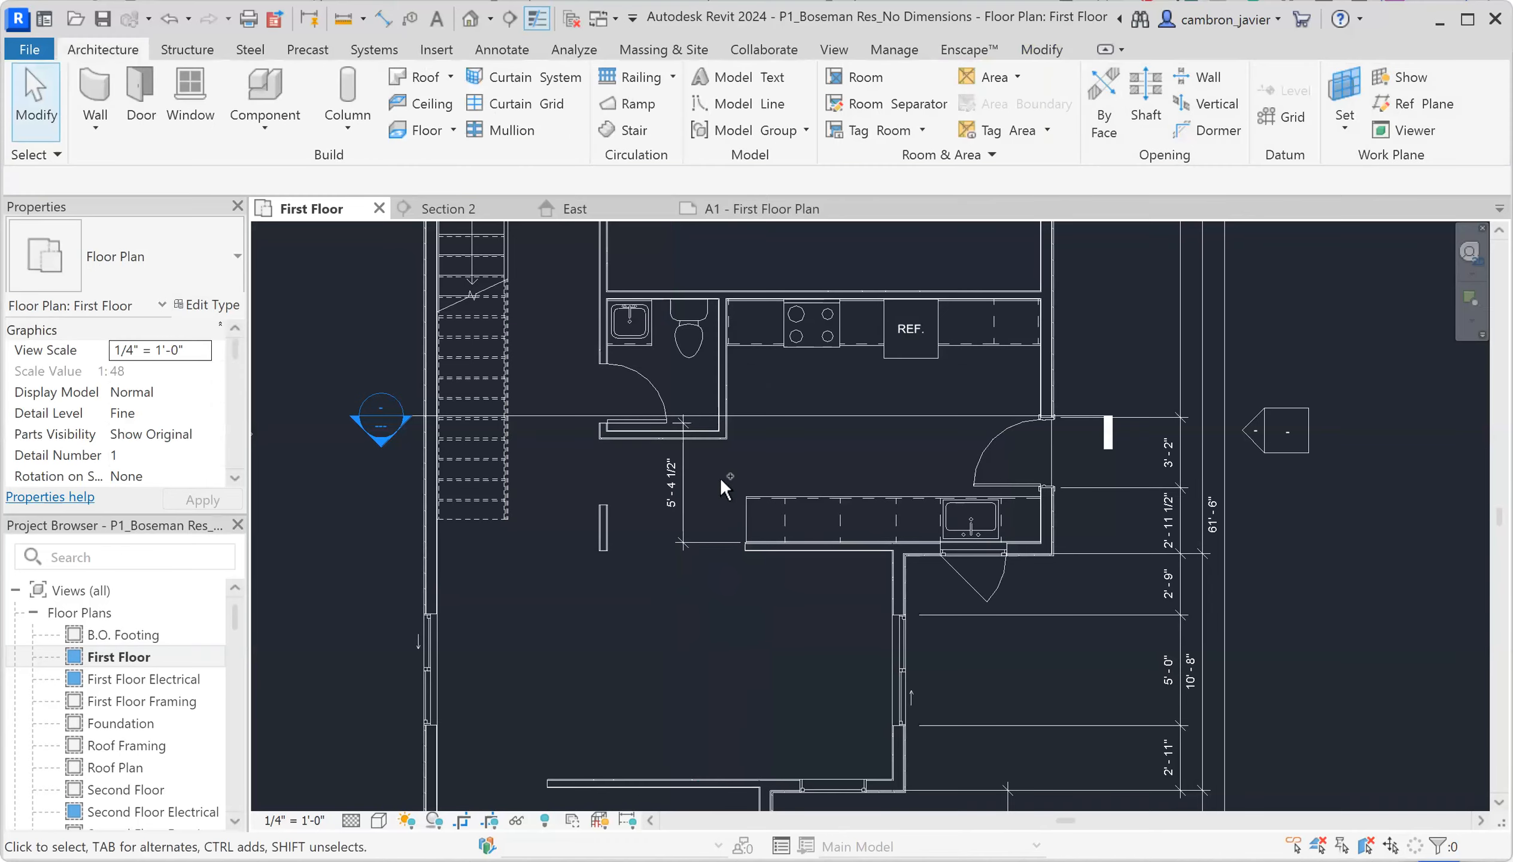
Restore the deleted section and remove only the interior room and hallway dimensions, one at a time.
left_click(820, 595)
key("Delete")
left_click(704, 598)
key("Delete")
left_click(700, 533)
key("Delete")
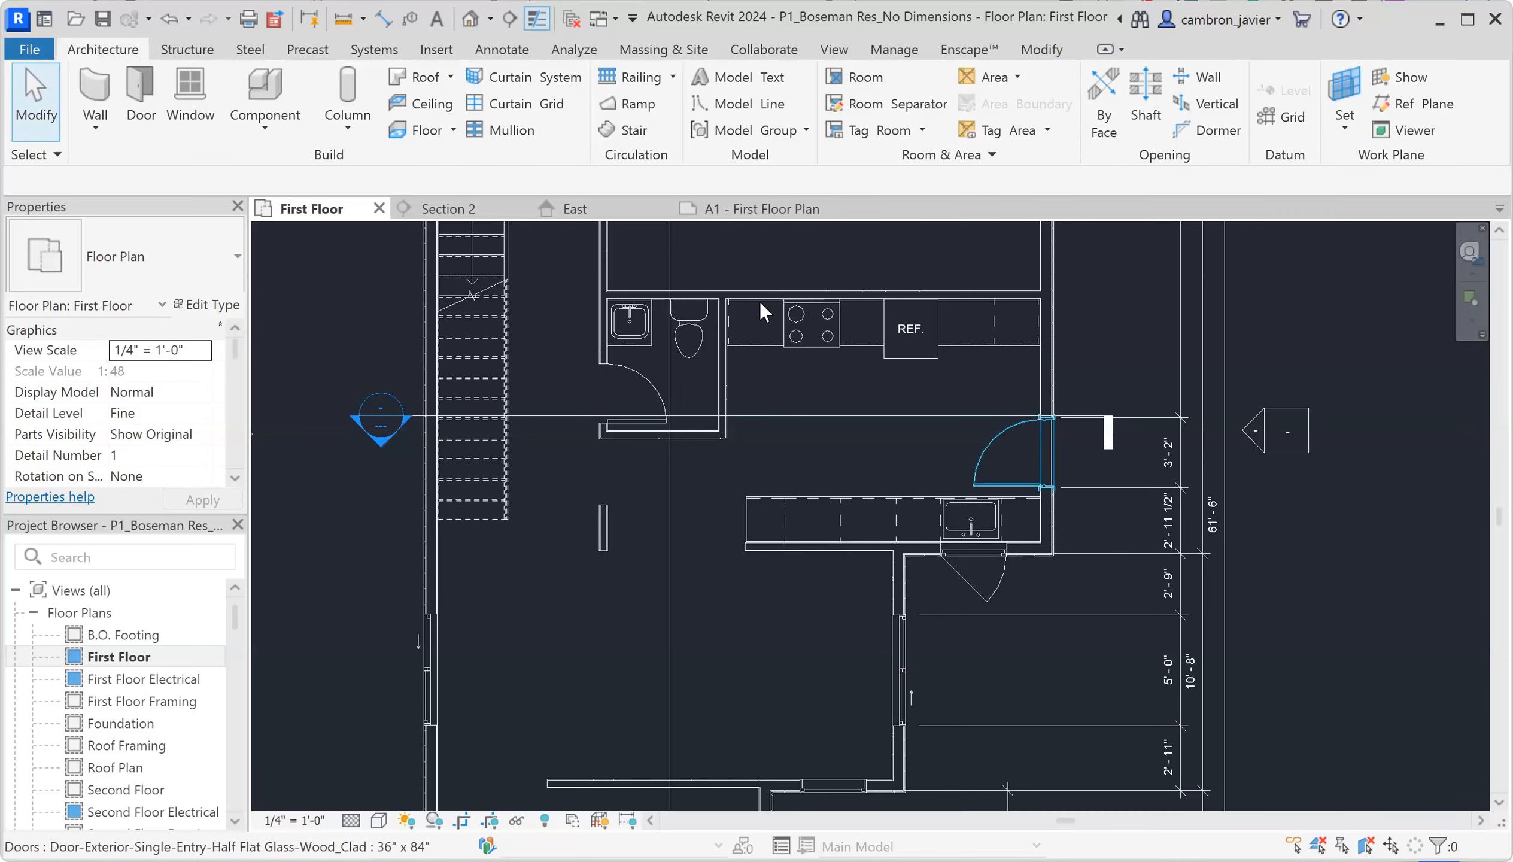
Start an aligned dimension string at the lower core face of the bathroom's bottom wall and extend it to the kitchen partition's lower core face.
key("d")
key("i")
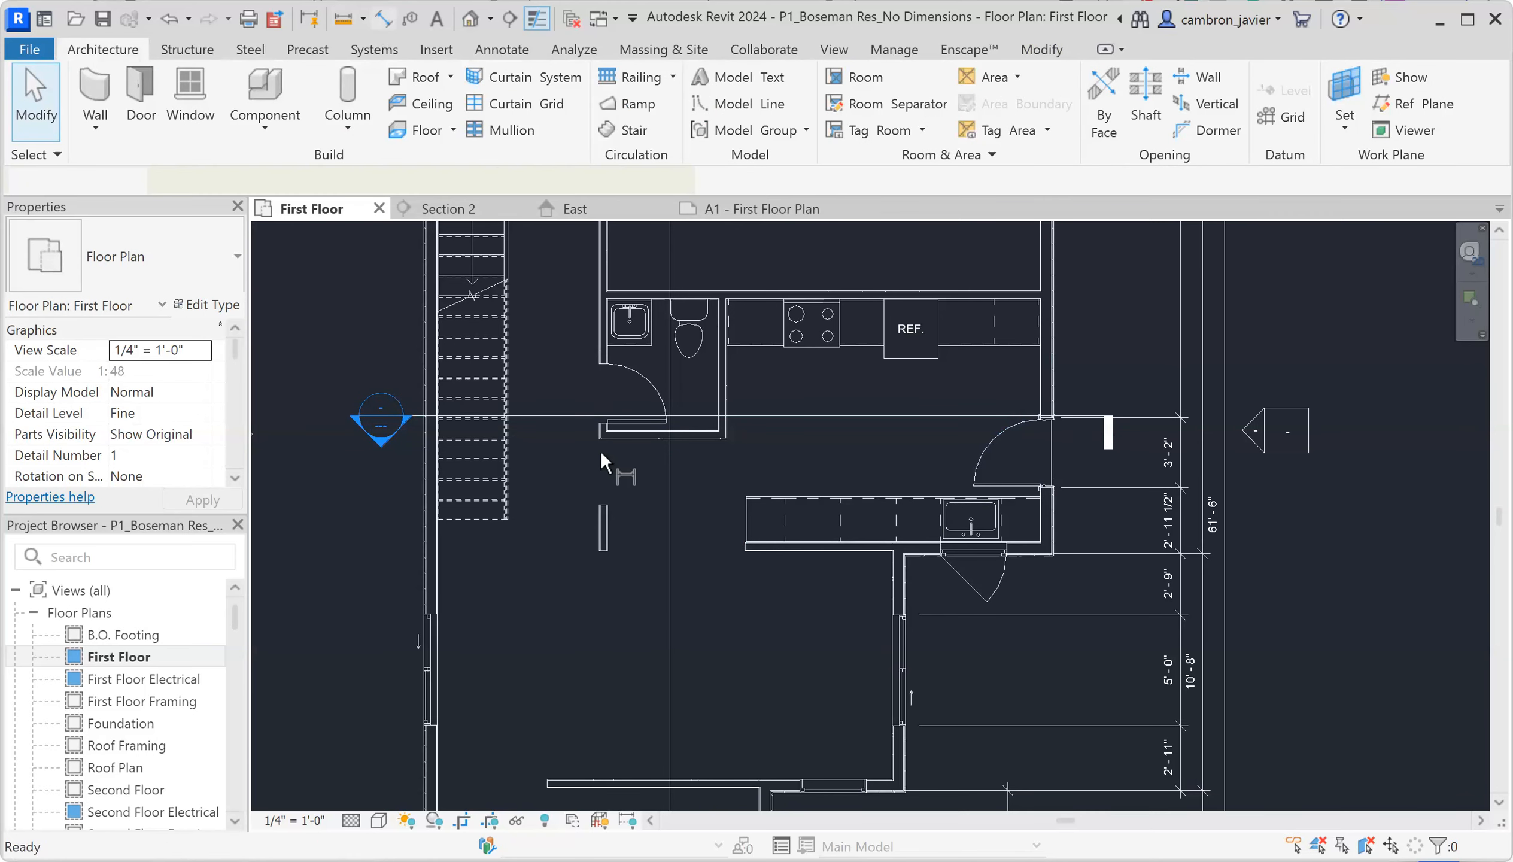
scroll(618, 440, "up", 6)
left_click(622, 428)
scroll(662, 483, "down", 6)
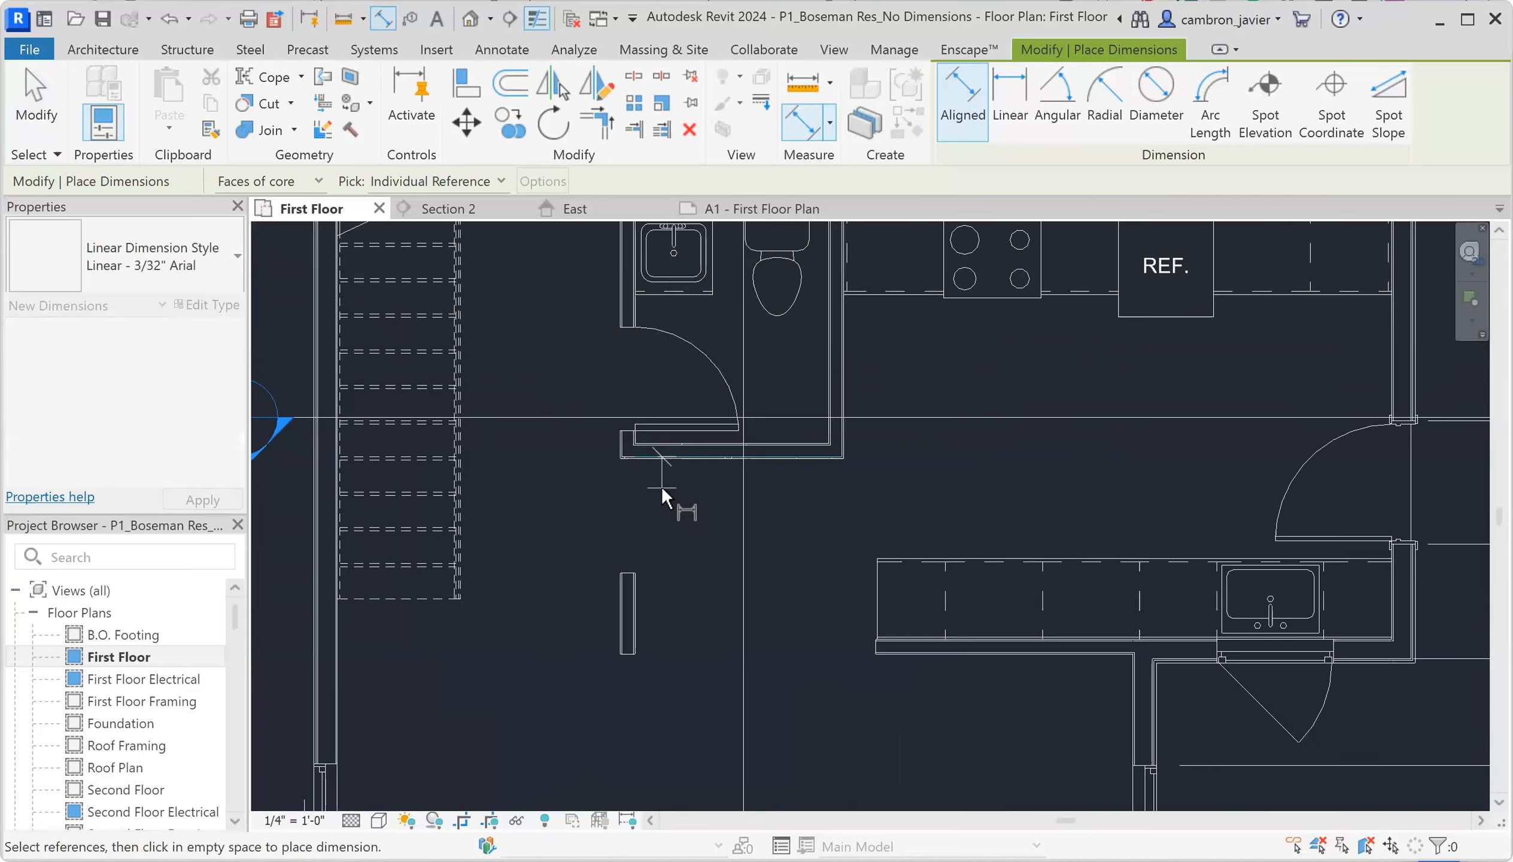
scroll(666, 591, "up", 4)
left_click(1009, 591)
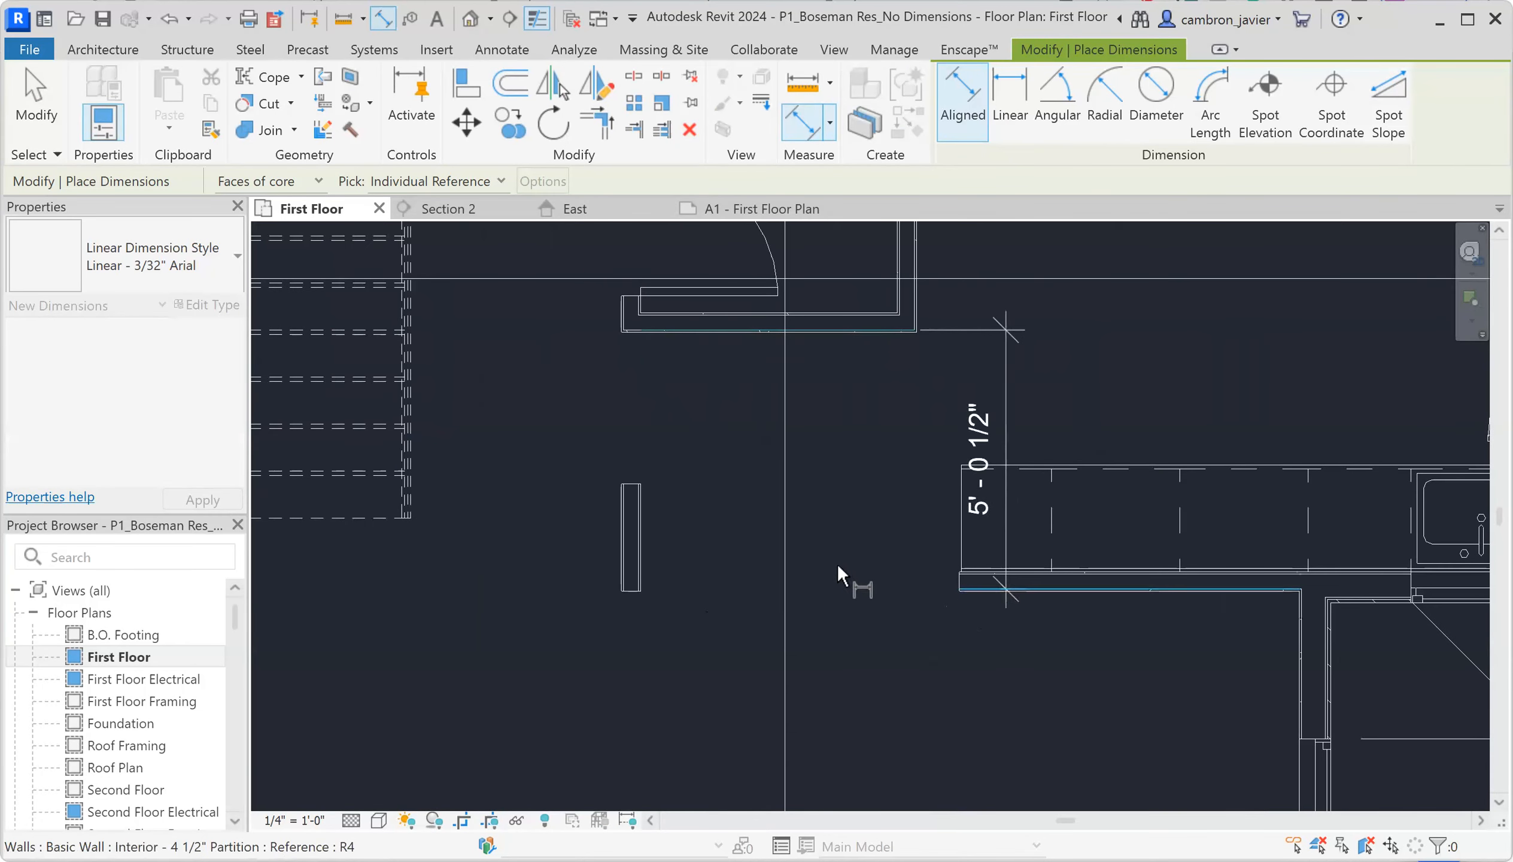
Extend the aligned dimension string from the kitchen partition to the lower core face of the next partition below it.
scroll(710, 527, "down", 4)
scroll(690, 690, "up", 4)
scroll(691, 636, "down", 4)
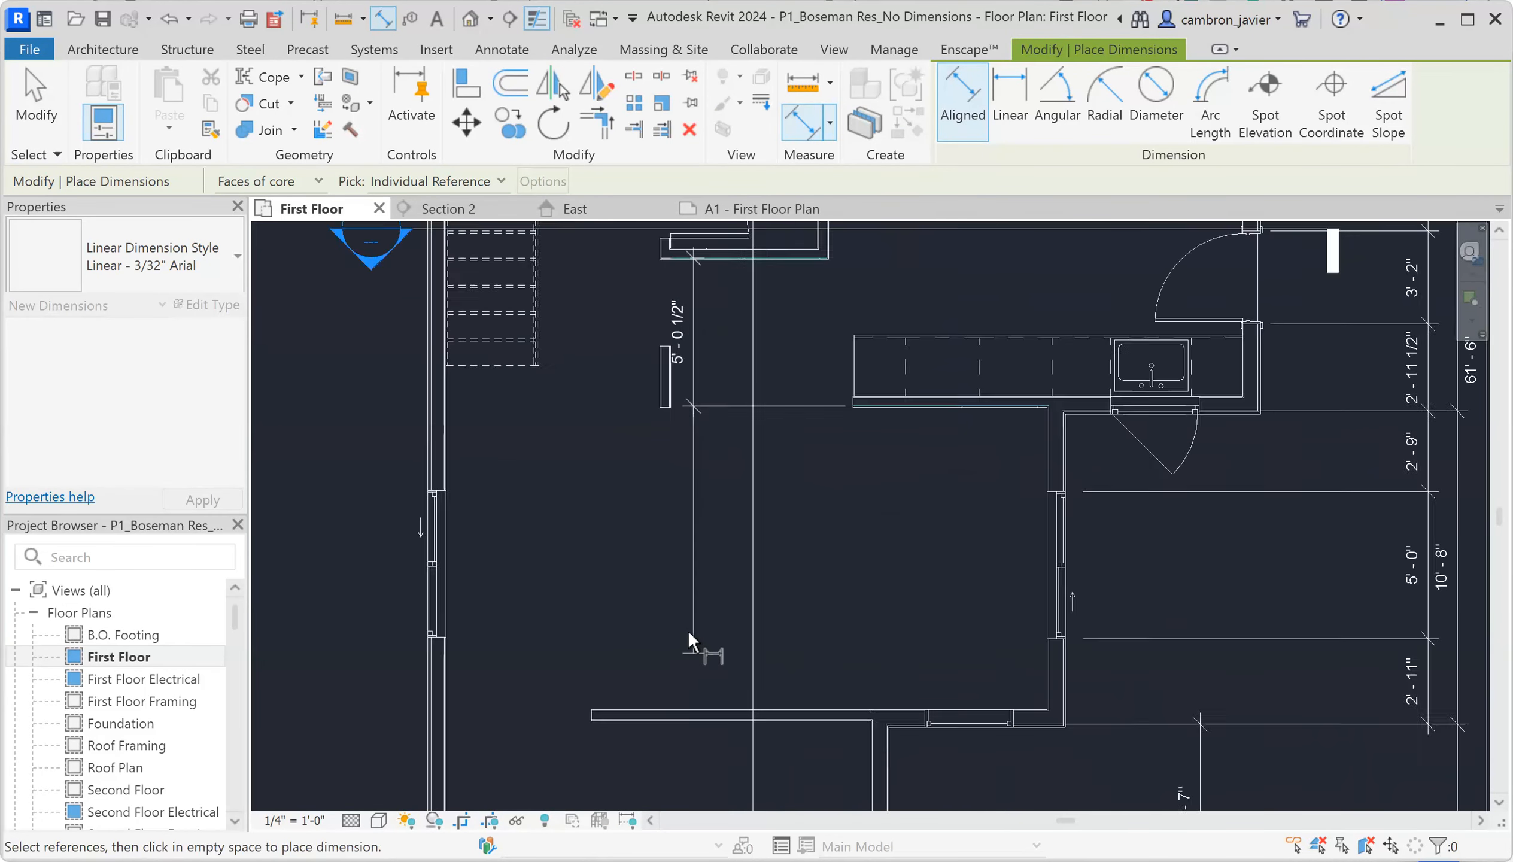
scroll(694, 690, "up", 4)
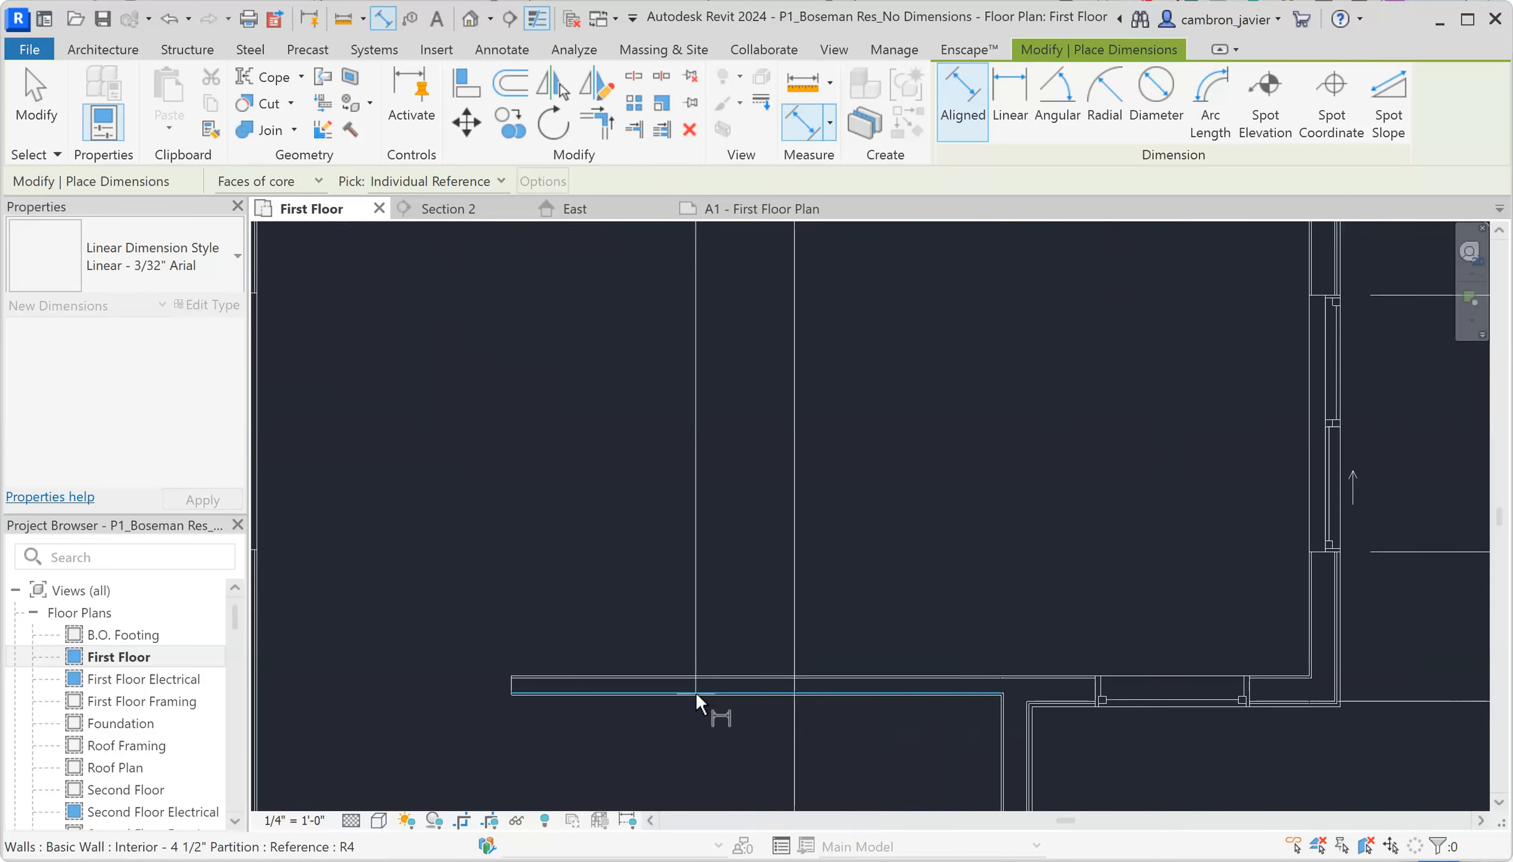
left_click(696, 694)
scroll(718, 567, "down", 2)
scroll(714, 567, "down", 3)
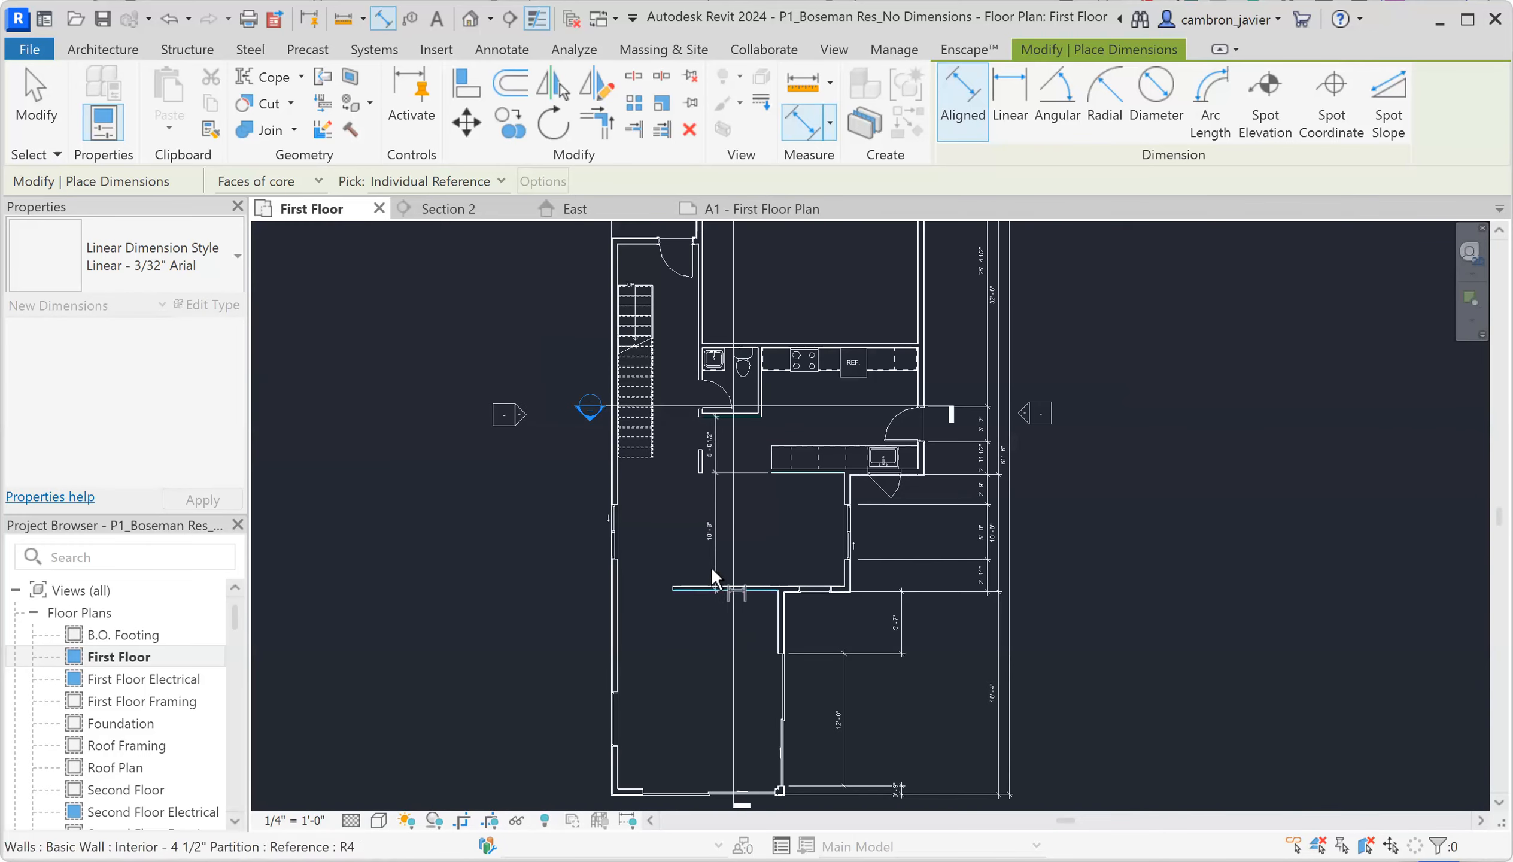
Extend the string to the outer core face of the plan's bottom exterior wall, place it, and finish dimensioning.
scroll(720, 655, "up", 5)
scroll(839, 676, "up", 4)
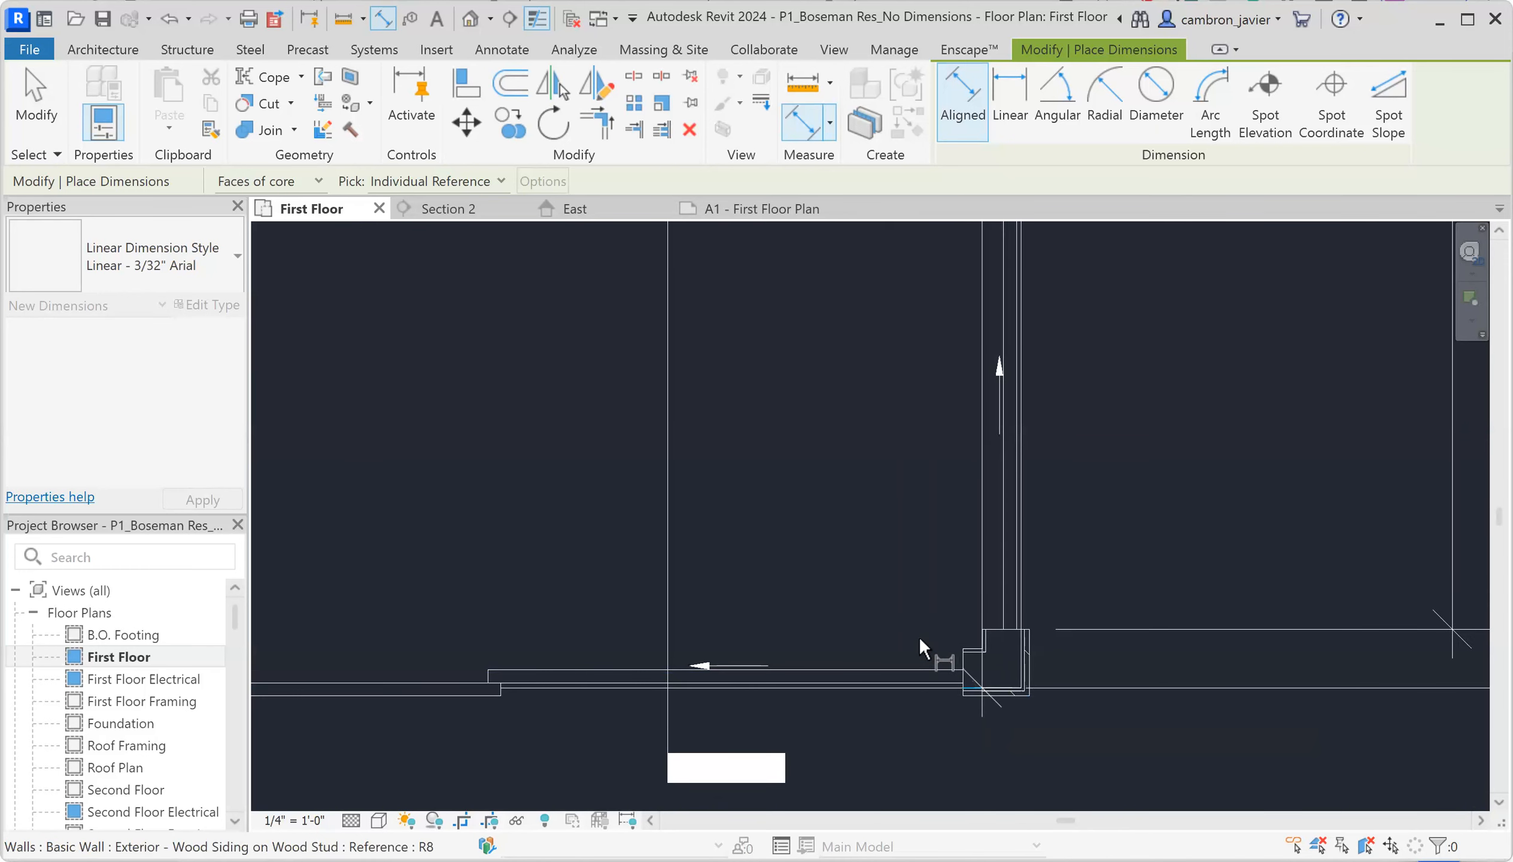
scroll(768, 552, "down", 5)
scroll(765, 339, "up", 3)
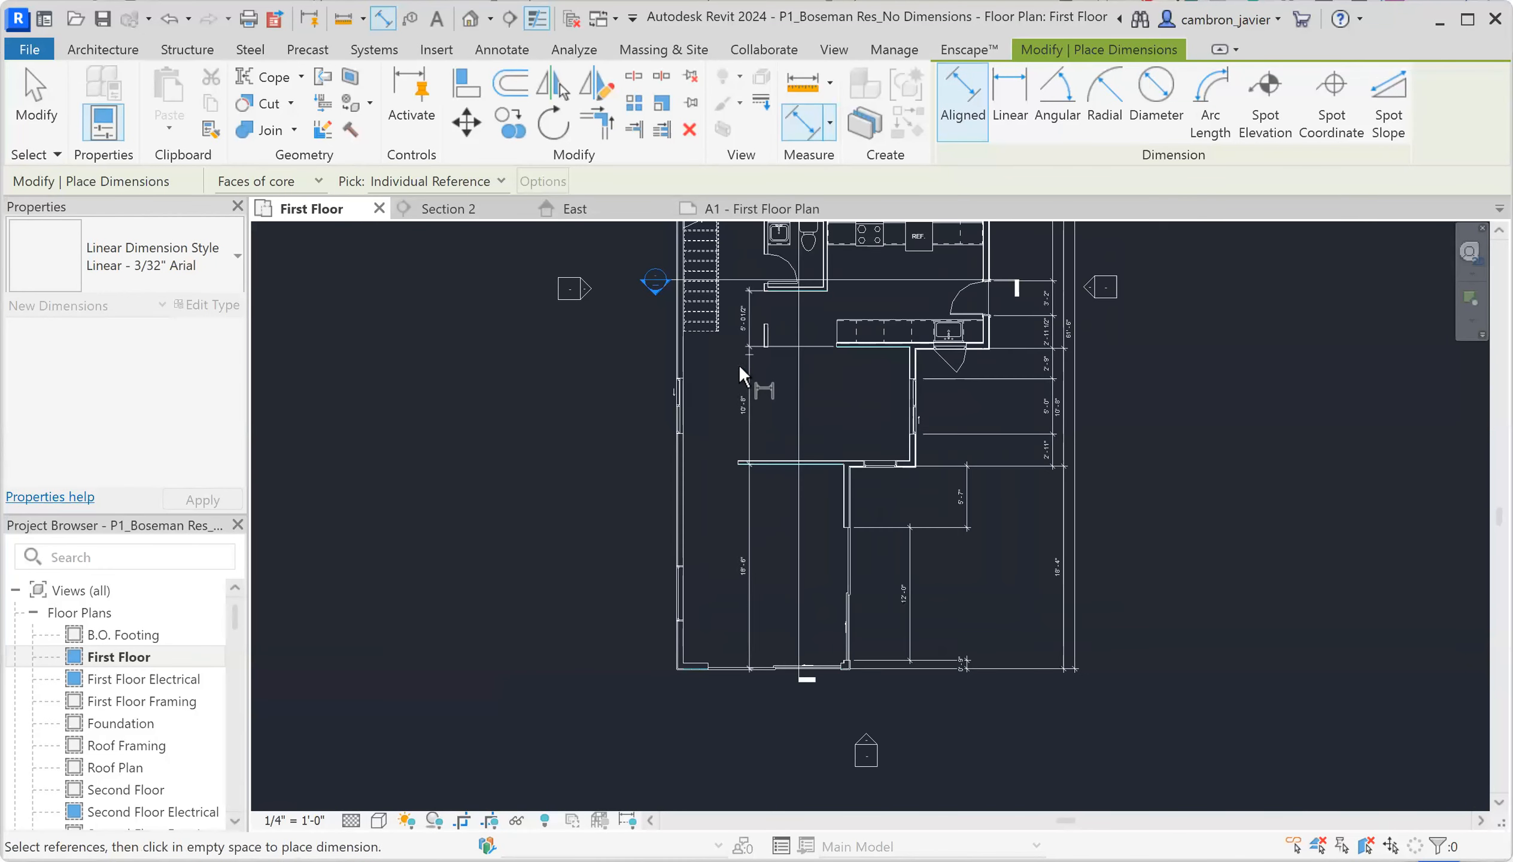
left_click(743, 364)
scroll(743, 574, "down", 2)
key("Escape")
key("Escape")
Review the first floor plan's interior dimension string and the opening dimensions beside the kitchen.
scroll(744, 321, "up", 2)
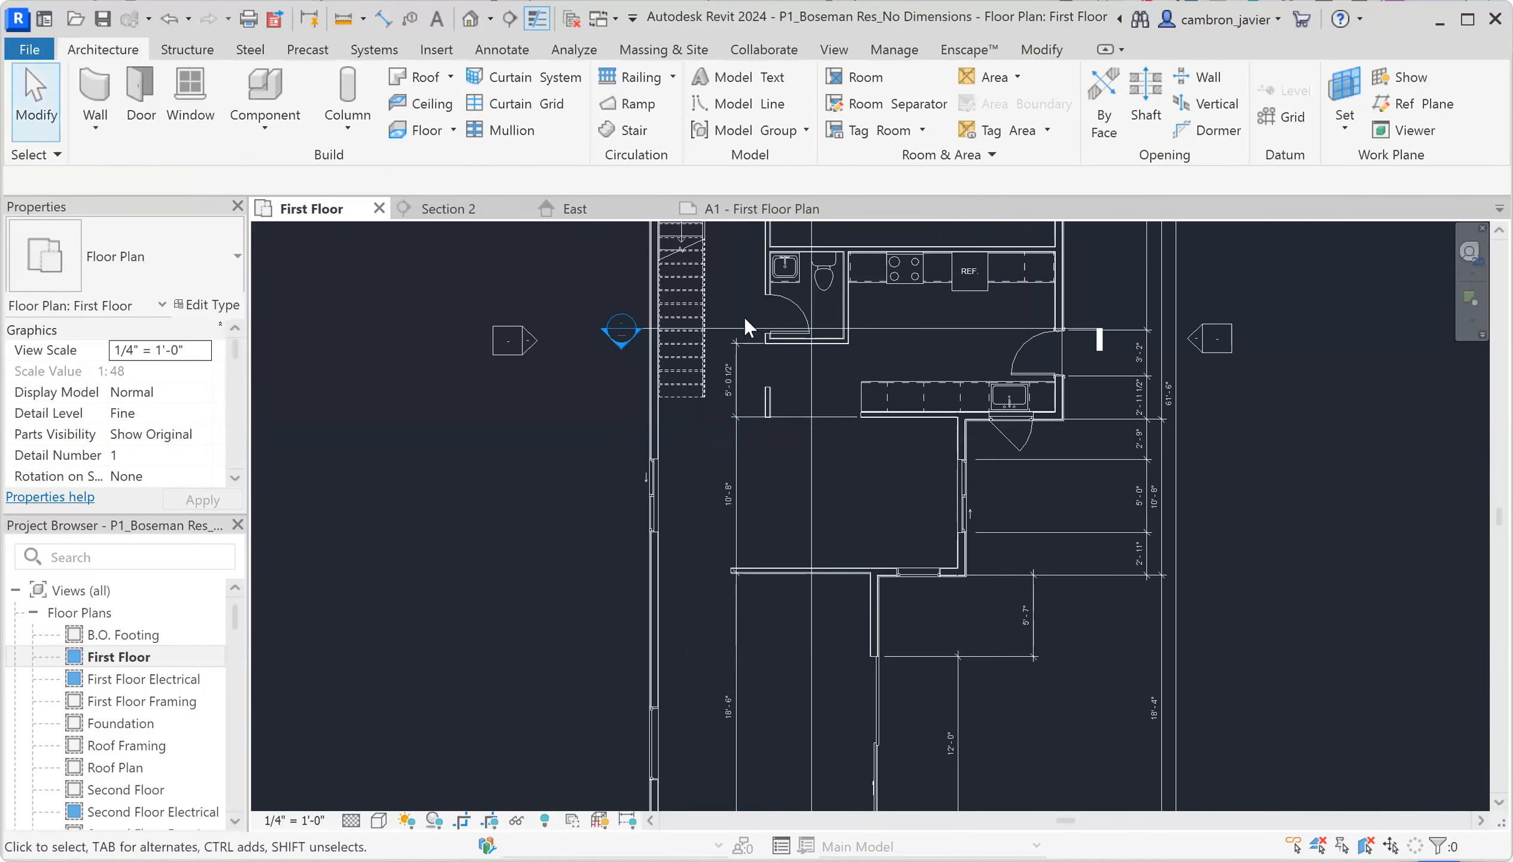
left_click(747, 447)
key("Escape")
scroll(468, 510, "down", 2)
scroll(499, 522, "down", 2)
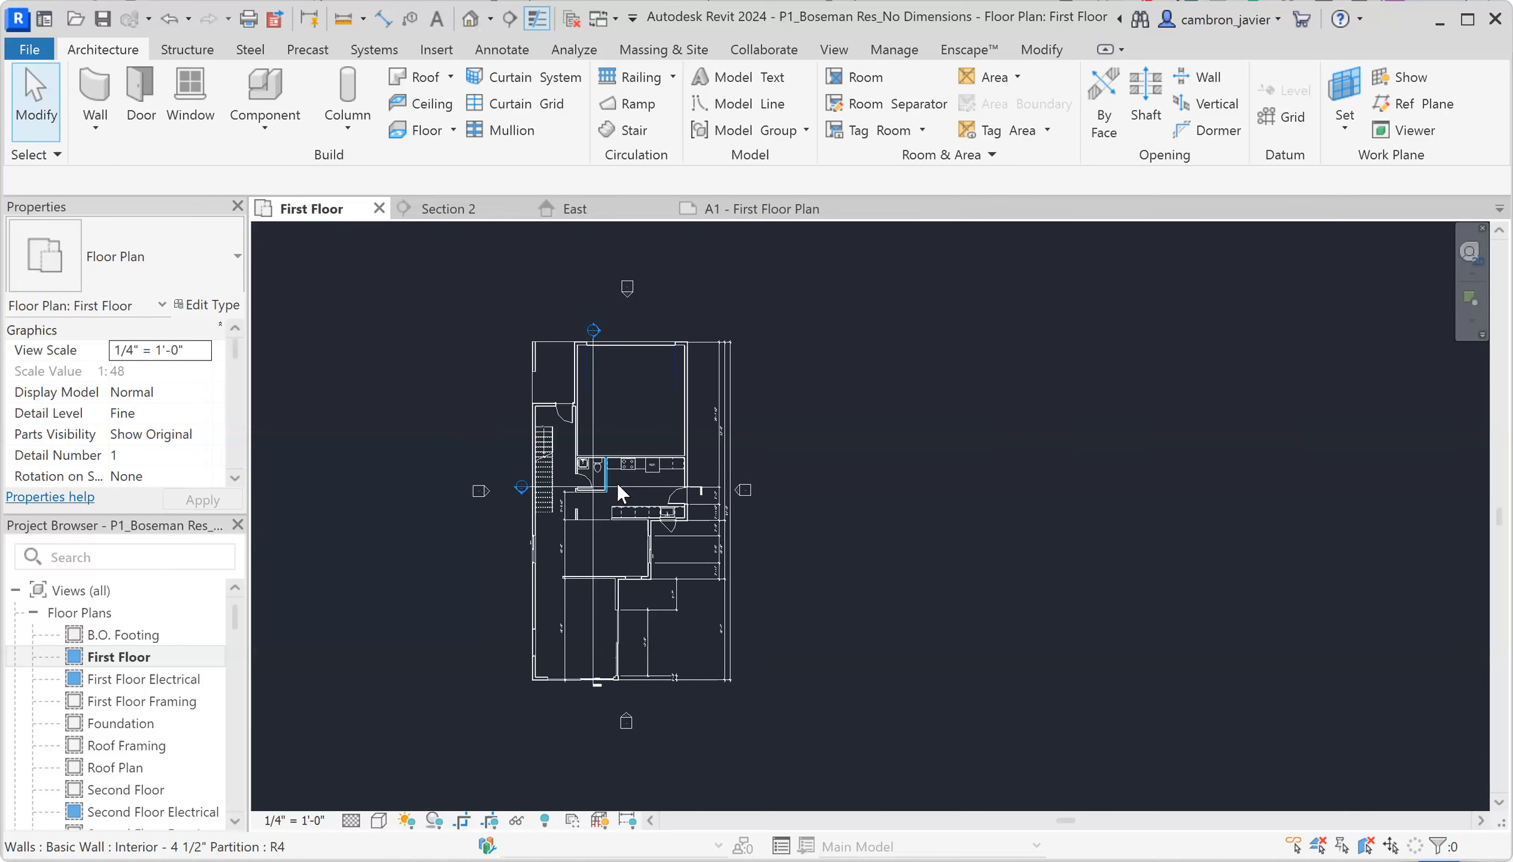
scroll(693, 509, "up", 5)
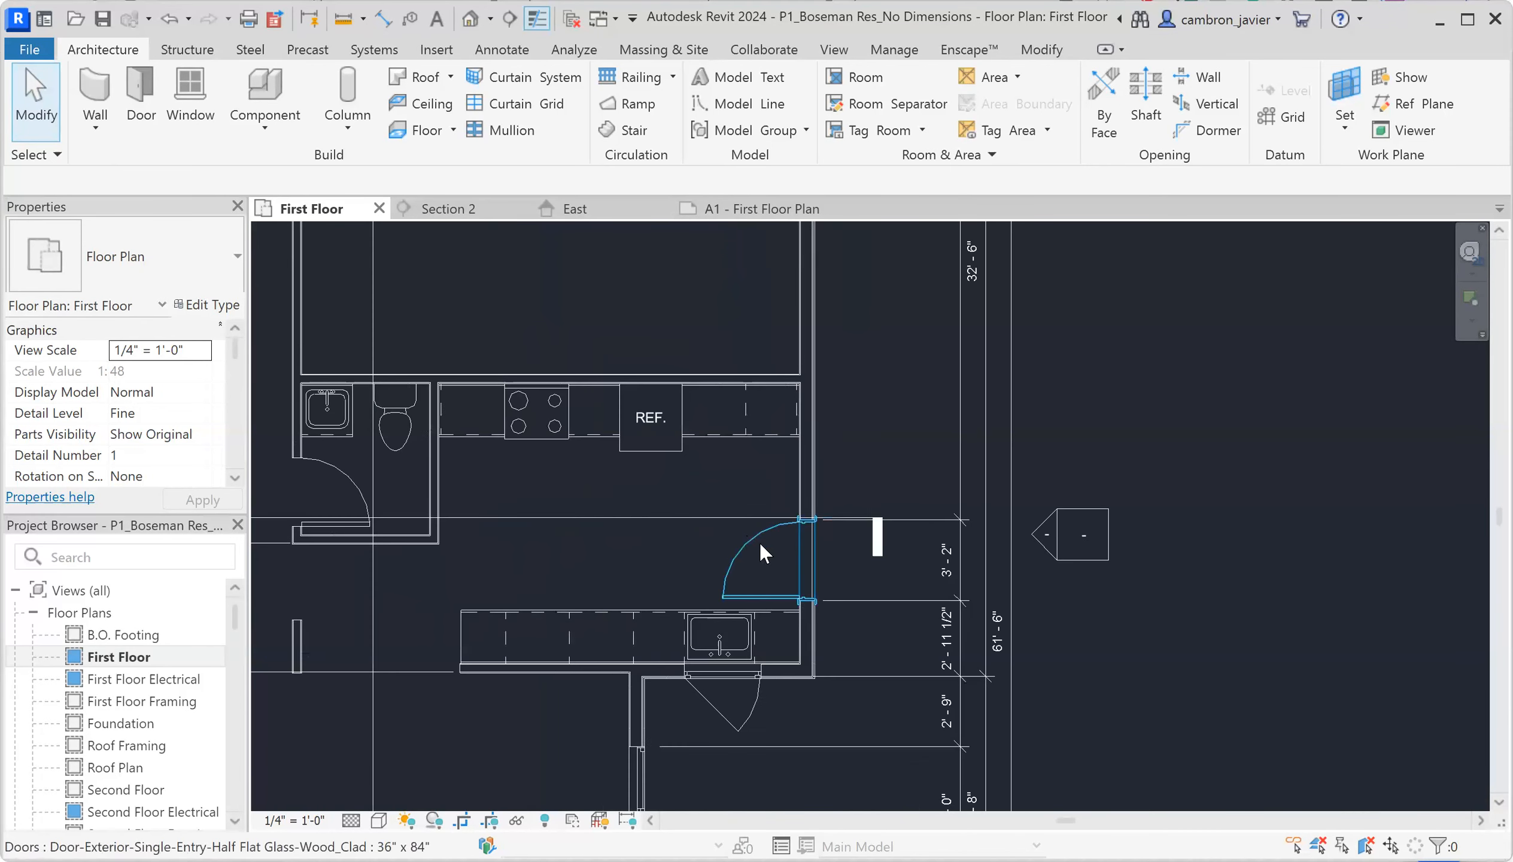
scroll(786, 525, "down", 3)
scroll(708, 631, "up", 6)
scroll(670, 559, "down", 3)
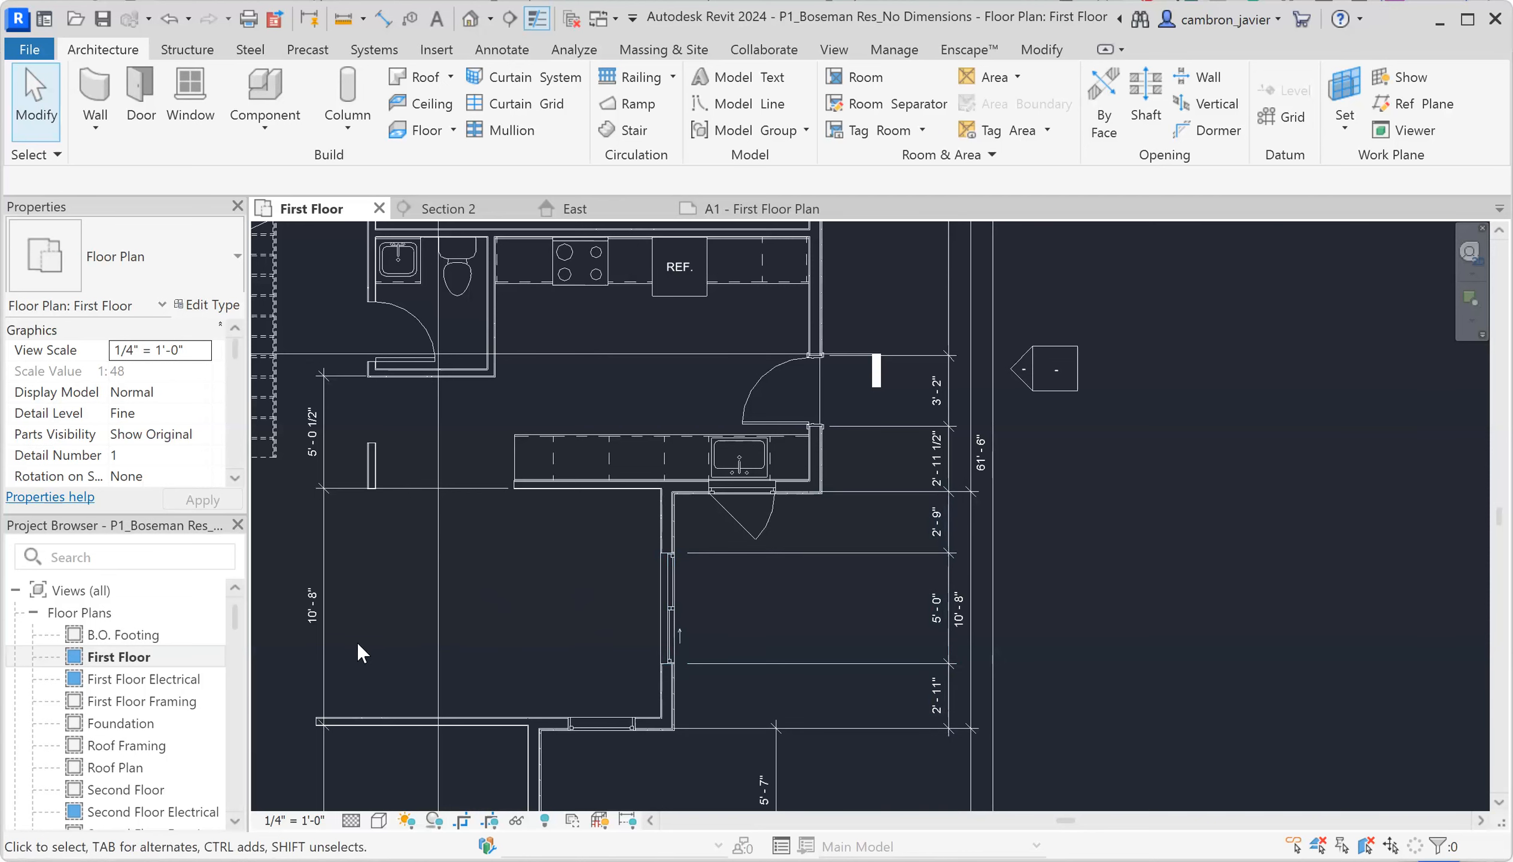
Open the East elevation and start an aligned dimension near the first-floor sliding window.
left_click(575, 210)
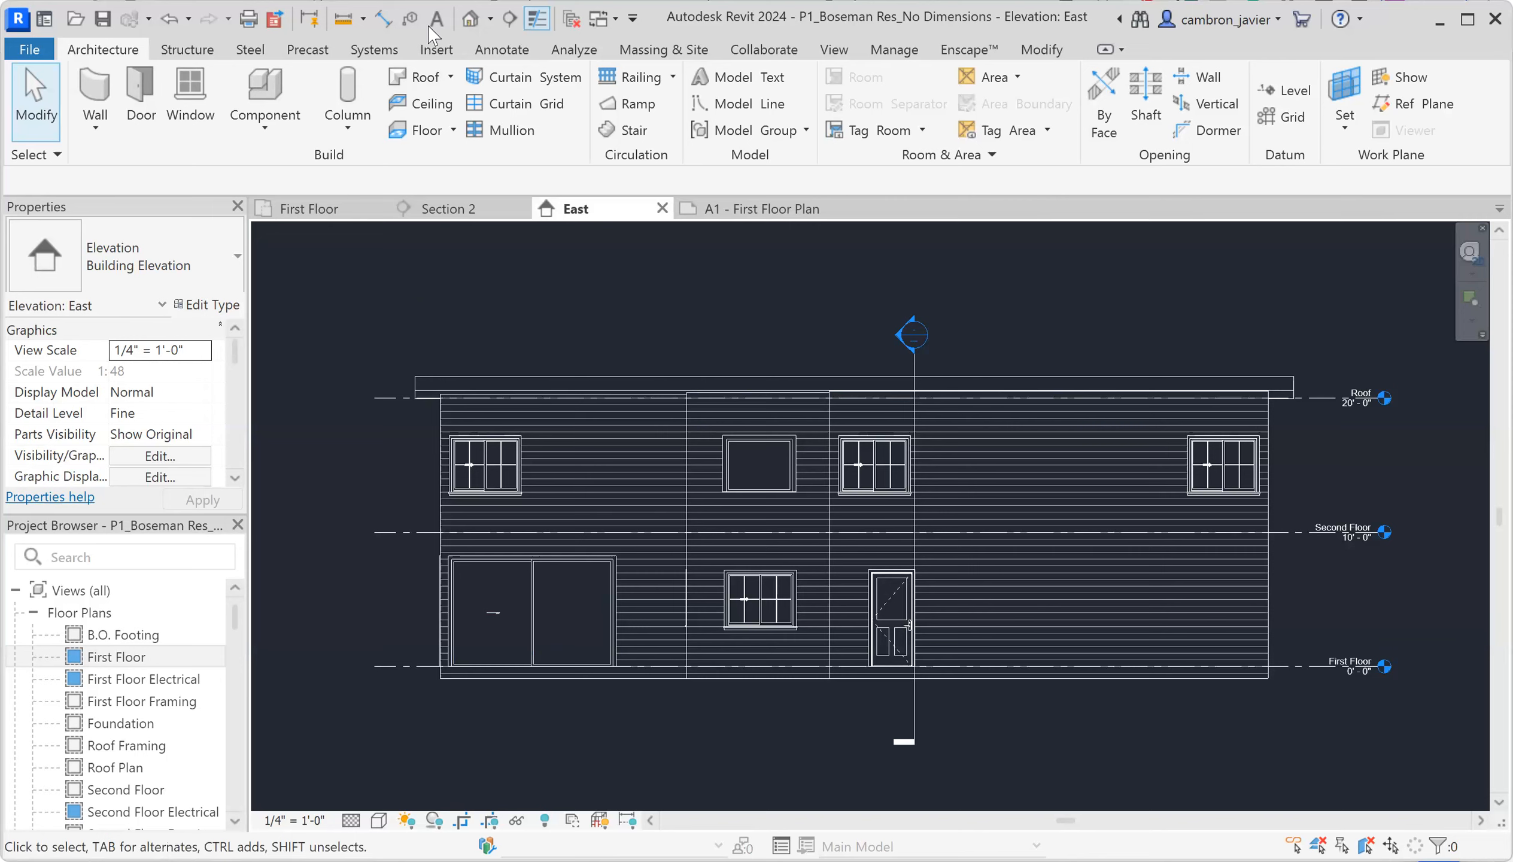
left_click(383, 18)
scroll(753, 641, "up", 3)
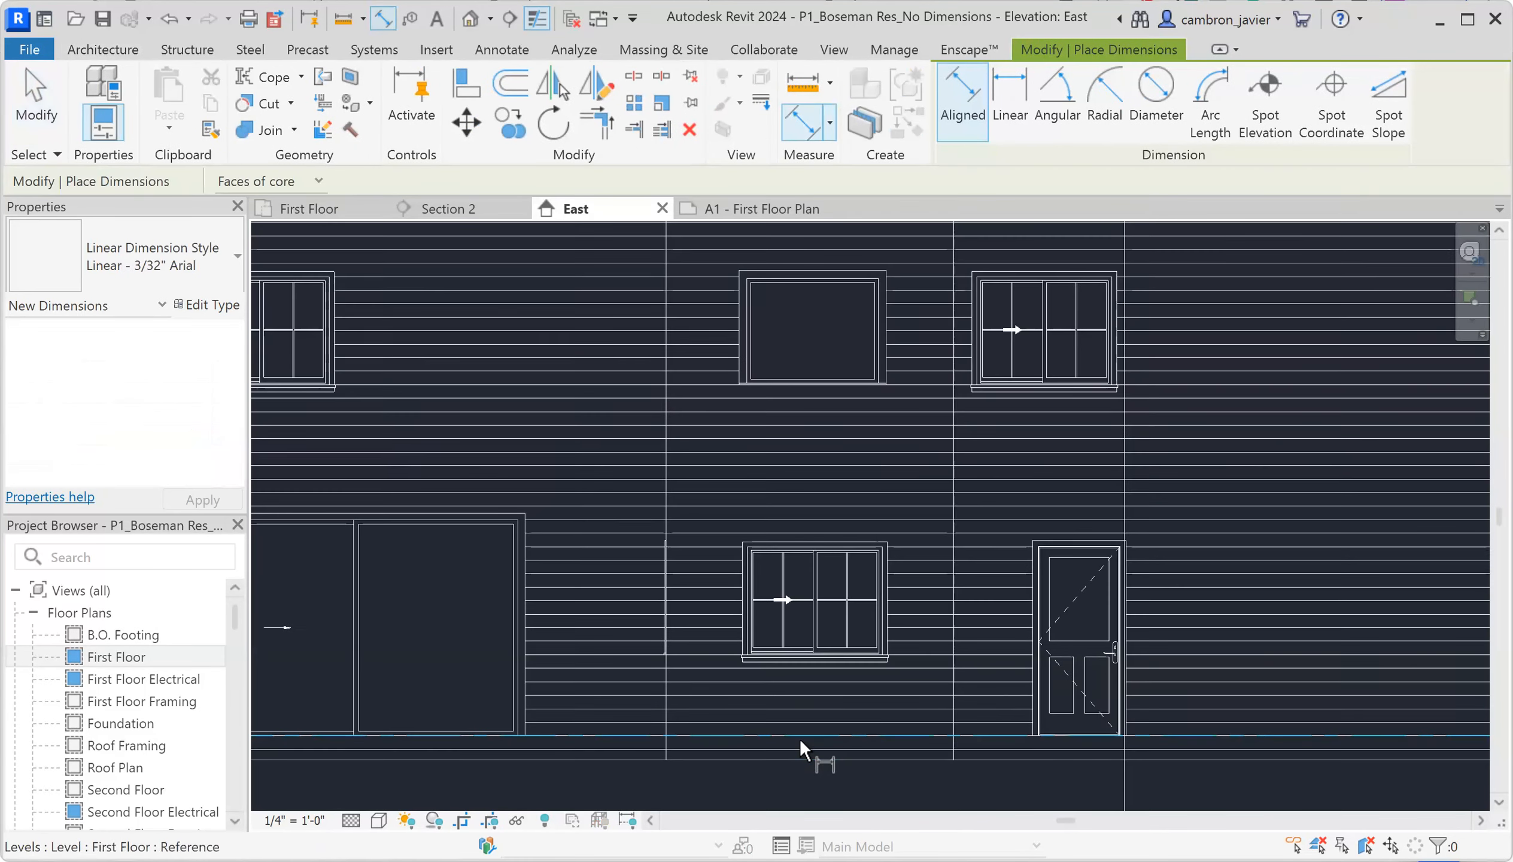
scroll(797, 736, "up", 2)
left_click(722, 626)
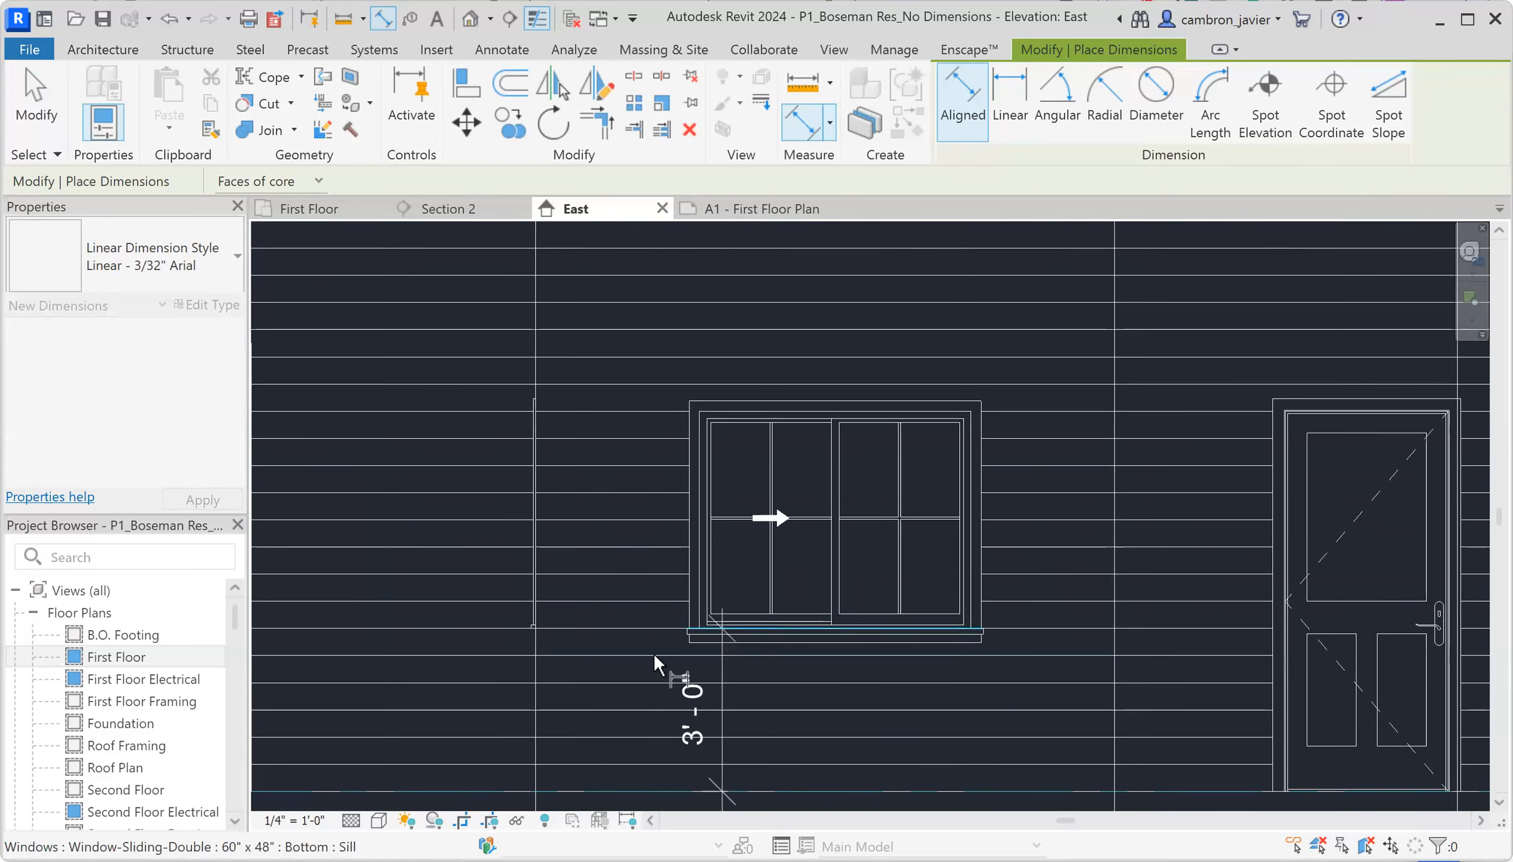
left_click(669, 683)
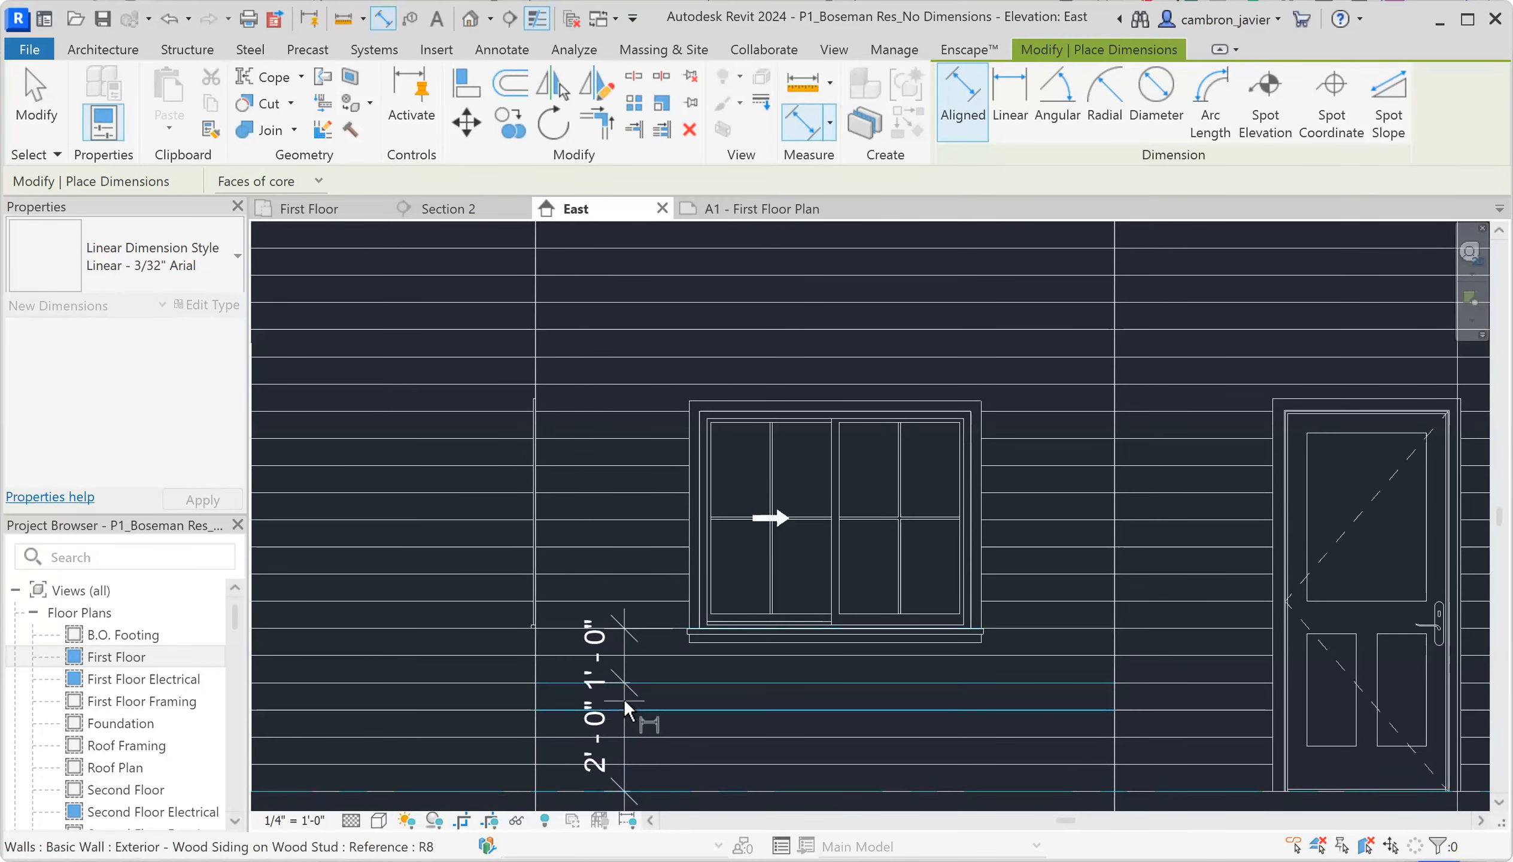
key("Escape")
key("Escape")
scroll(682, 675, "down", 3)
key("d")
key("i")
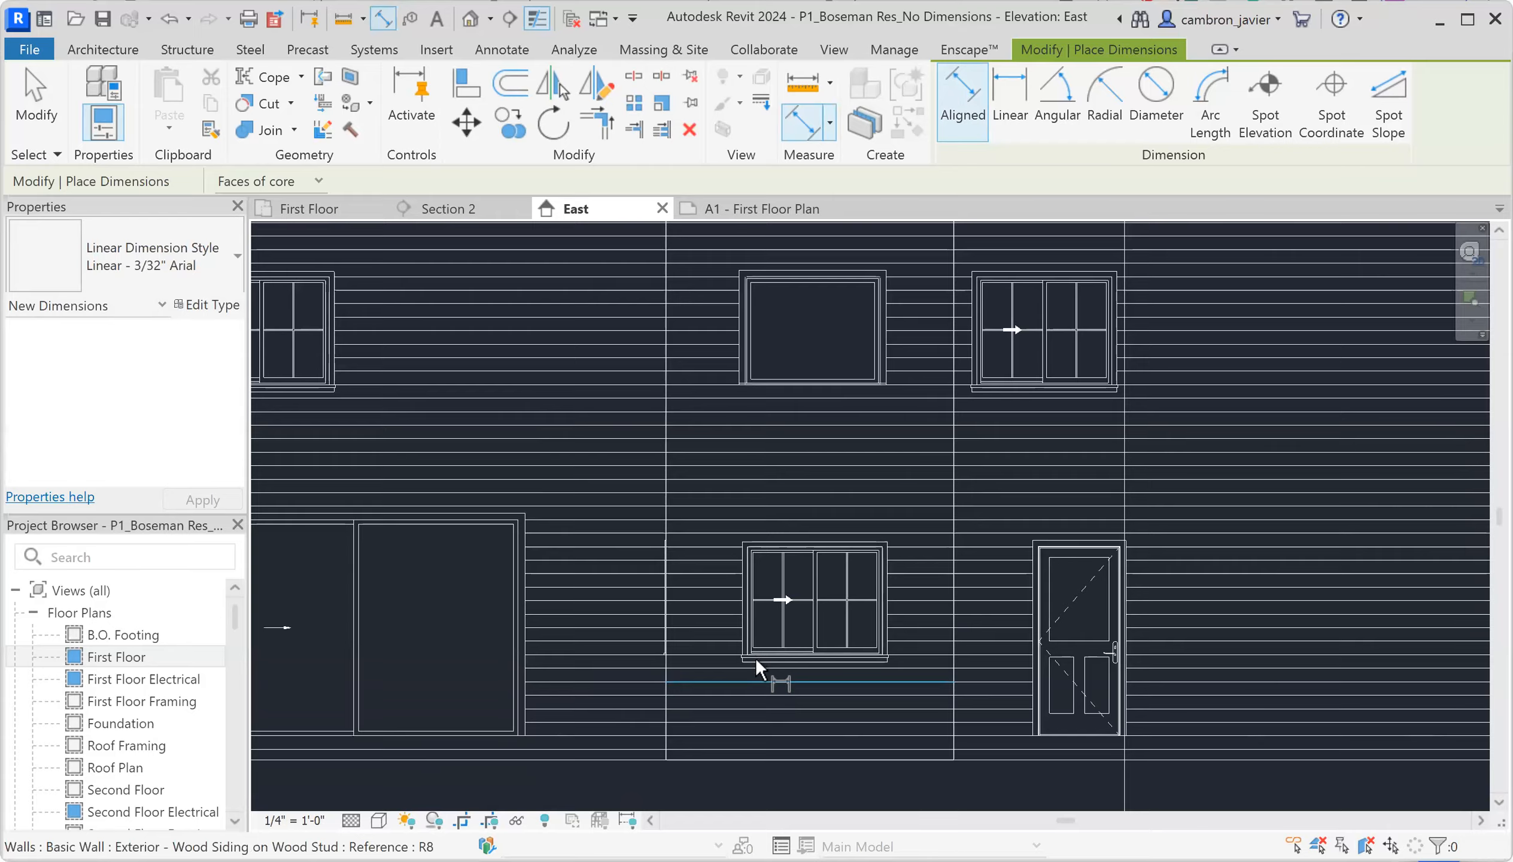
scroll(756, 666, "up", 2)
scroll(761, 647, "up", 4)
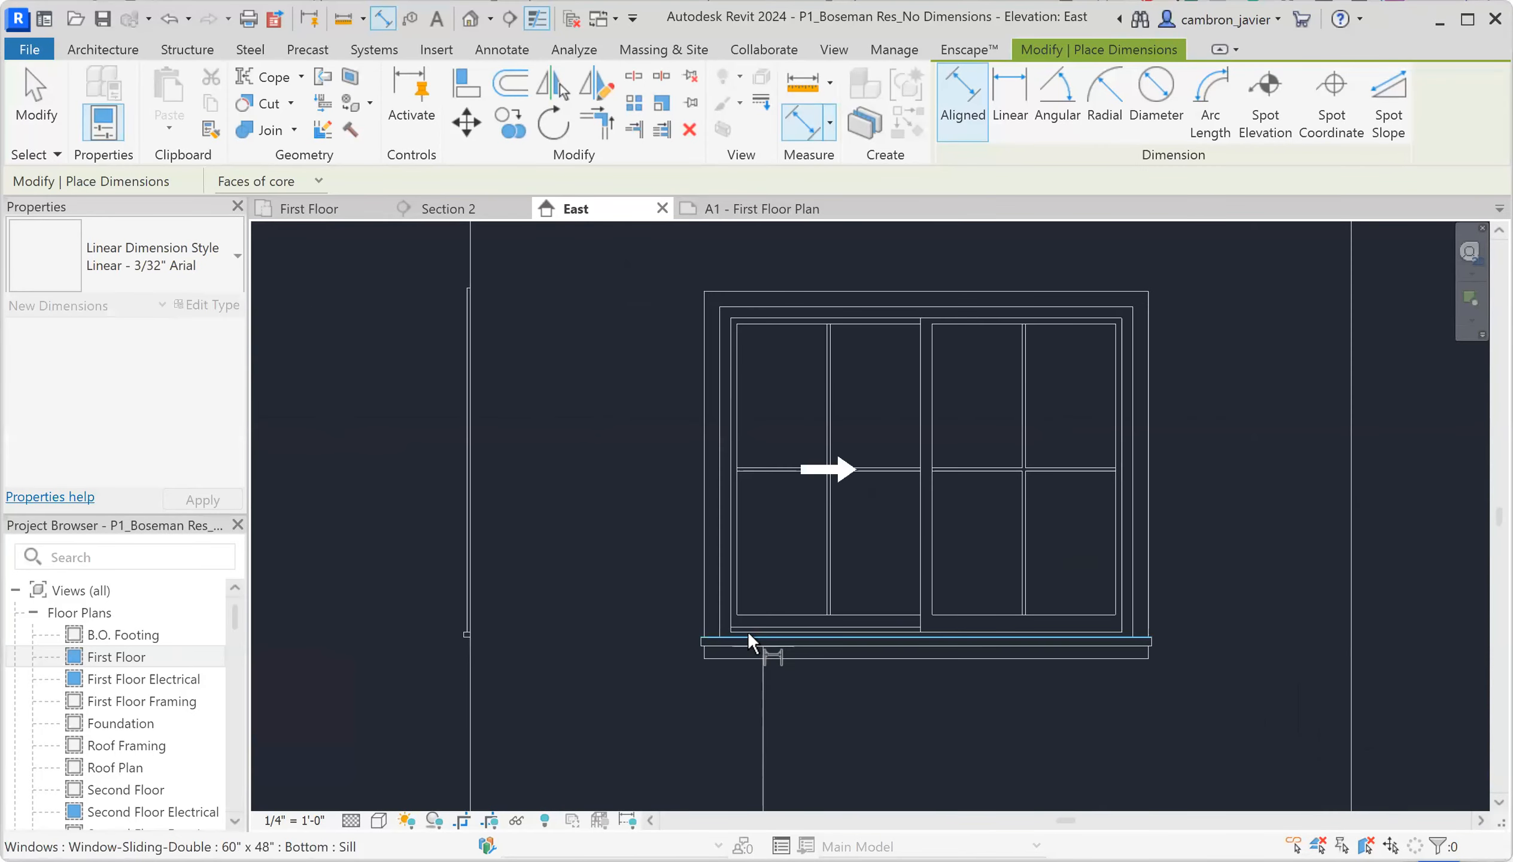
left_click(747, 632)
scroll(657, 665, "down", 3)
left_click(645, 680)
scroll(655, 678, "up", 1)
key("Escape")
Dimension the first-floor sliding window's sill height from the First Floor level, placing the dimension beside the window.
scroll(667, 660, "down", 5)
scroll(715, 702, "up", 3)
left_click(720, 719)
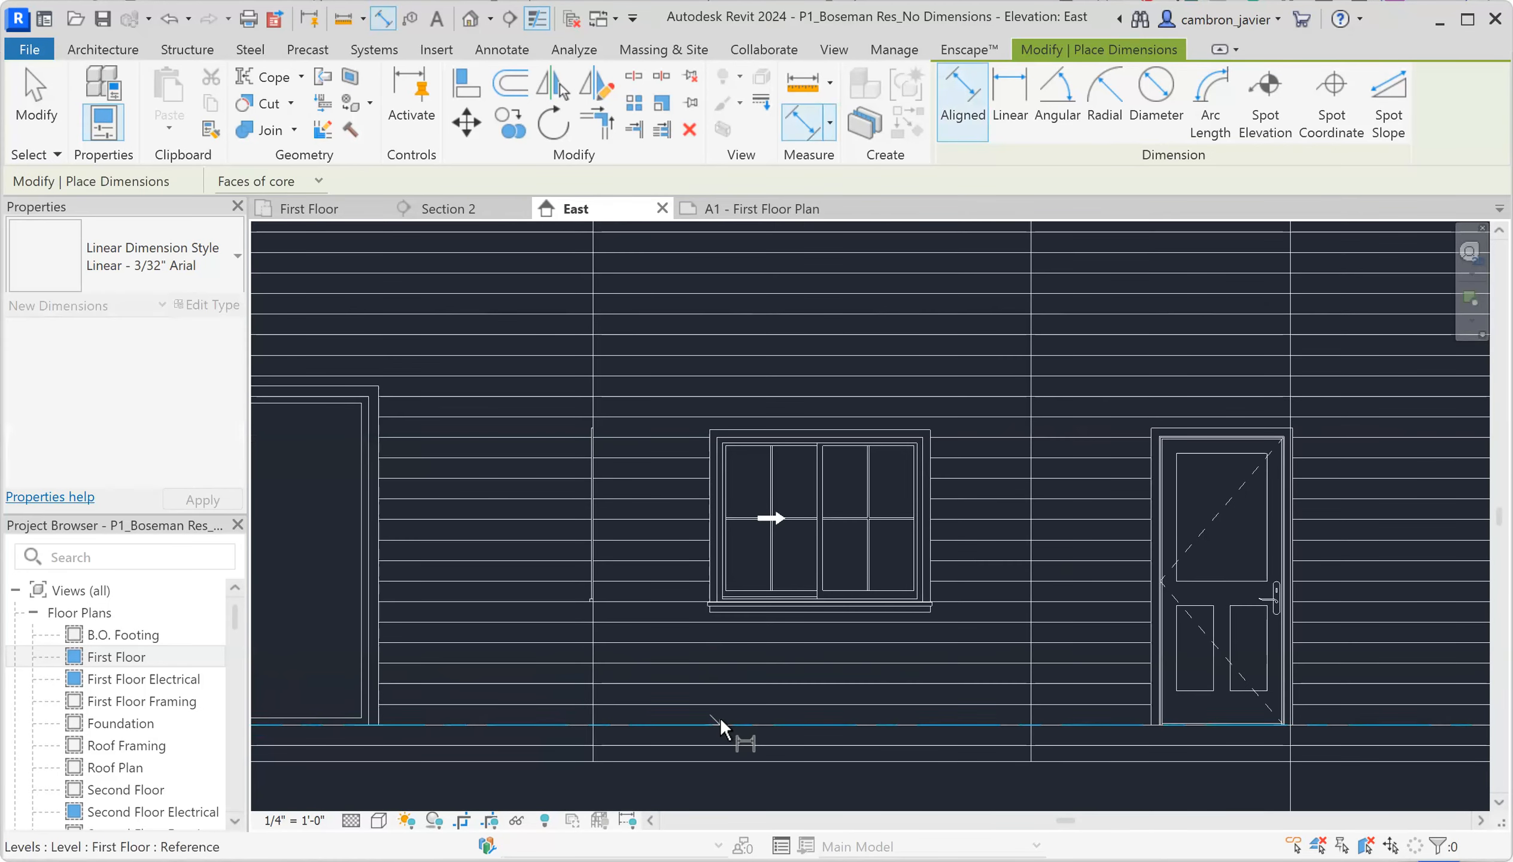
scroll(713, 599, "up", 2)
left_click(731, 599)
scroll(688, 655, "up", 2)
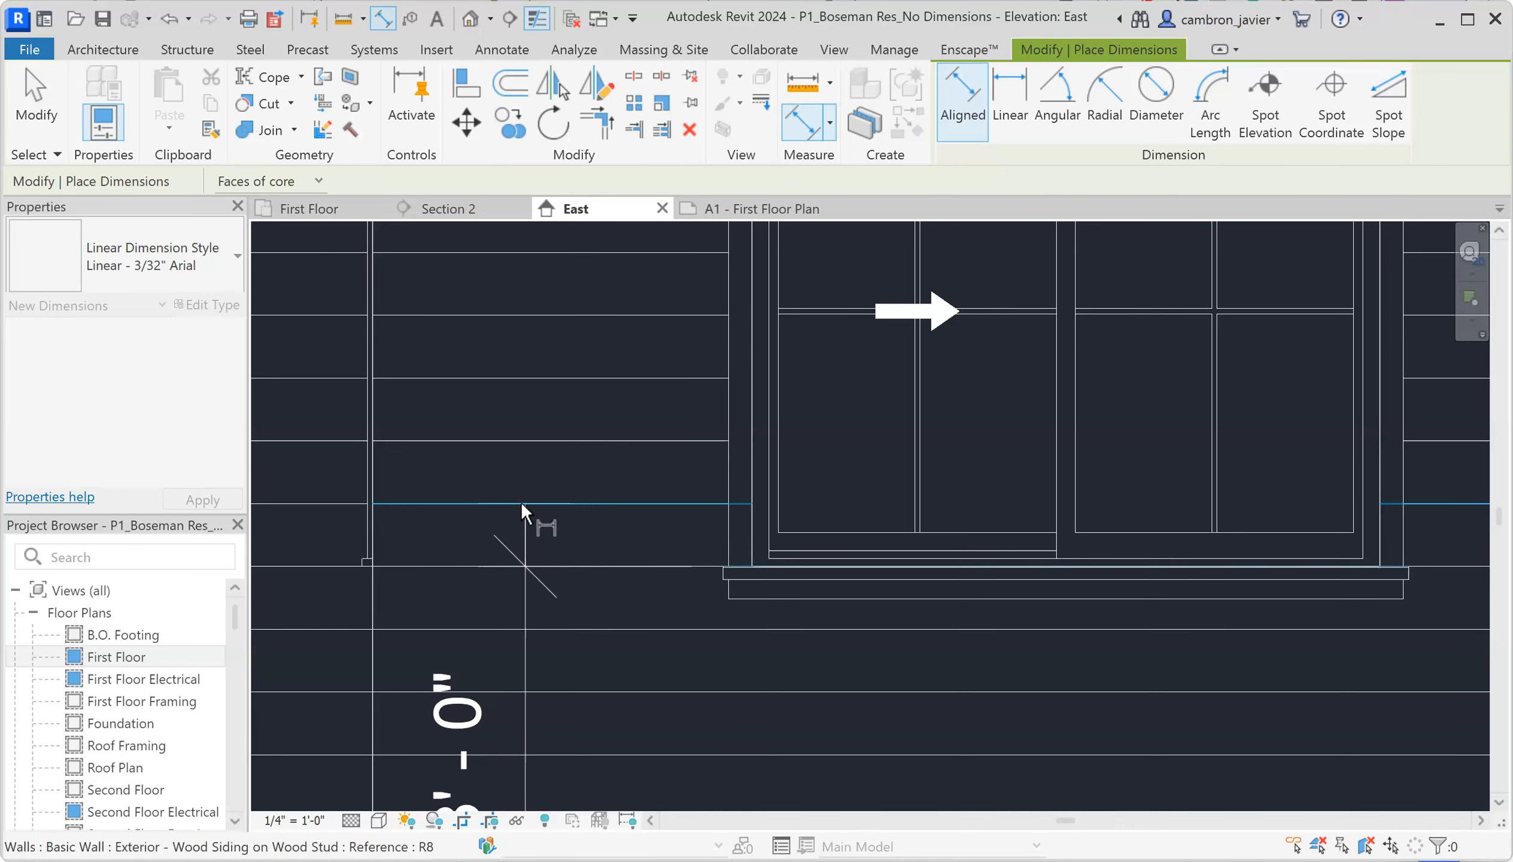
scroll(518, 596, "up", 3)
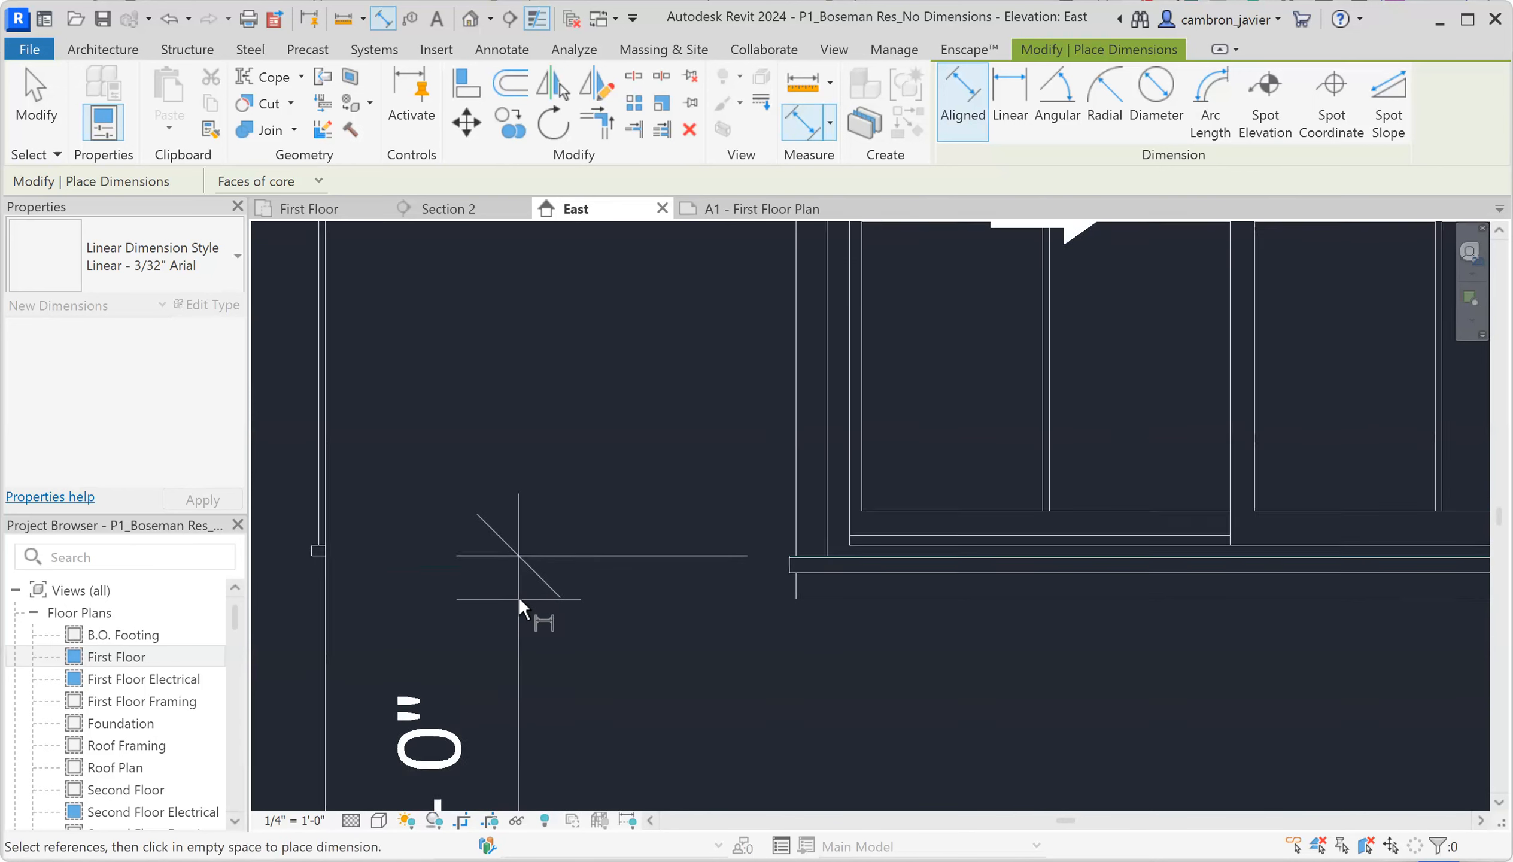
scroll(609, 597, "down", 4)
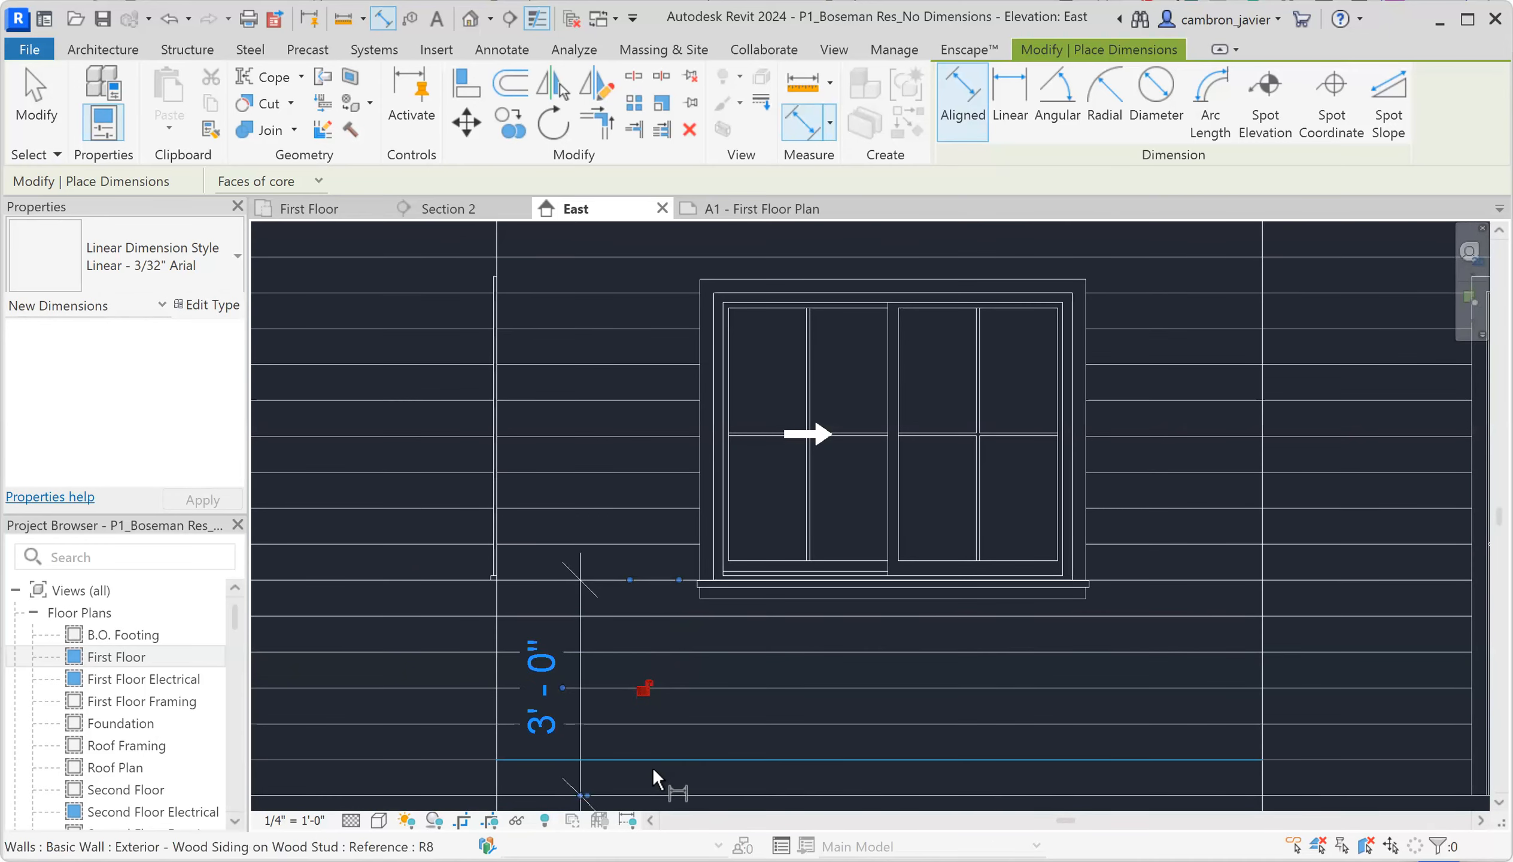
scroll(724, 579, "up", 3)
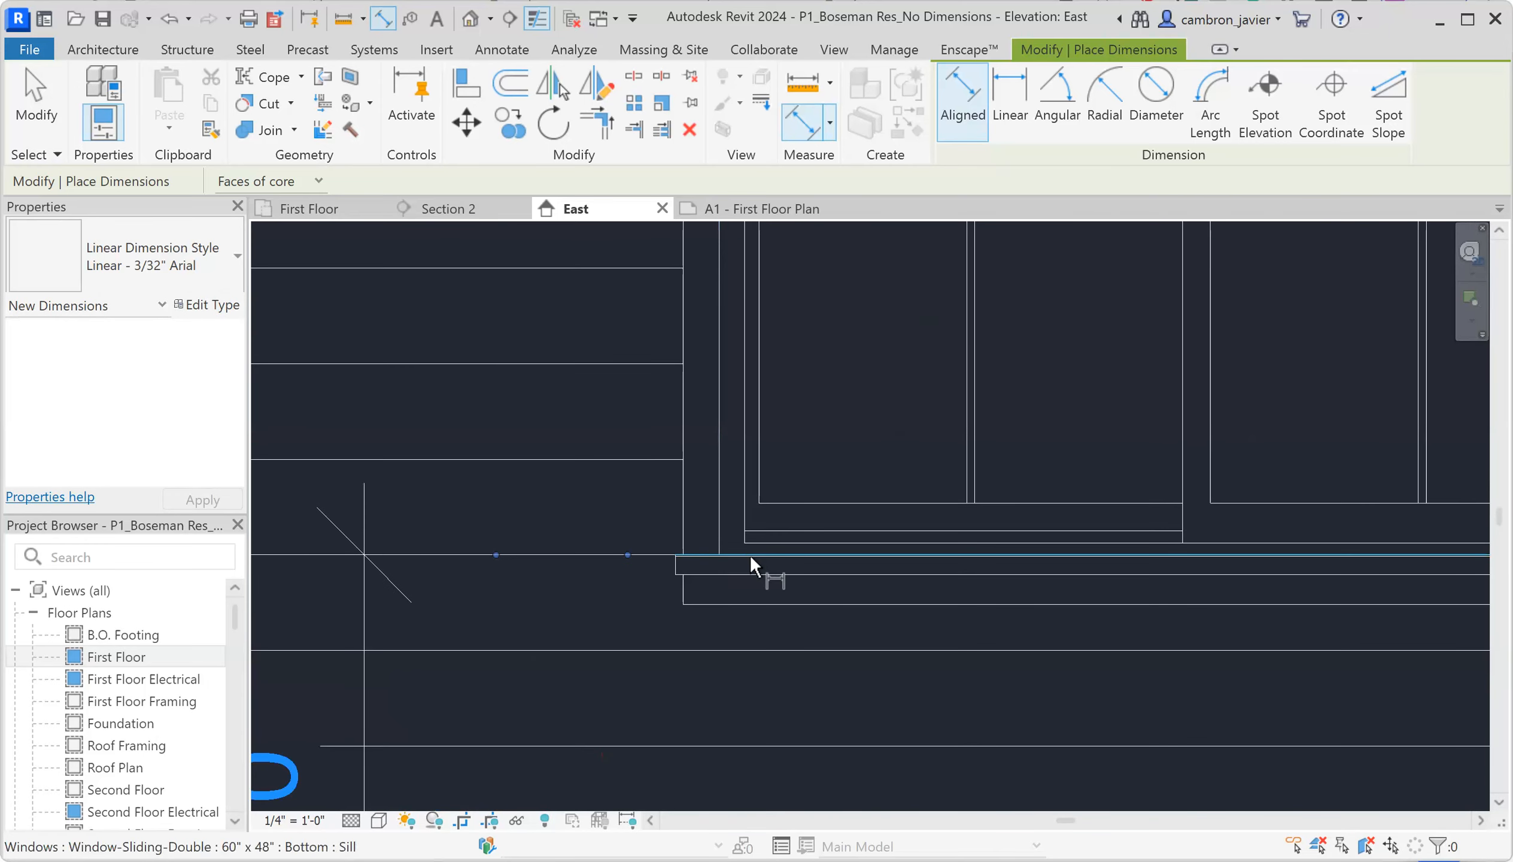
scroll(743, 558, "down", 4)
scroll(763, 404, "up", 3)
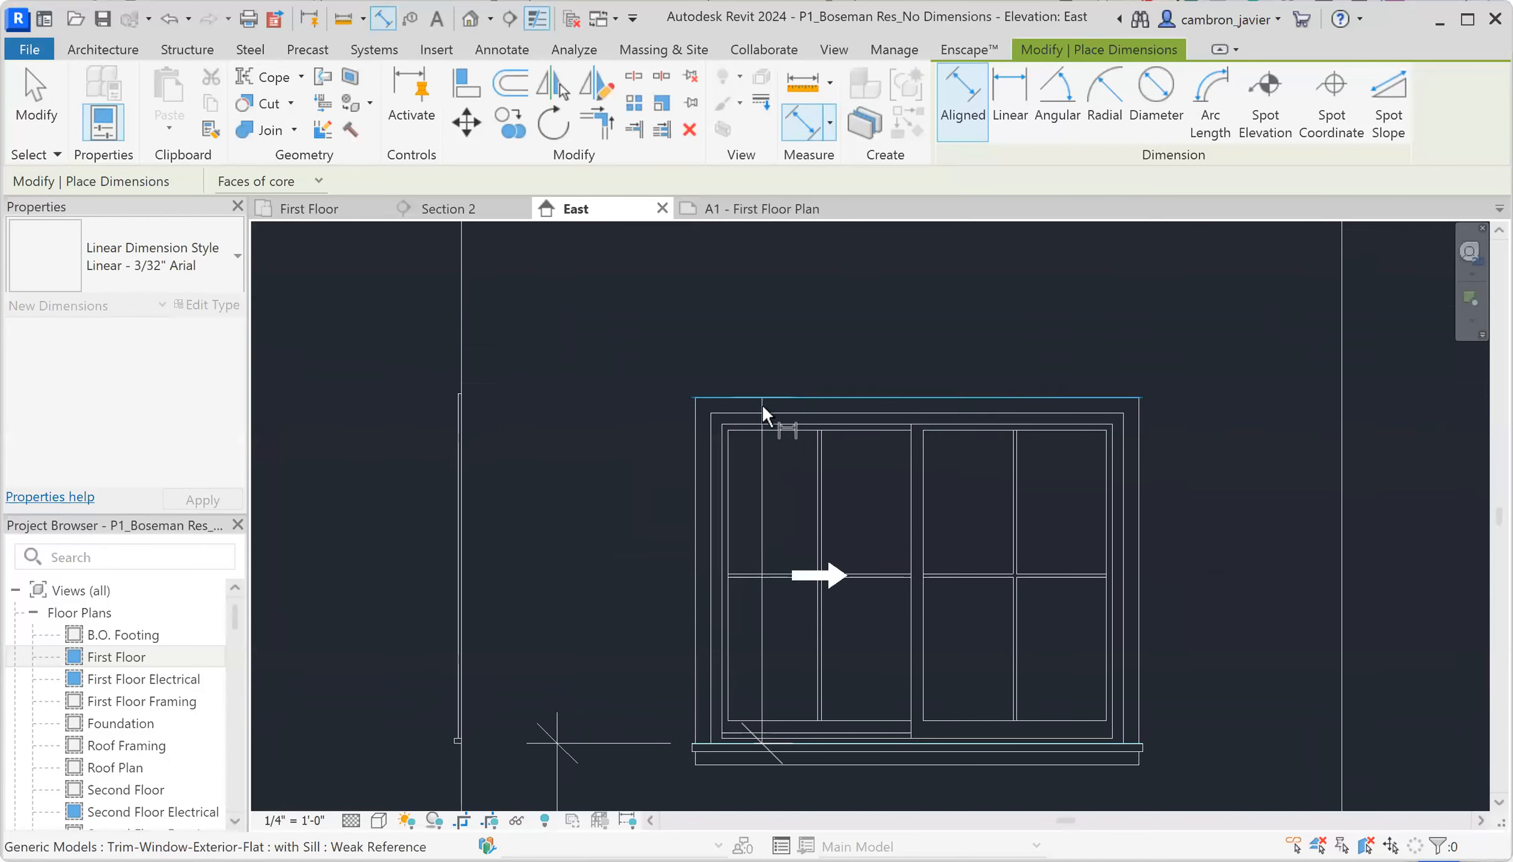
left_click(771, 420)
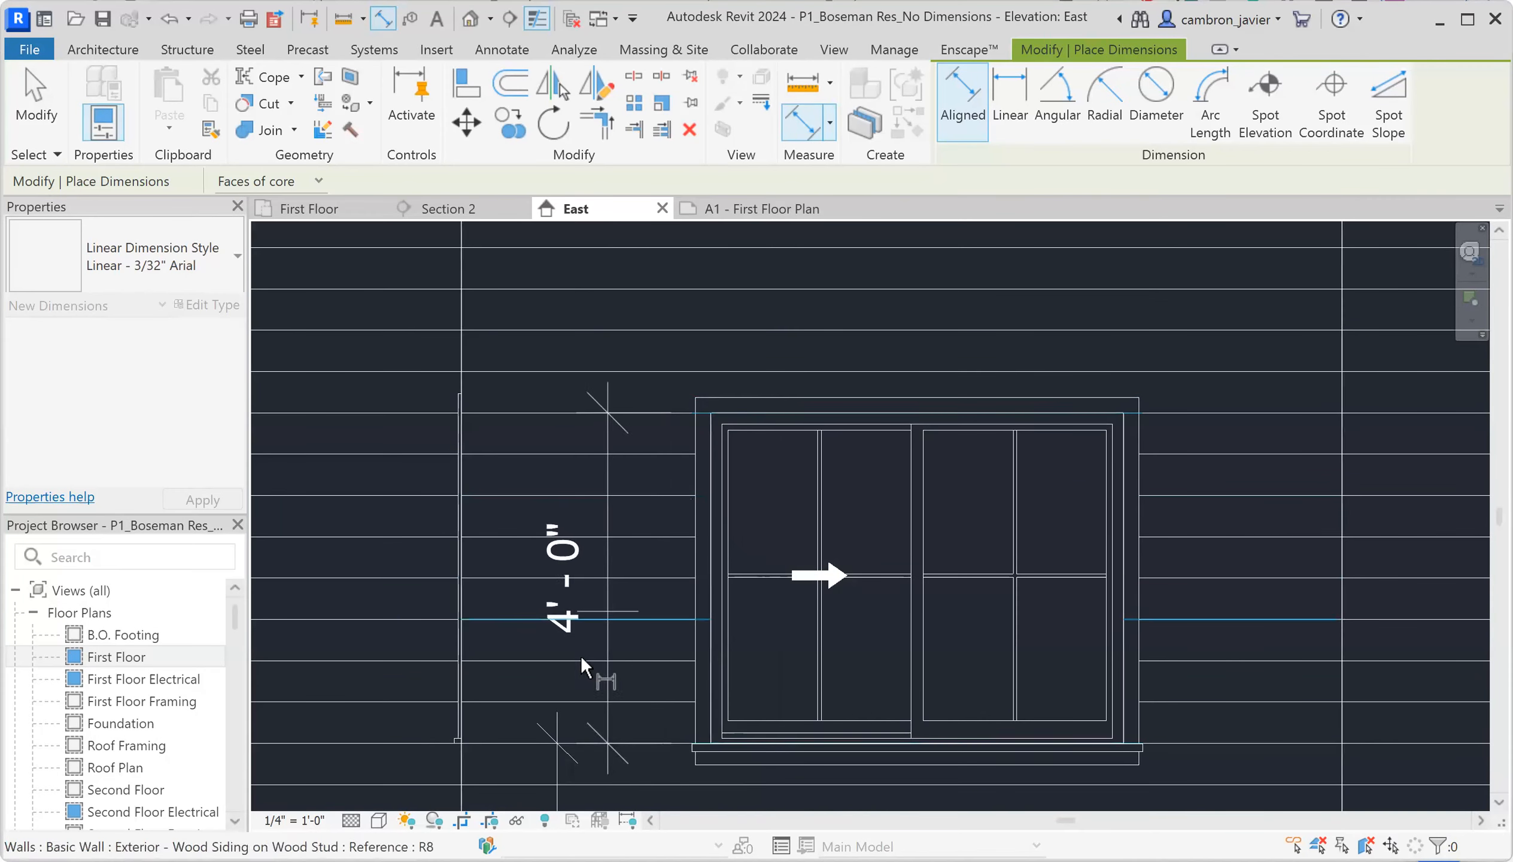
left_click(561, 701)
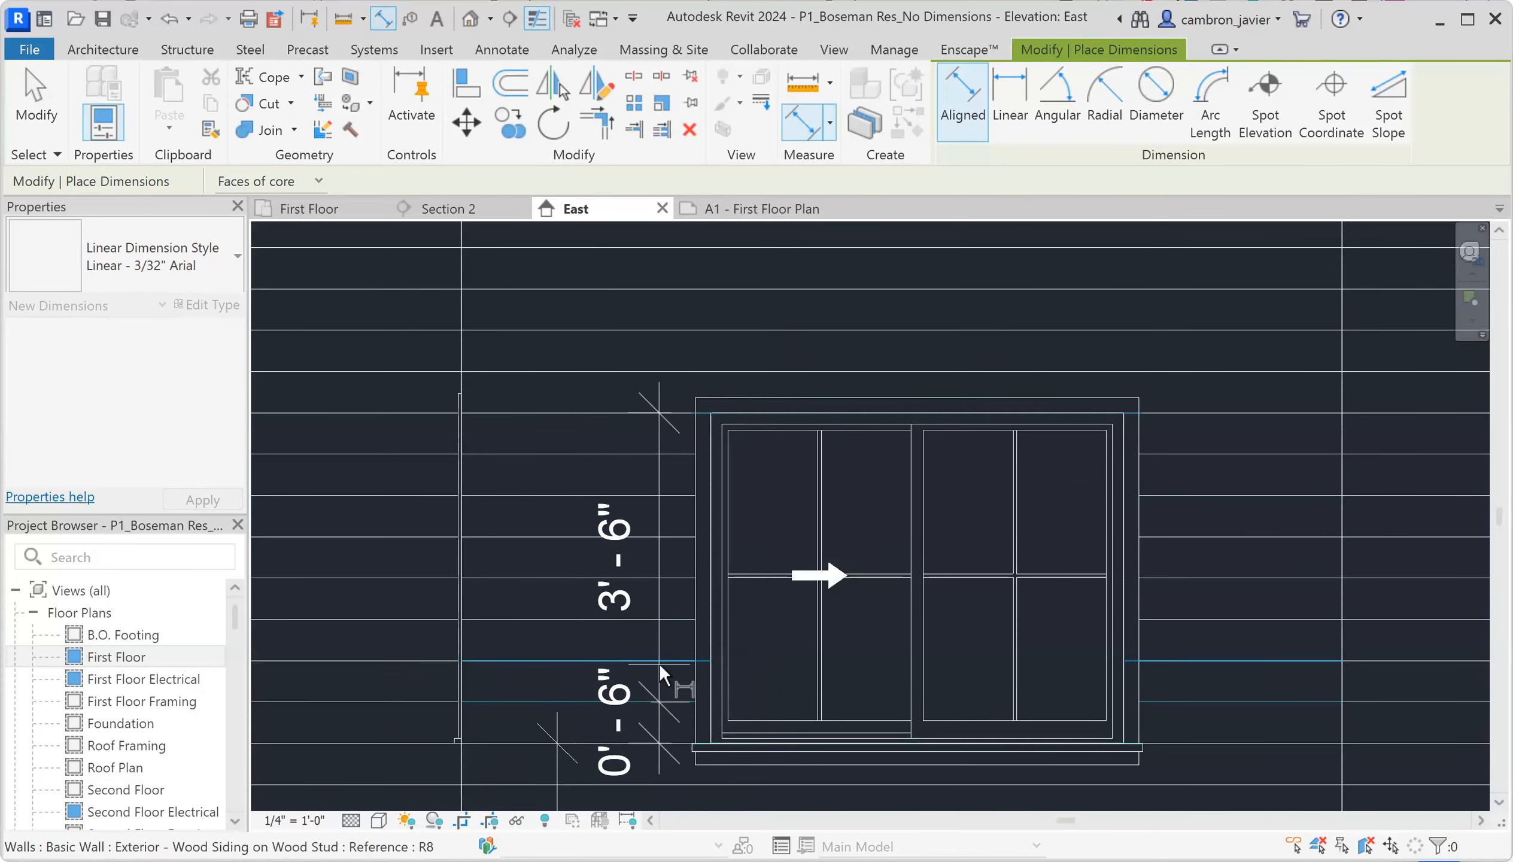
Dimension the same window's opening height from sill to head, aligned with the sill-height dimension, and finish dimensioning.
scroll(690, 690, "up", 3)
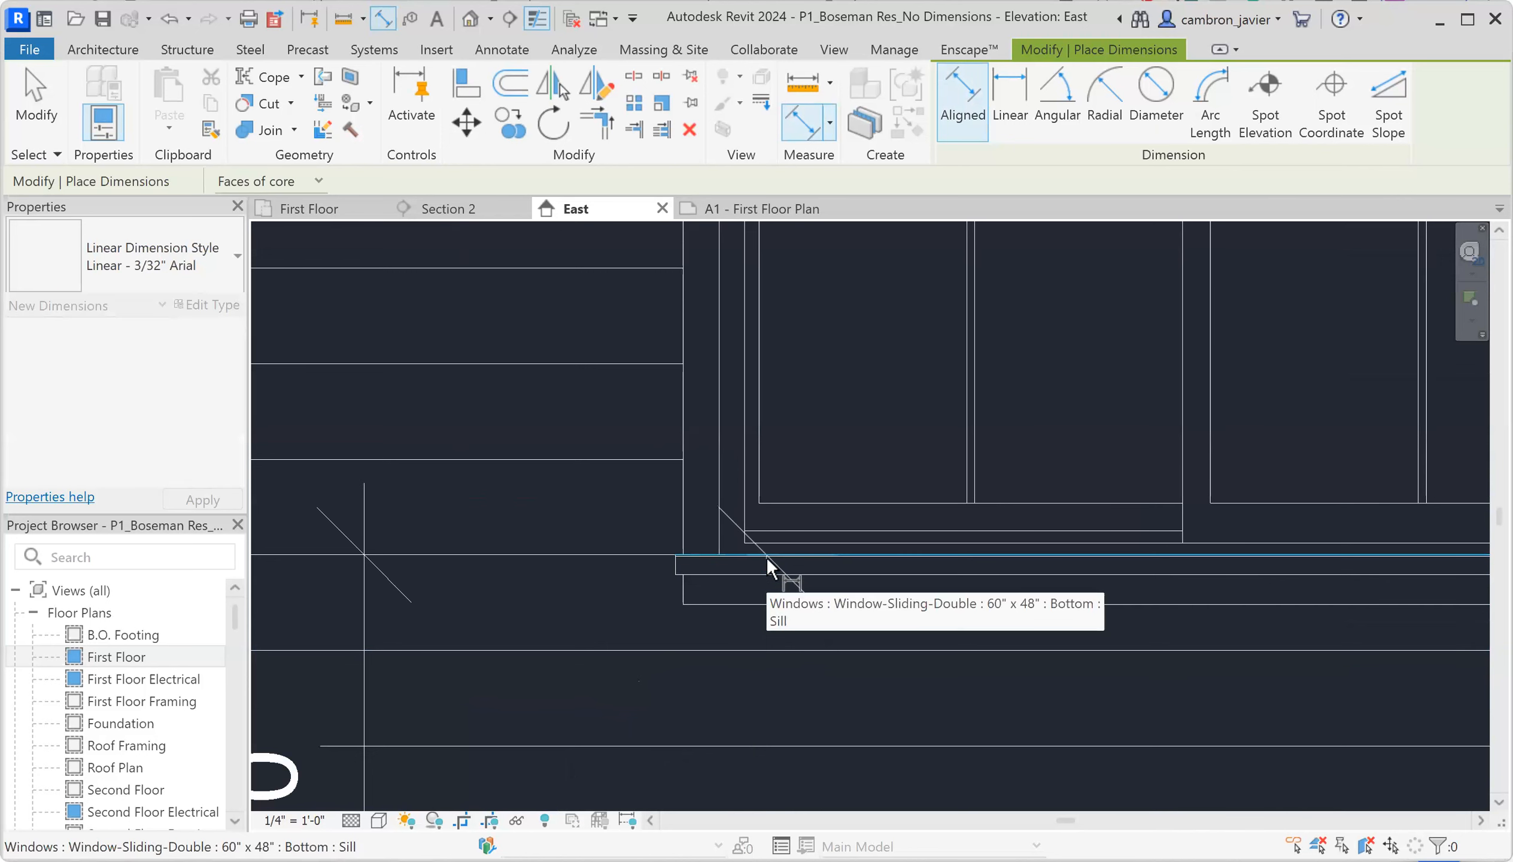
scroll(767, 559, "down", 3)
left_click(793, 271)
scroll(619, 541, "up", 1)
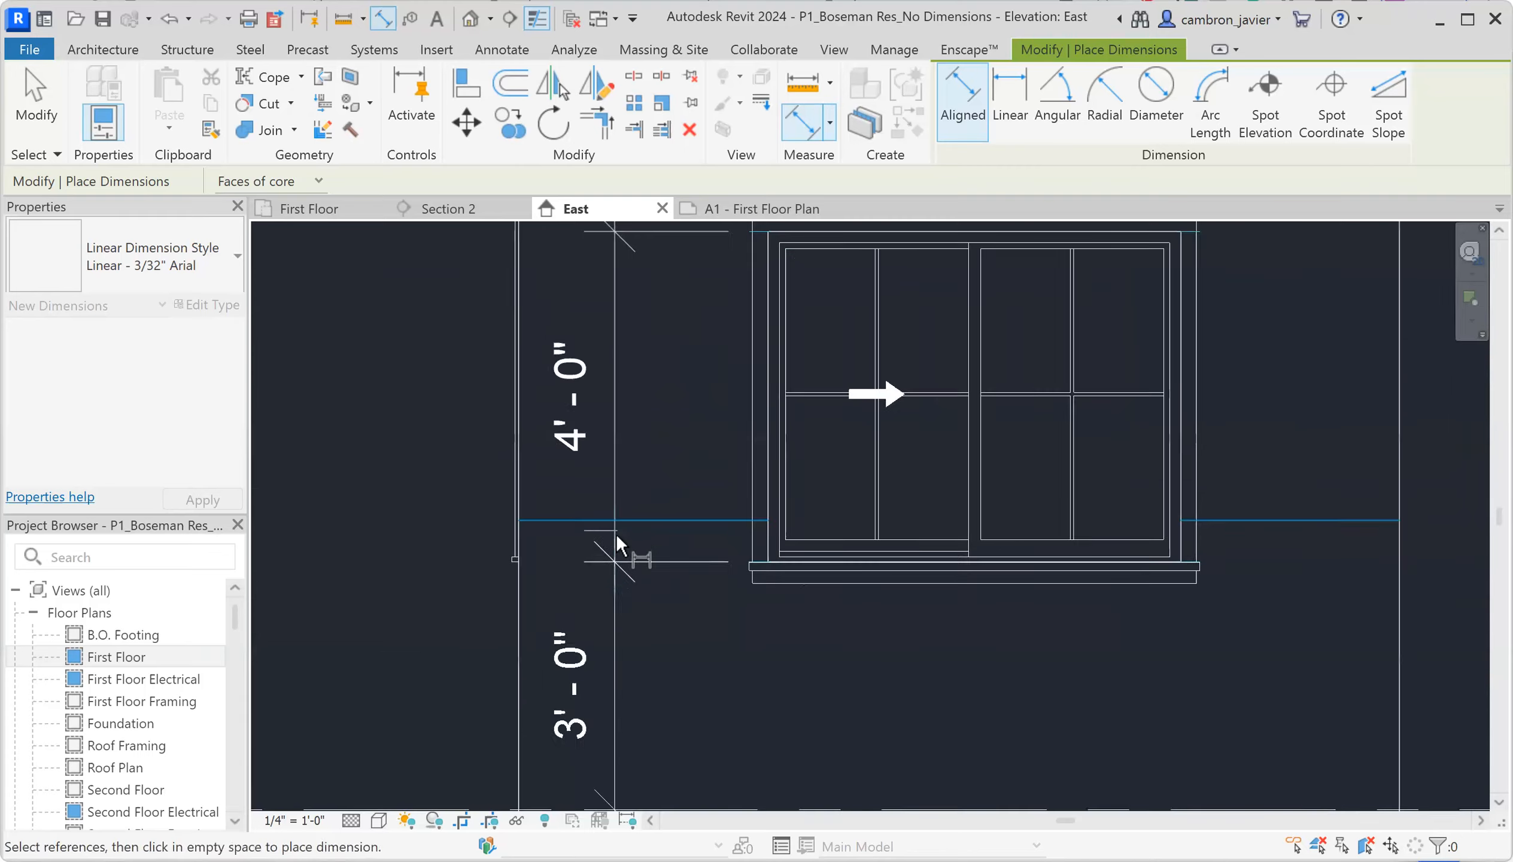
scroll(615, 541, "up", 2)
left_click(615, 546)
scroll(751, 444, "down", 1)
scroll(771, 433, "down", 2)
key("Escape")
scroll(766, 515, "down", 5)
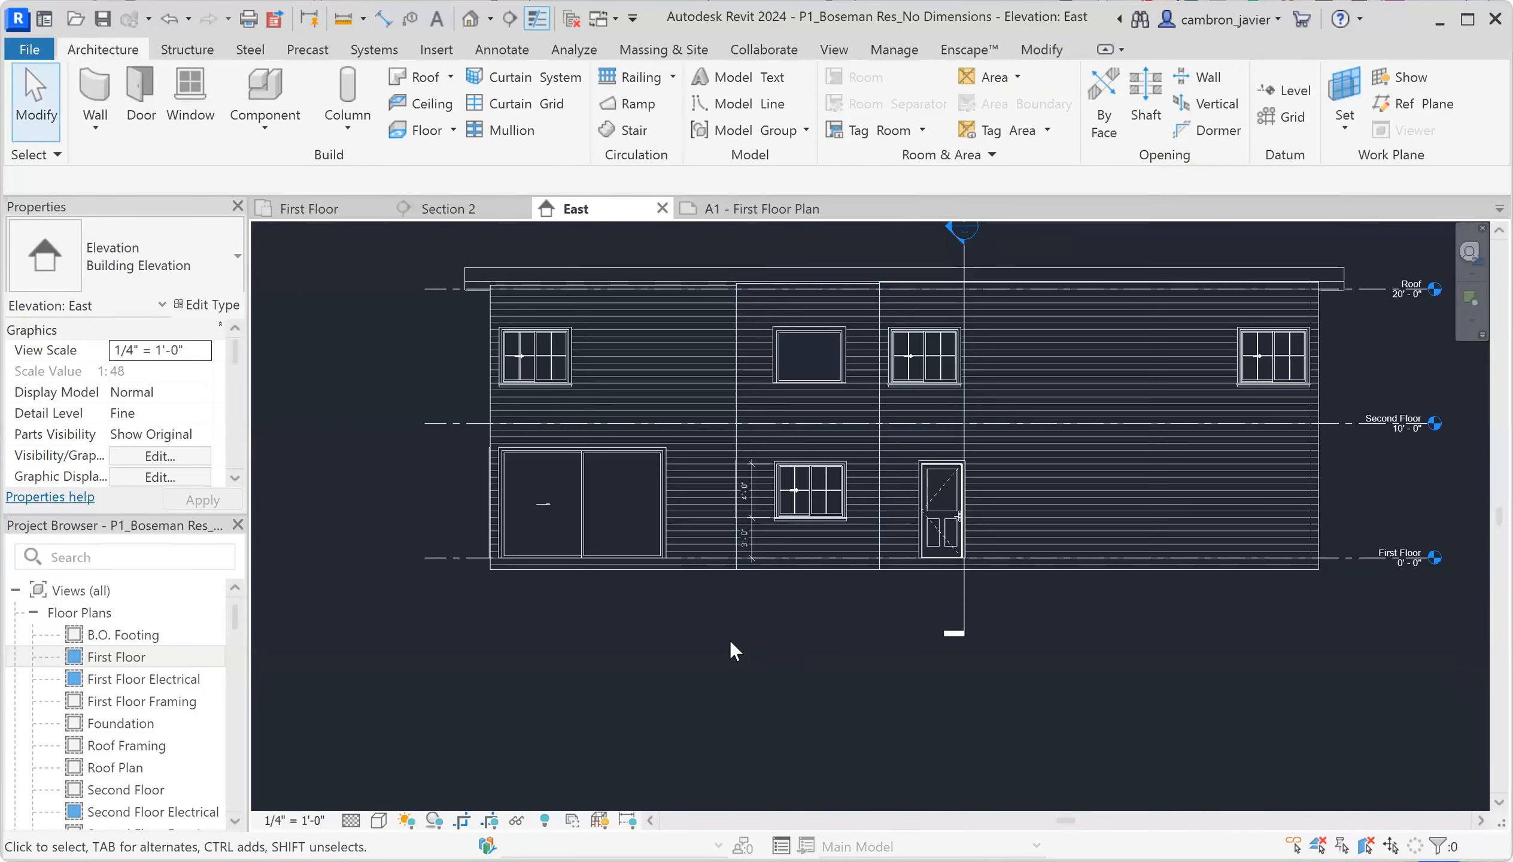
Place an aligned dimension above the roof from the middle wall section's outer edge to the near side of the adjacent second-floor window.
scroll(576, 633, "down", 2)
scroll(760, 605, "up", 1)
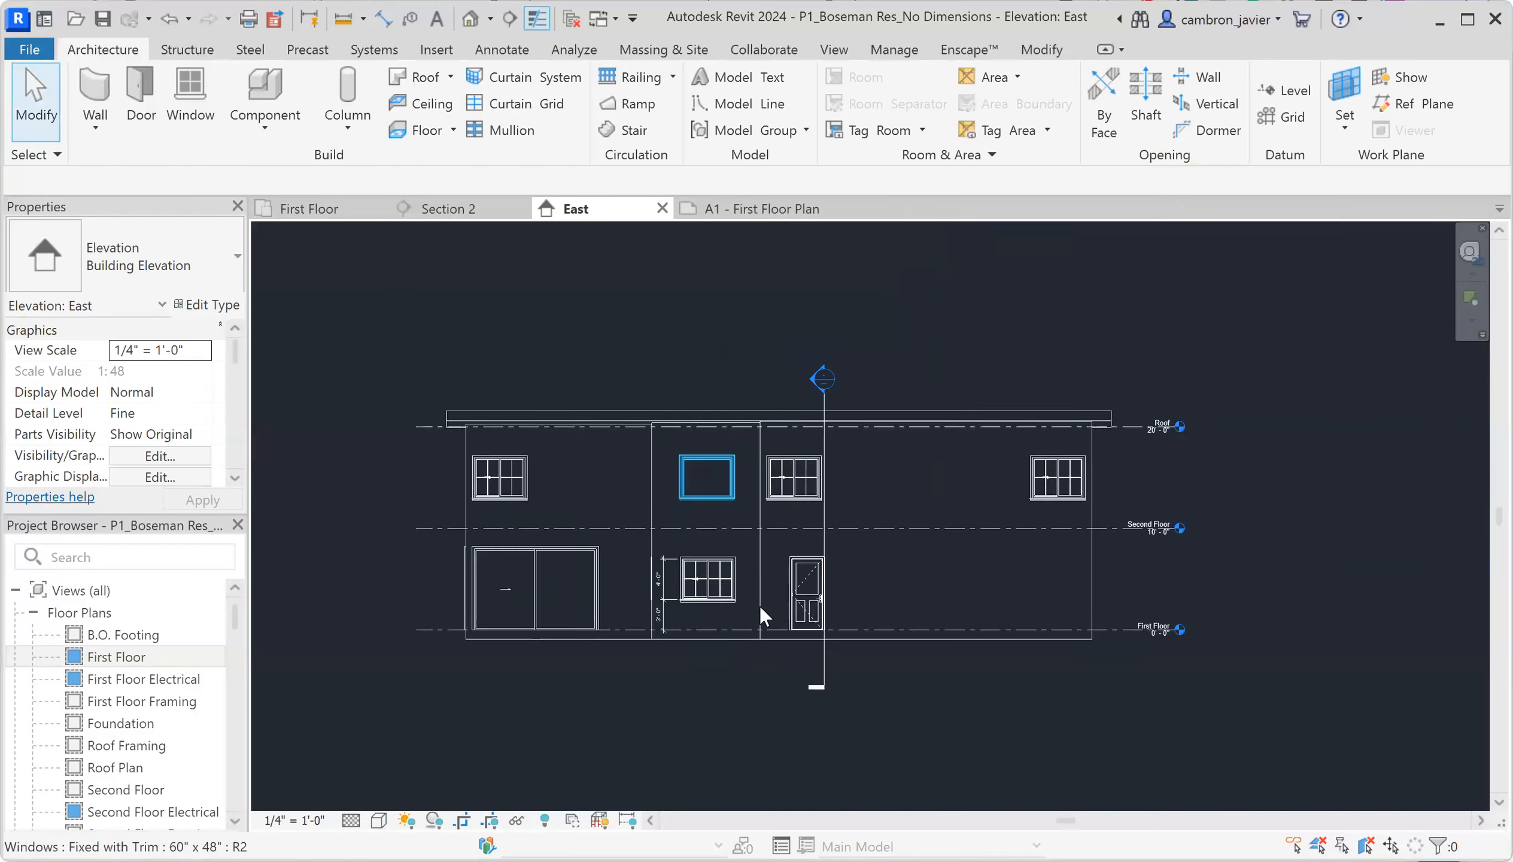
scroll(666, 679, "up", 1)
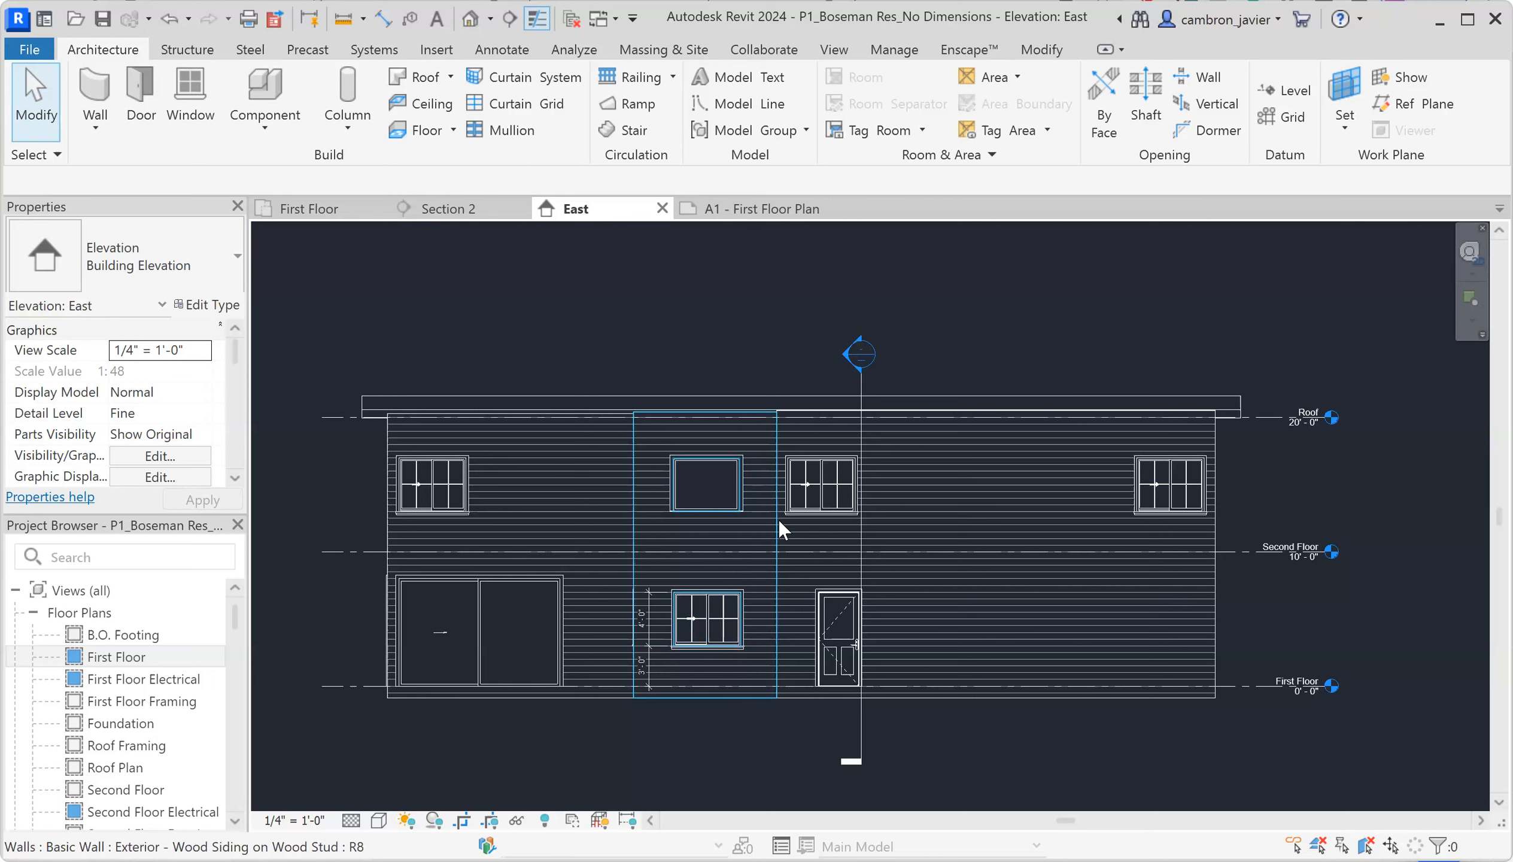
left_click(383, 19)
left_click(631, 469)
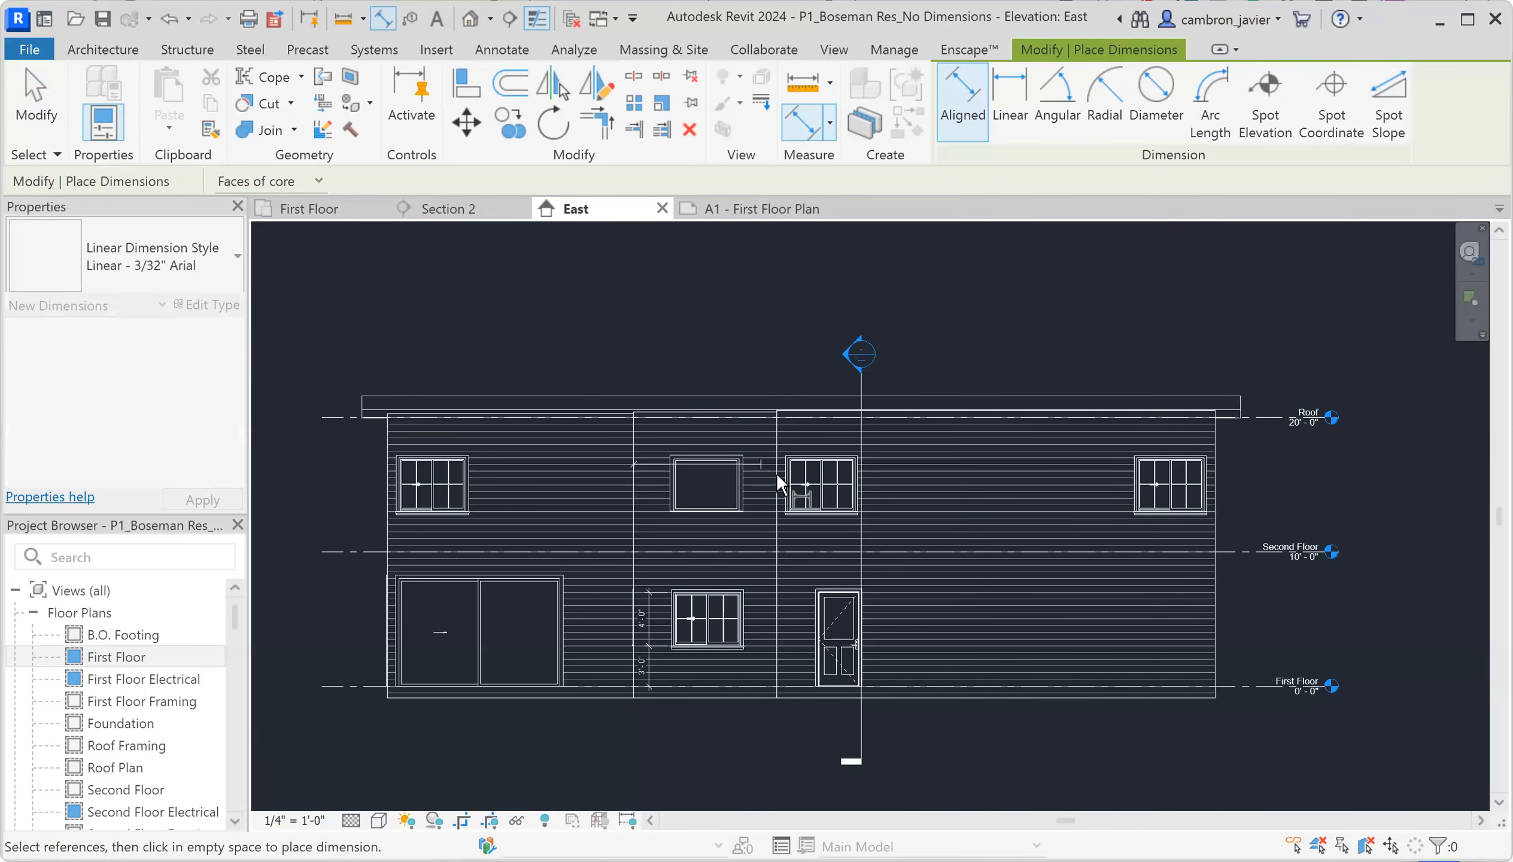
scroll(768, 403, "up", 2)
left_click(753, 313)
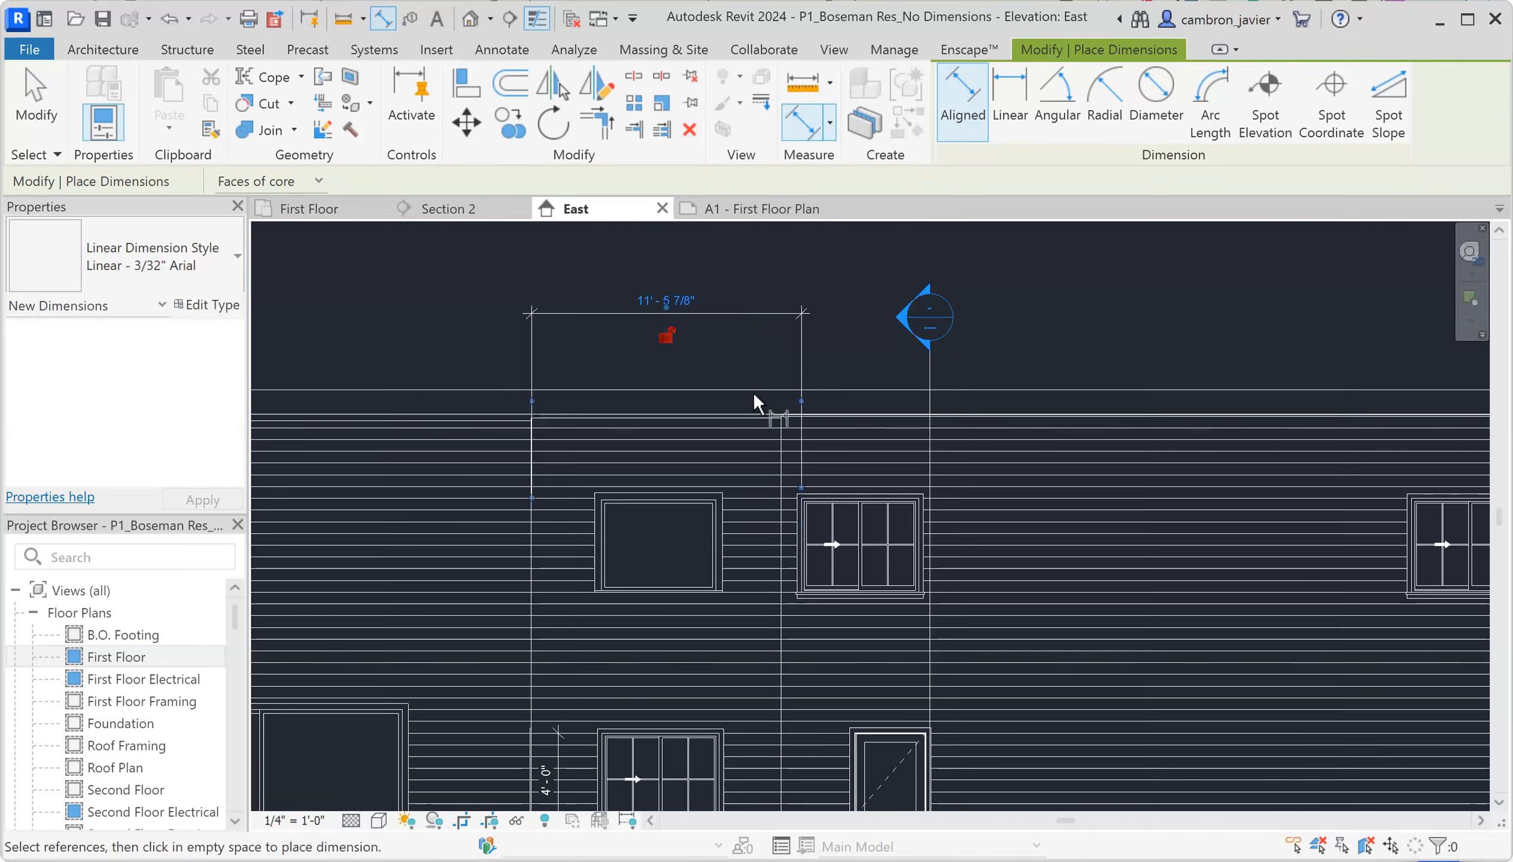
Dimension the middle wall section's full width from edge to edge, placing it just under the other horizontal dimension.
left_click(784, 469)
left_click(533, 471)
left_click(580, 343)
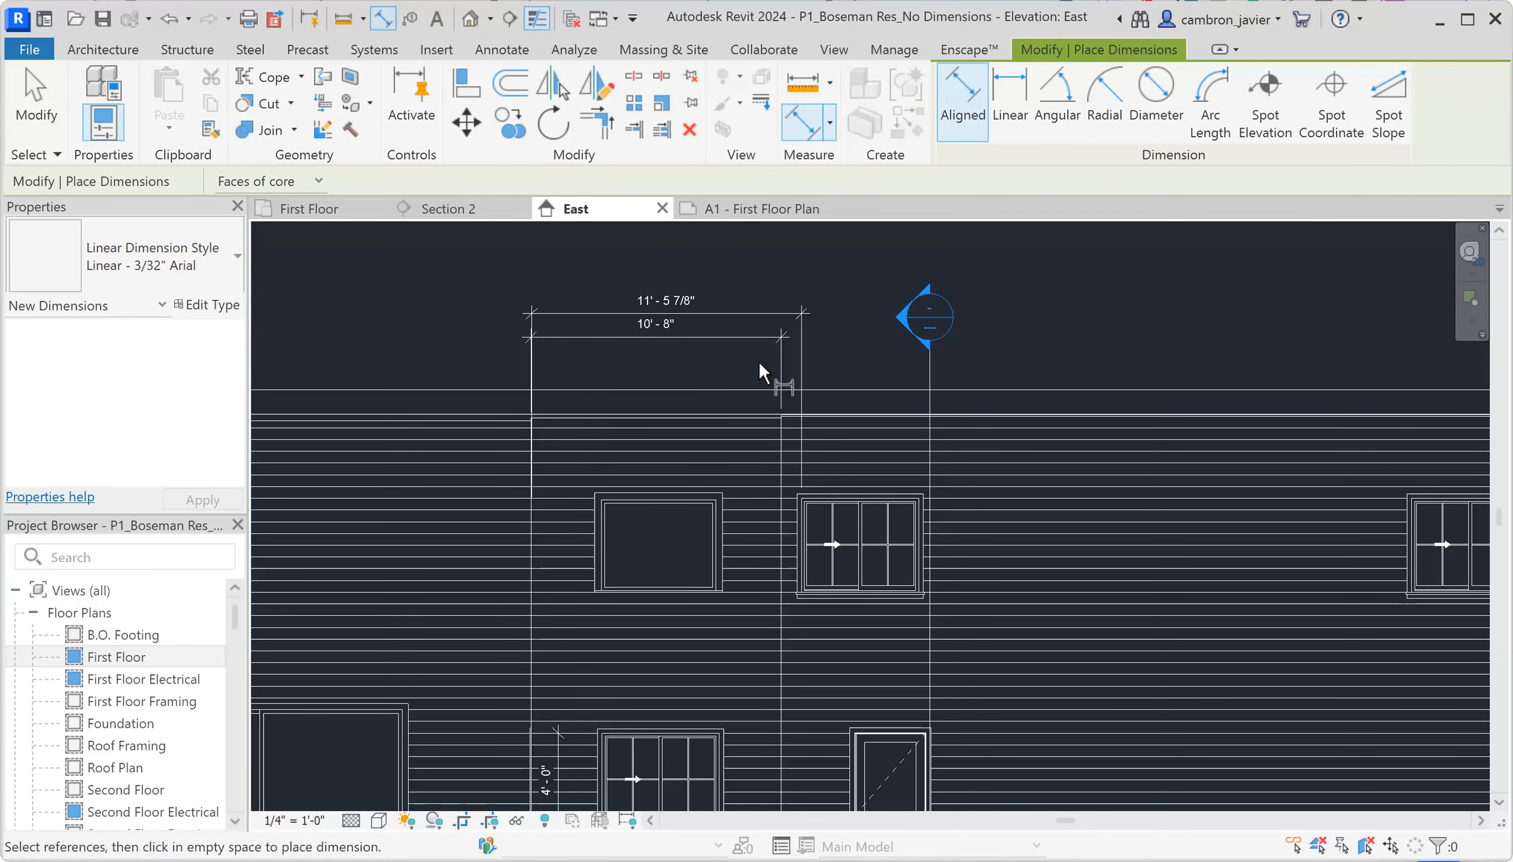
scroll(759, 360, "down", 4)
View the whole First Floor plan for comparison and end the dimension command.
left_click(309, 208)
scroll(545, 461, "down", 5)
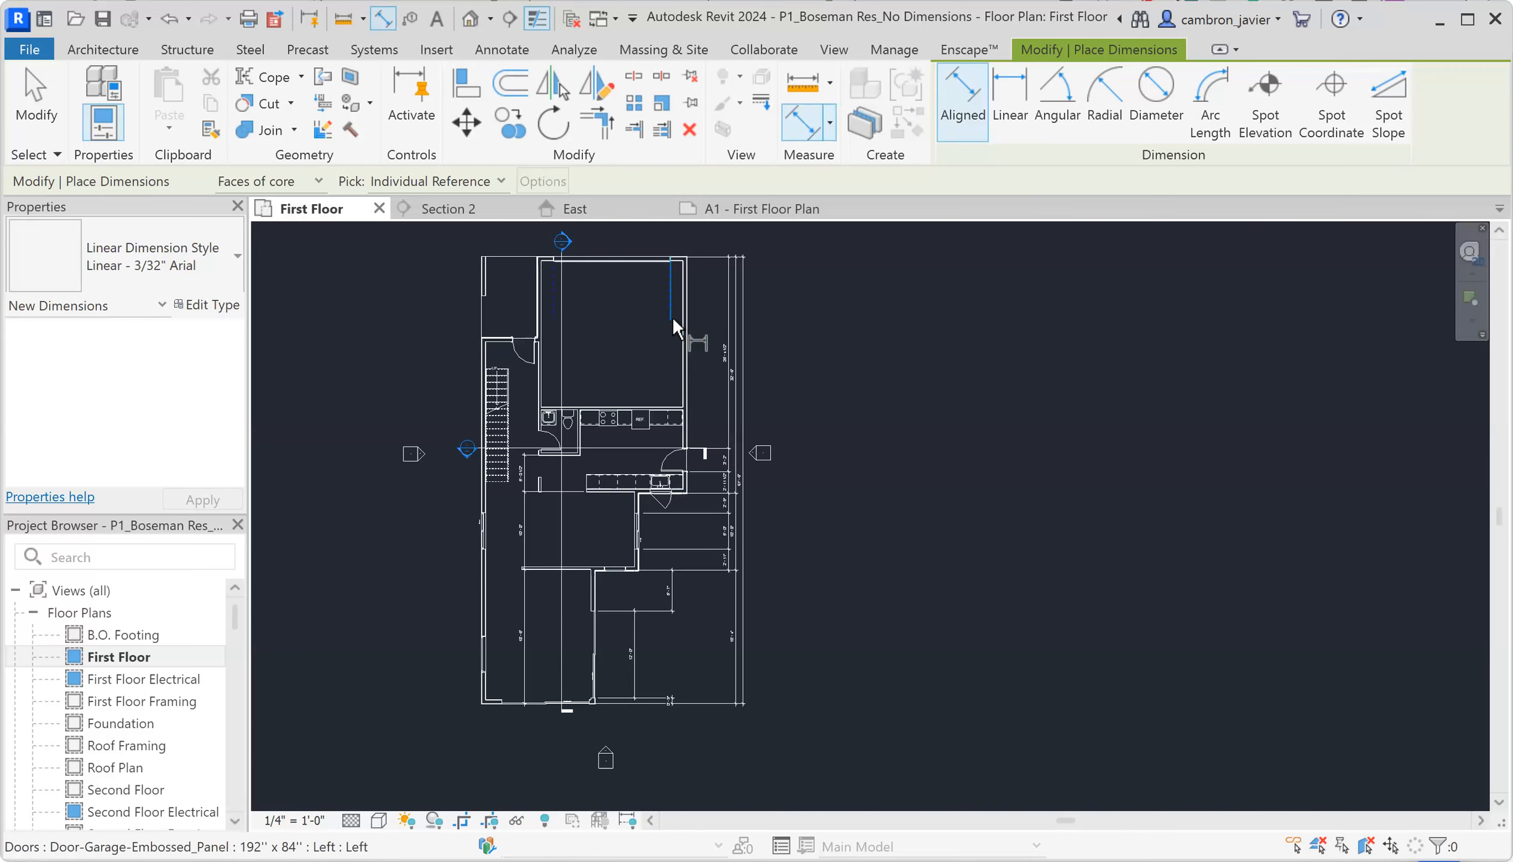
key("Escape")
key("Escape")
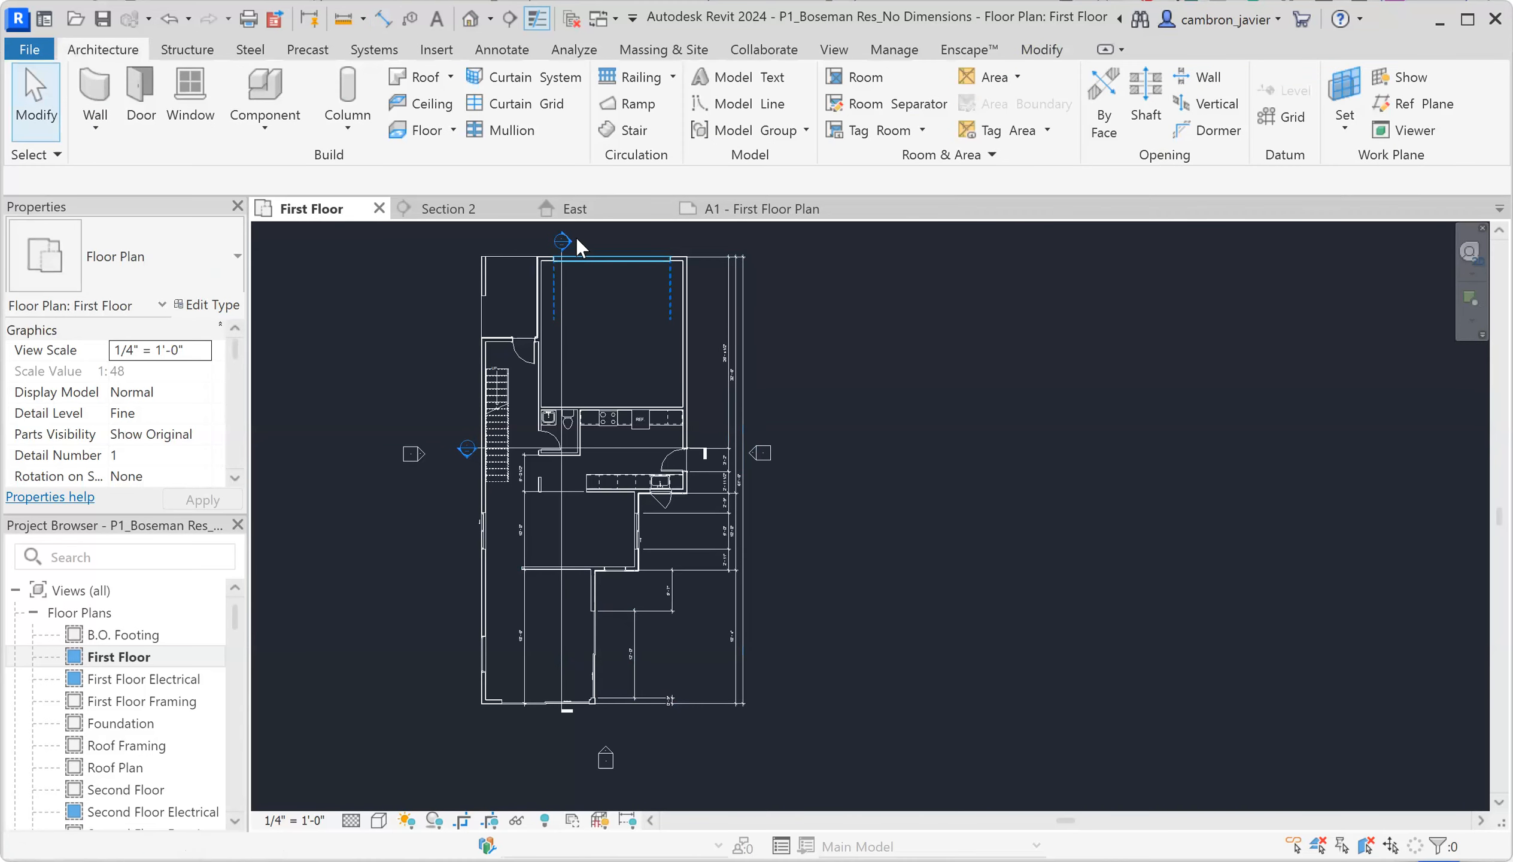
Remove both horizontal dimensions above the roof on the East elevation.
left_click(576, 208)
scroll(676, 417, "up", 2)
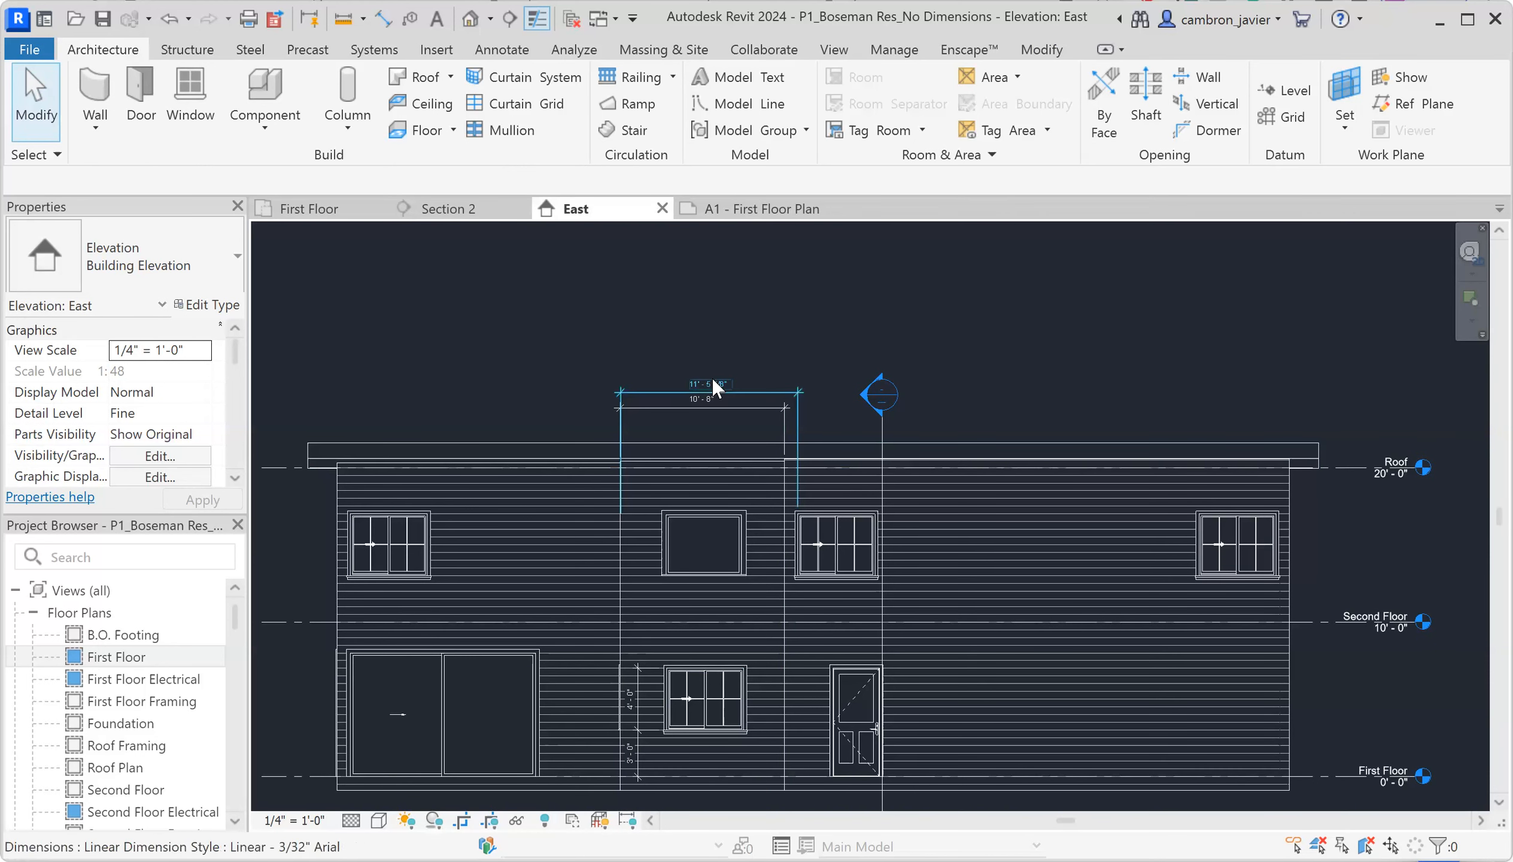
left_click_drag(739, 345, 685, 413)
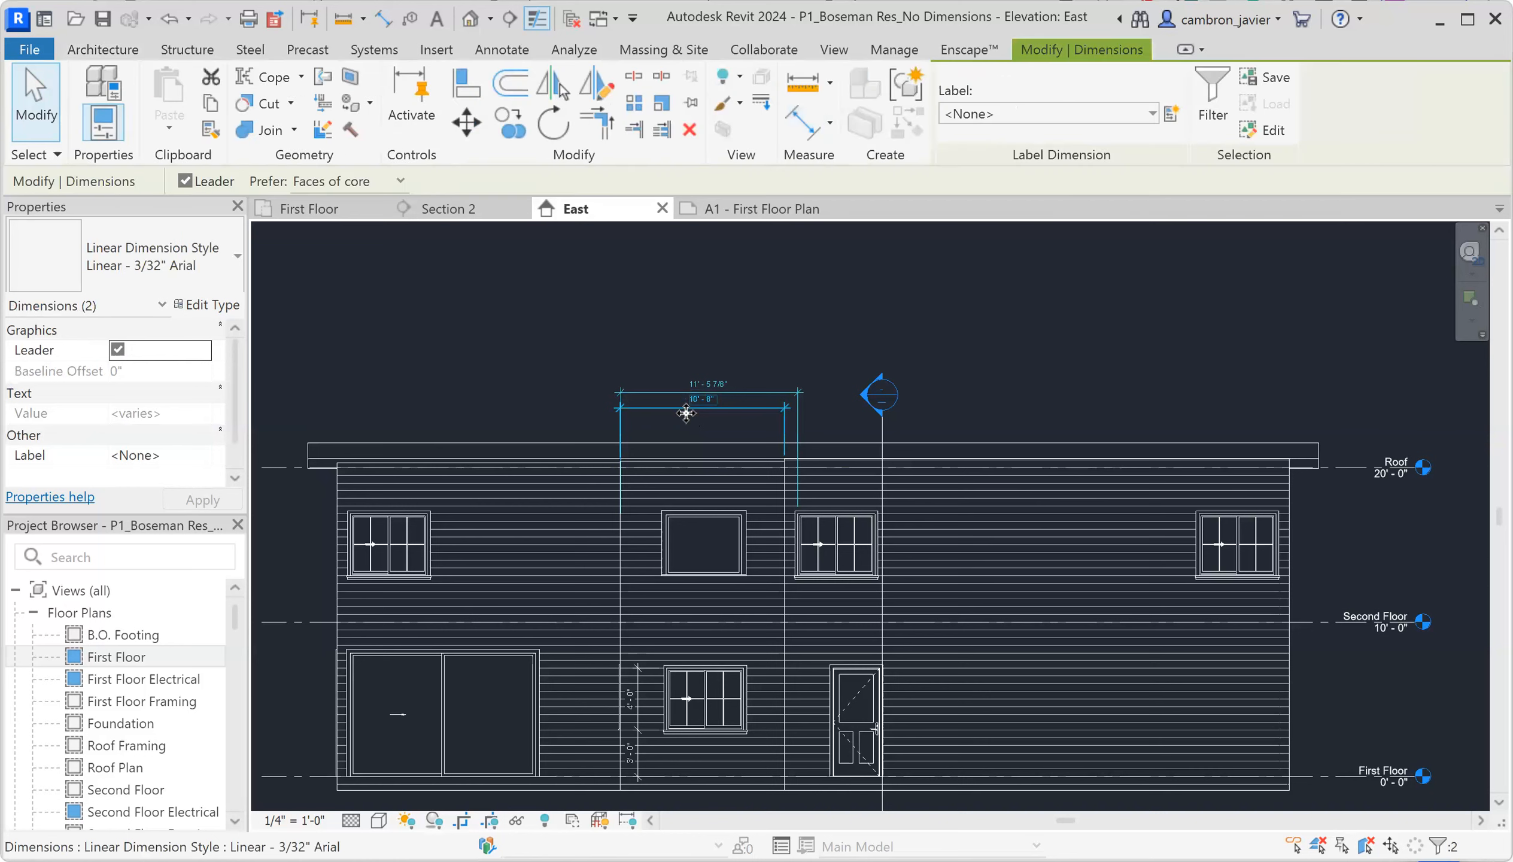
key("Delete")
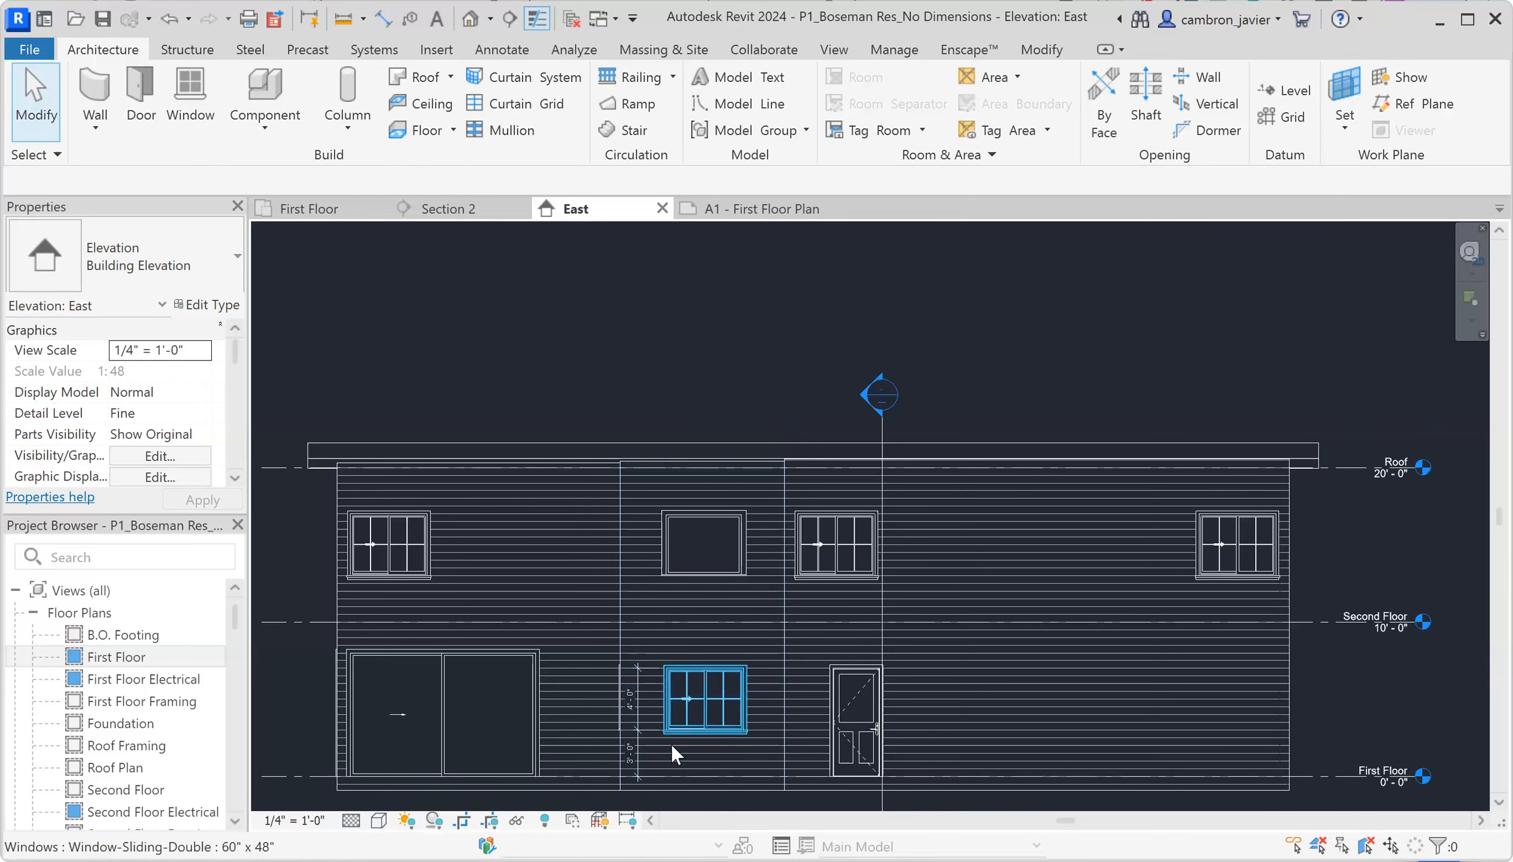
In Section 2, place an aligned dimension from the second floor level to the sill of the upper window.
left_click(308, 208)
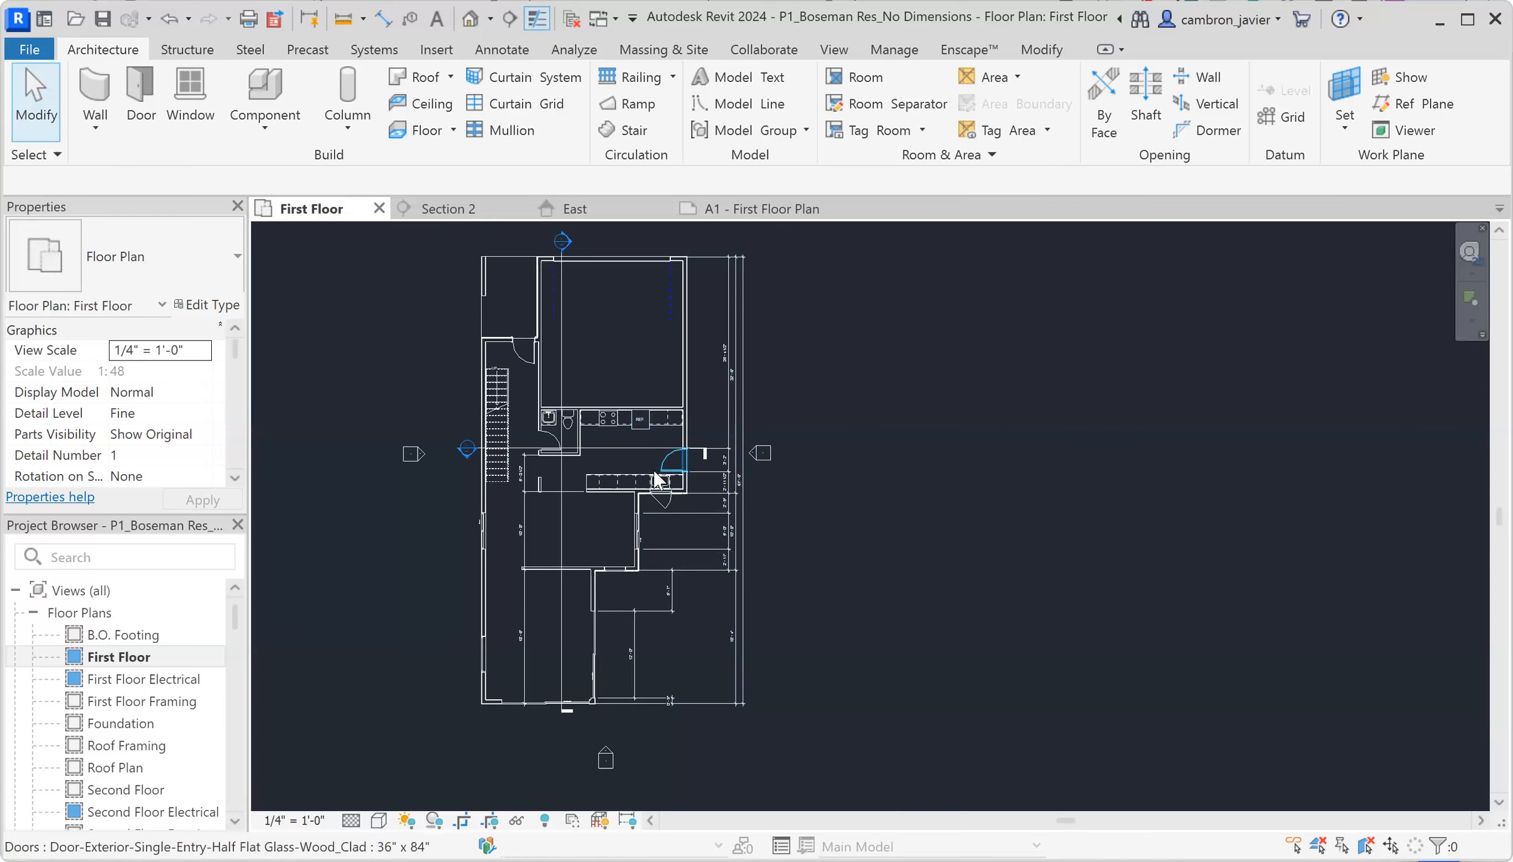
scroll(657, 480, "up", 2)
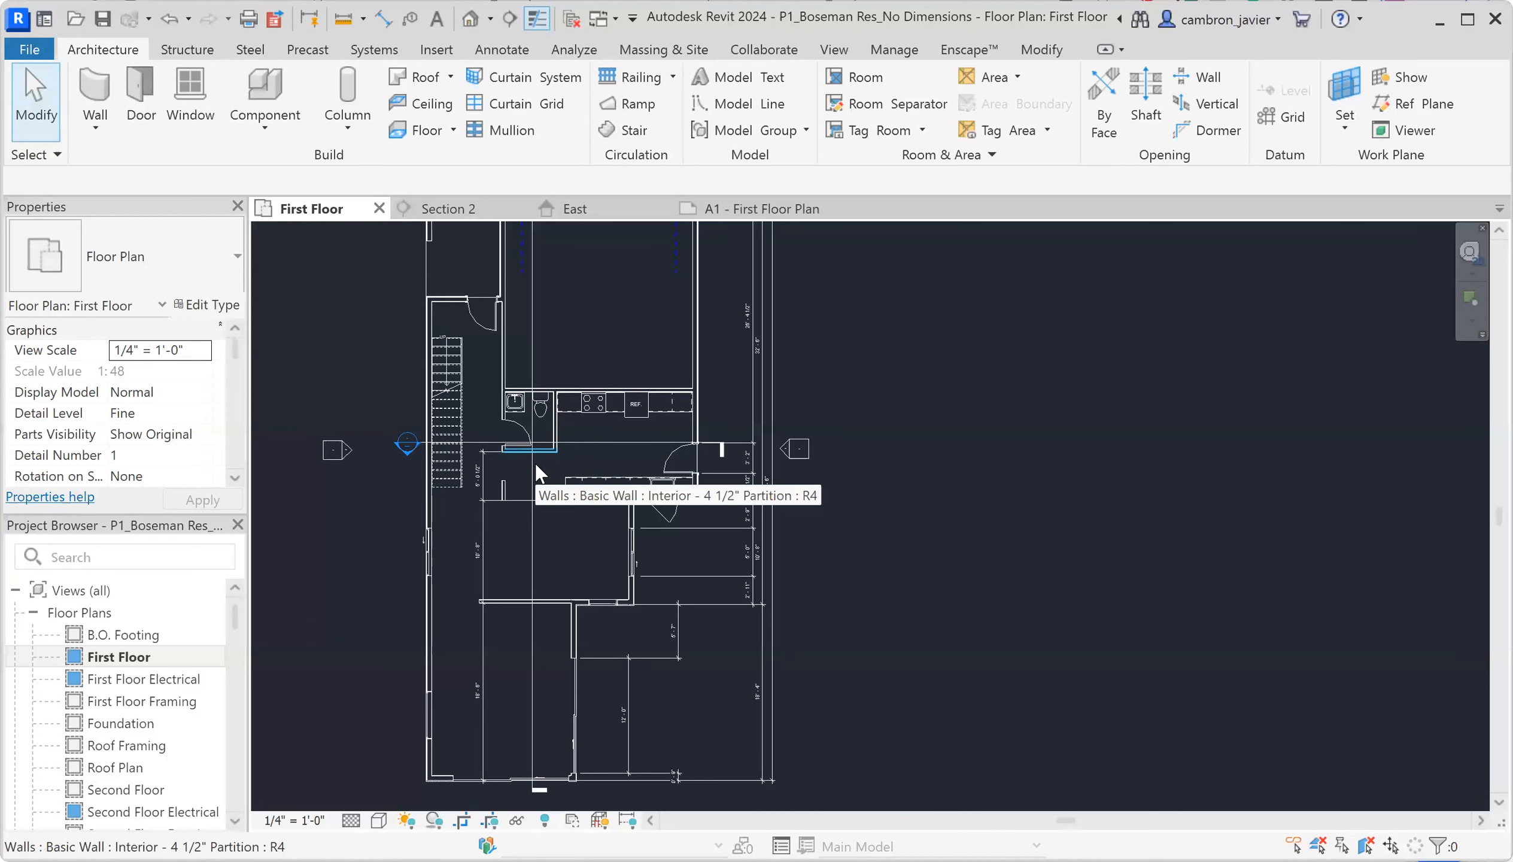
left_click(448, 208)
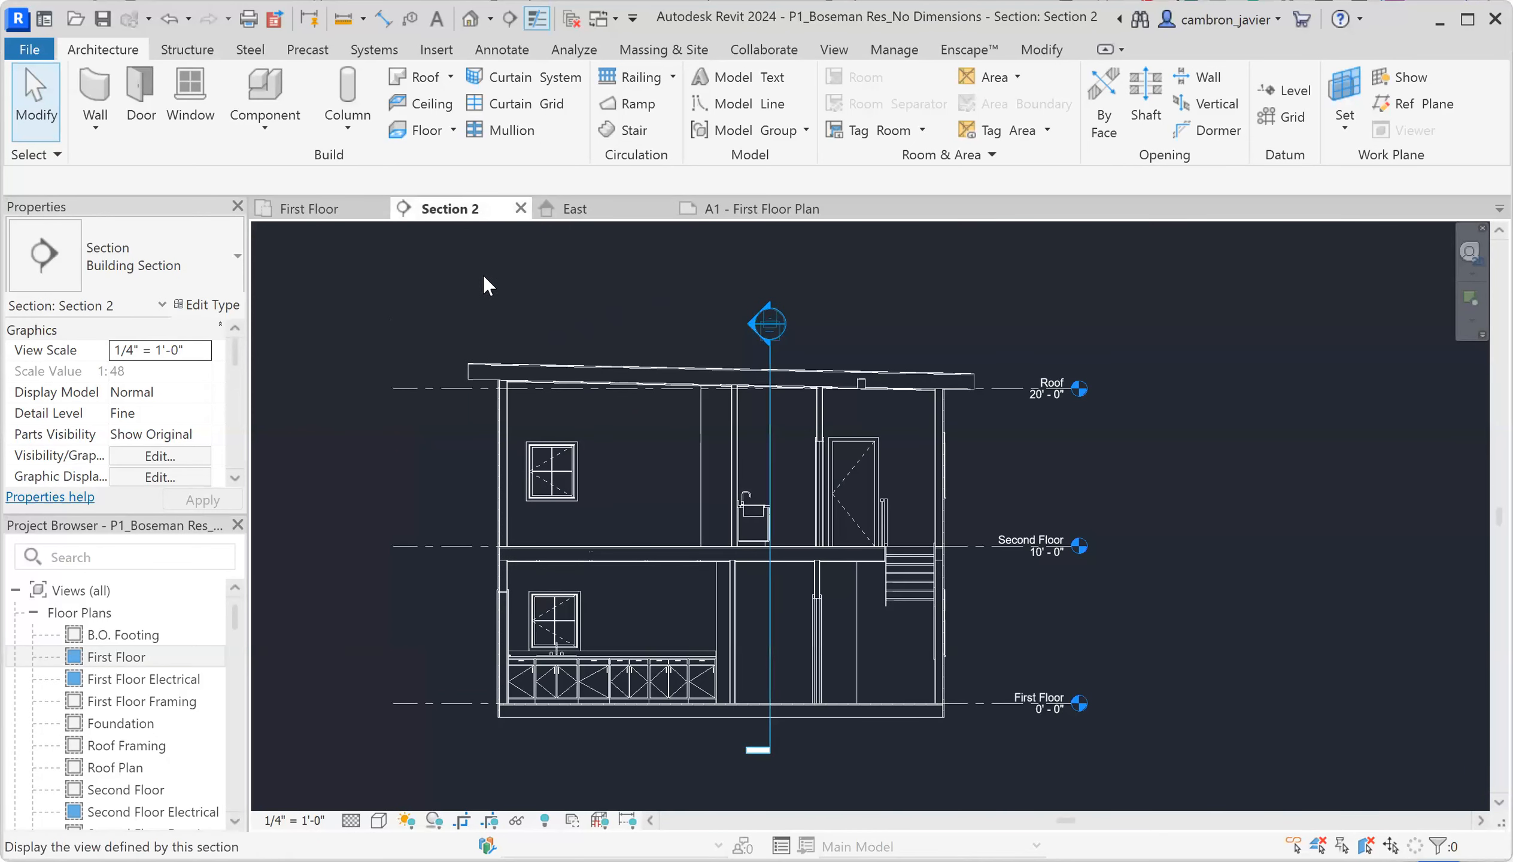
key("d")
key("i")
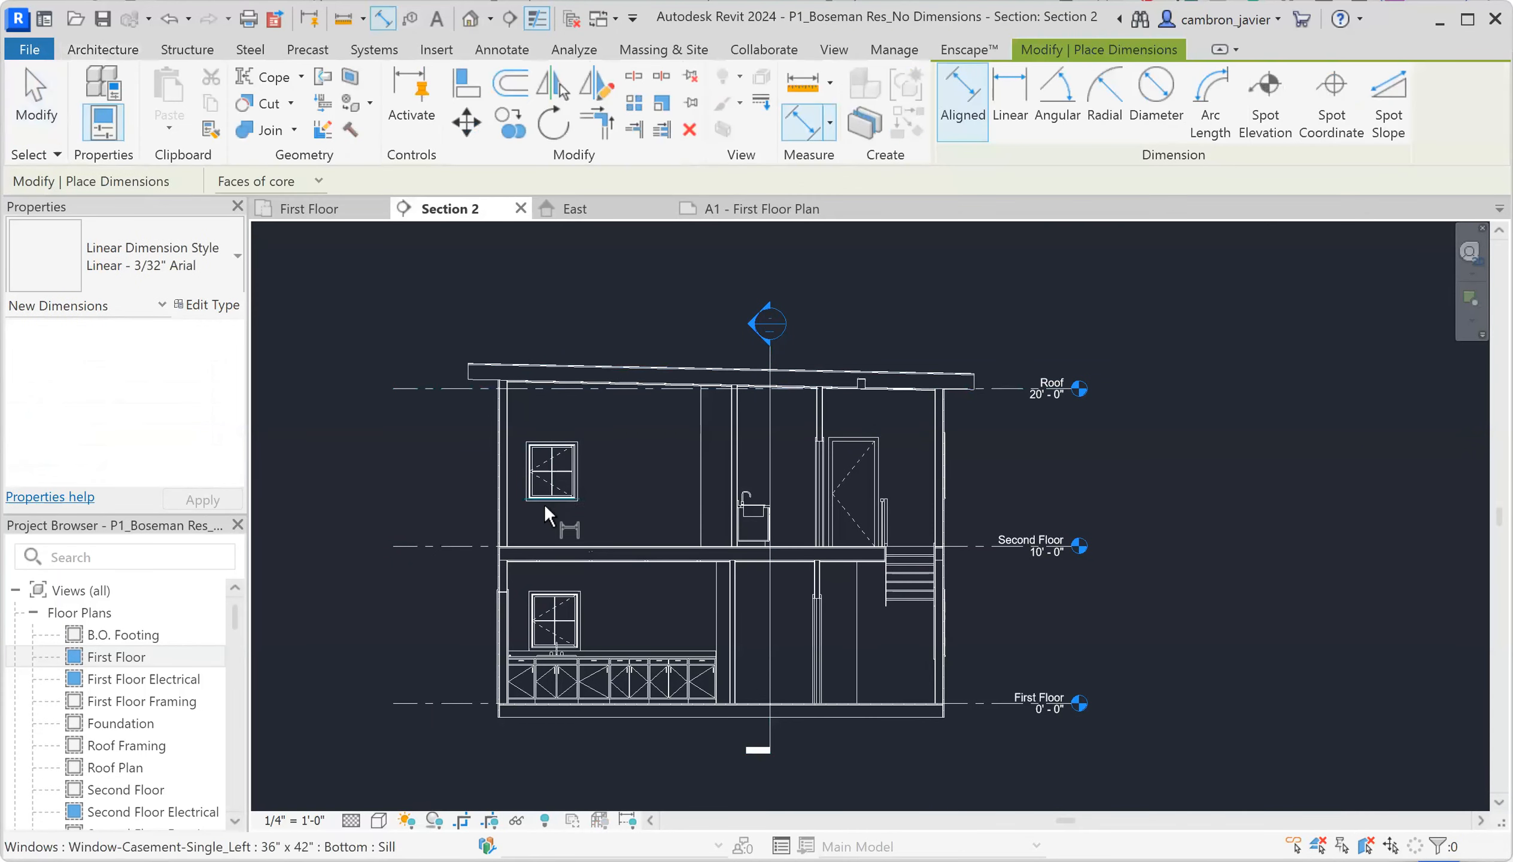
scroll(544, 504, "up", 5)
left_click(553, 585)
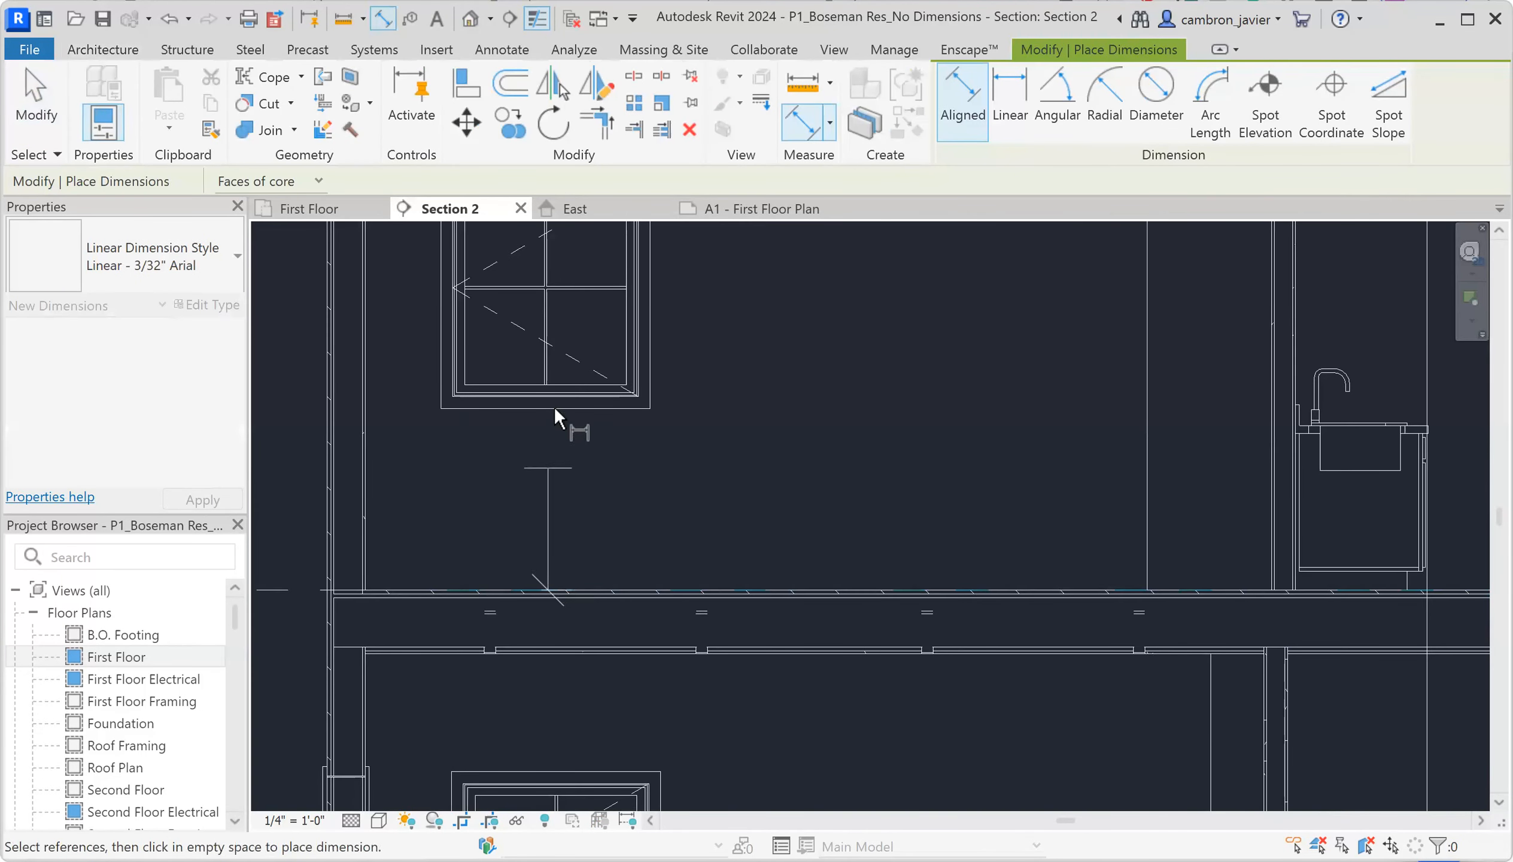
left_click(554, 401)
left_click(728, 456)
scroll(639, 561, "down", 3)
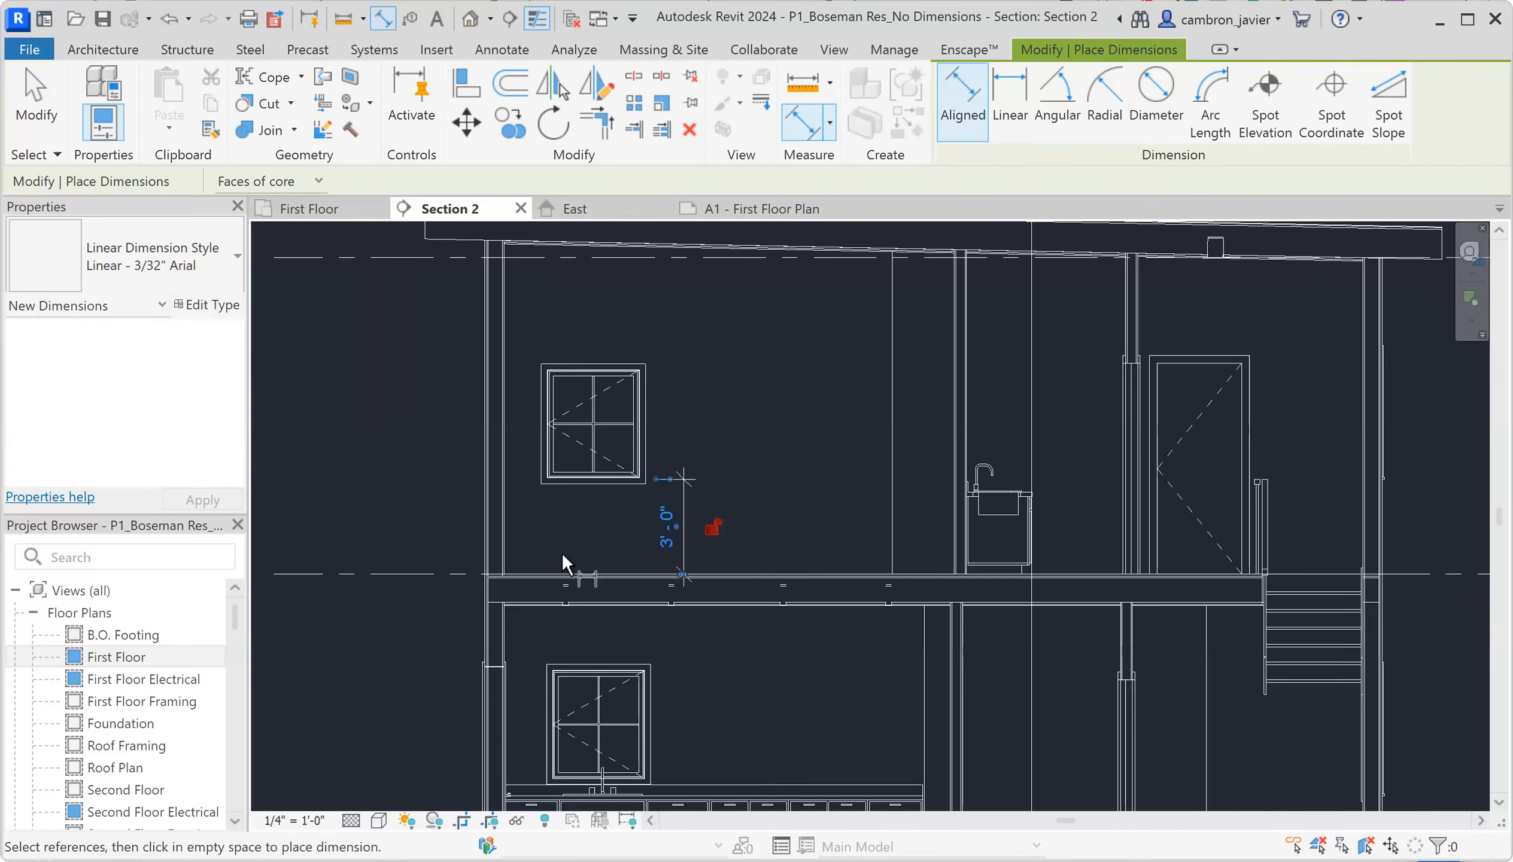
Dimension the horizontal distance from the upper window's near side to the adjacent exterior wall's inner face, placing it below the window.
scroll(550, 405, "up", 4)
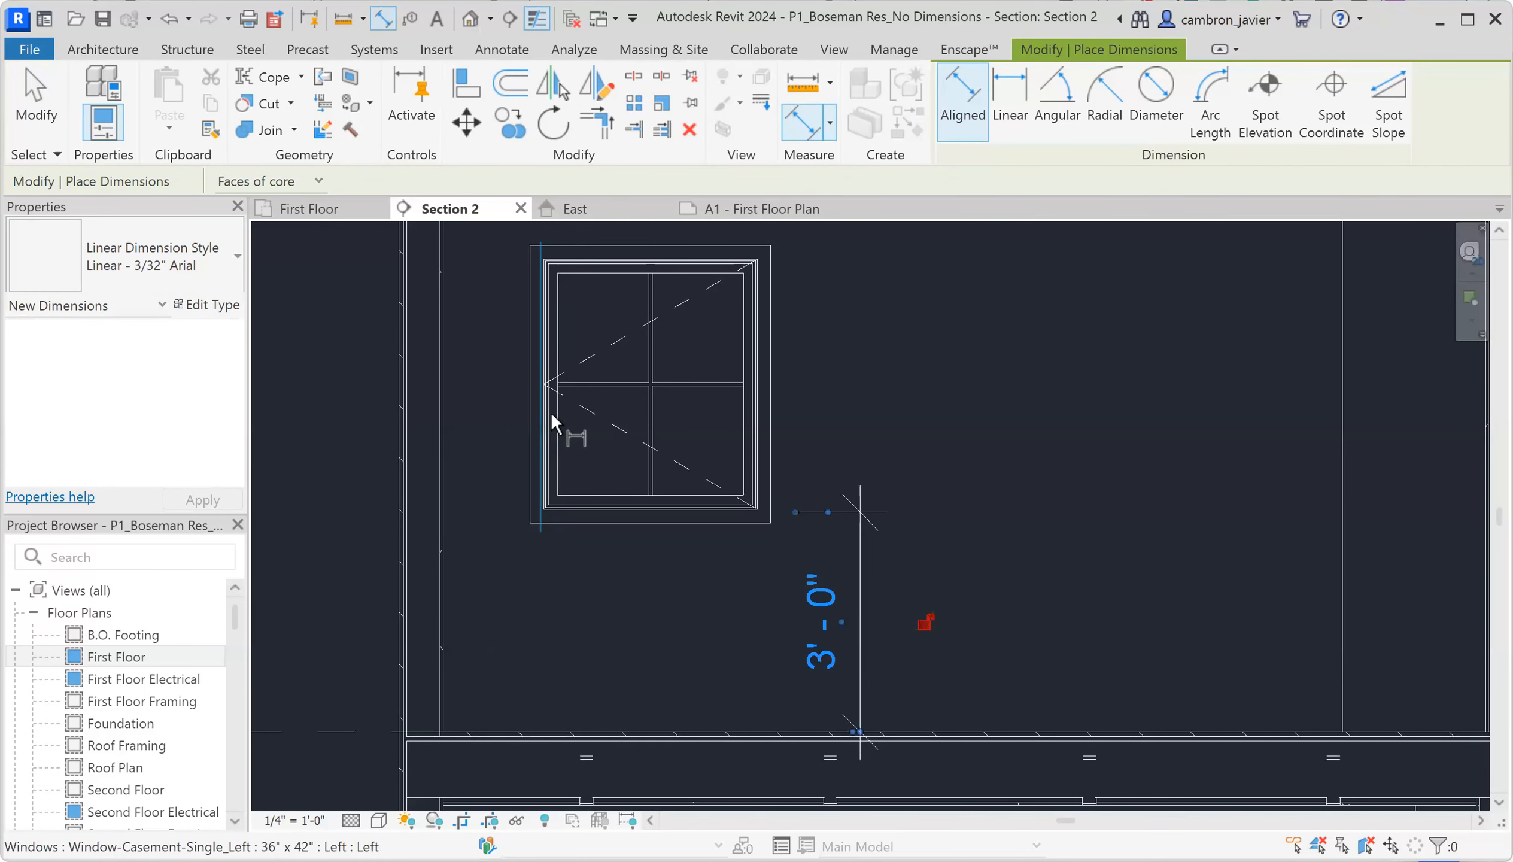
left_click(553, 420)
left_click(441, 436)
scroll(486, 336, "down", 3)
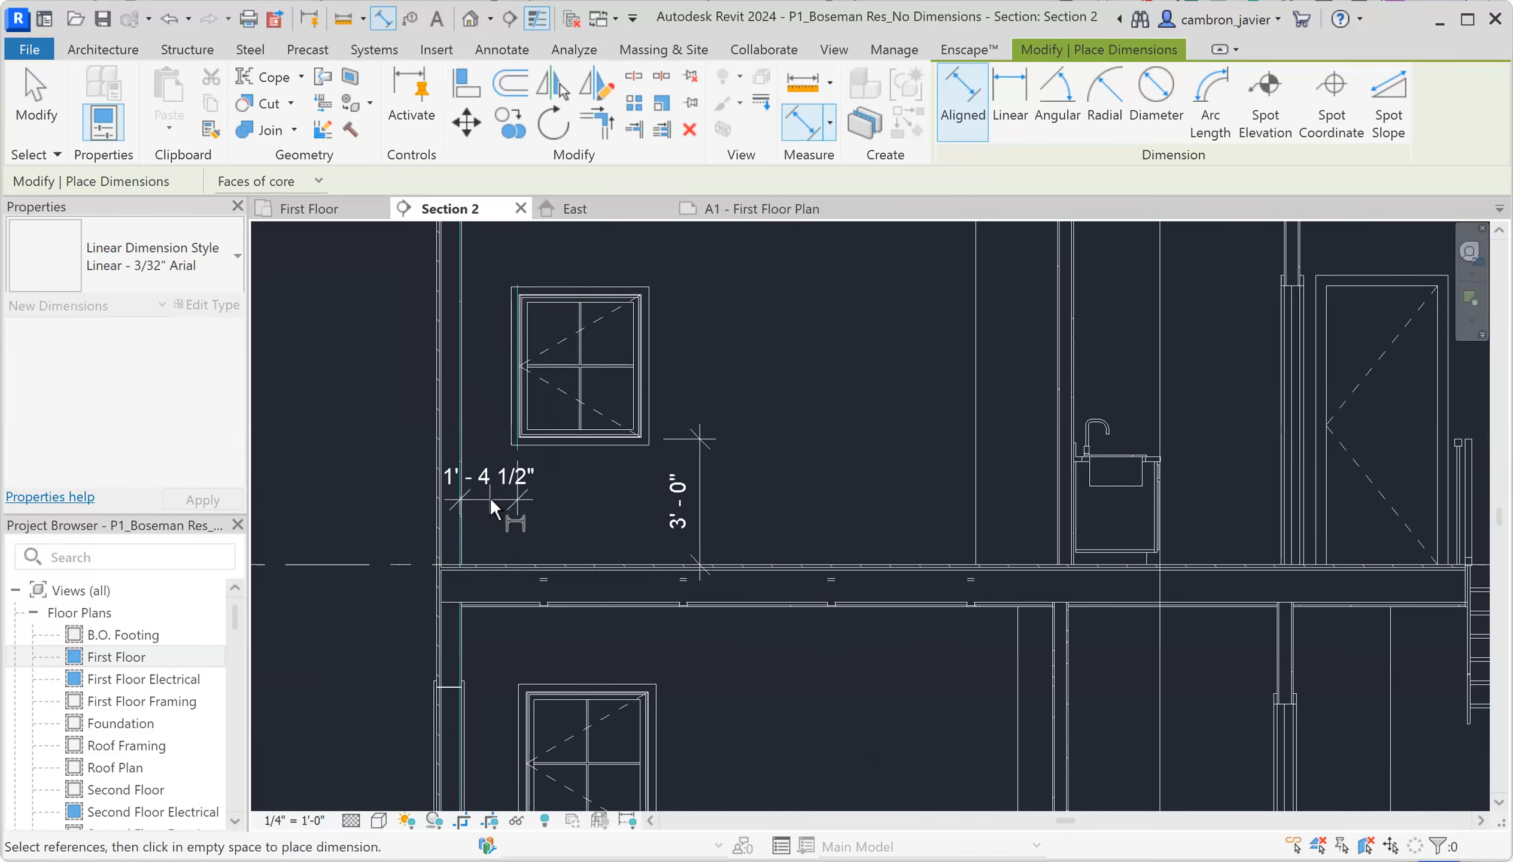
left_click(491, 503)
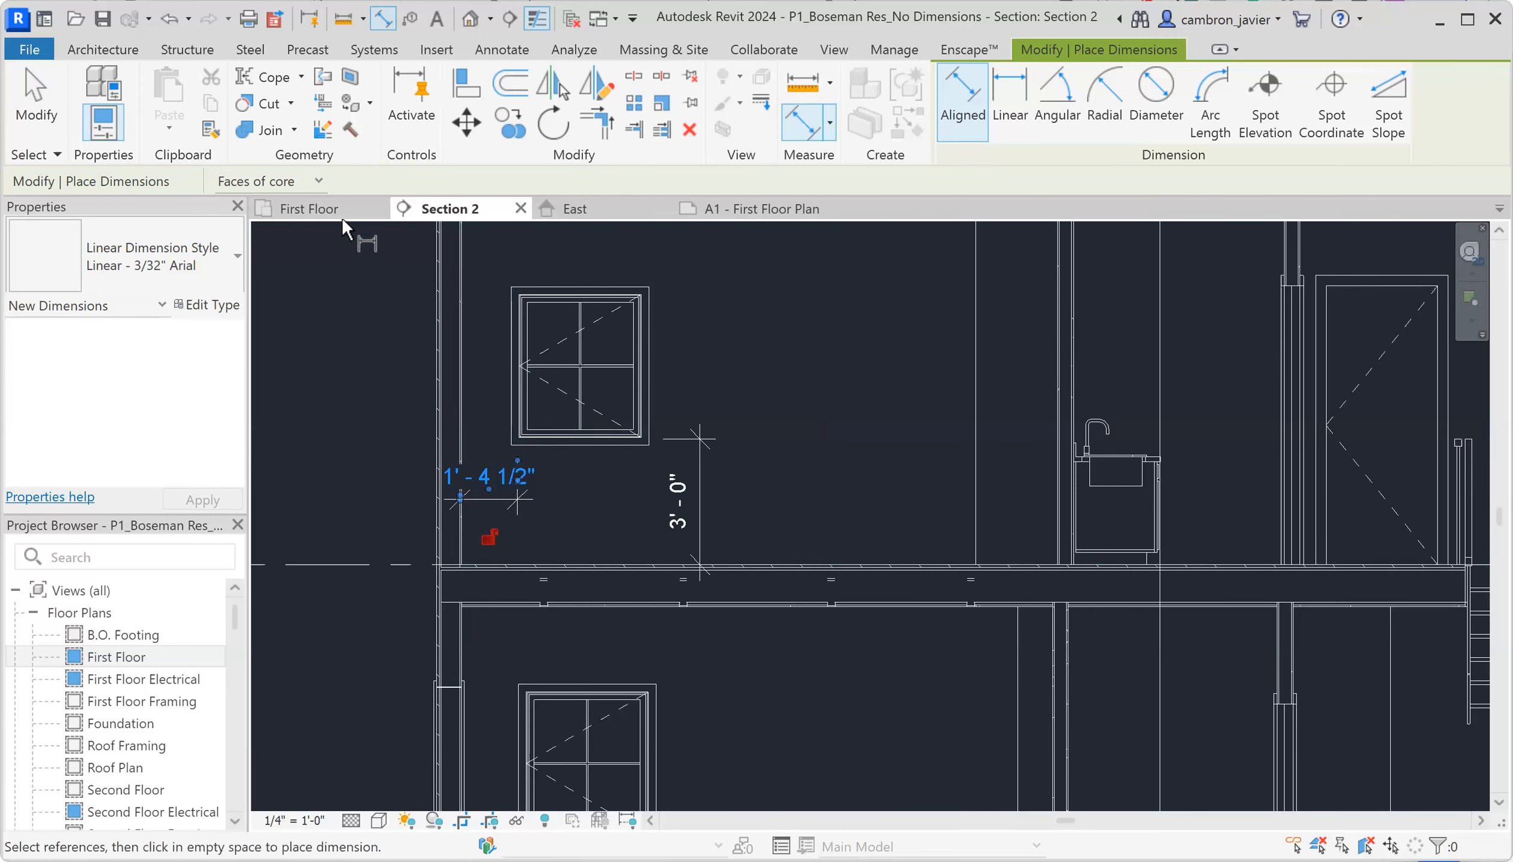
End the dimension command and delete the horizontal offset and sill-height dimensions at Section 2's upper window.
key("Escape")
left_click(509, 476)
key("Delete")
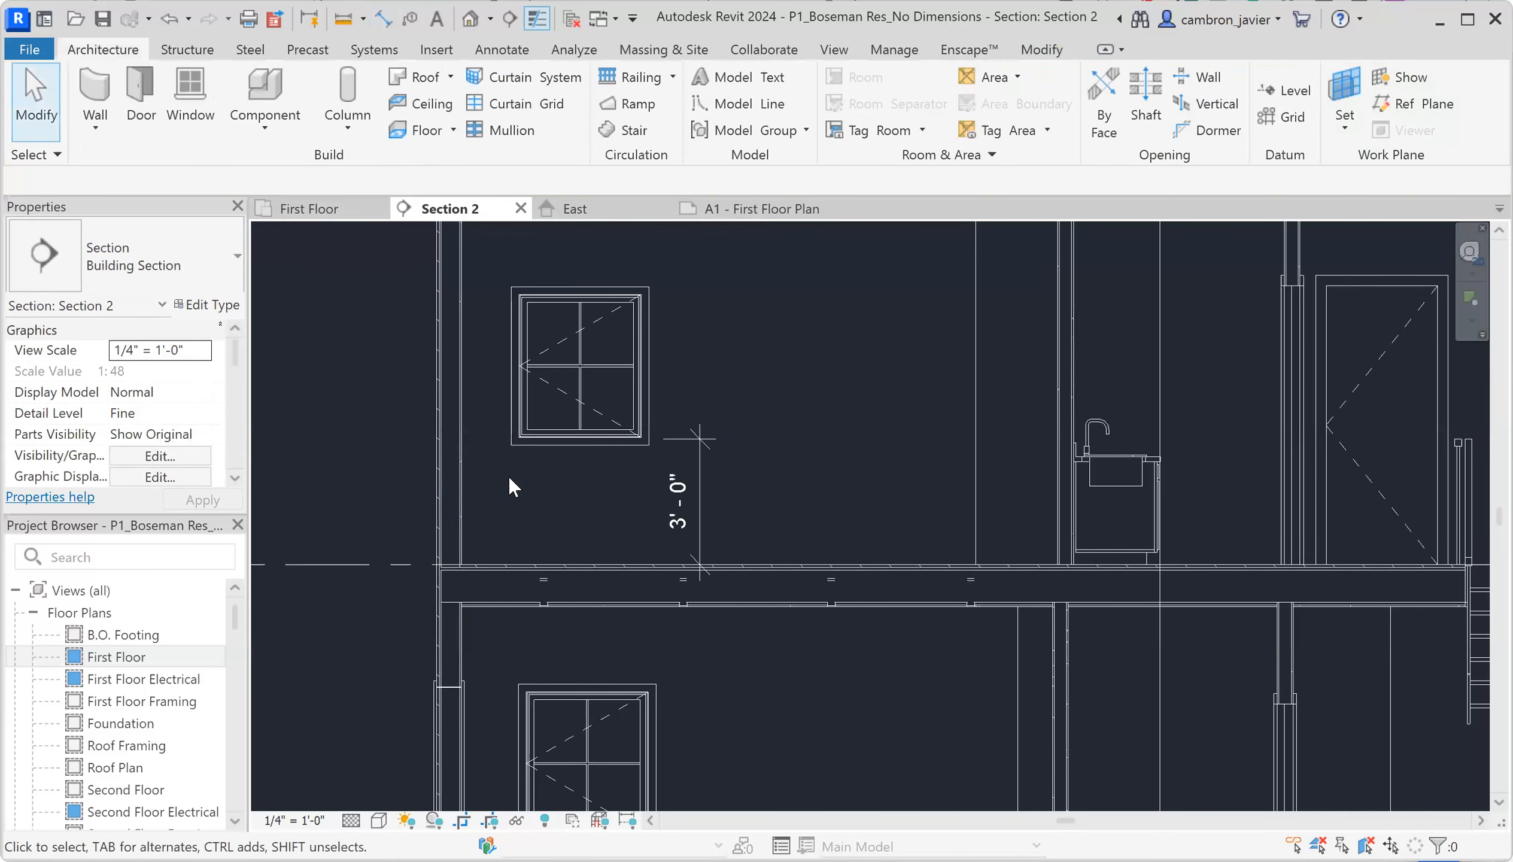
left_click(706, 456)
key("Delete")
scroll(704, 449, "down", 4)
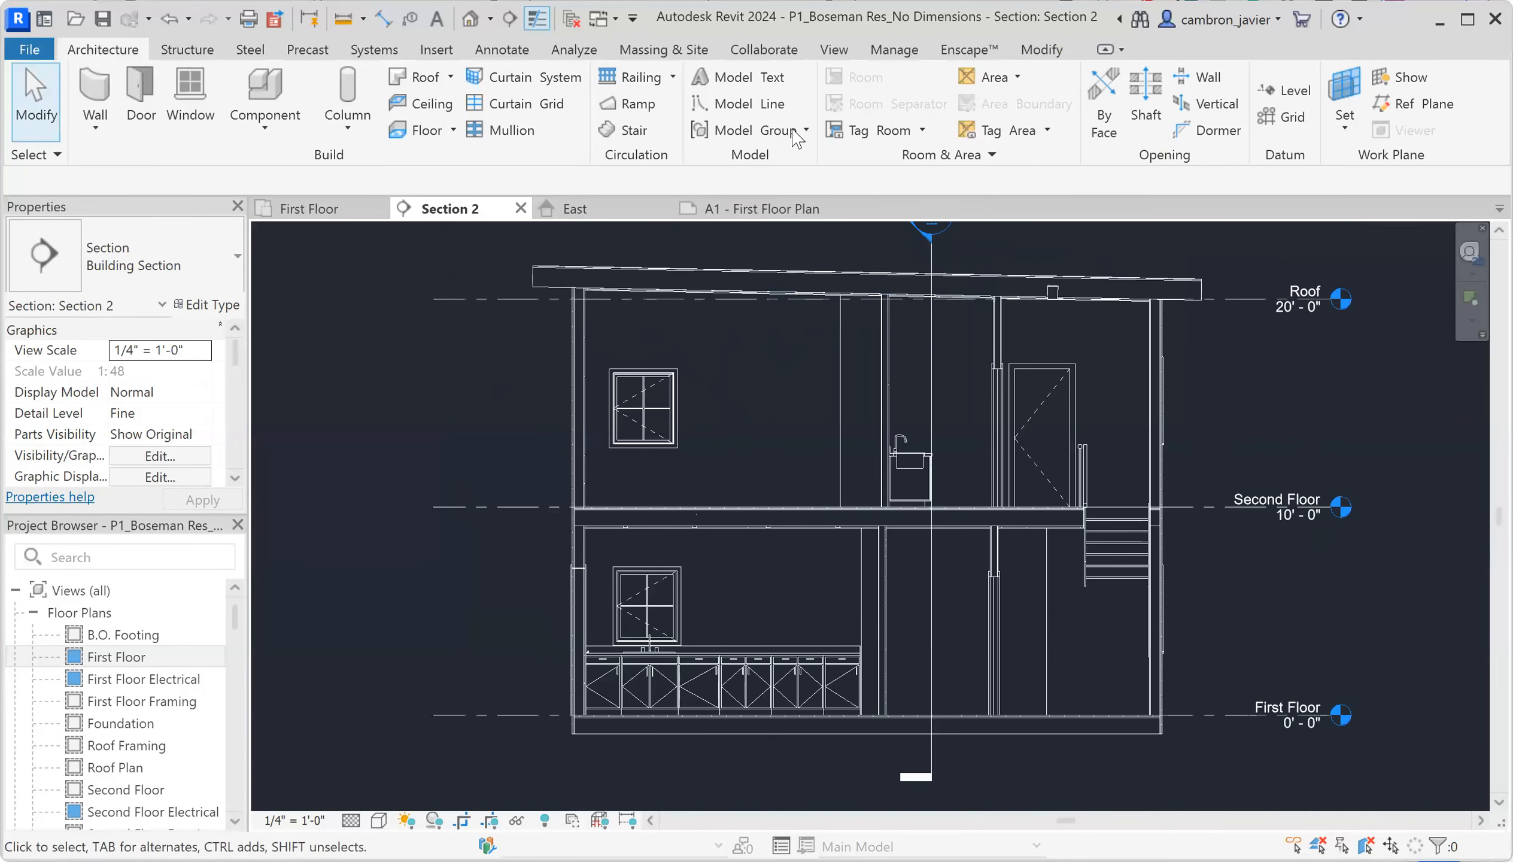